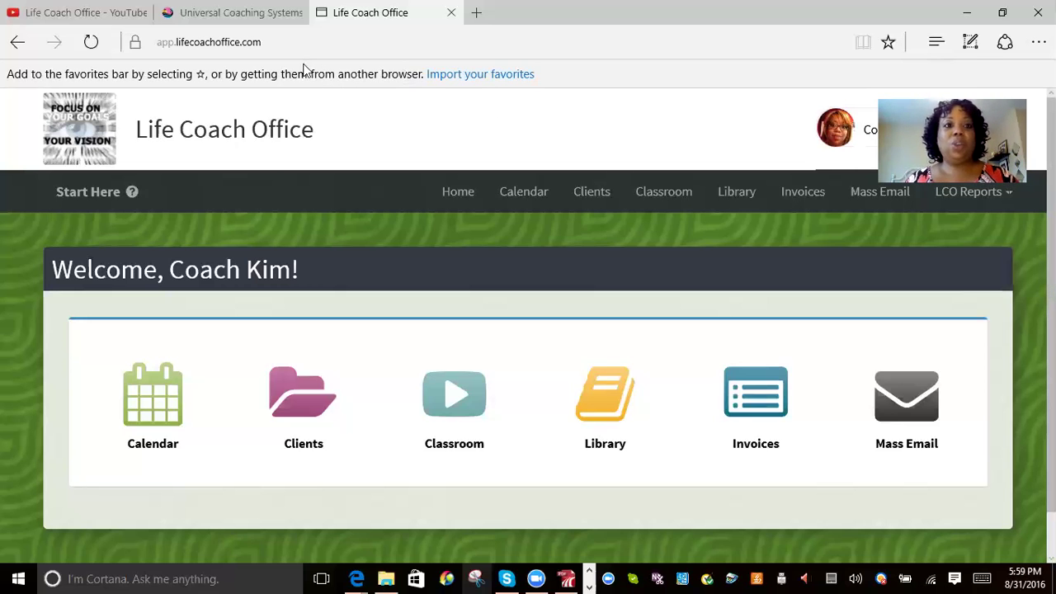
Switch to the open Universal Coaching Systems website and dismiss its Online Life Coach Launch Pad offer.
left_click(249, 21)
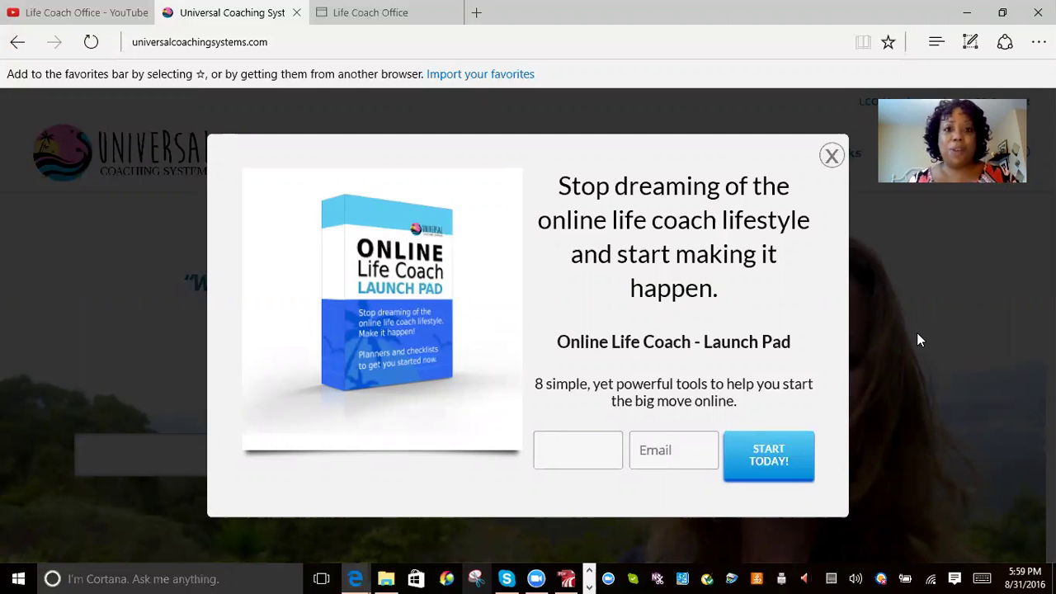
left_click(832, 157)
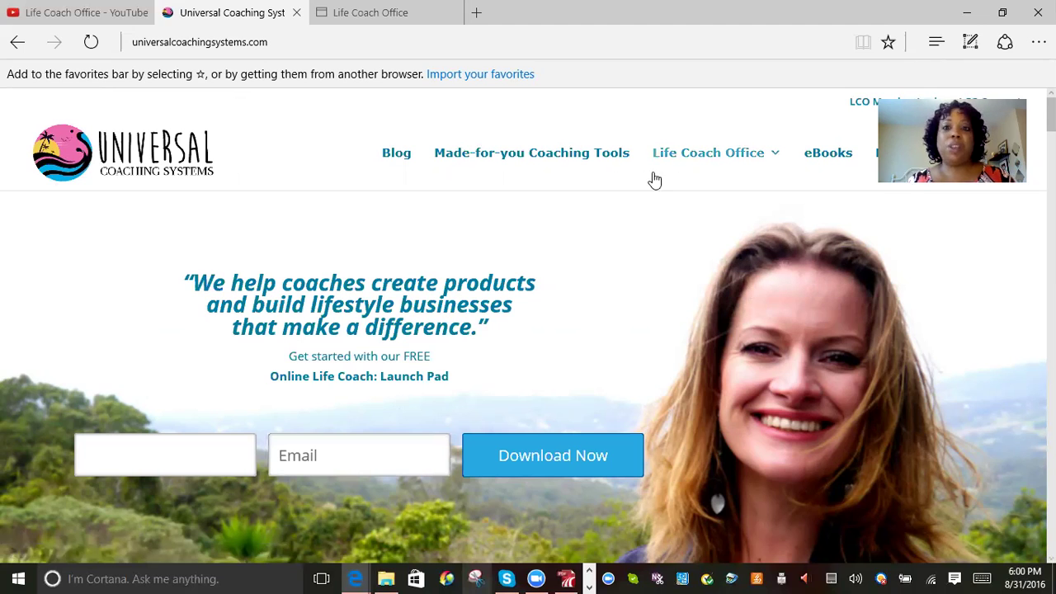
Open the site's Blog and look through the article previews down to the Live Open Call post, returning to the page's beginning.
left_click(396, 163)
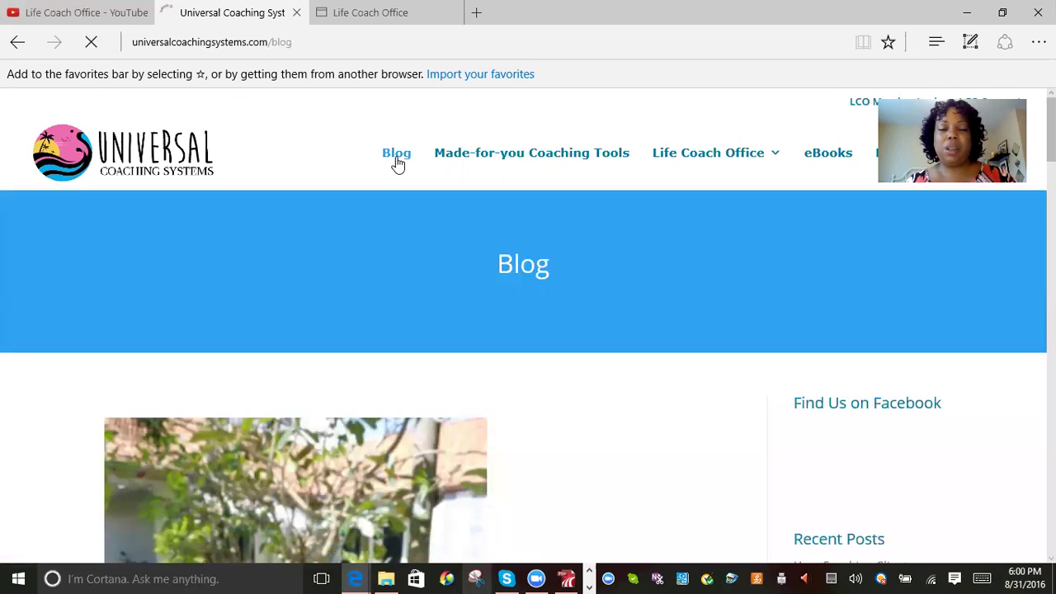
scroll(397, 169, "down", 2)
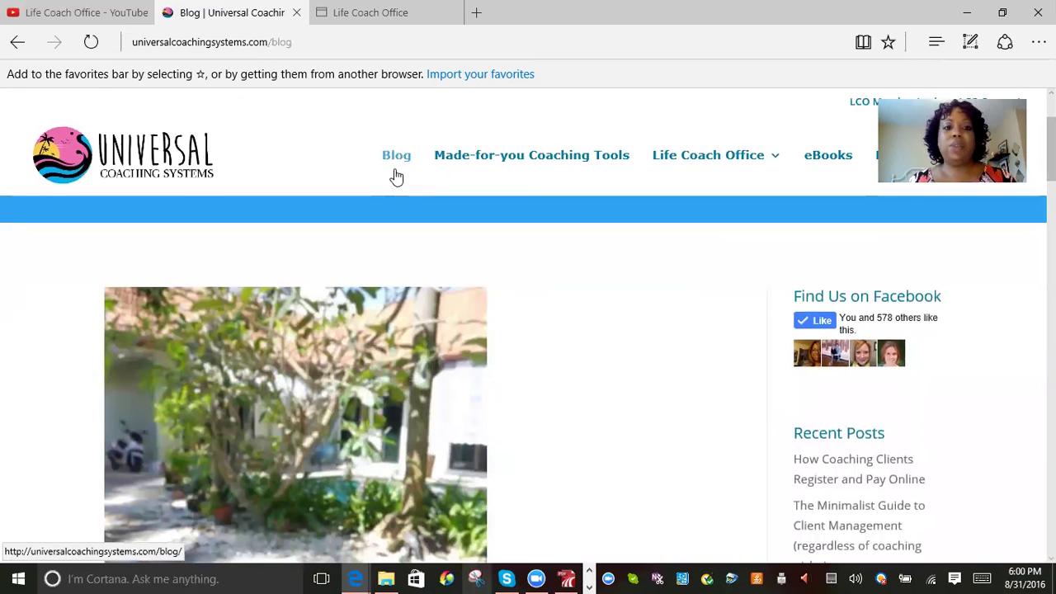
scroll(397, 176, "down", 1)
scroll(397, 176, "up", 1)
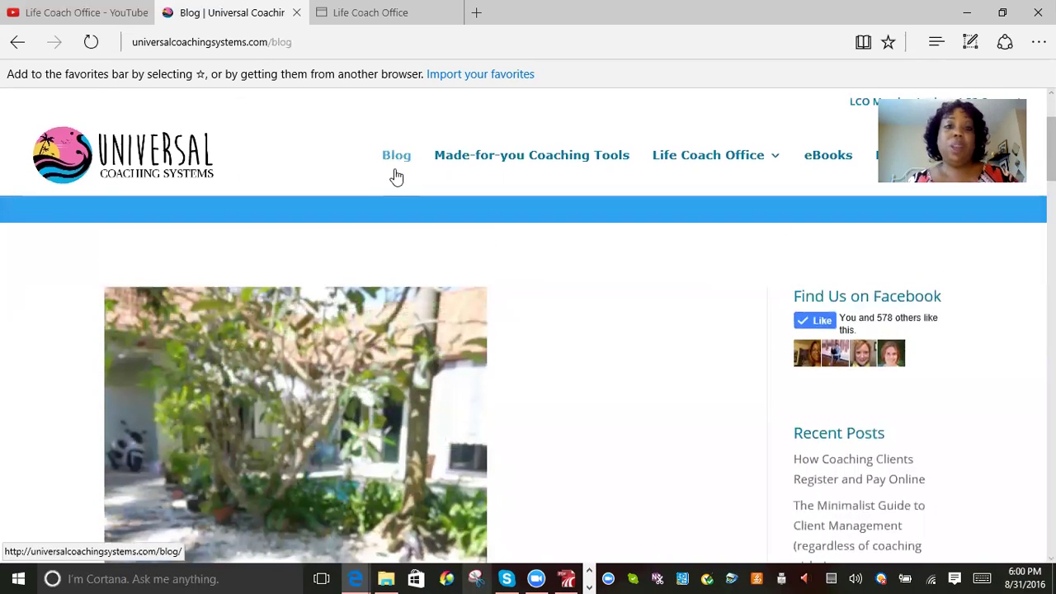
scroll(397, 176, "down", 6)
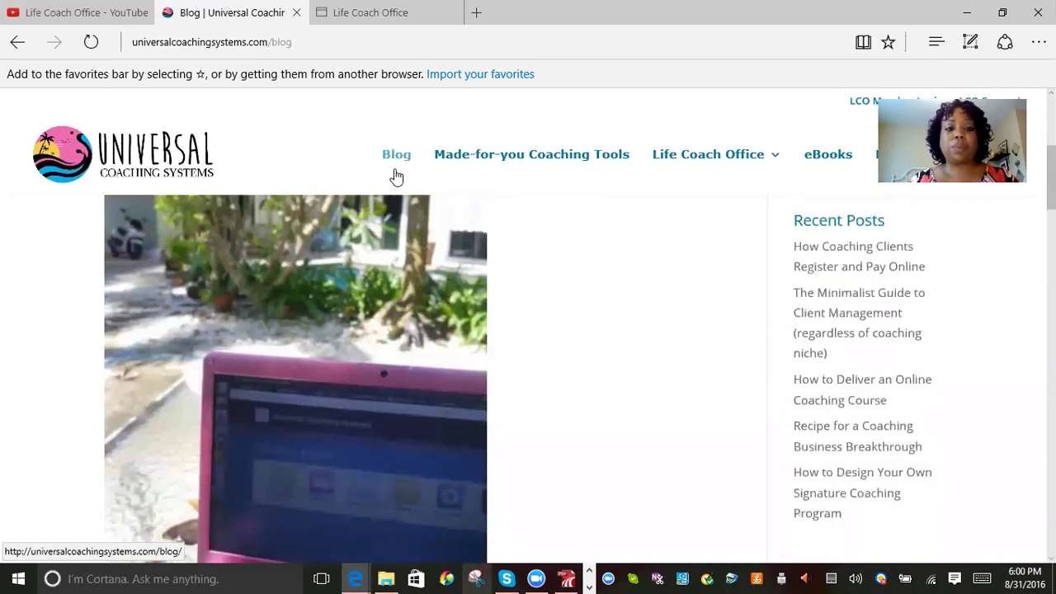
scroll(397, 176, "down", 6)
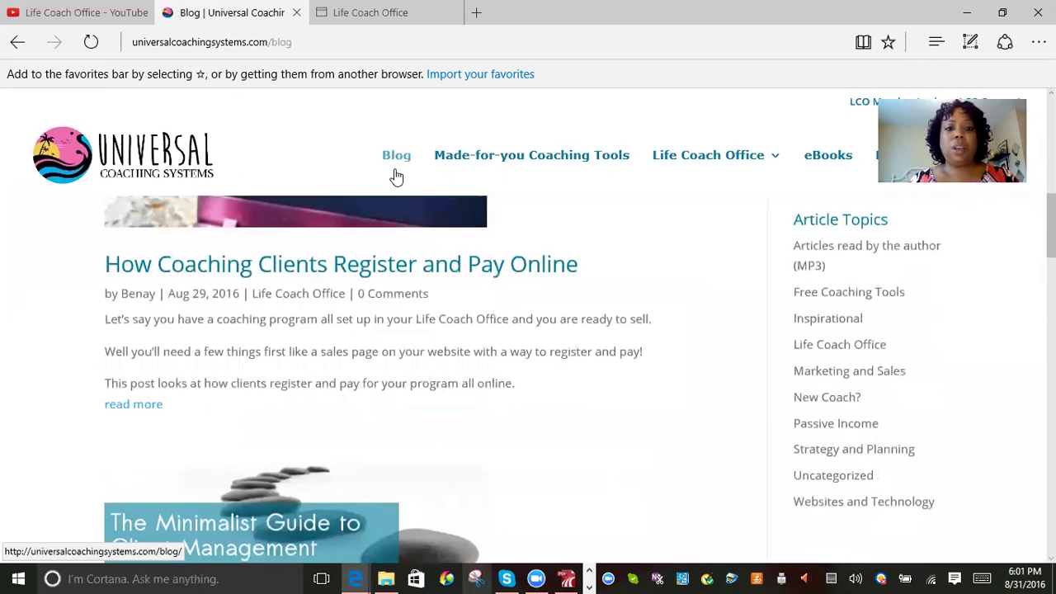
scroll(396, 175, "down", 8)
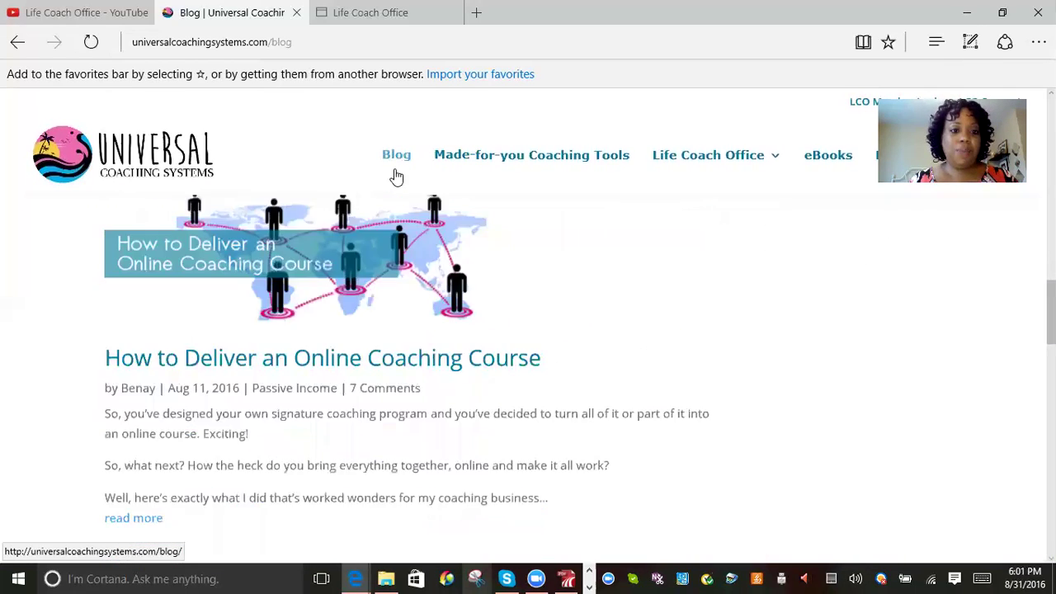
scroll(397, 176, "down", 10)
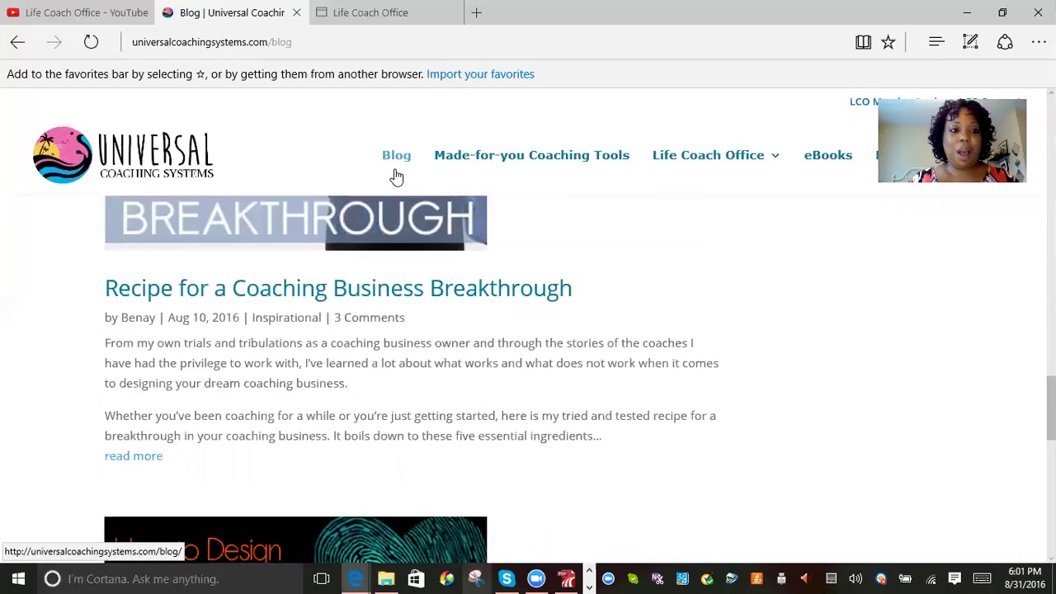
scroll(396, 176, "down", 1)
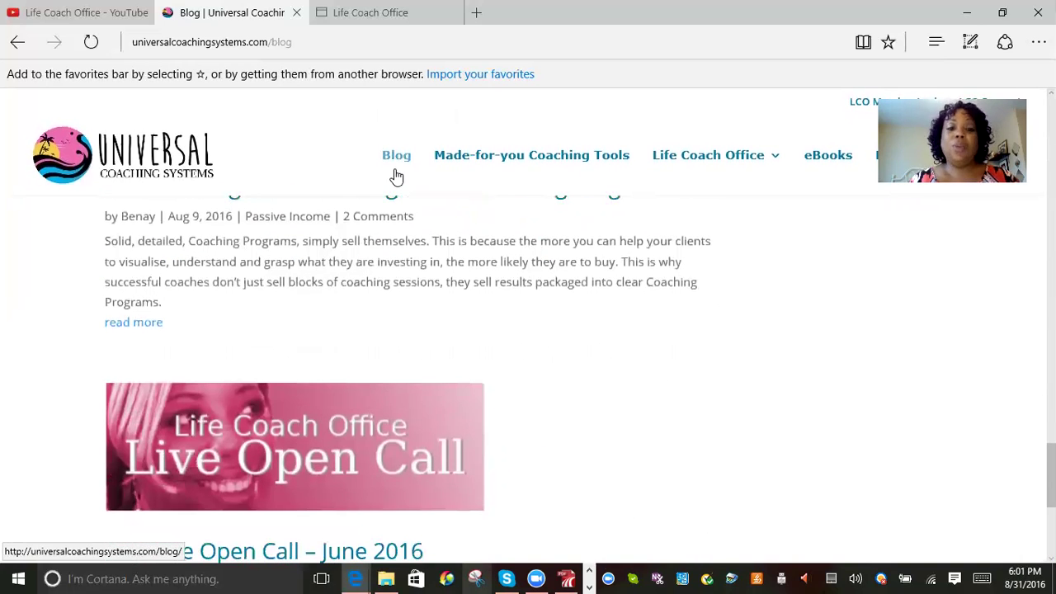
scroll(502, 288, "up", 12)
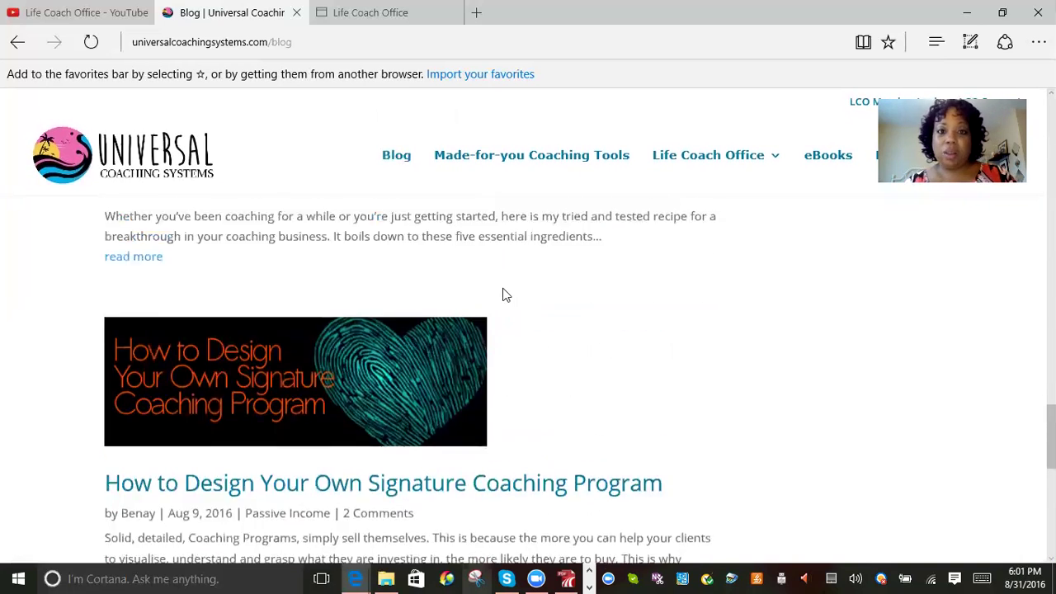
scroll(503, 295, "up", 10)
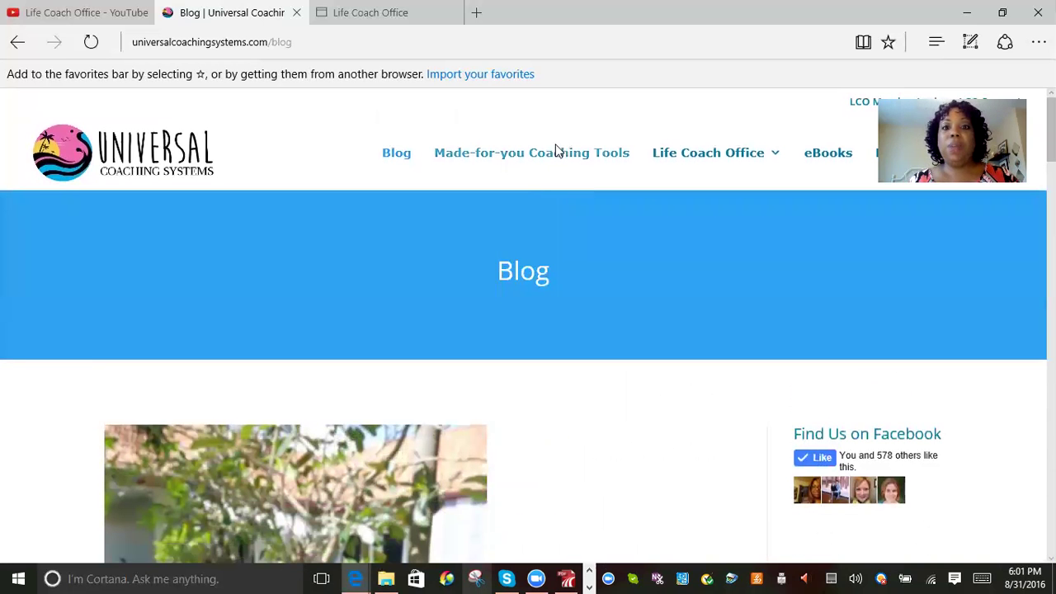
Open the Made-for-you Coaching Tools page and dismiss the free samples subscription offer.
left_click(549, 161)
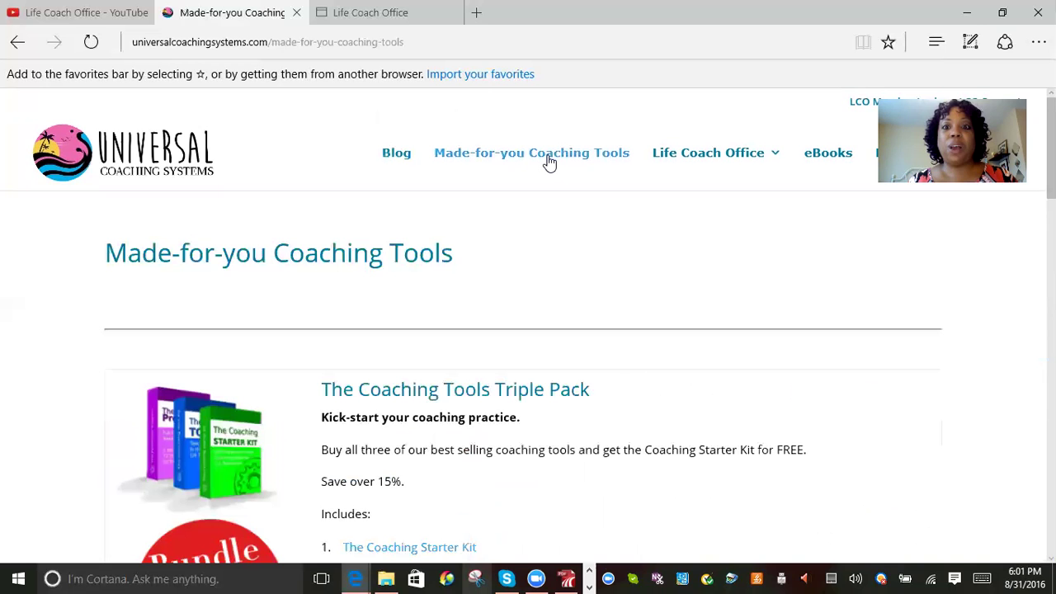
scroll(547, 162, "down", 1)
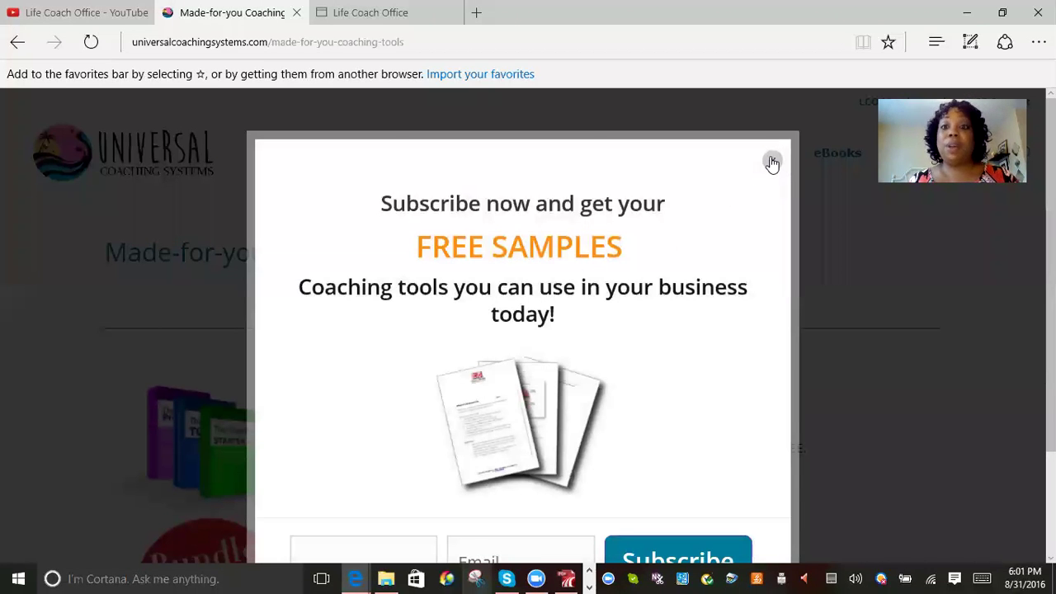
left_click(771, 162)
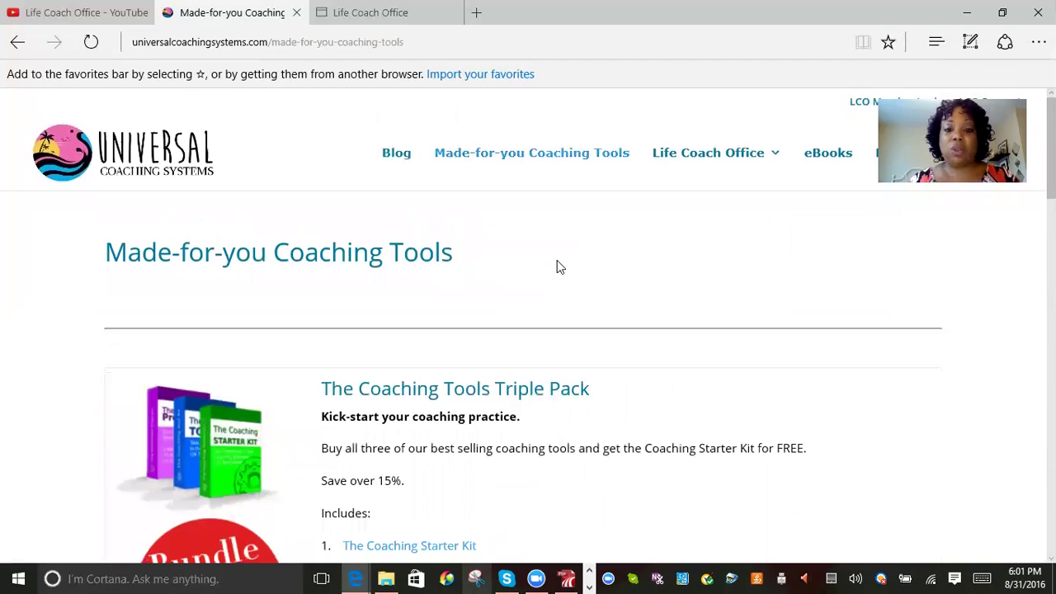
Examine the contents and price of The Coaching Tools Triple Pack.
scroll(557, 260, "down", 2)
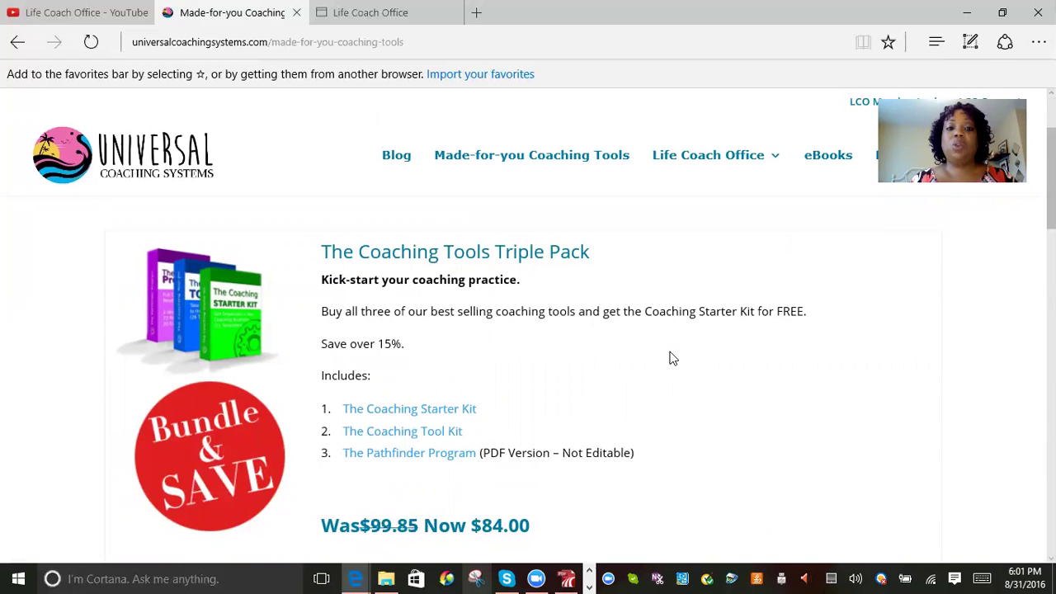
scroll(670, 357, "down", 2)
scroll(669, 357, "down", 2)
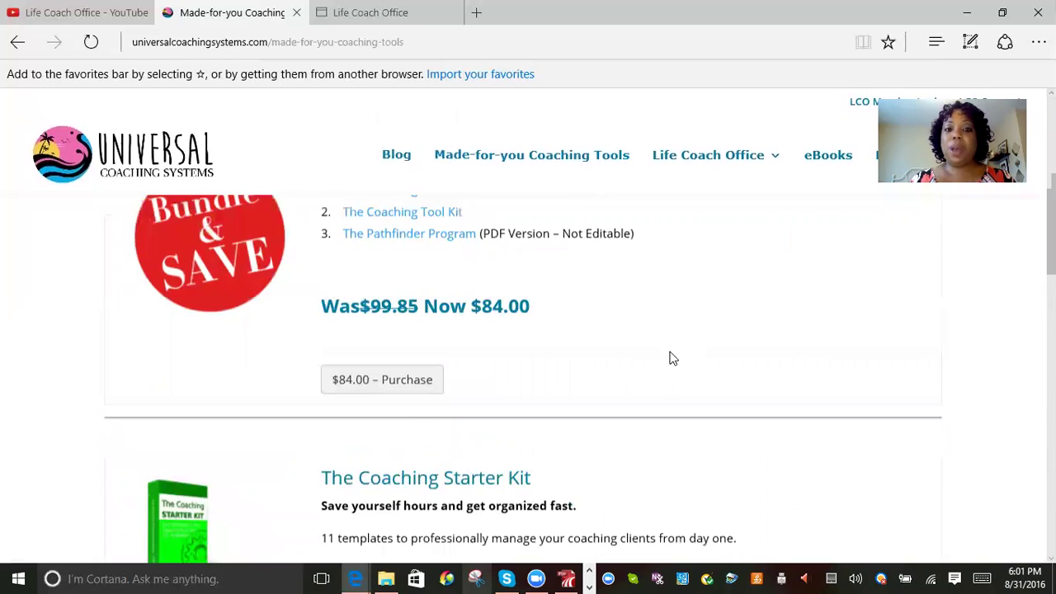
scroll(670, 357, "up", 4)
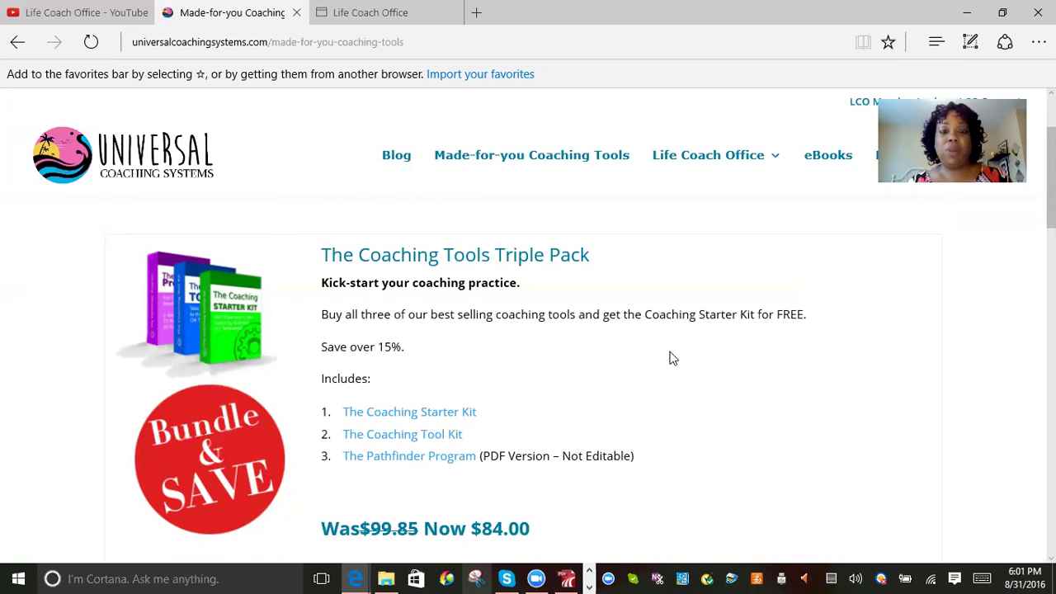
scroll(670, 357, "down", 2)
scroll(670, 357, "up", 1)
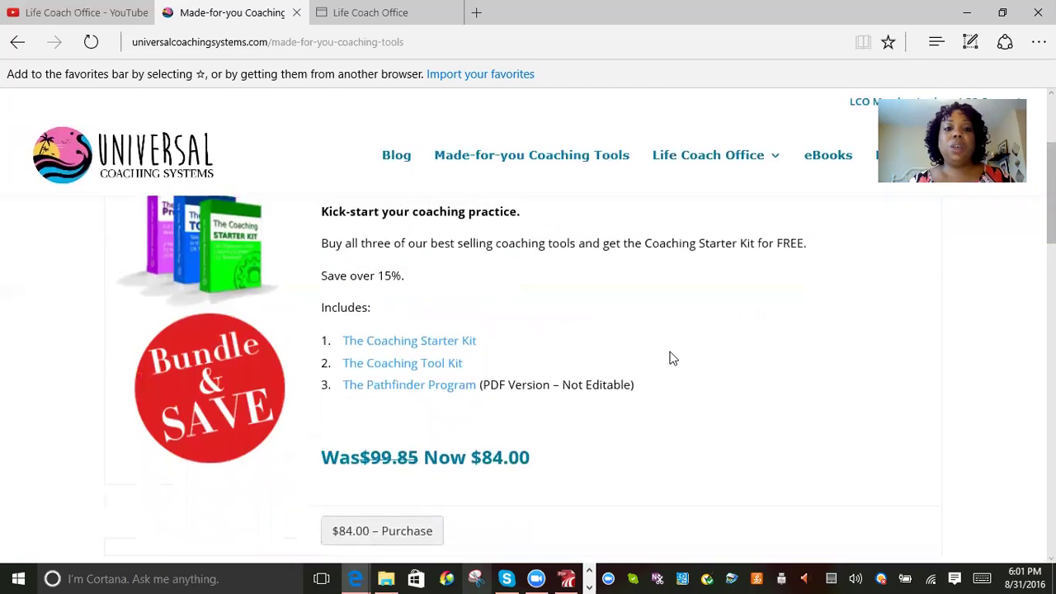
Examine The Pathfinder Program's description and the prices of its PDF and DOCX versions.
scroll(670, 357, "down", 11)
scroll(670, 358, "down", 8)
scroll(669, 357, "up", 2)
scroll(670, 357, "down", 1)
scroll(670, 357, "up", 1)
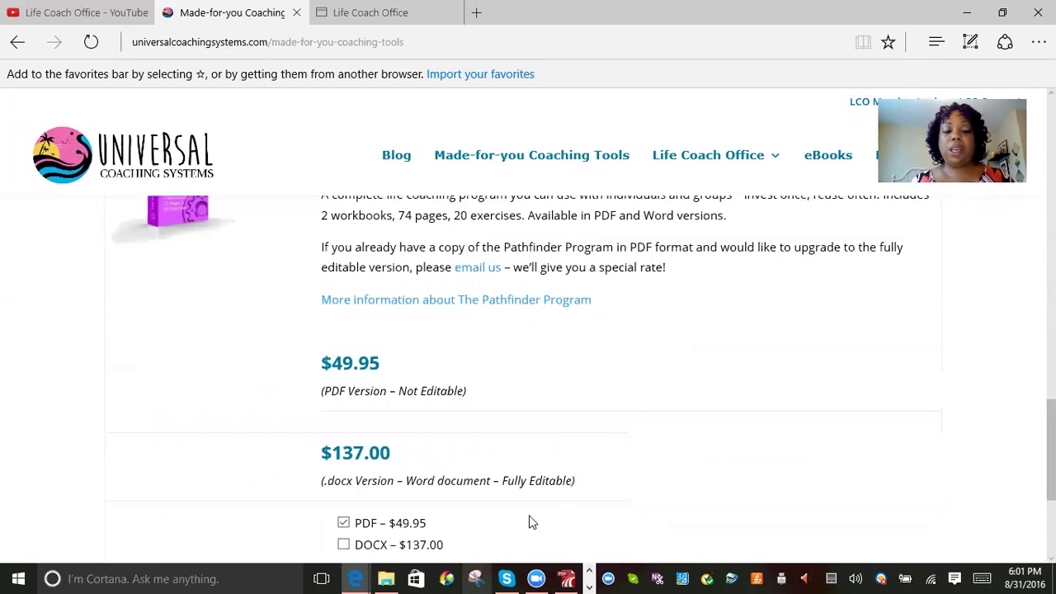
scroll(528, 520, "down", 1)
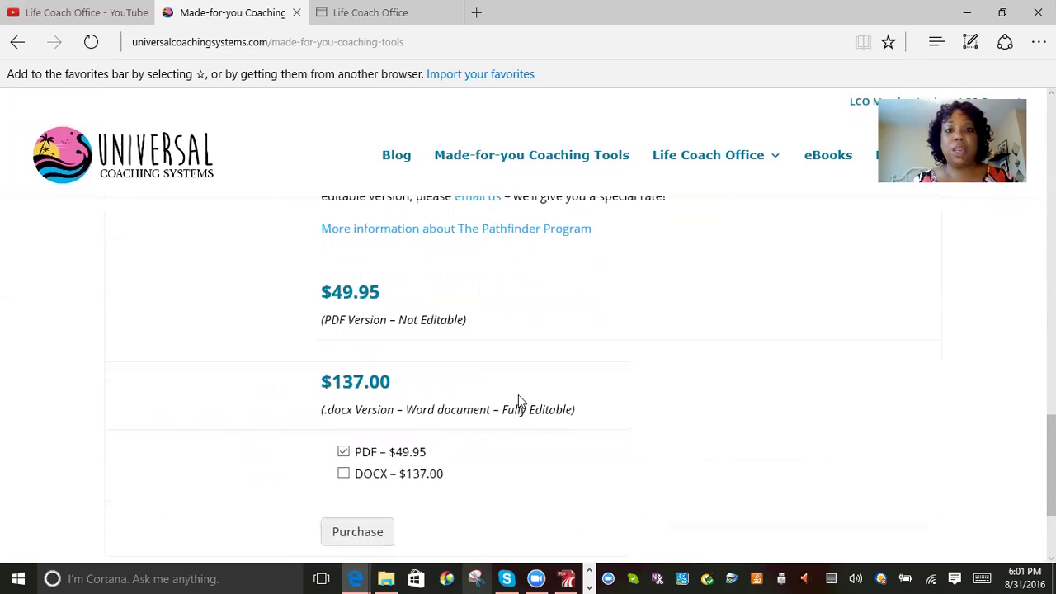
scroll(602, 366, "up", 1)
Find The Coaching Tool Kit among the products and open its more-information page.
scroll(602, 365, "up", 8)
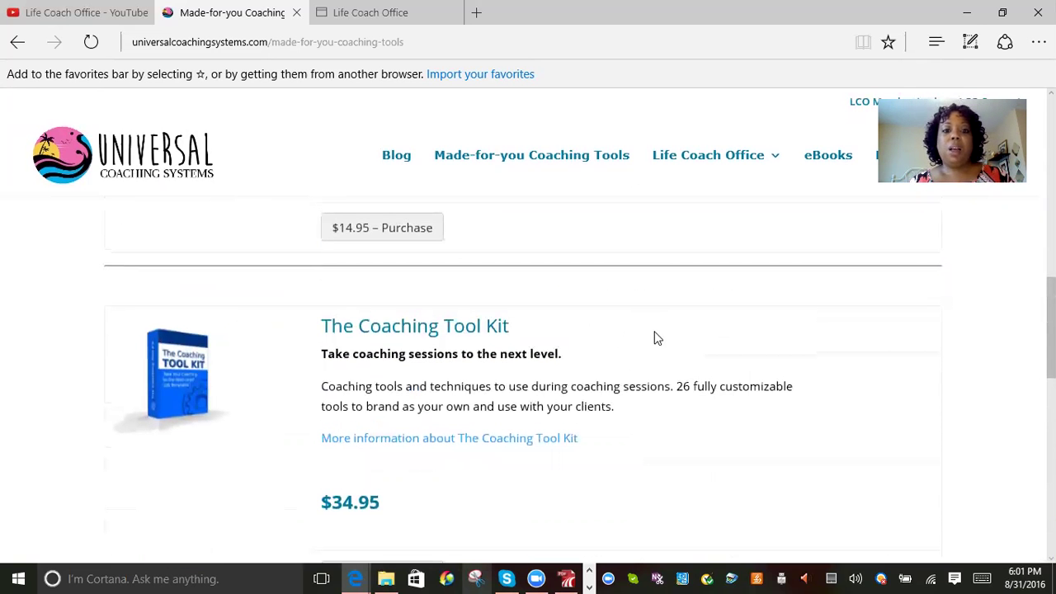
scroll(655, 338, "up", 3)
scroll(655, 337, "down", 5)
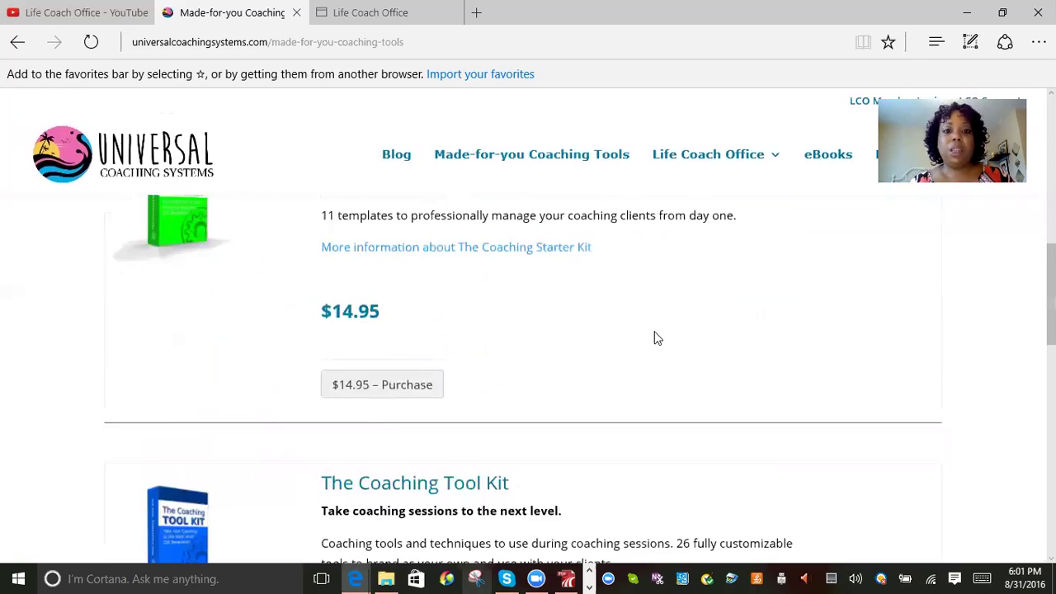
scroll(656, 337, "up", 1)
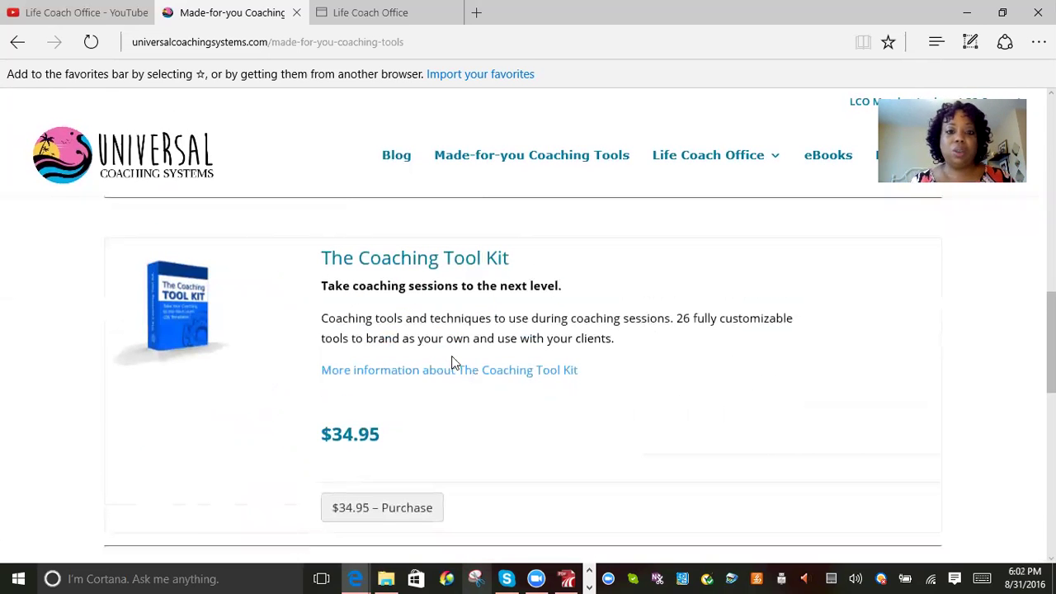
left_click(392, 371)
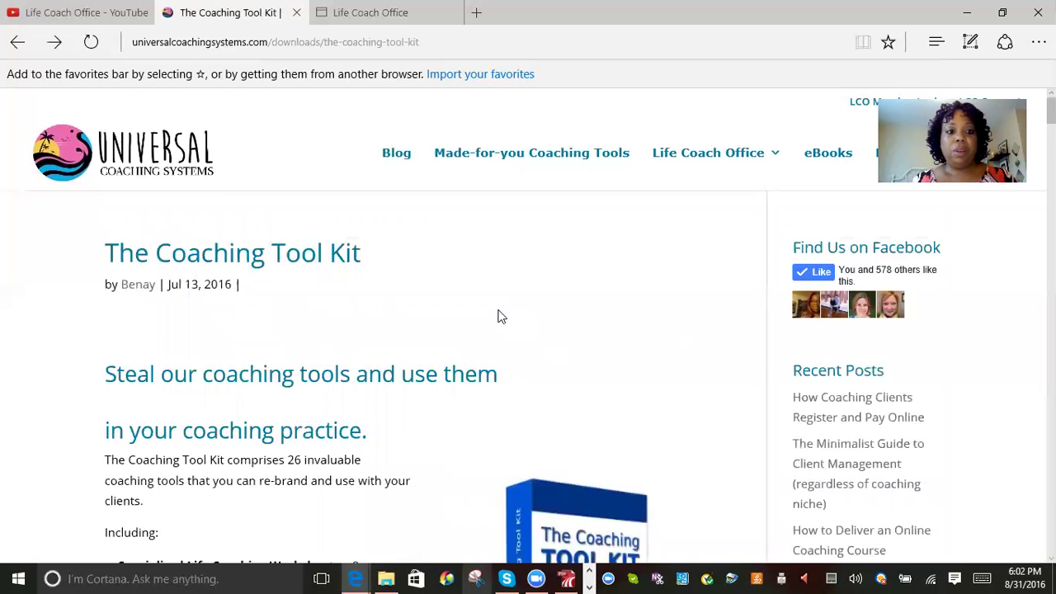
Read the list of what The Coaching Tool Kit includes, from the life coaching worksheets to the coaching journal.
scroll(498, 314, "down", 1)
scroll(498, 314, "down", 4)
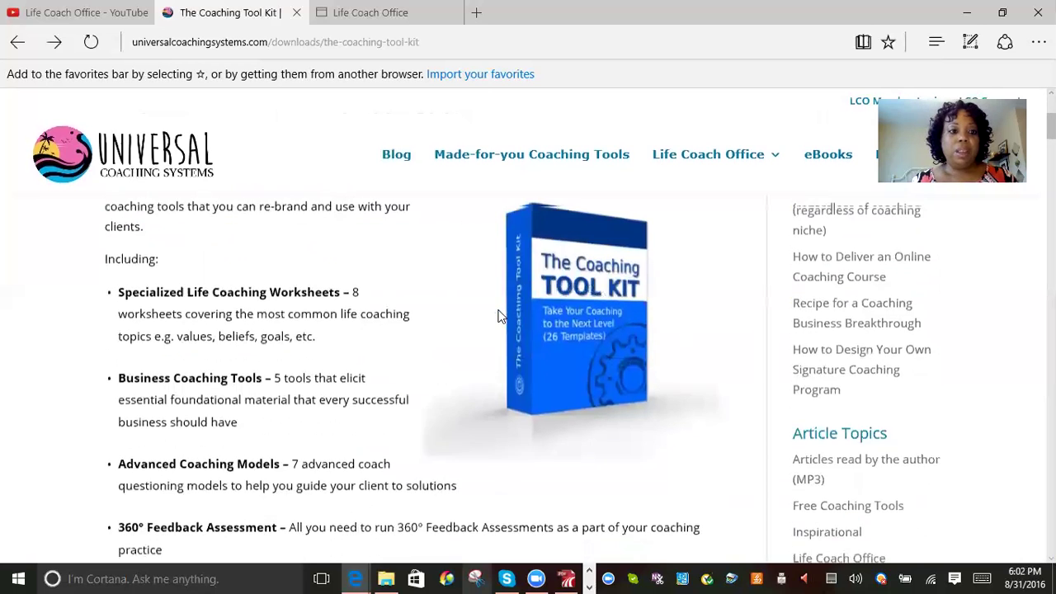
scroll(498, 314, "up", 3)
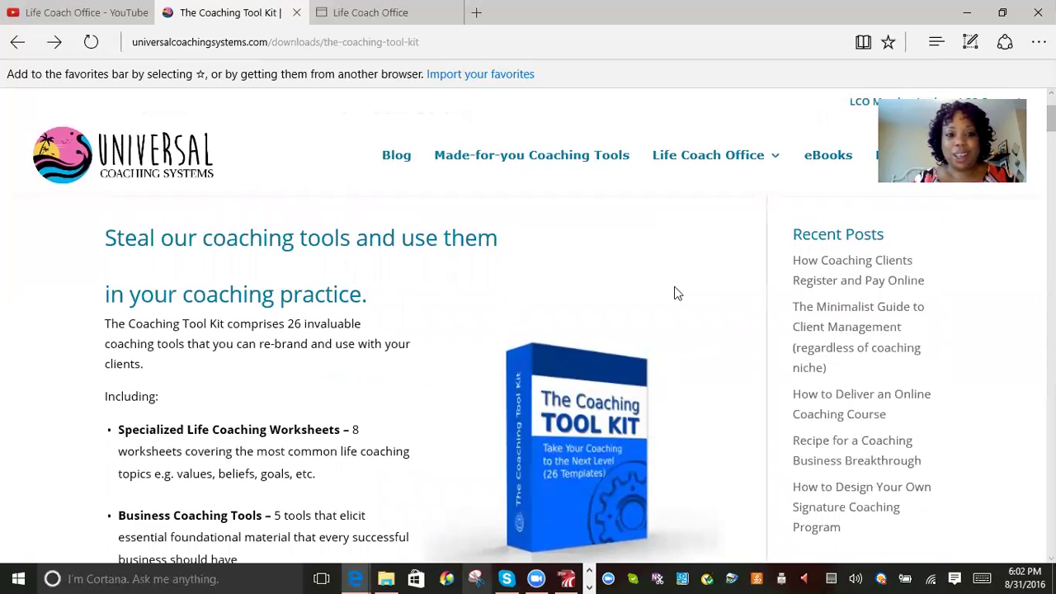
scroll(586, 288, "down", 1)
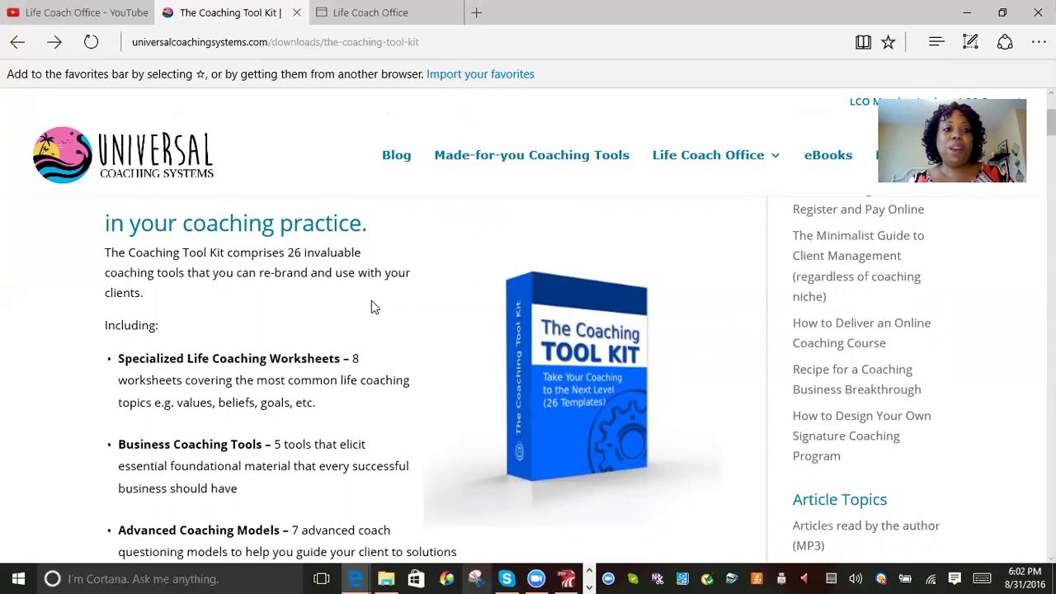
scroll(371, 307, "down", 2)
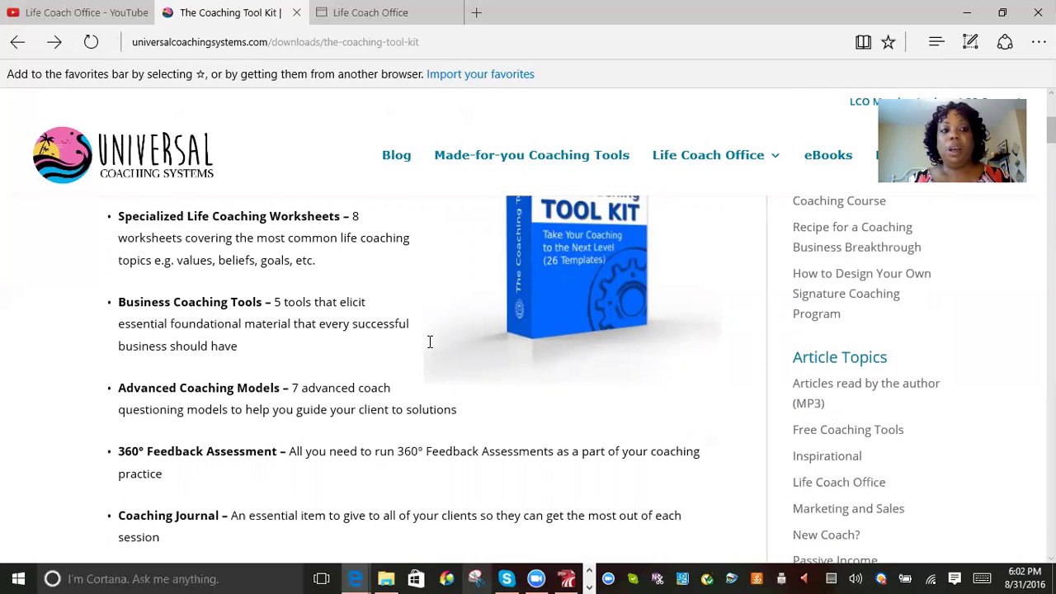
scroll(429, 341, "down", 2)
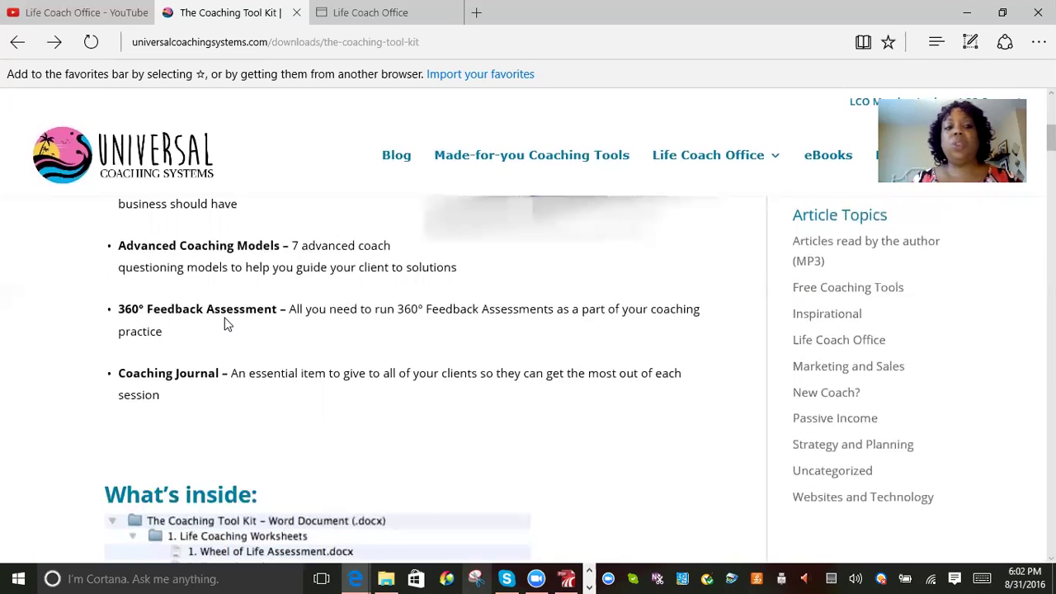
Examine the tool kit's What's inside file listing through the Coaching Journal folder, and return to the page's beginning.
scroll(225, 323, "down", 3)
scroll(225, 323, "down", 2)
scroll(541, 323, "down", 1)
scroll(542, 327, "down", 1)
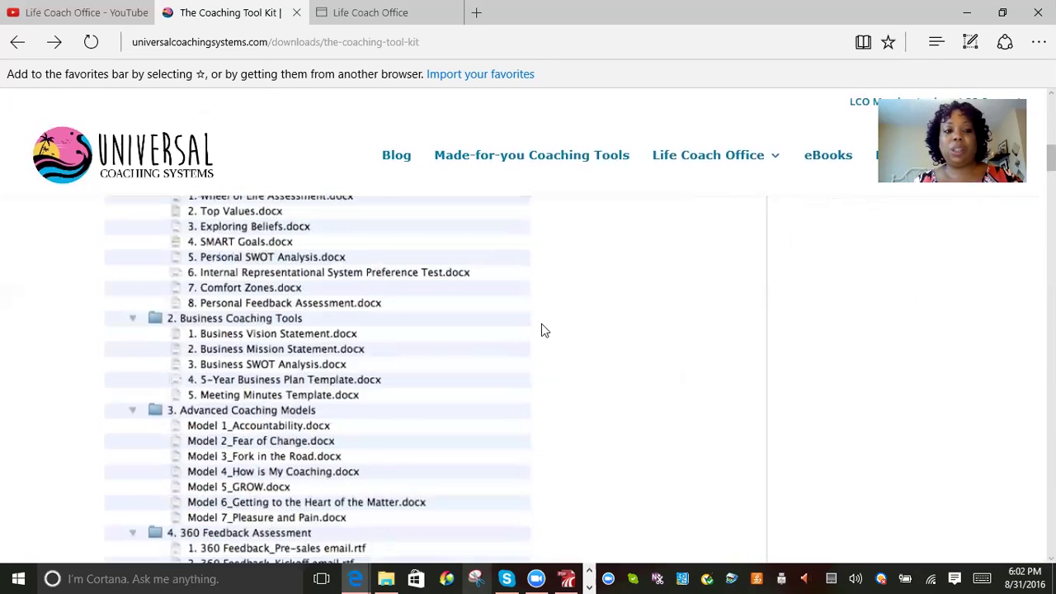
scroll(542, 326, "down", 2)
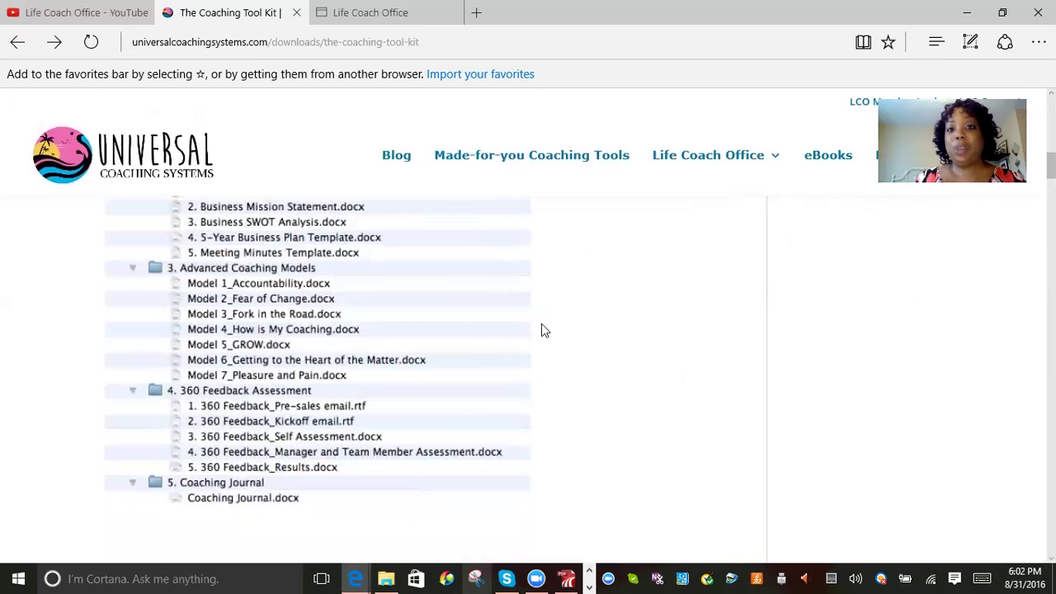
scroll(542, 330, "up", 10)
scroll(541, 327, "up", 3)
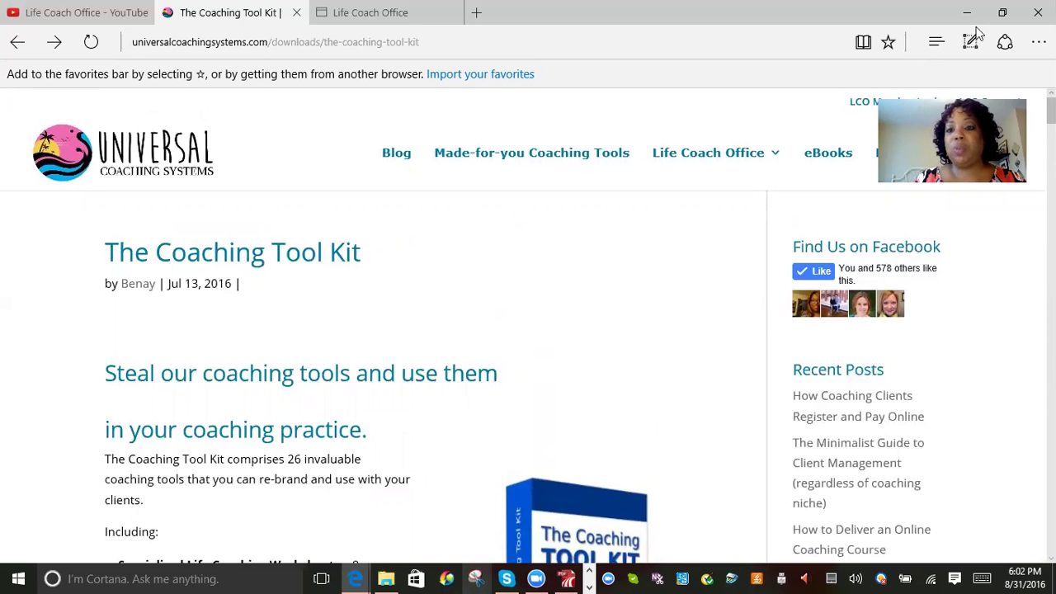
Reveal the Life Coach Office page options, then open the site's eBooks page instead.
mouse_move(736, 168)
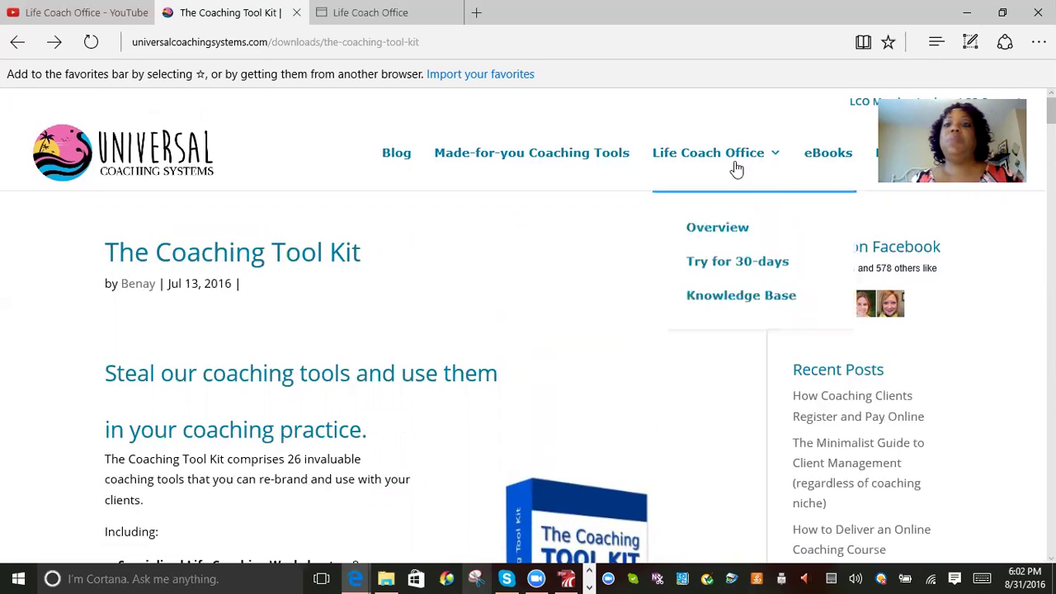
left_click(814, 157)
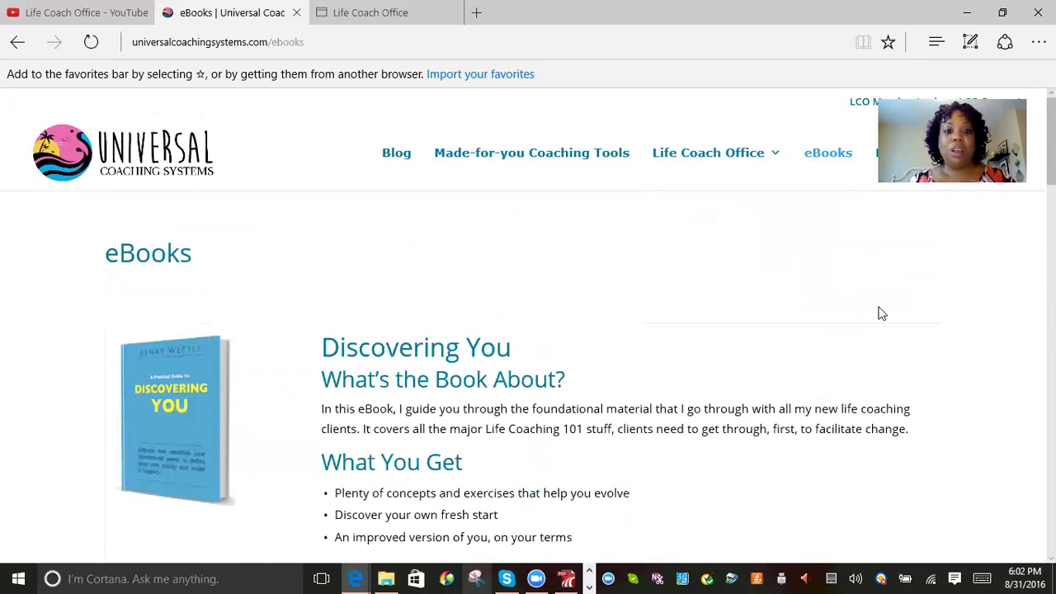
Examine the eBooks page's titles, from How to Wake Up Inspired and Motivated through the Claim Your Wealth and Happiness workbook.
scroll(830, 322, "down", 7)
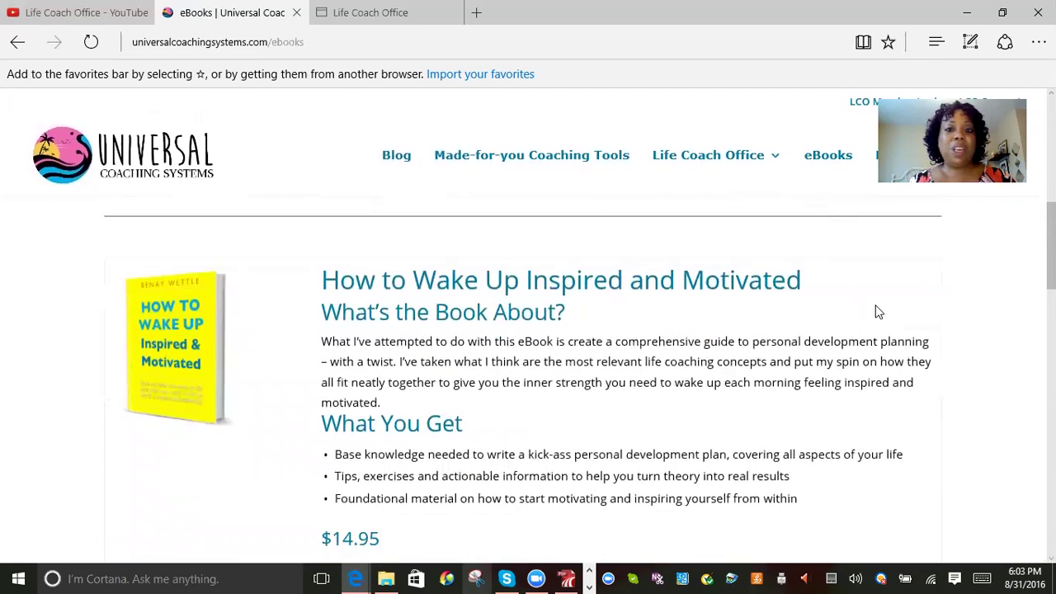
scroll(879, 312, "up", 1)
scroll(879, 312, "down", 1)
scroll(878, 311, "up", 1)
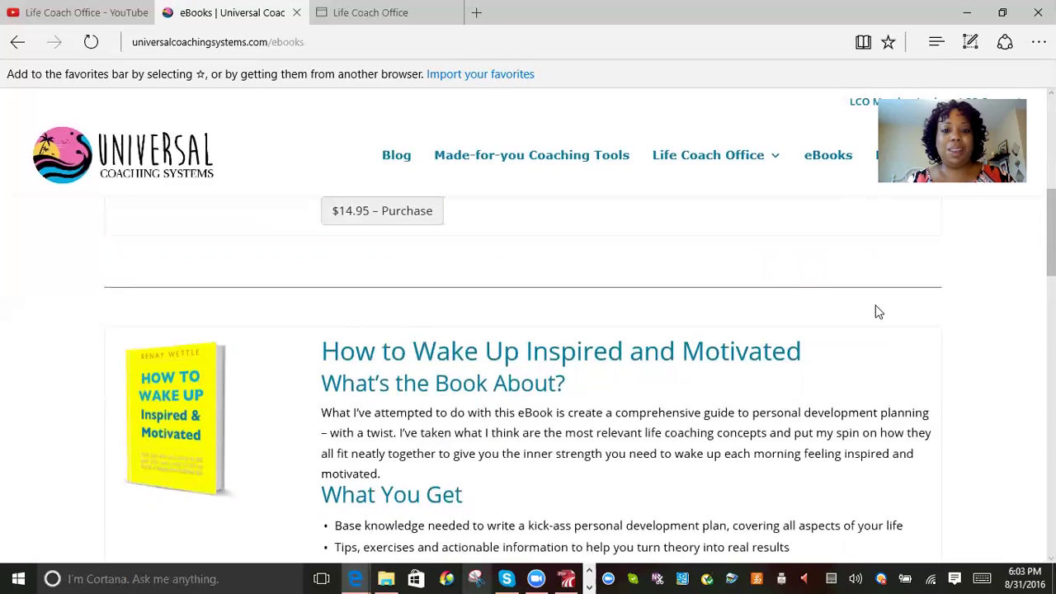
scroll(878, 312, "down", 3)
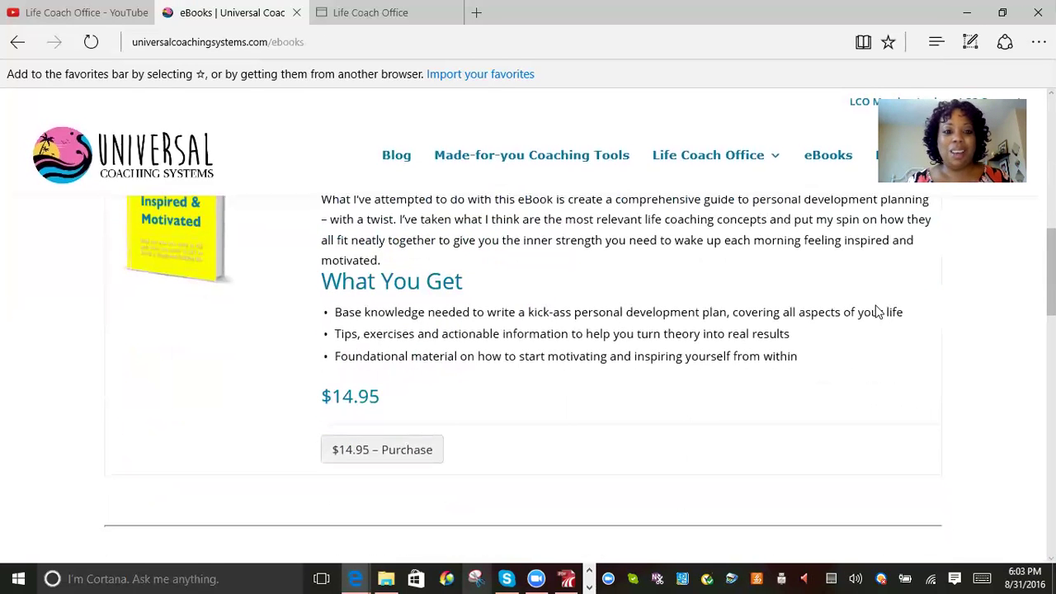
scroll(879, 311, "down", 2)
scroll(878, 312, "down", 2)
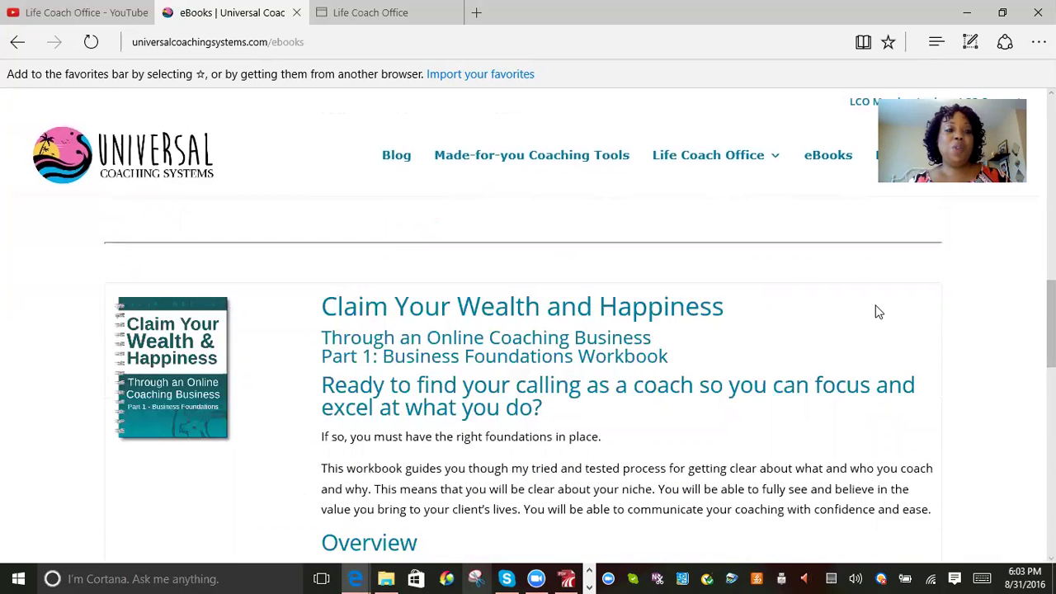
scroll(879, 311, "down", 1)
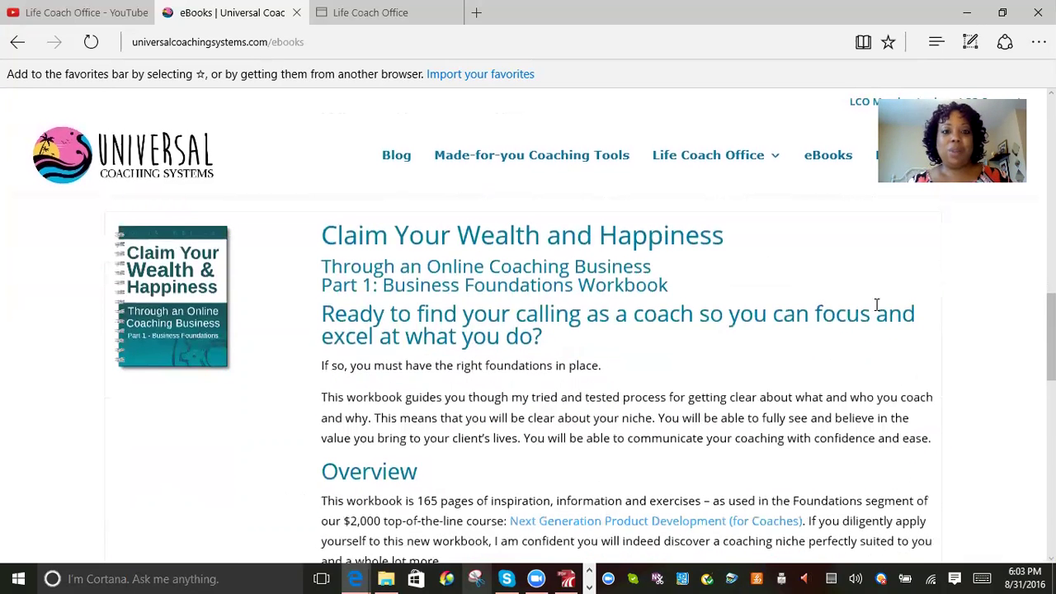
scroll(878, 312, "down", 10)
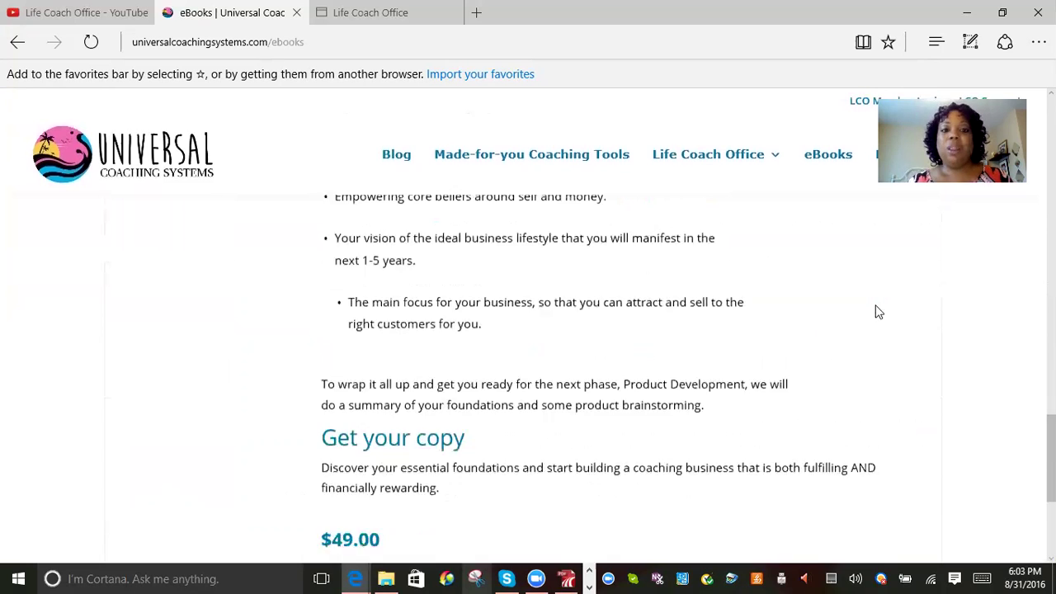
scroll(878, 311, "up", 1)
scroll(879, 312, "up", 15)
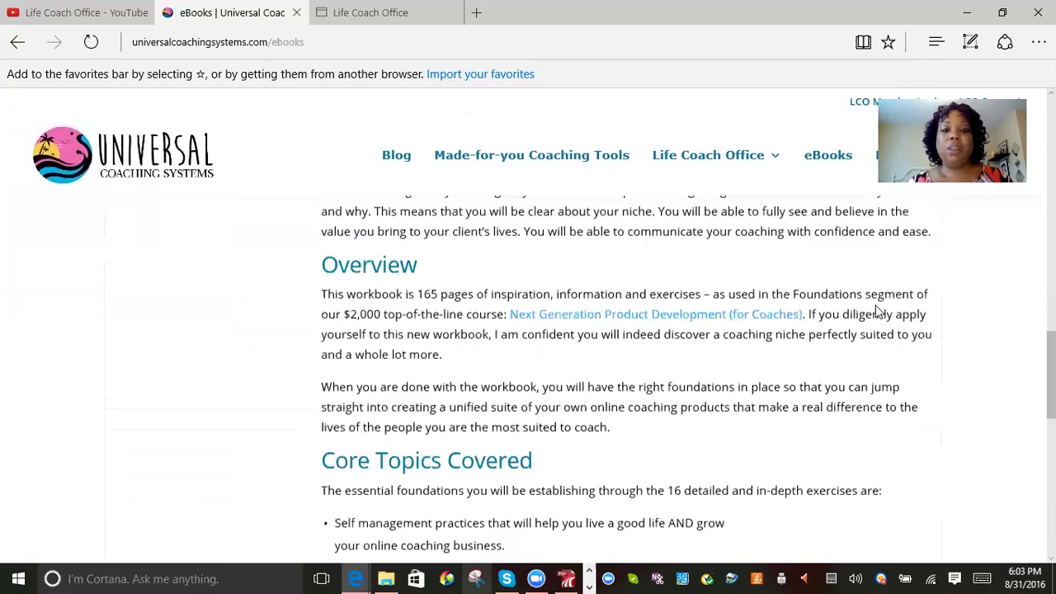
Open the Next Gen Course page and read the introduction to Next Generation Product Development (for Coaches).
scroll(879, 311, "up", 1)
left_click(903, 154)
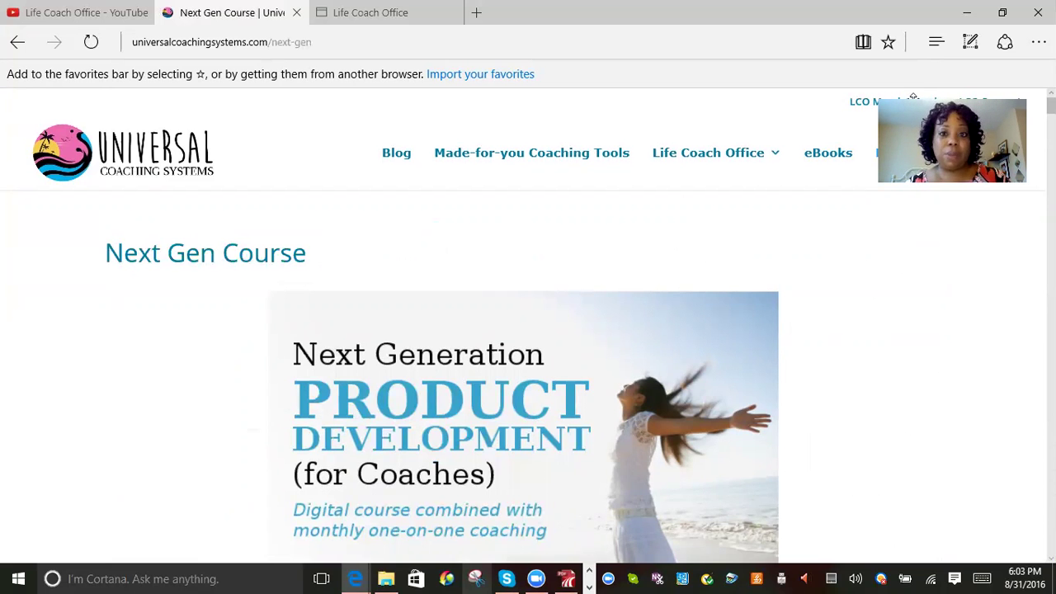
scroll(916, 98, "down", 1)
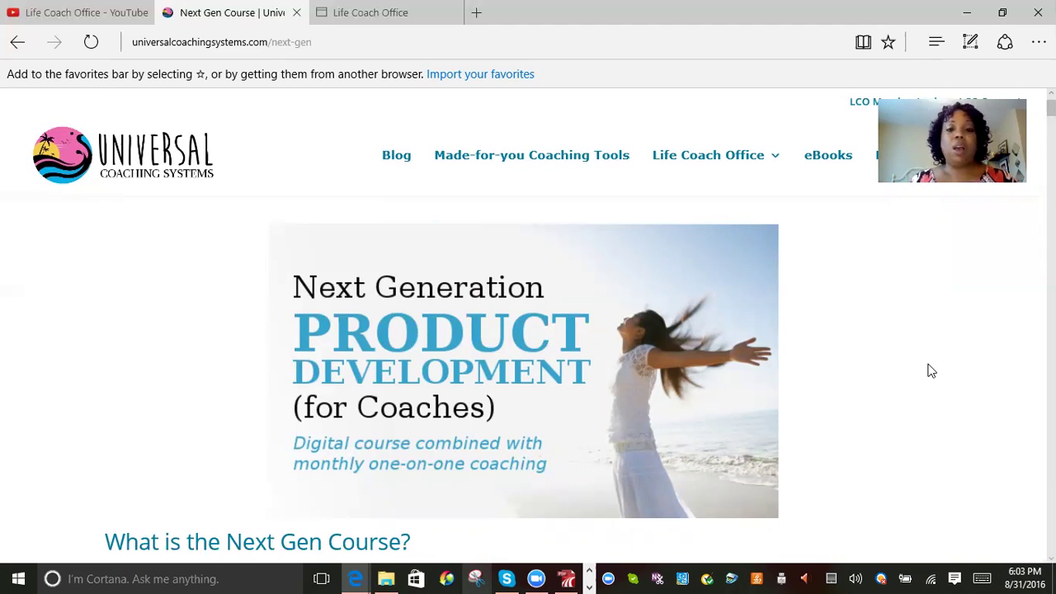
scroll(931, 371, "down", 1)
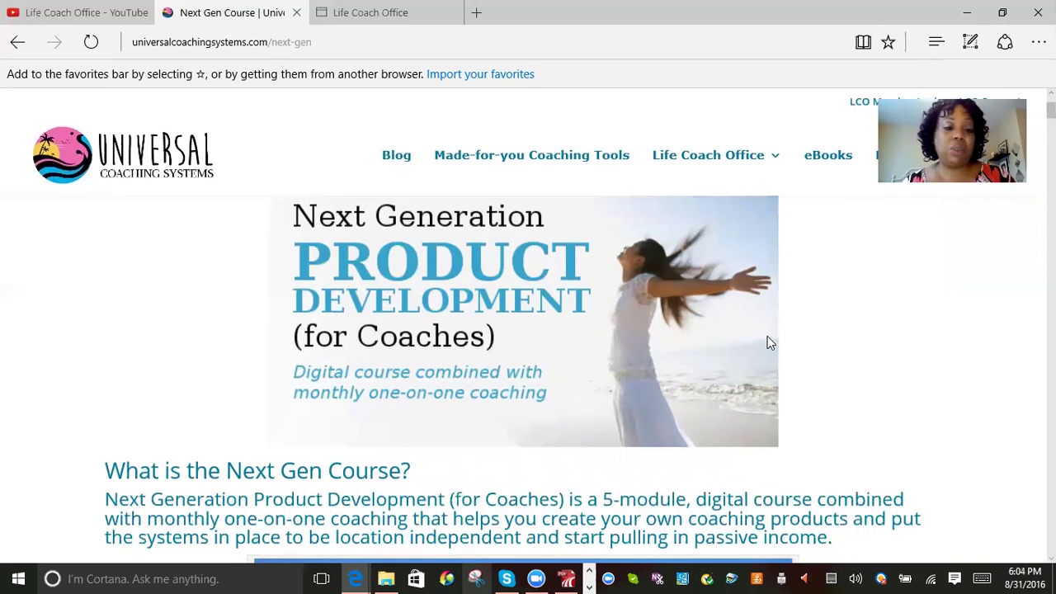
scroll(767, 338, "down", 1)
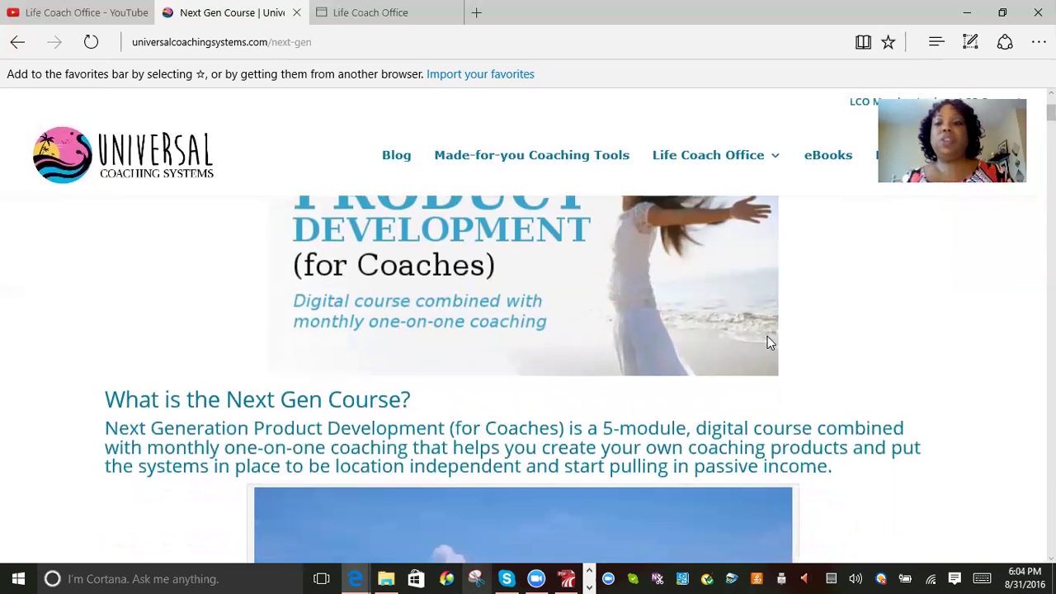
scroll(767, 336, "up", 3)
Open the Life Coach Office overview page and examine its feature sections, including Managing Clients and Coaching Calendar.
left_click(709, 158)
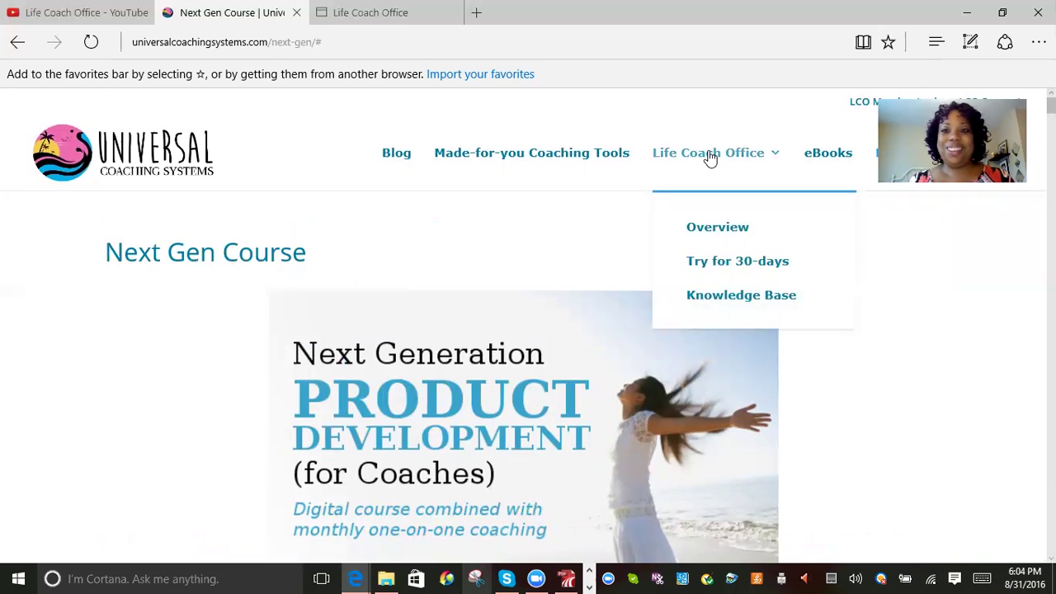
left_click(714, 227)
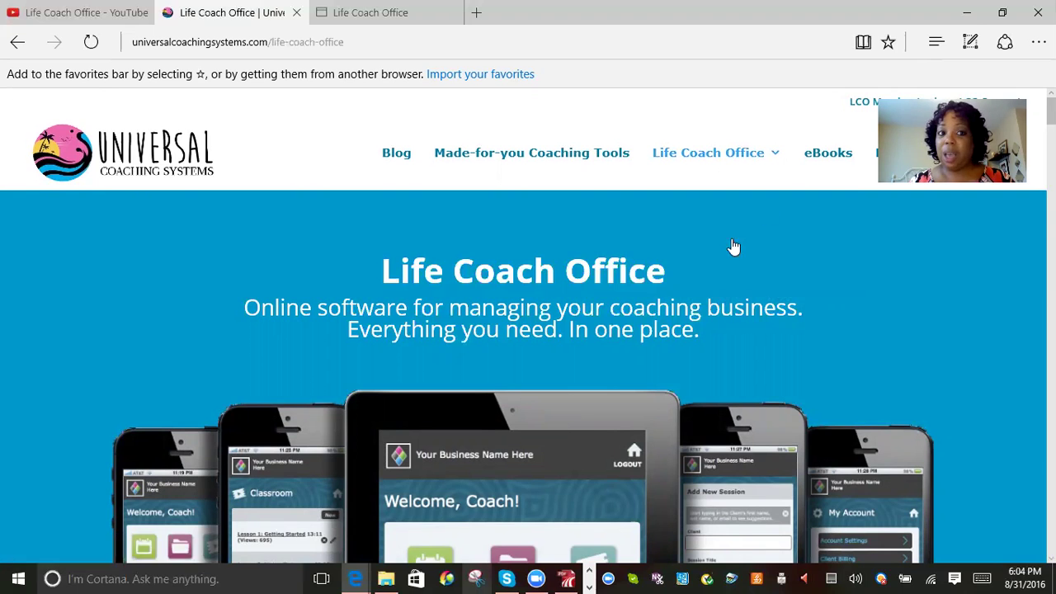
scroll(461, 328, "down", 2)
scroll(461, 328, "down", 4)
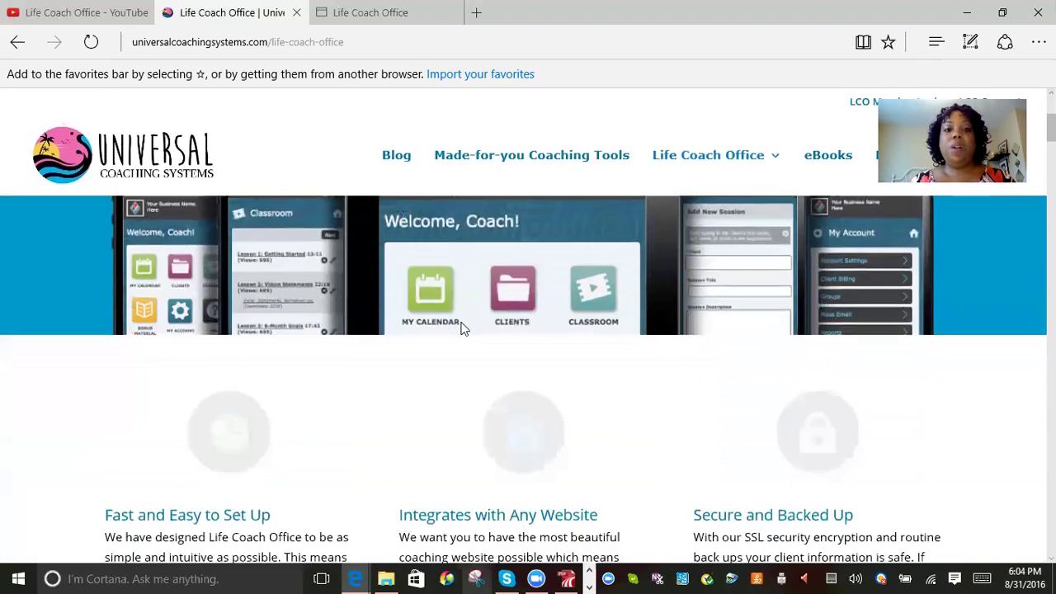
scroll(461, 329, "down", 4)
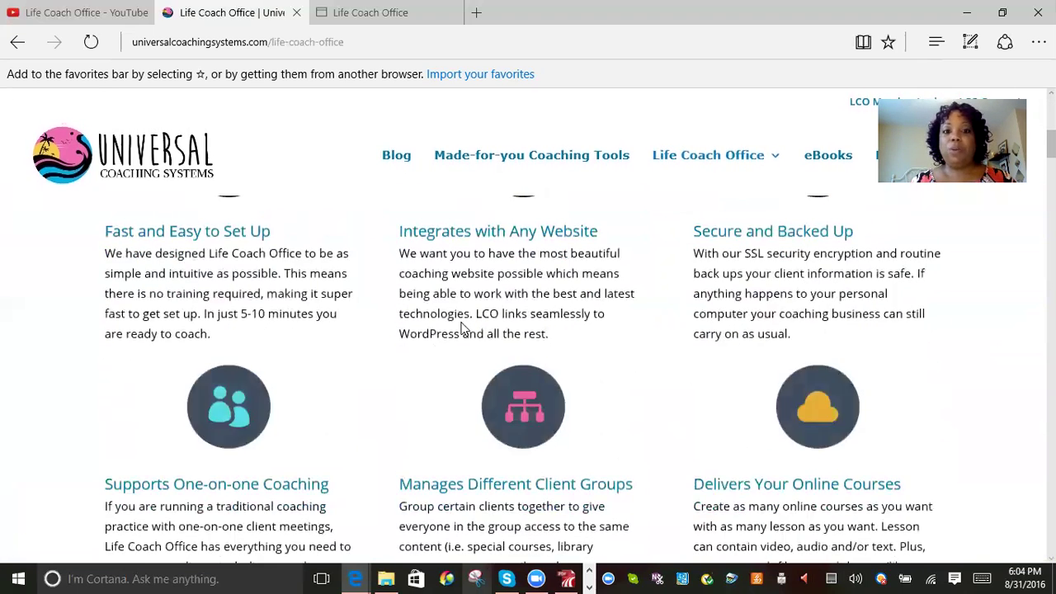
scroll(462, 329, "down", 10)
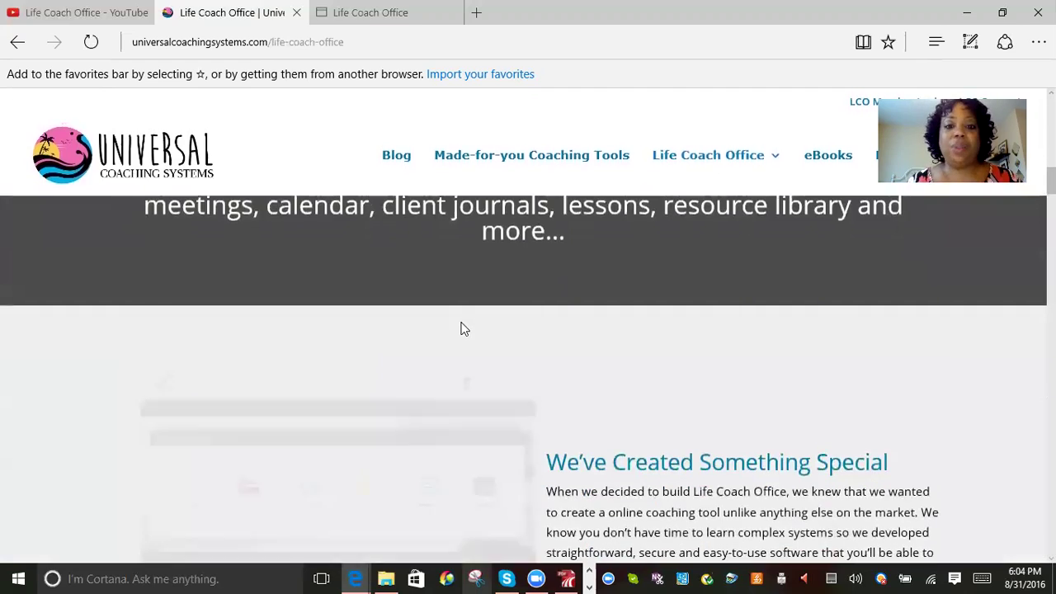
scroll(462, 329, "down", 9)
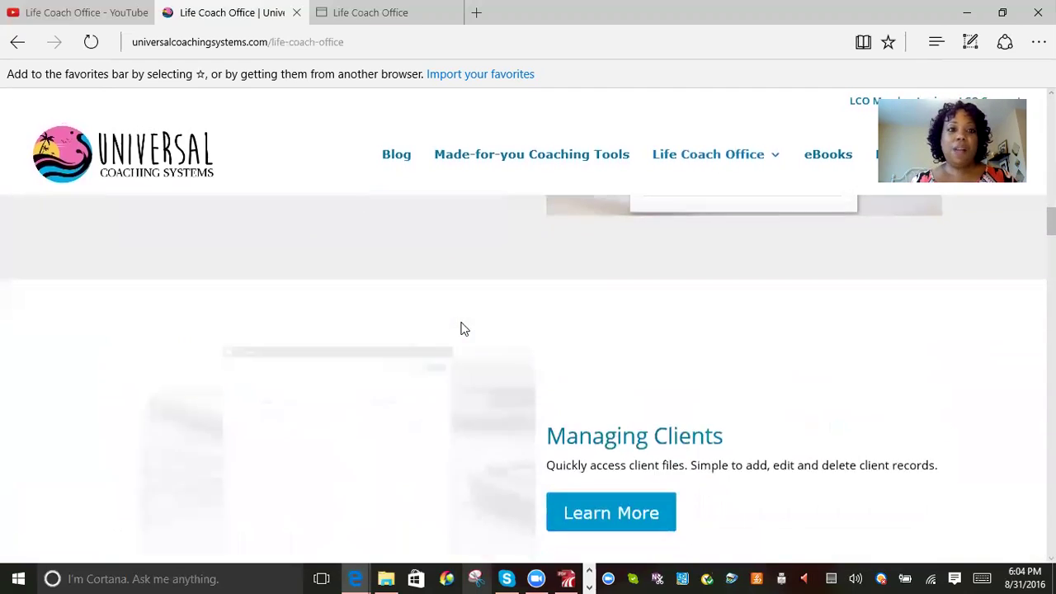
scroll(461, 328, "down", 8)
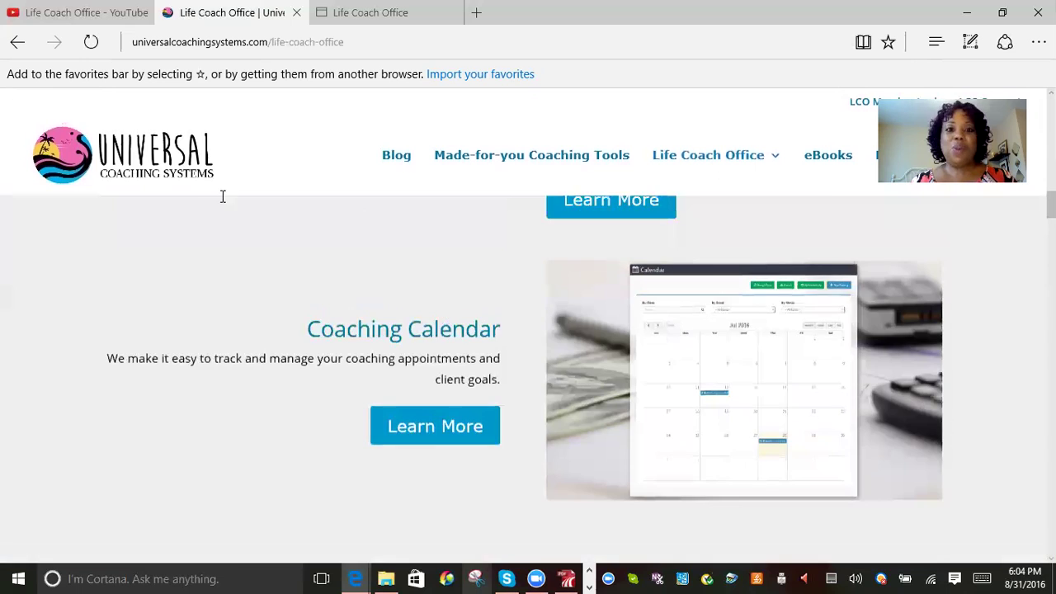
Return to the Universal Coaching Systems home page, dismiss its Launch Pad offer and switch to the Life Coach Office app.
left_click(165, 165)
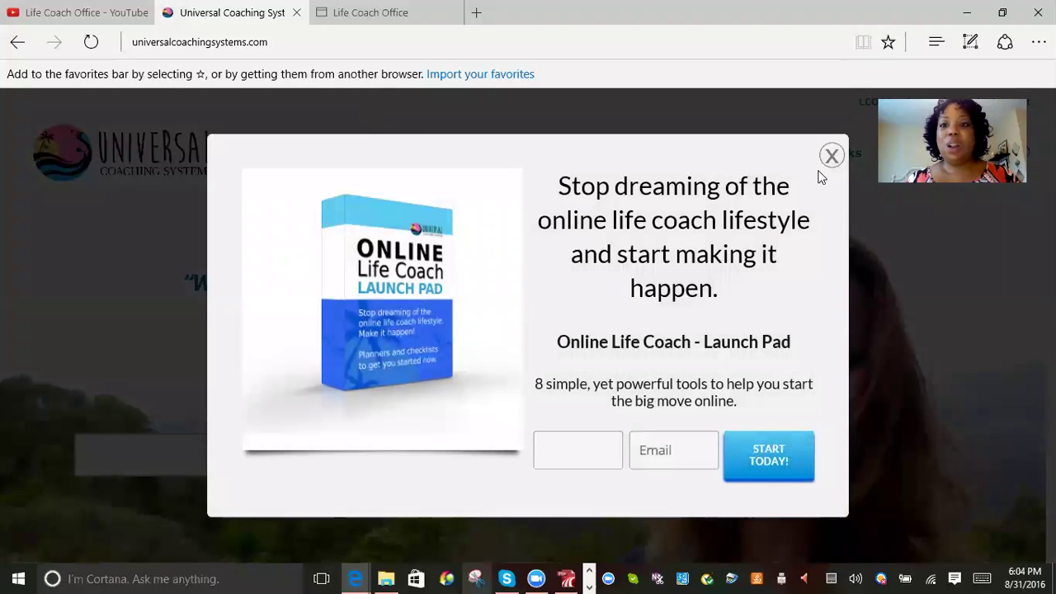
left_click(831, 157)
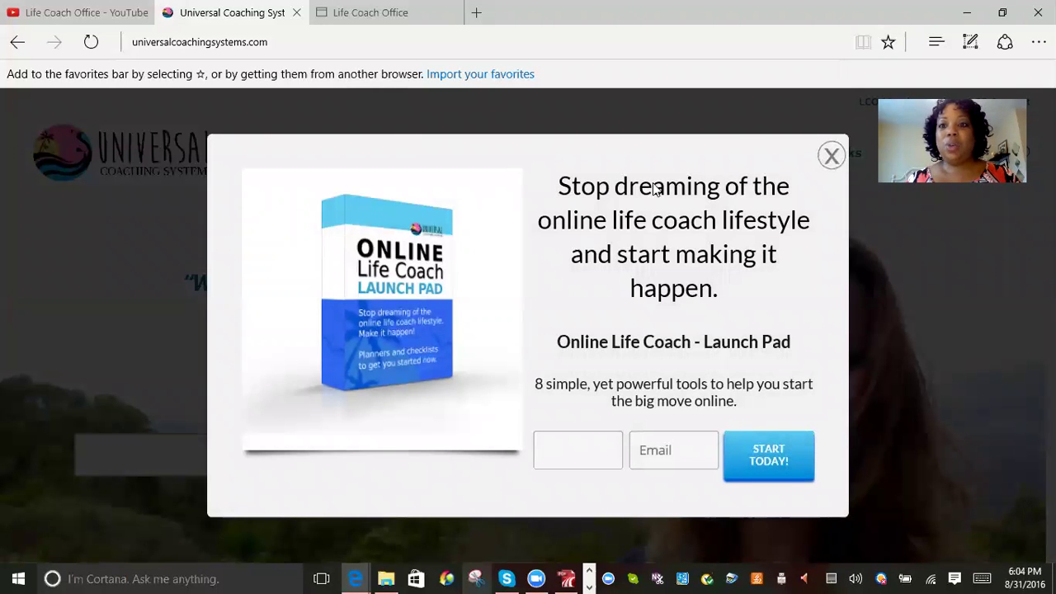
left_click(346, 14)
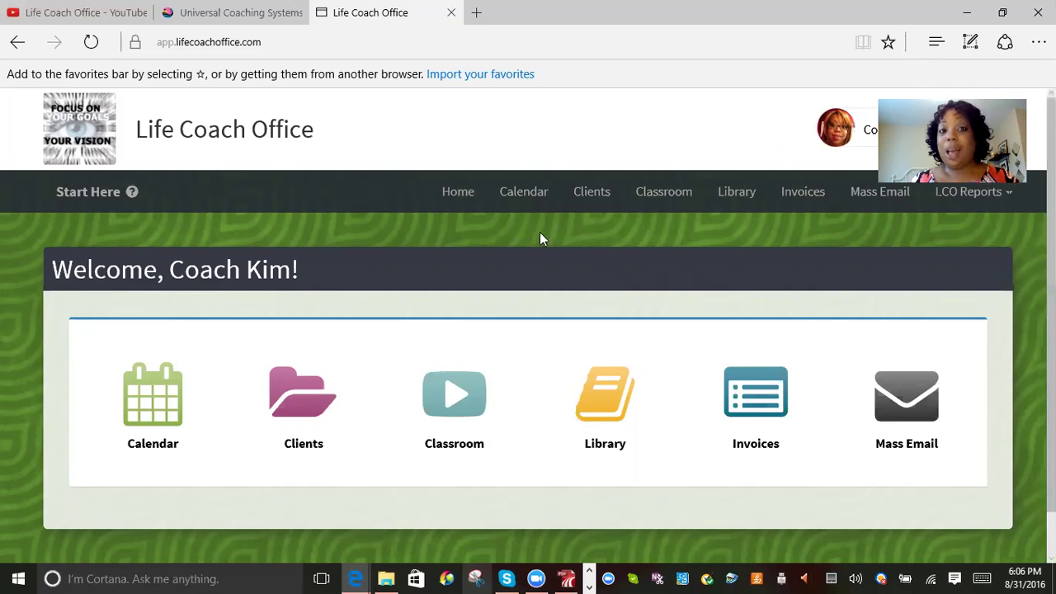
Open the Coaching Journal Templates list from the app's template settings.
left_click(1003, 195)
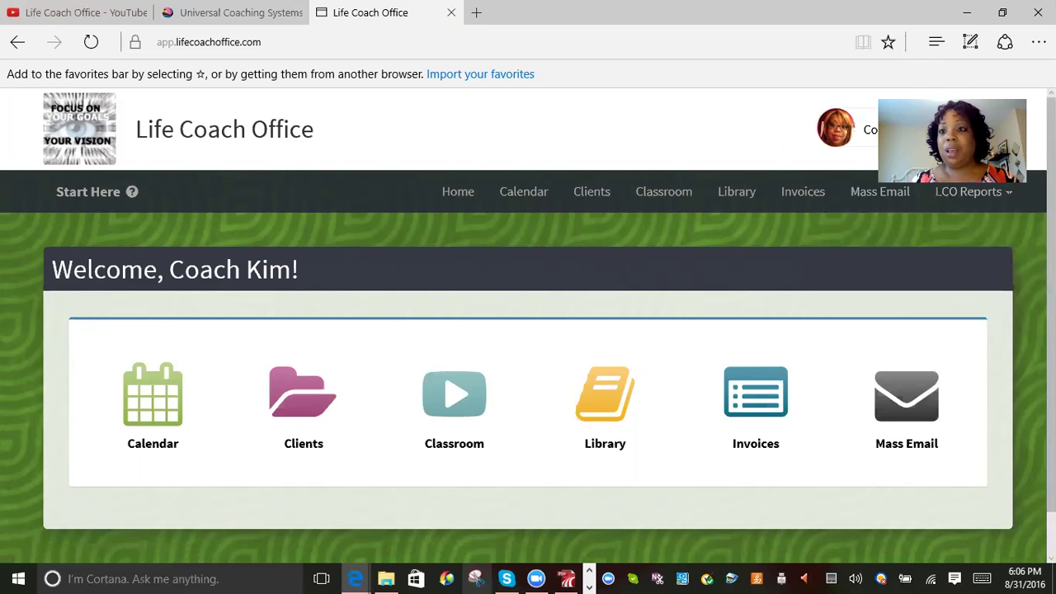
left_click(997, 129)
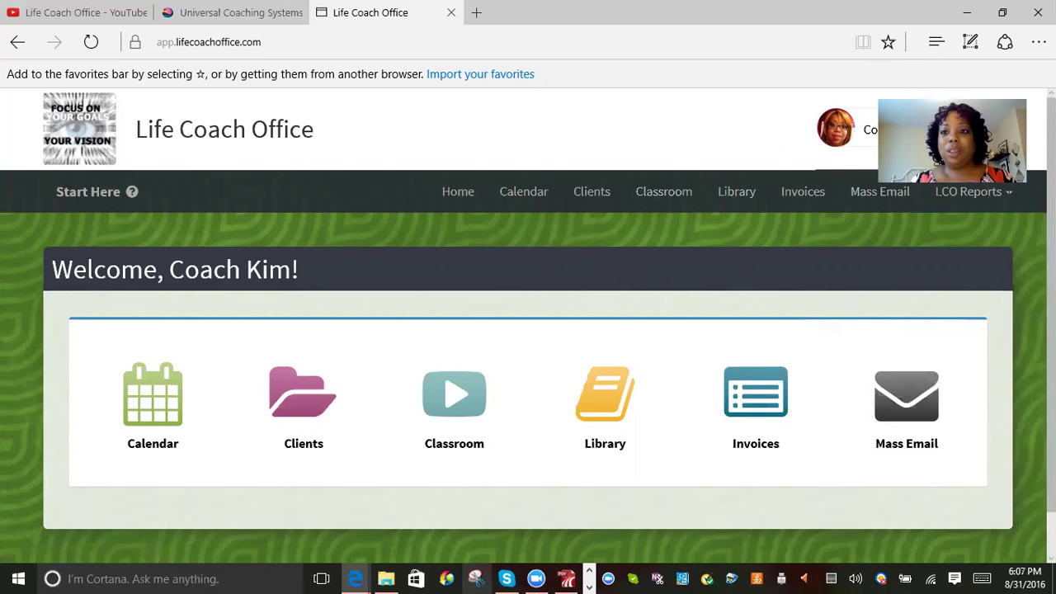
left_click(967, 193)
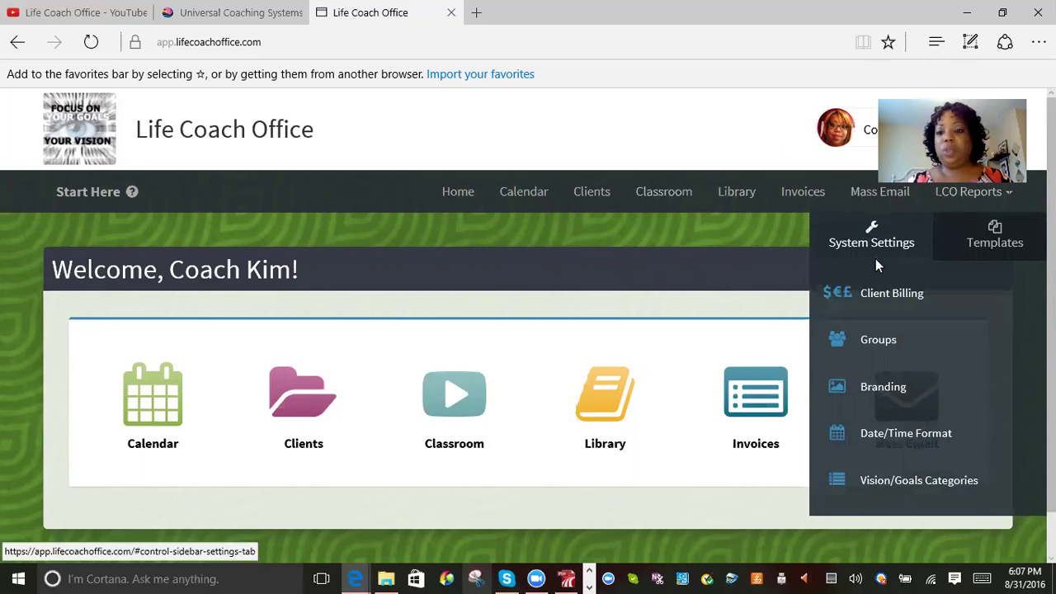
left_click(988, 240)
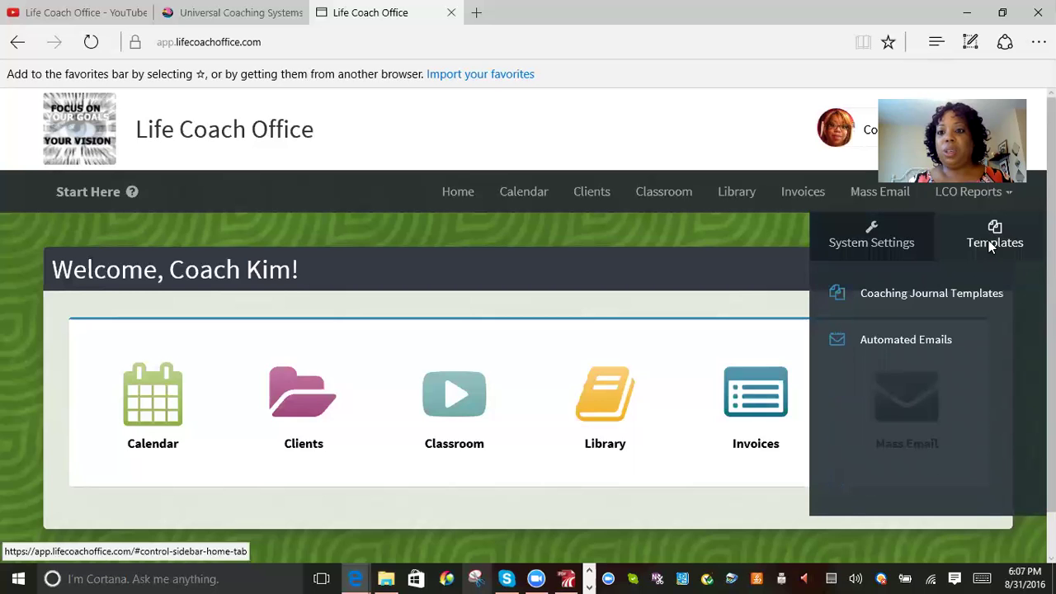
left_click(871, 294)
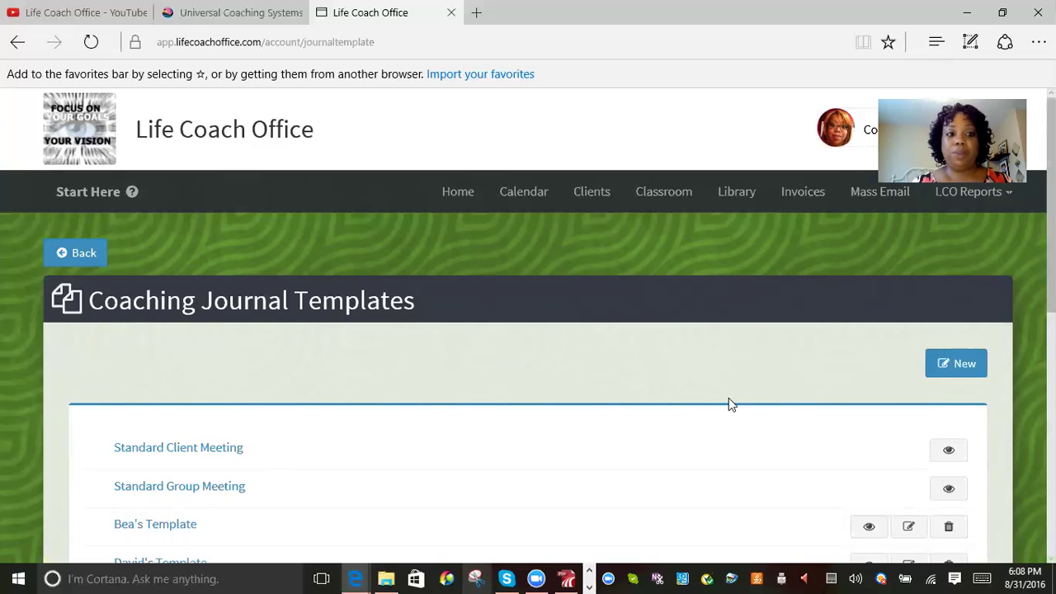
Start a new coaching journal template and name it "Client Intake Form".
scroll(729, 405, "down", 2)
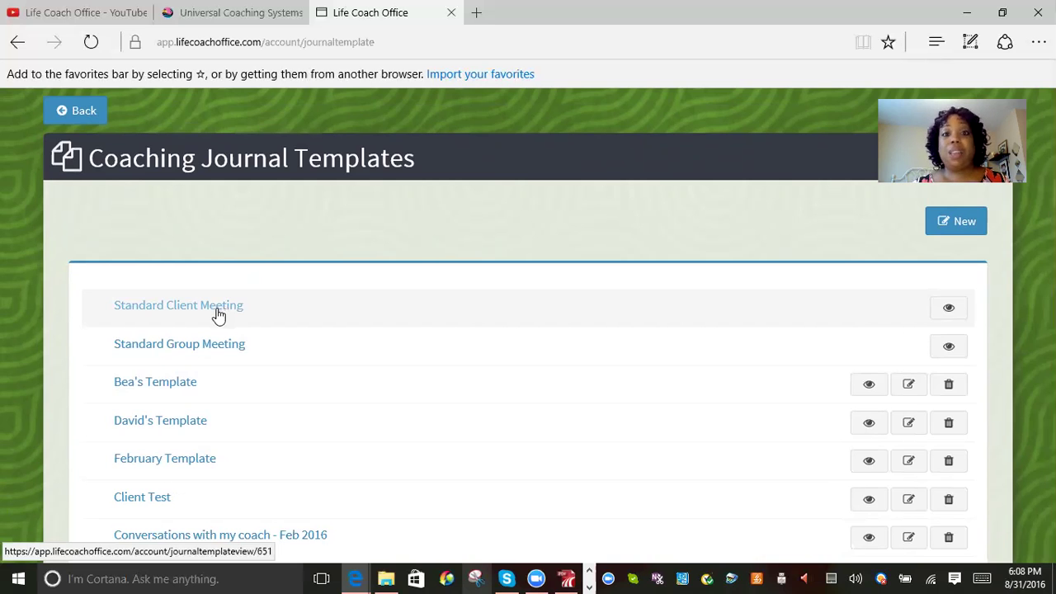
left_click(961, 224)
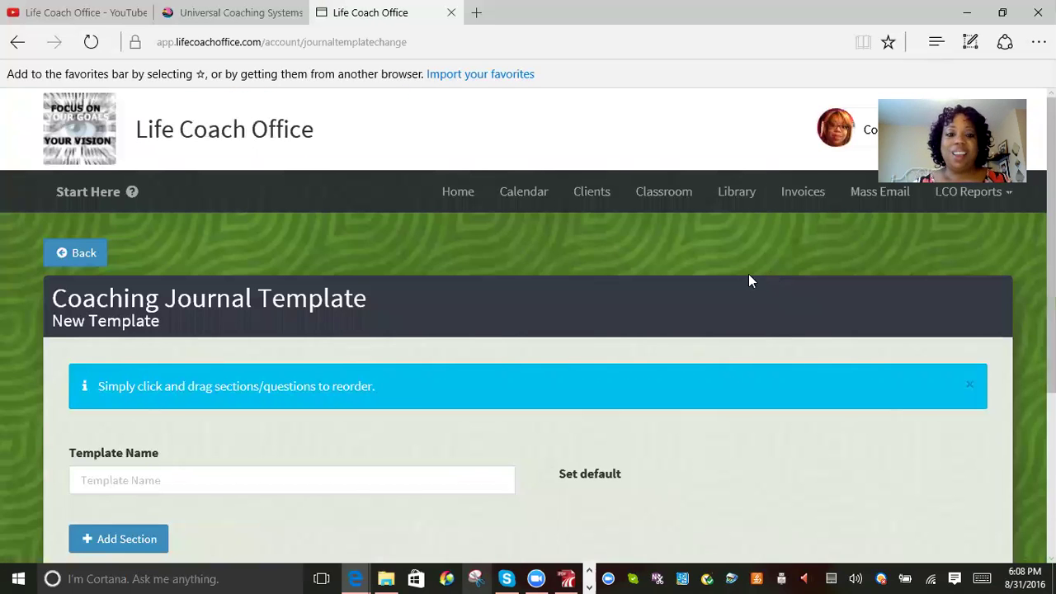
scroll(494, 388, "down", 1)
left_click(353, 410)
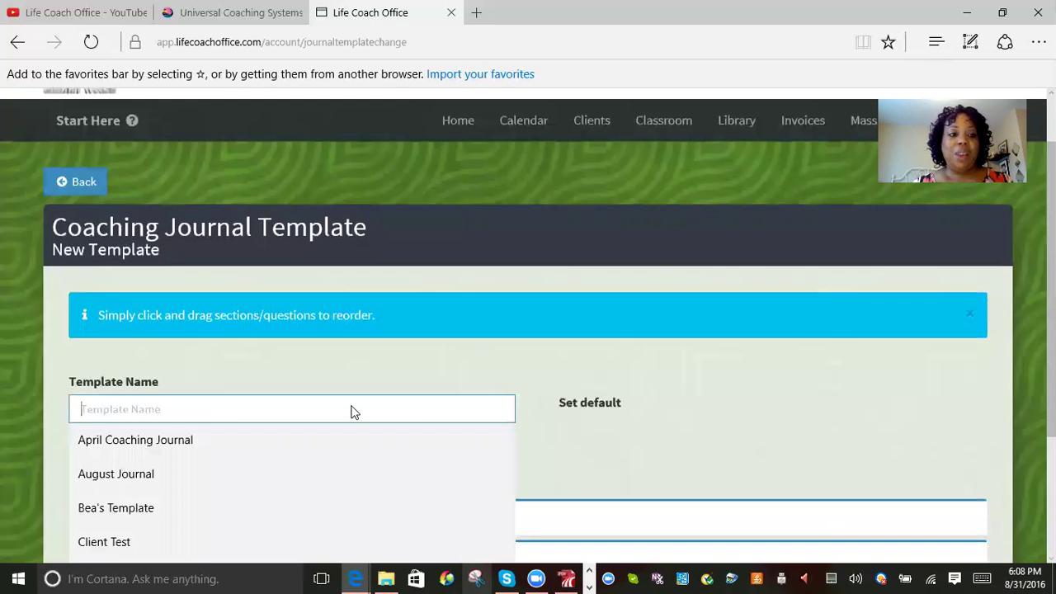
type("Intake")
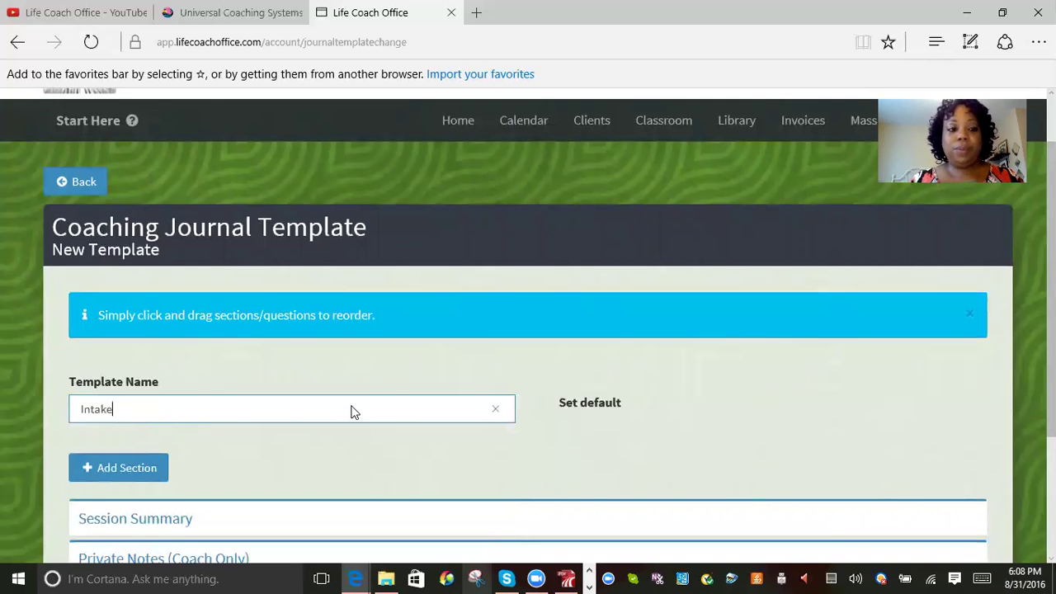
type(" Form")
key("Left")
key("Left")
key("Left")
key("Left")
key("Left")
key("Left")
key("Left")
key("Left")
key("Left")
key("Left")
key("Left")
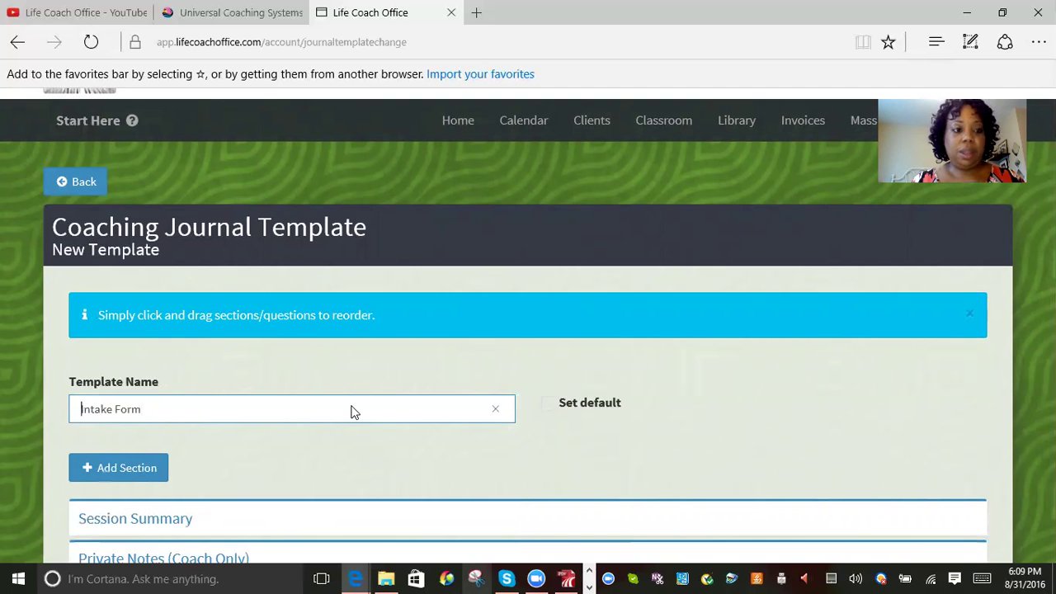
type("Client")
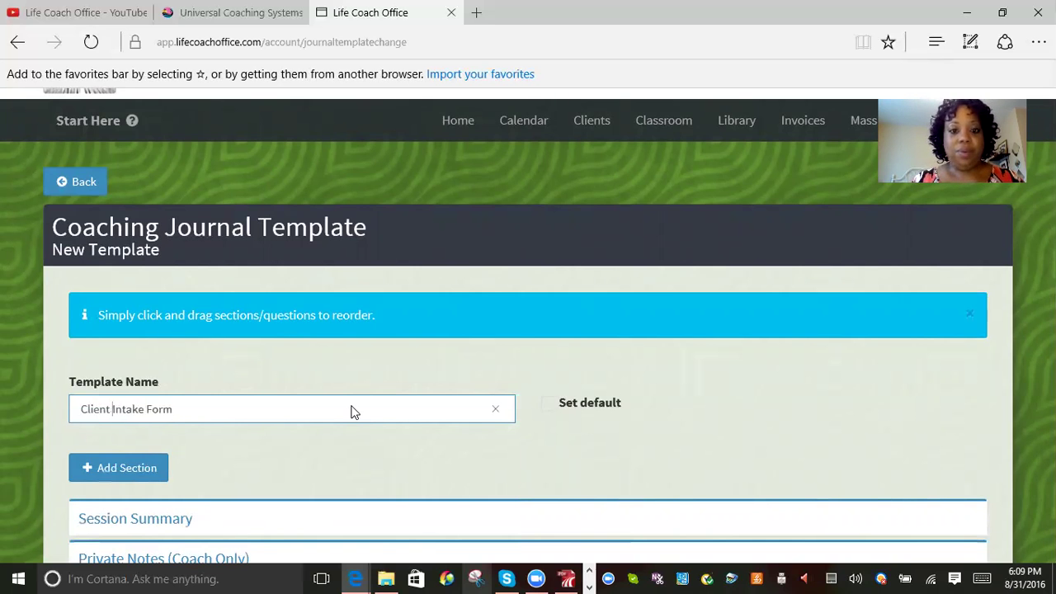
Add a section named "A little about you" to the template, with the instructions "Tell me about yourself.".
scroll(350, 411, "down", 3)
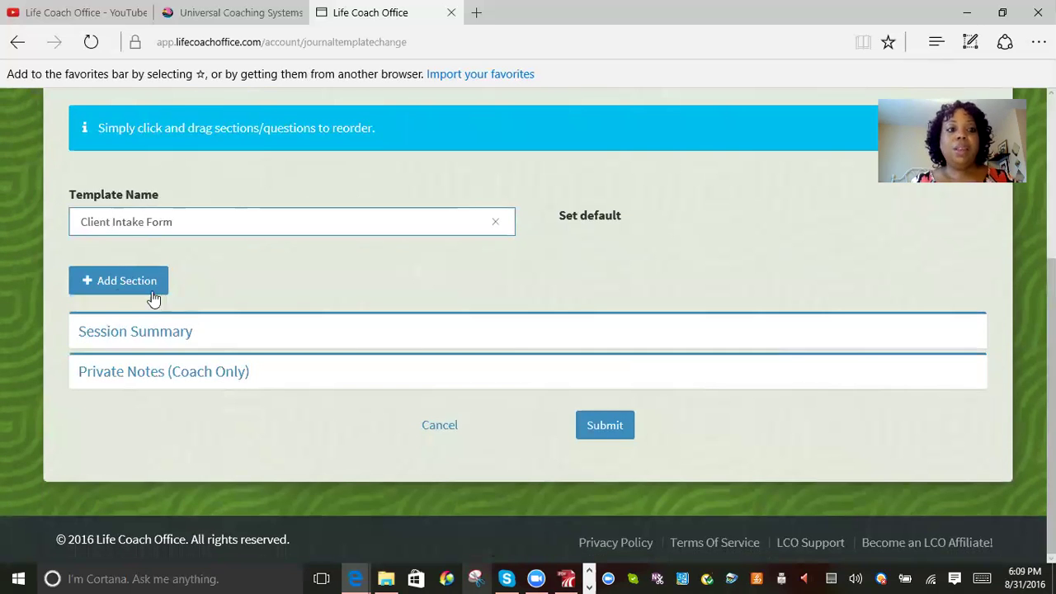
left_click(121, 285)
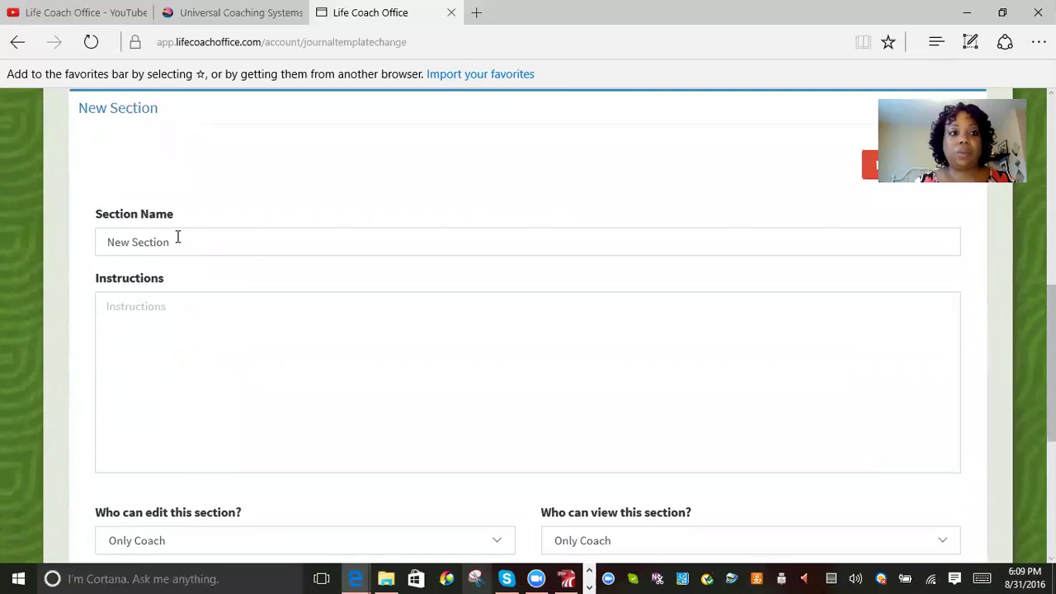
left_click(178, 237)
key("BackSpace")
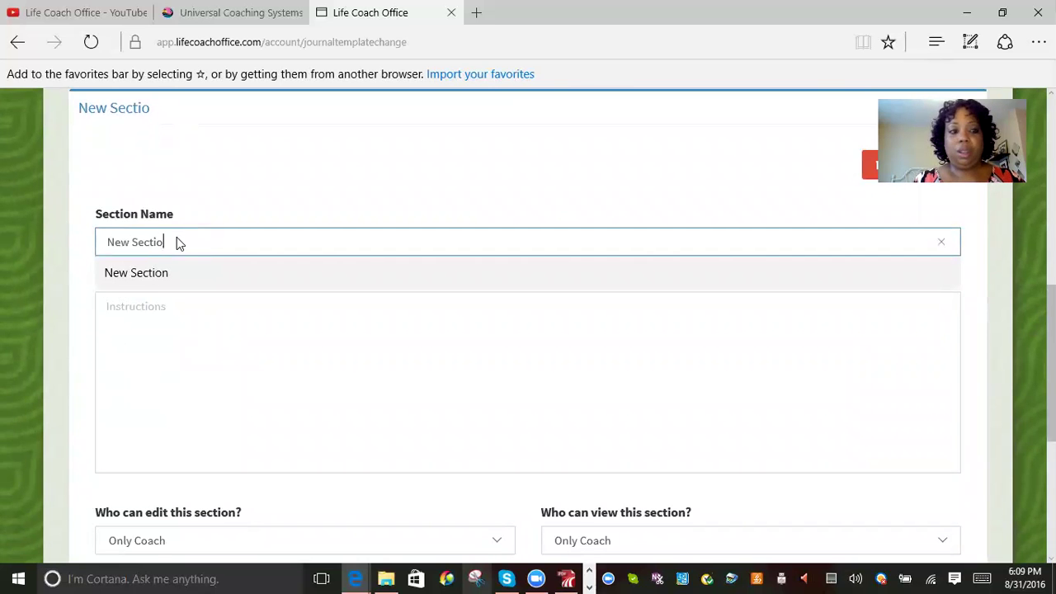
key("BackSpace")
key("BackSpace")
key("BackSpace")
key("BackSpace")
key("BackSpace")
key("BackSpace")
key("BackSpace")
key("BackSpace")
key("BackSpace")
key("BackSpace")
type("A")
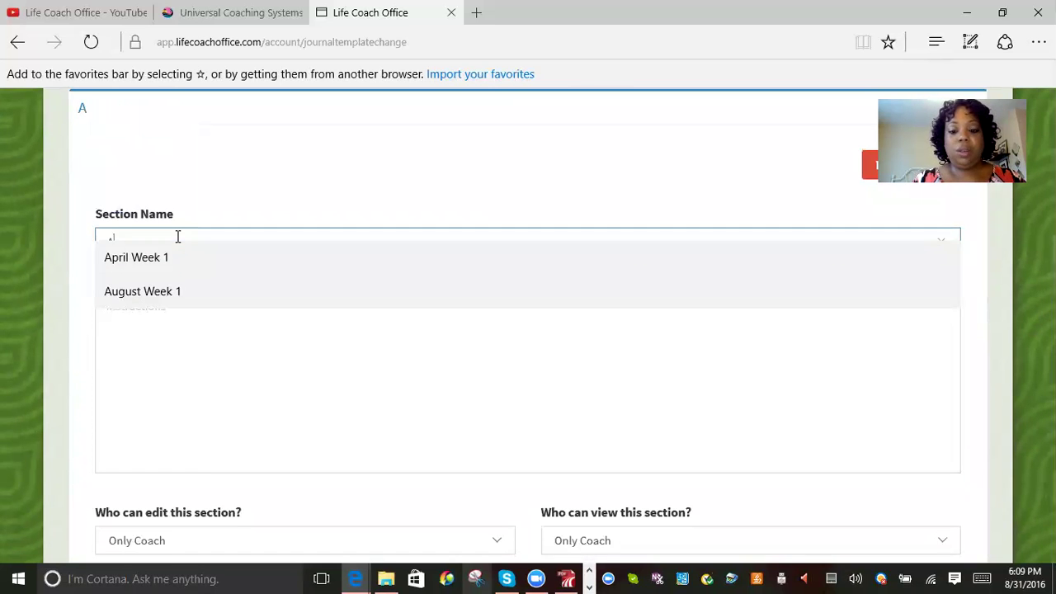
type(" little about you")
left_click(124, 309)
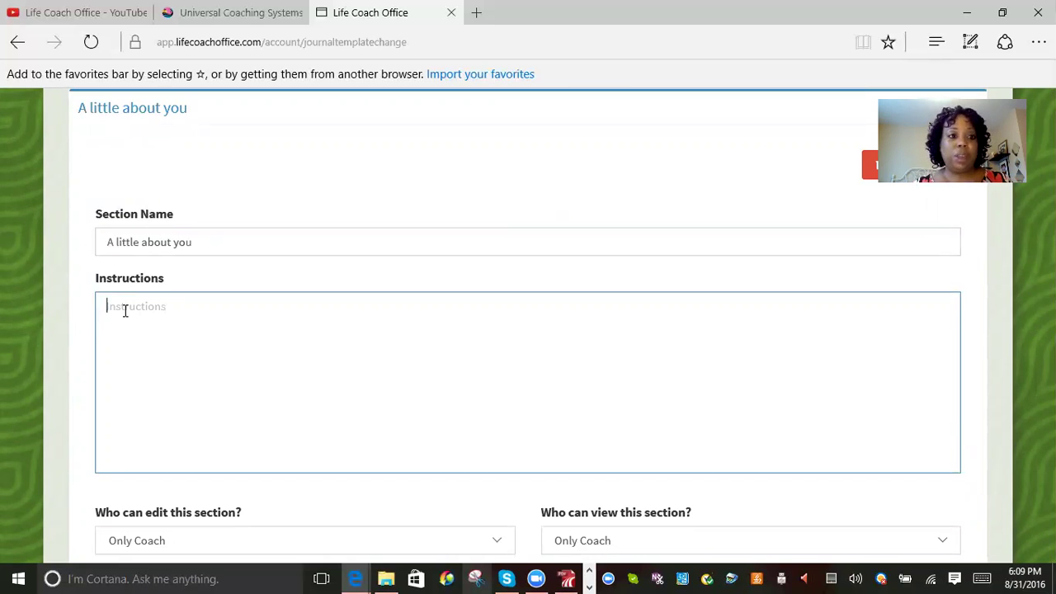
type("Tell me about yourself.")
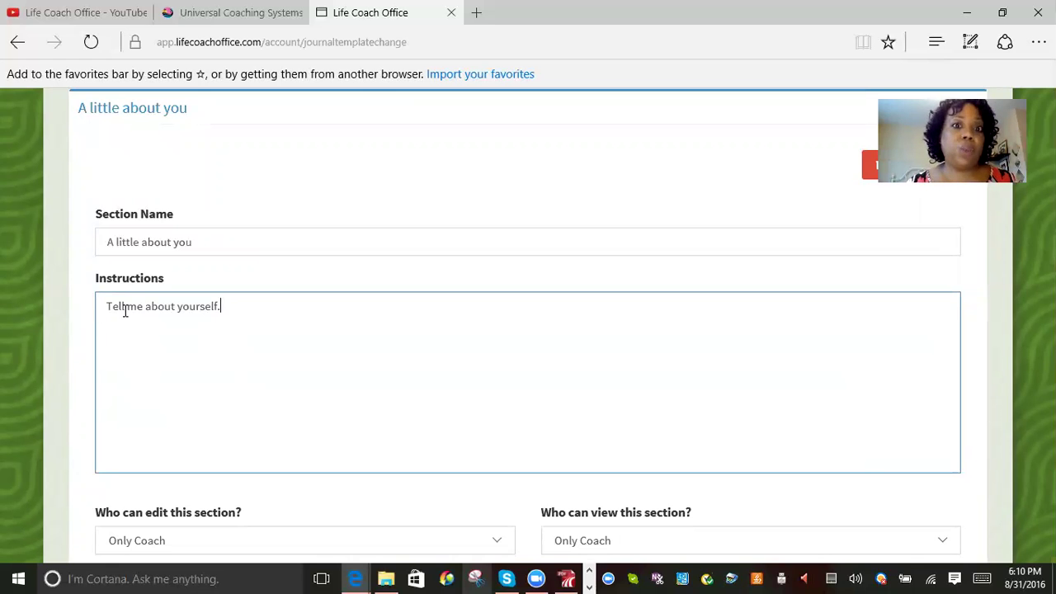
Set both the editing and viewing permissions of the "A little about you" section to All.
scroll(125, 309, "down", 2)
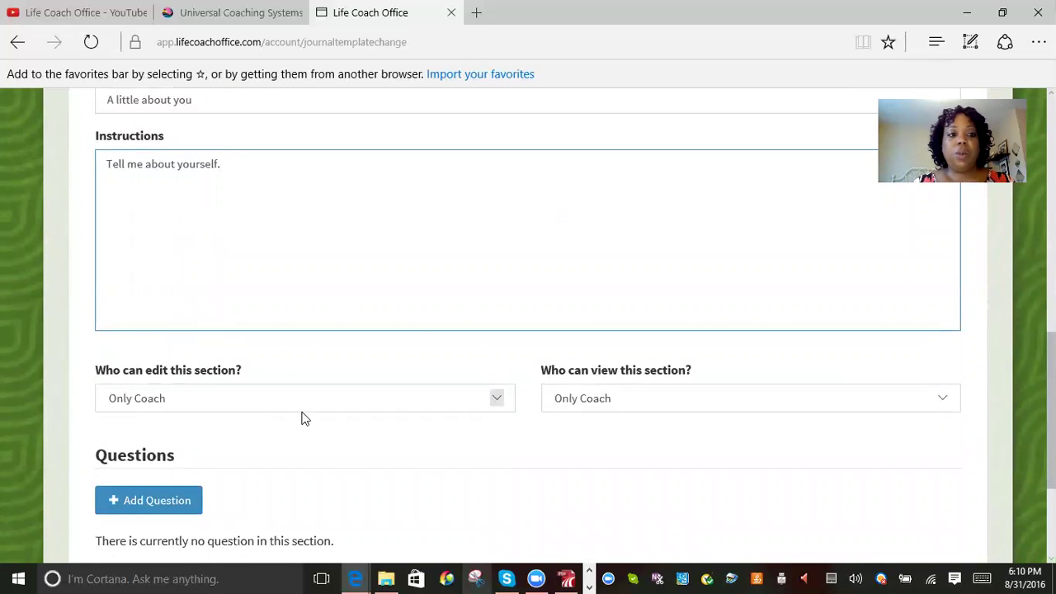
left_click(499, 400)
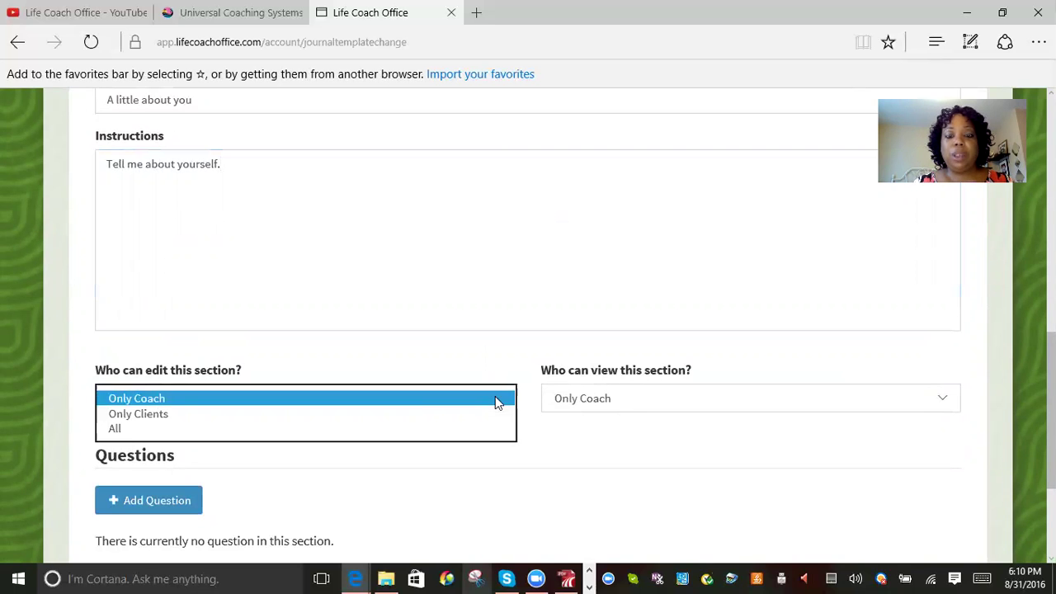
left_click(116, 429)
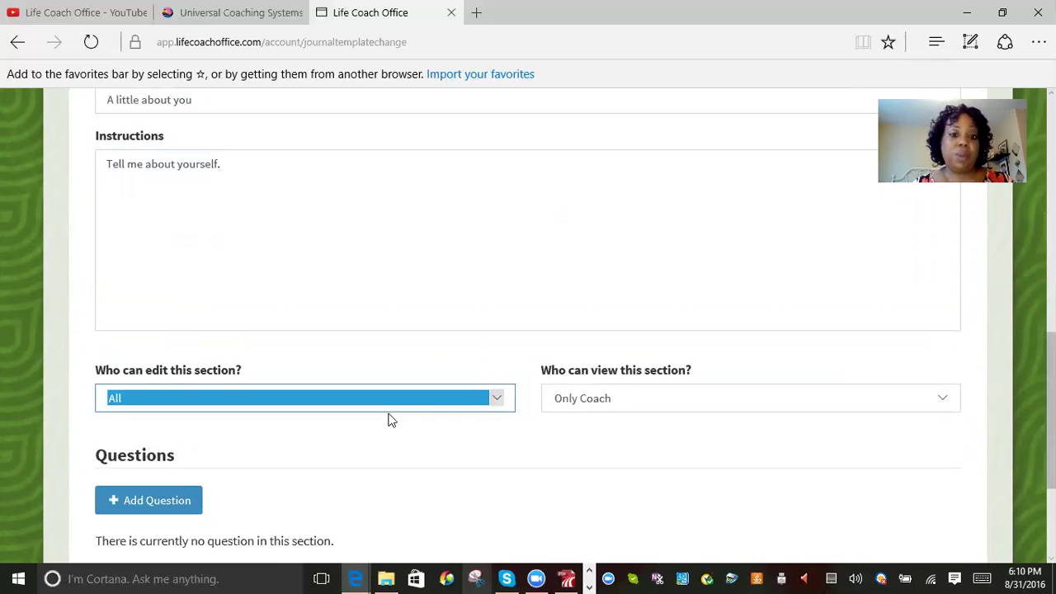
left_click(949, 398)
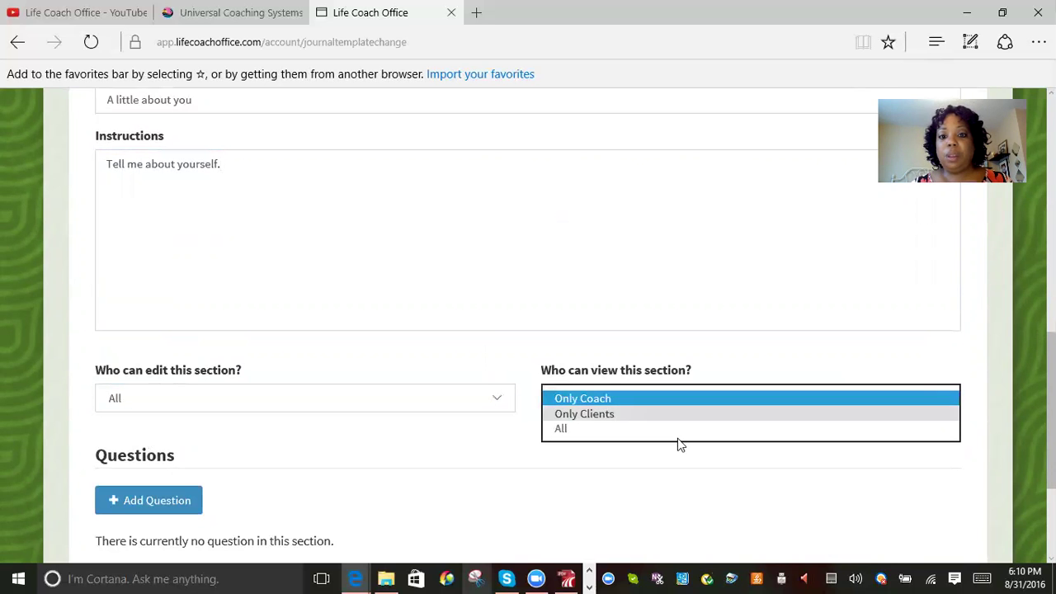
left_click(561, 431)
Add the question "What are you trying to accomplish" to the section and submit the template.
scroll(495, 441, "down", 2)
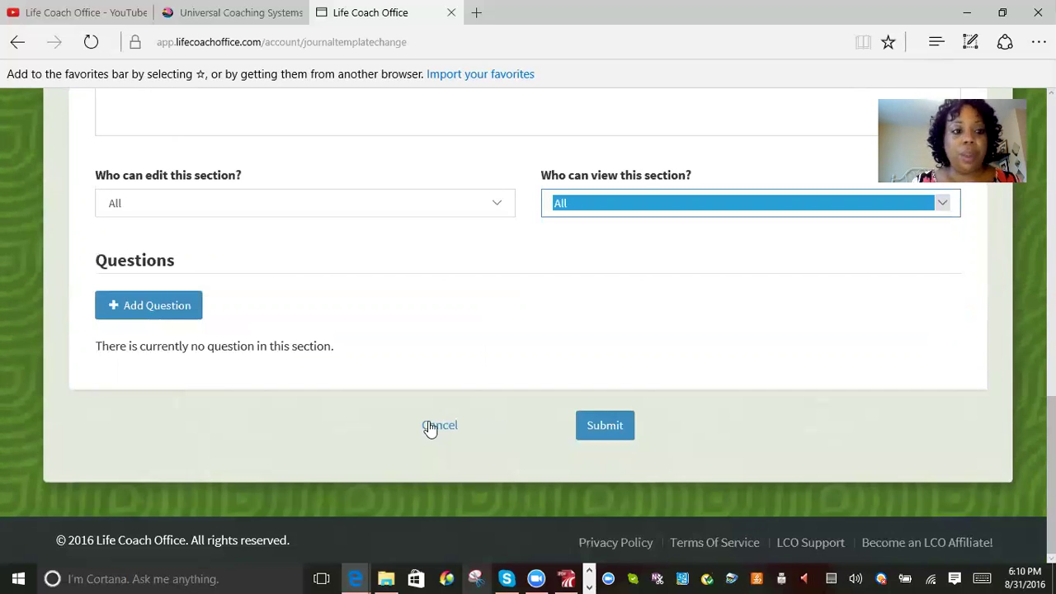
left_click(171, 307)
left_click(172, 301)
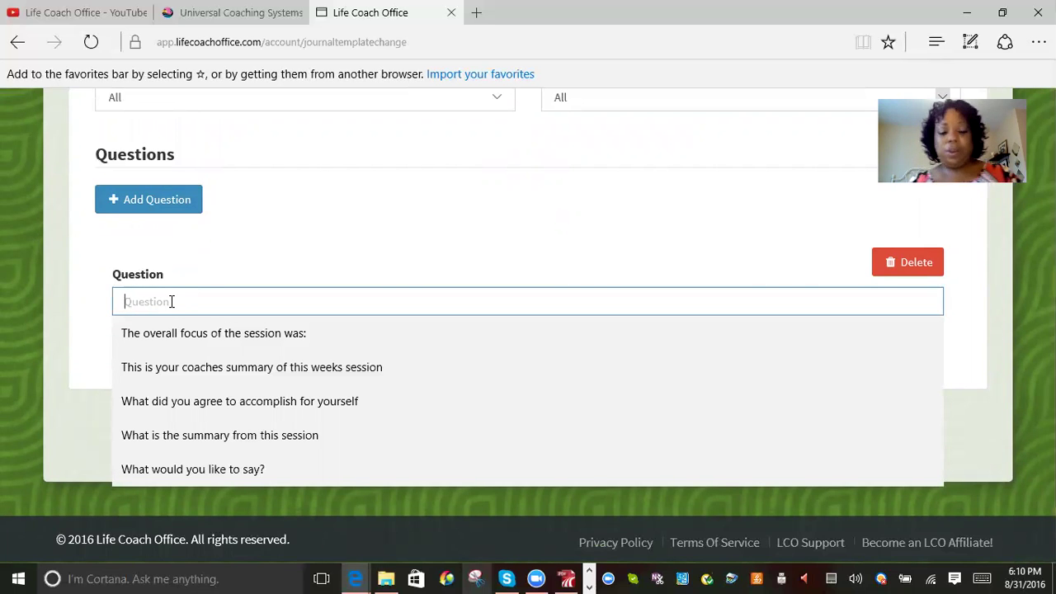
type("What g")
key("BackSpace")
key("BackSpace")
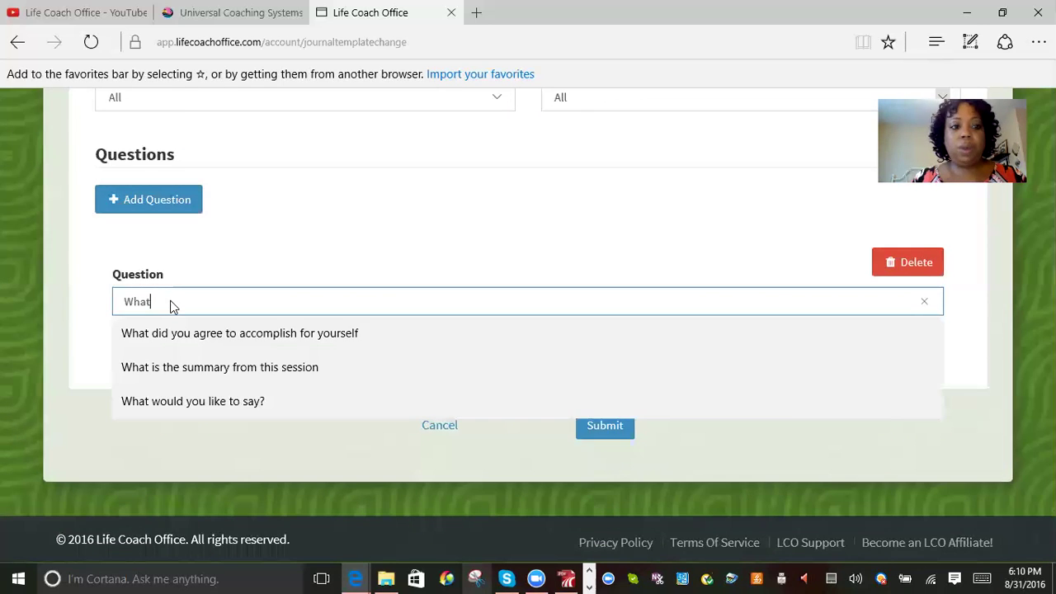
type("are you tryi")
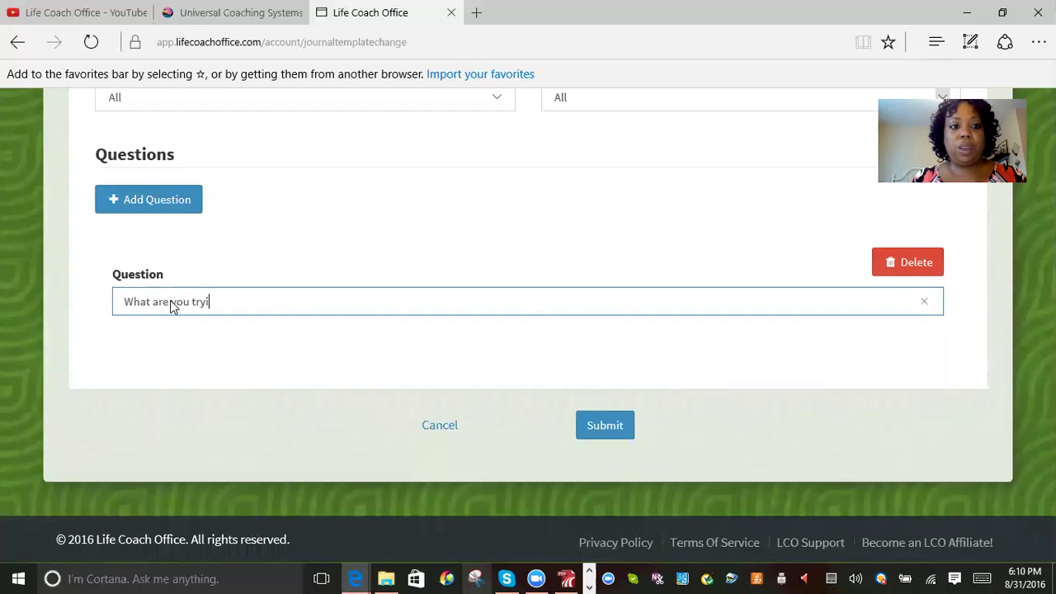
type("ng to accomplish")
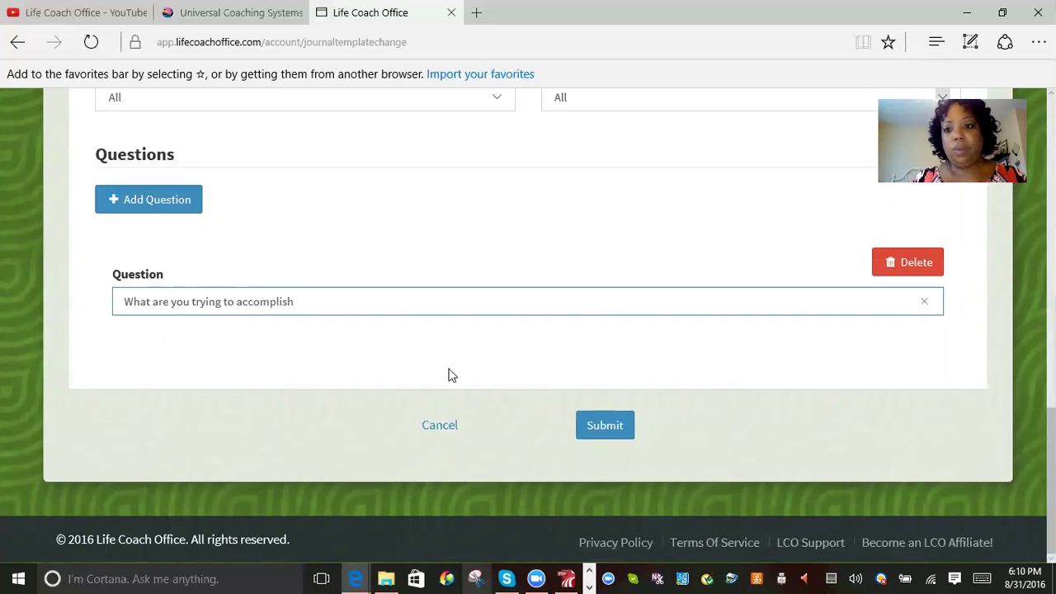
left_click(612, 426)
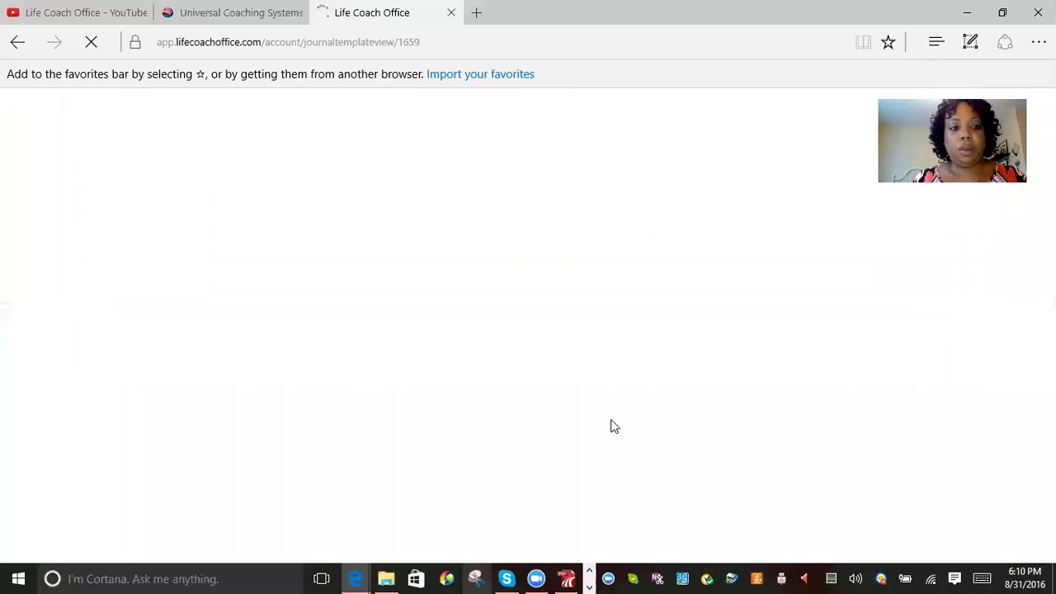
Review the saved template by expanding its Session Summary and "A little about you" sections.
scroll(610, 425, "down", 2)
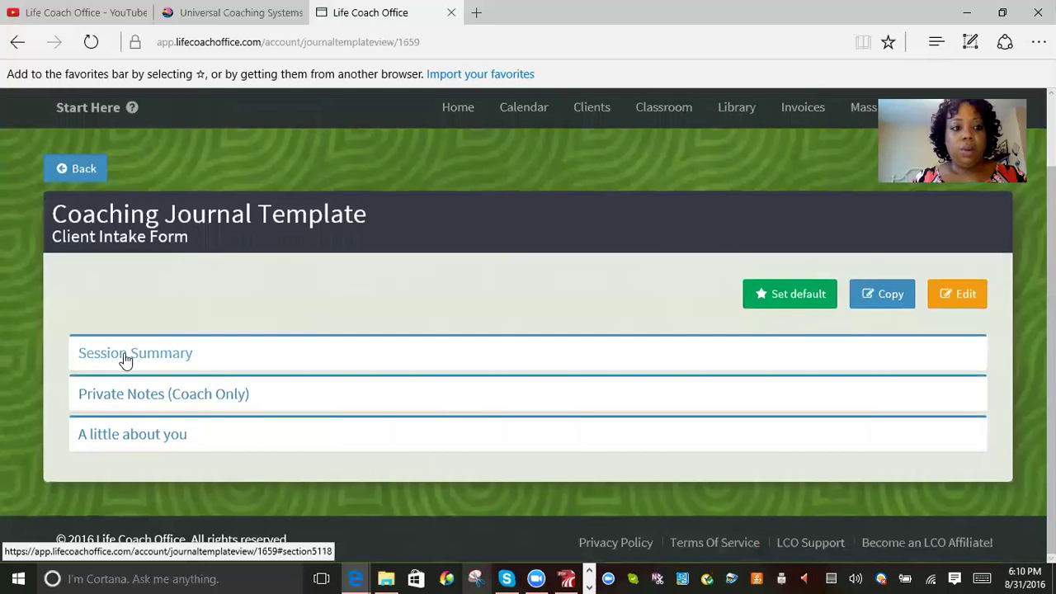
left_click(125, 360)
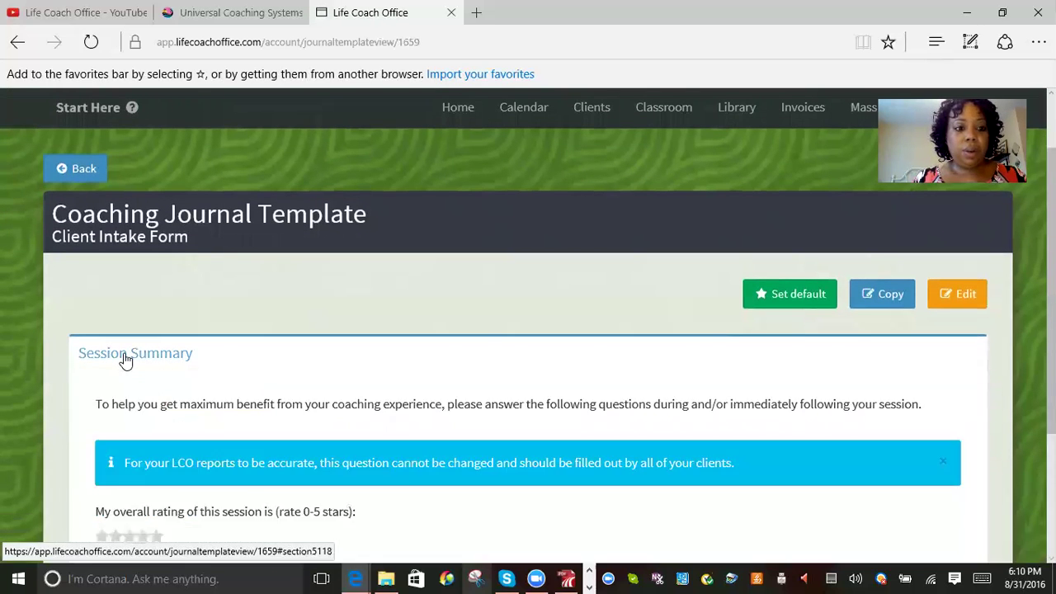
scroll(125, 358, "down", 3)
left_click(116, 434)
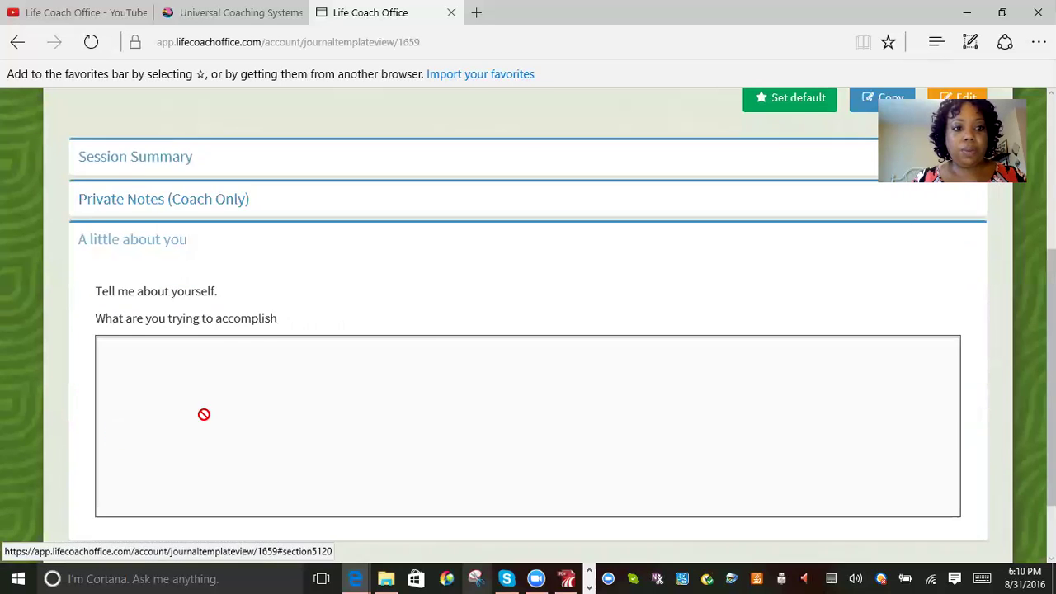
scroll(454, 262, "down", 1)
scroll(609, 349, "down", 1)
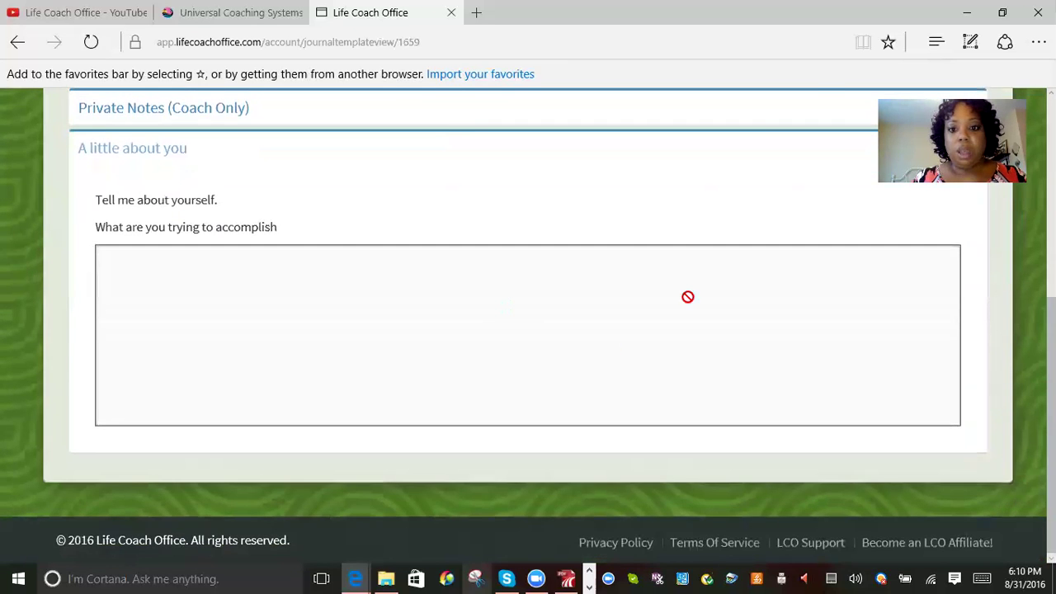
scroll(687, 297, "up", 3)
scroll(733, 267, "down", 1)
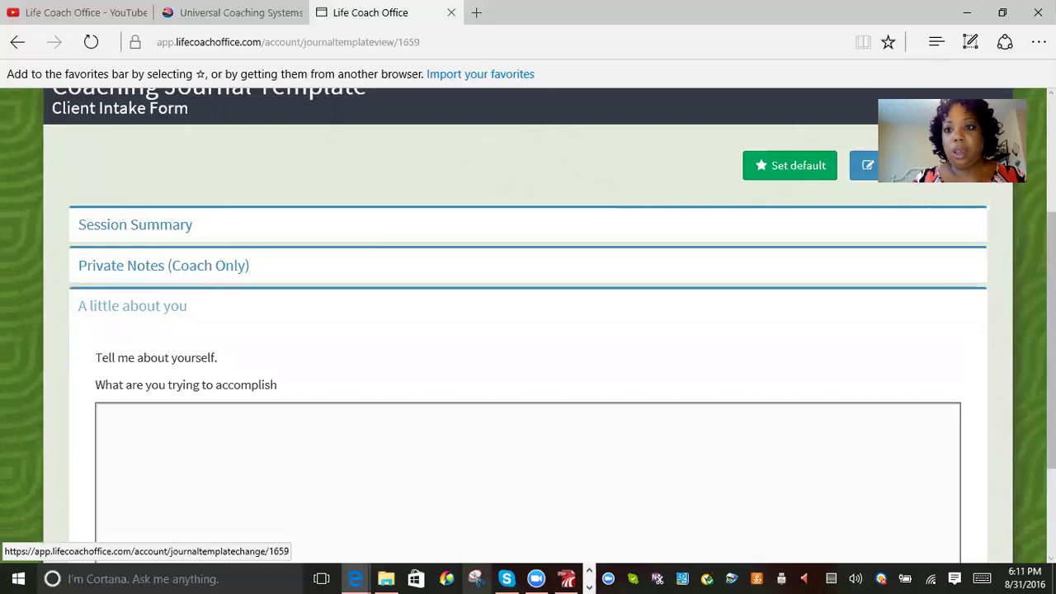
Reopen the Client Intake Form template for editing and expand its "A little about you" section.
left_click(940, 174)
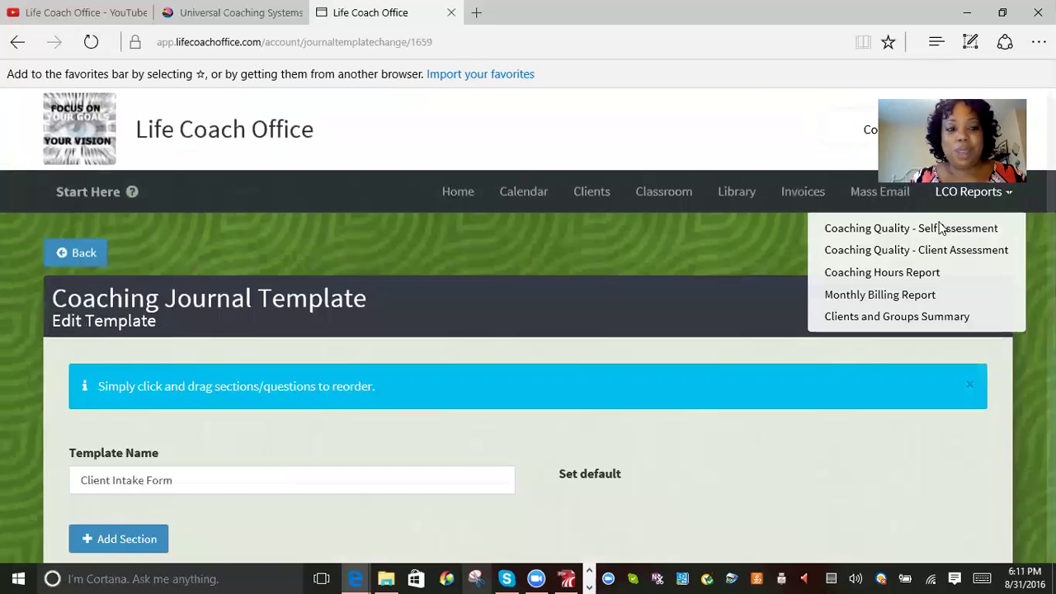
scroll(568, 366, "down", 4)
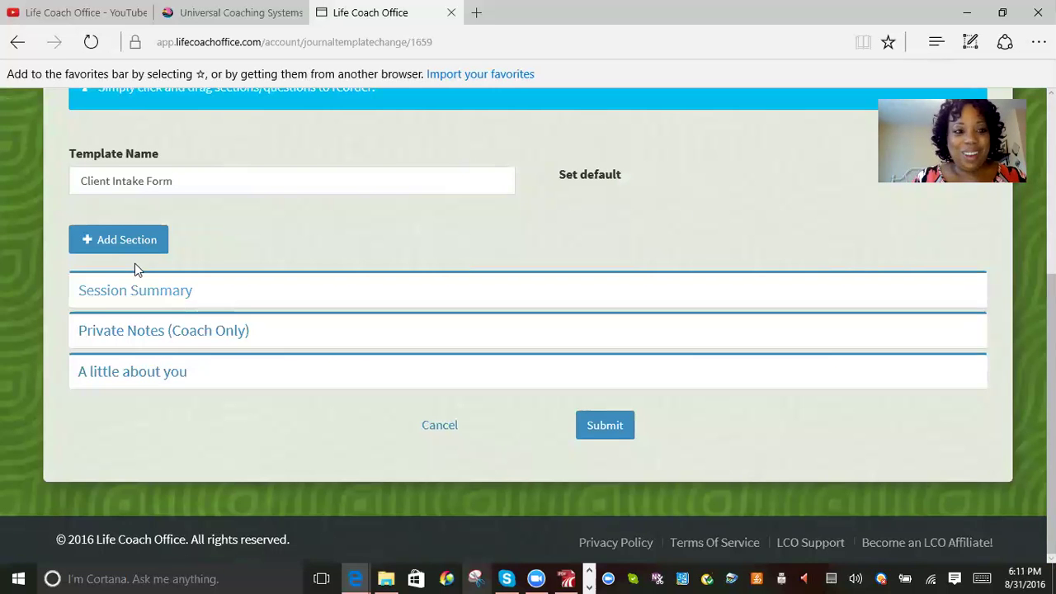
left_click(123, 371)
scroll(428, 355, "down", 2)
scroll(428, 355, "down", 6)
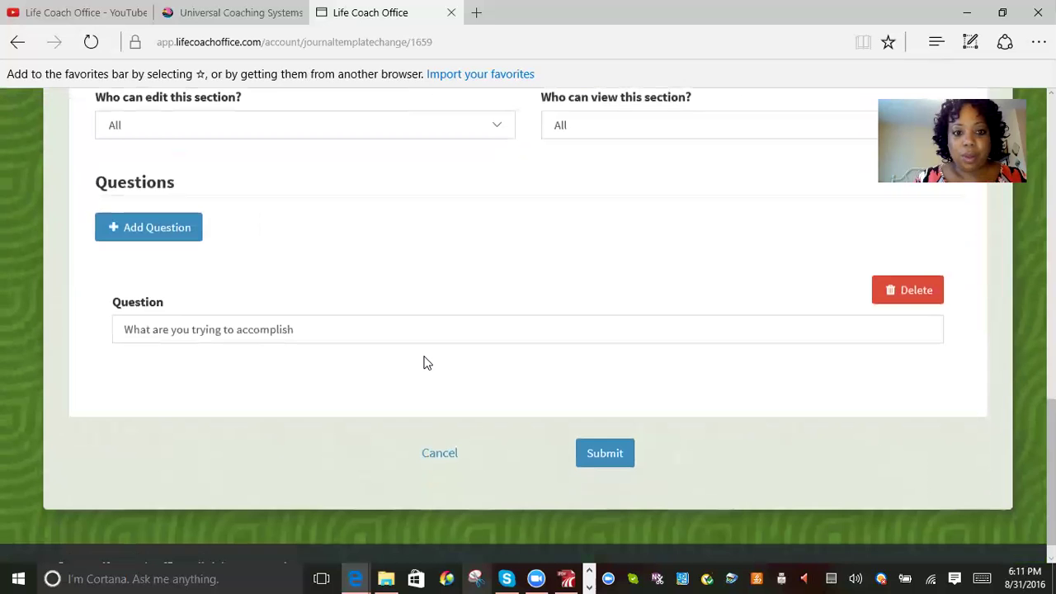
Add a second question, "Why do you feel you need a coach", to the "A little about you" section.
left_click(146, 234)
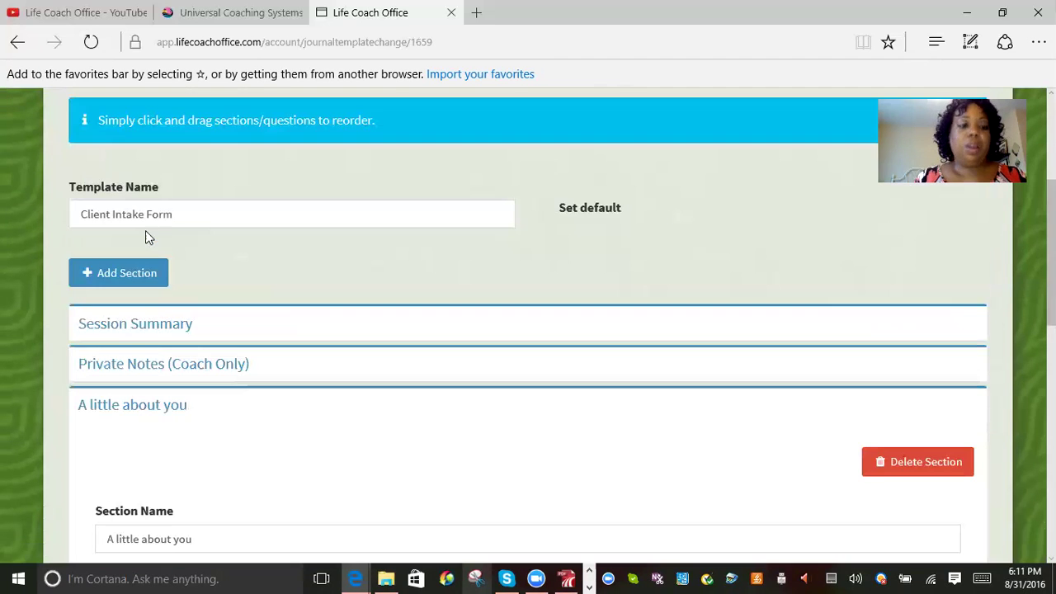
scroll(272, 342, "down", 4)
scroll(178, 367, "down", 4)
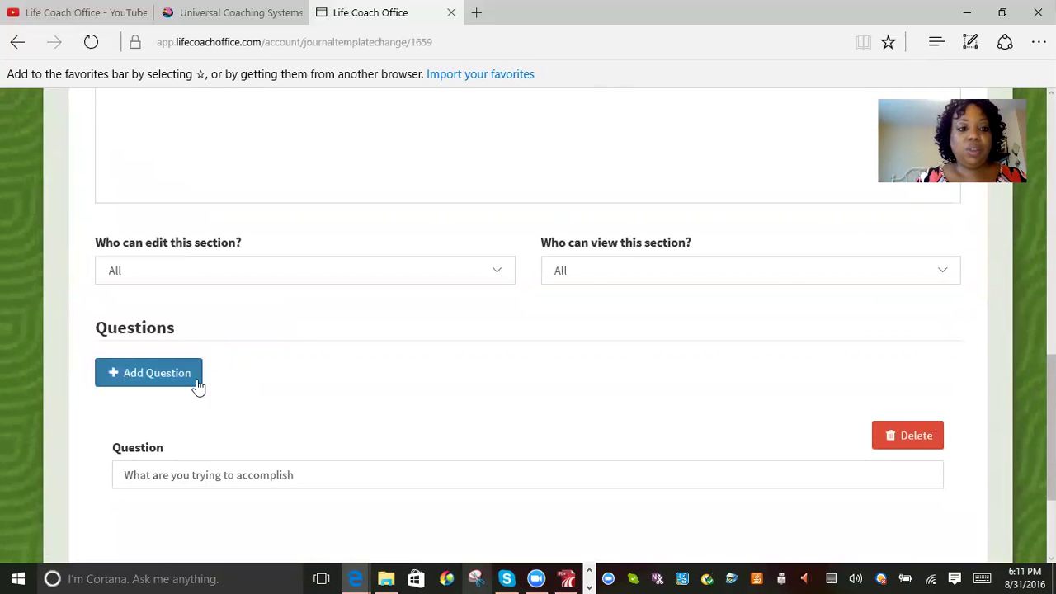
scroll(184, 404, "down", 3)
scroll(189, 396, "up", 4)
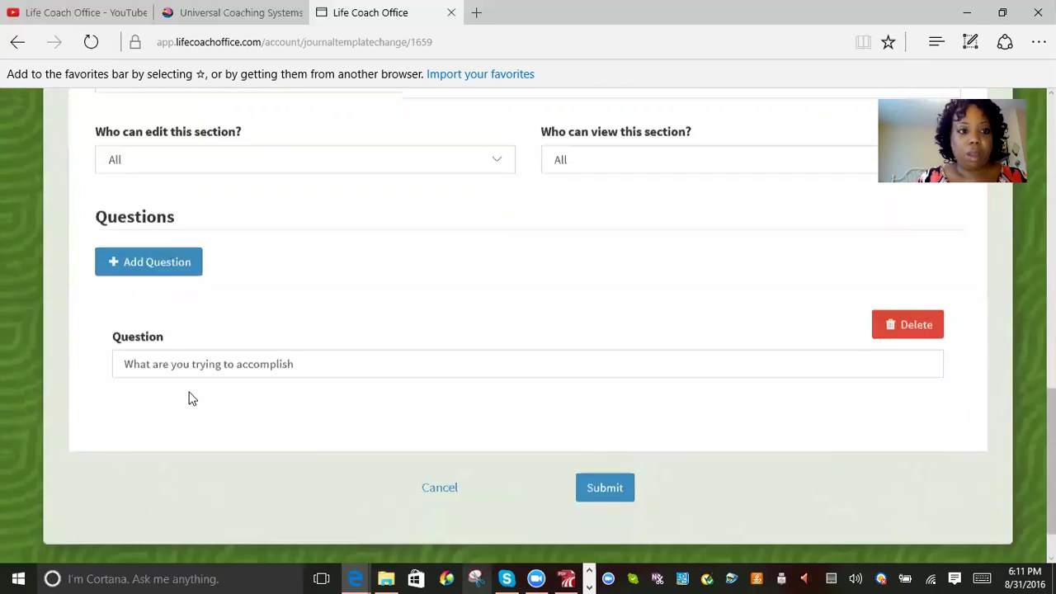
scroll(191, 380, "up", 2)
scroll(203, 309, "up", 2)
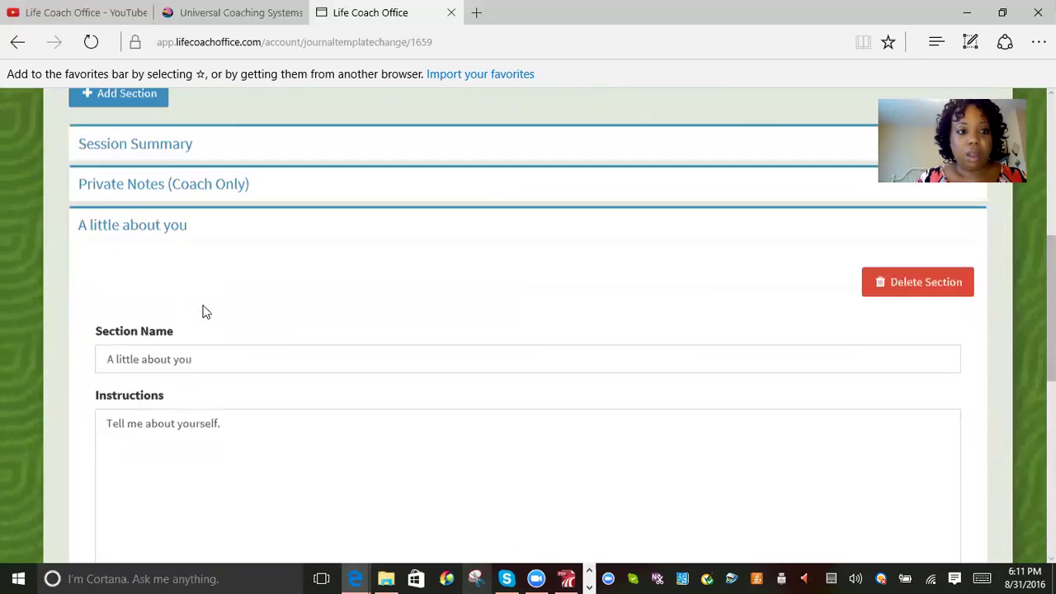
scroll(186, 348, "down", 5)
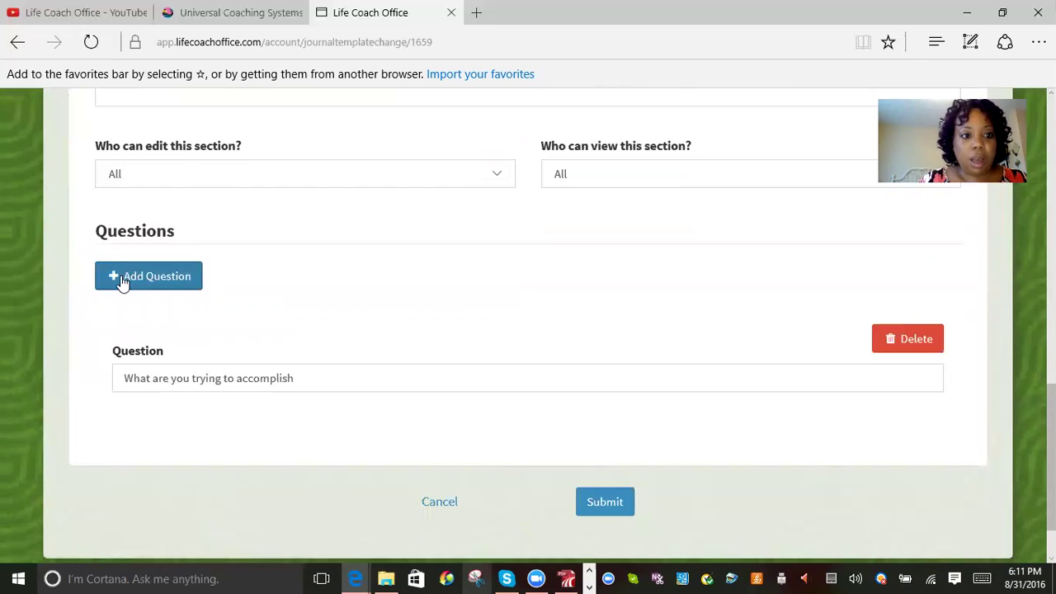
left_click(120, 280)
scroll(121, 281, "down", 3)
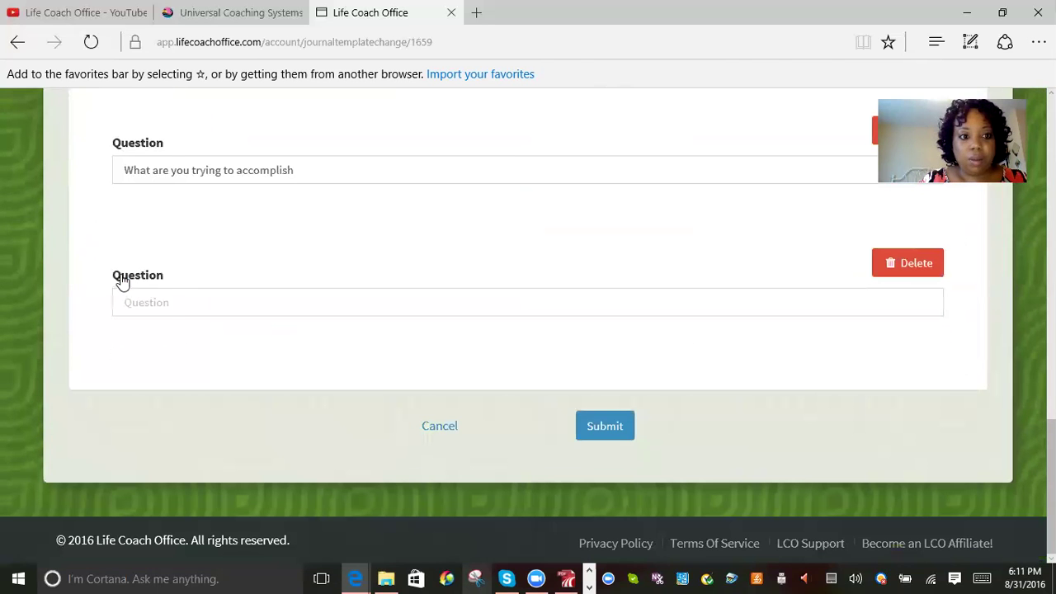
left_click(183, 304)
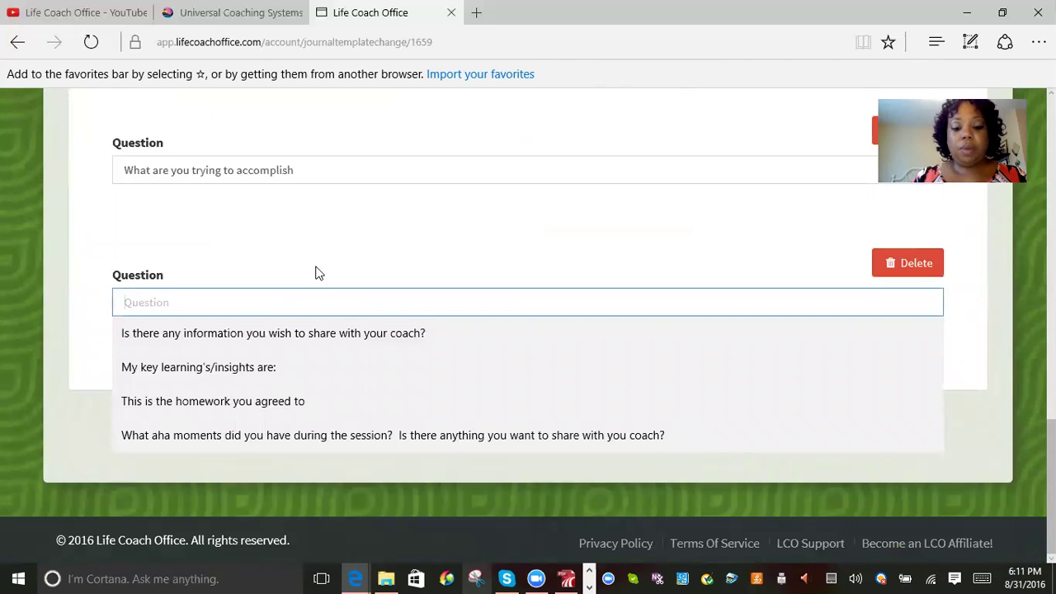
type("Why do you ")
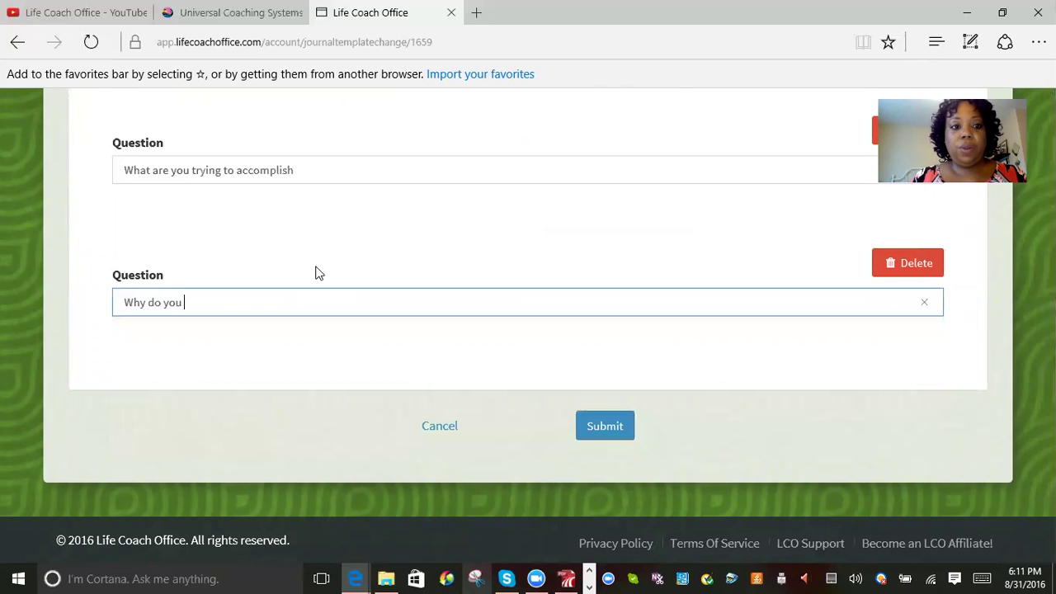
type("feel yourself")
key("BackSpace")
key("BackSpace")
key("BackSpace")
key("BackSpace")
key("BackSpace")
type("n")
key("BackSpace")
type("need")
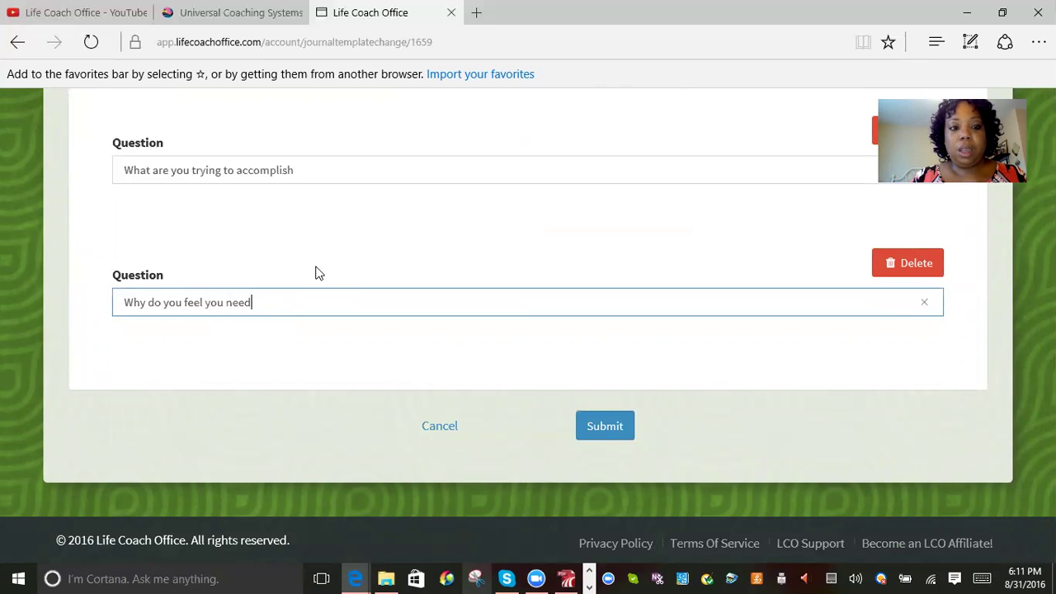
type(" a coach")
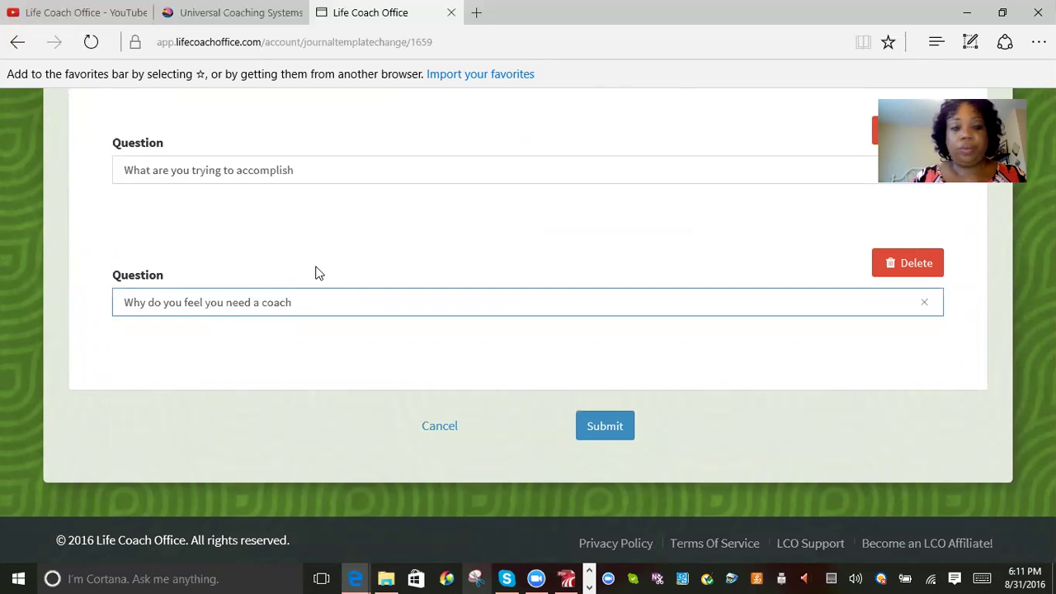
scroll(280, 295, "up", 3)
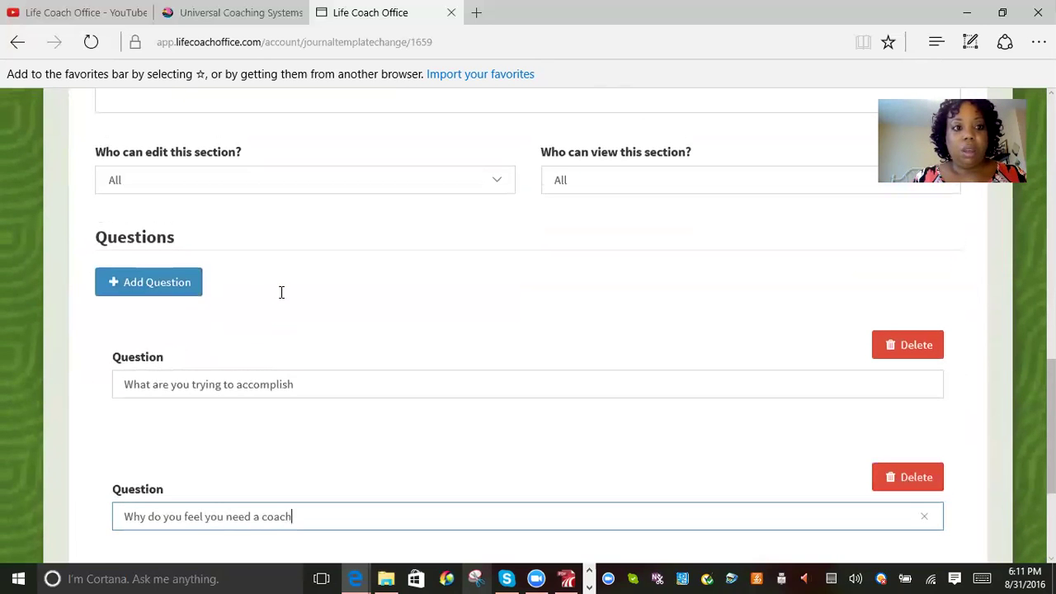
Add a third question, "How willing are you to change your habits", to the "A little about you" section and submit the template.
left_click(191, 288)
scroll(287, 289, "down", 5)
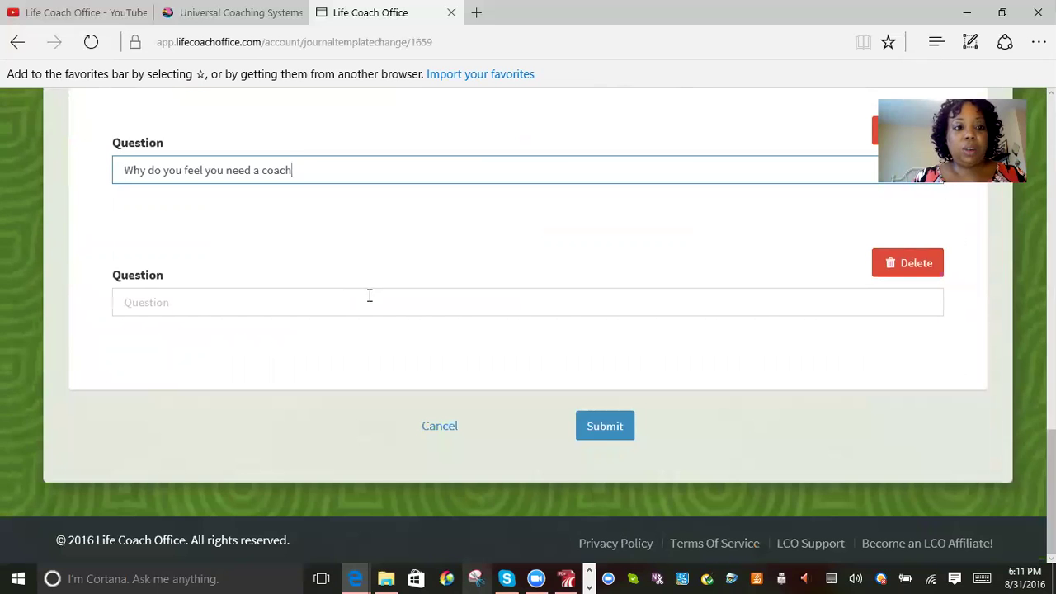
left_click(250, 296)
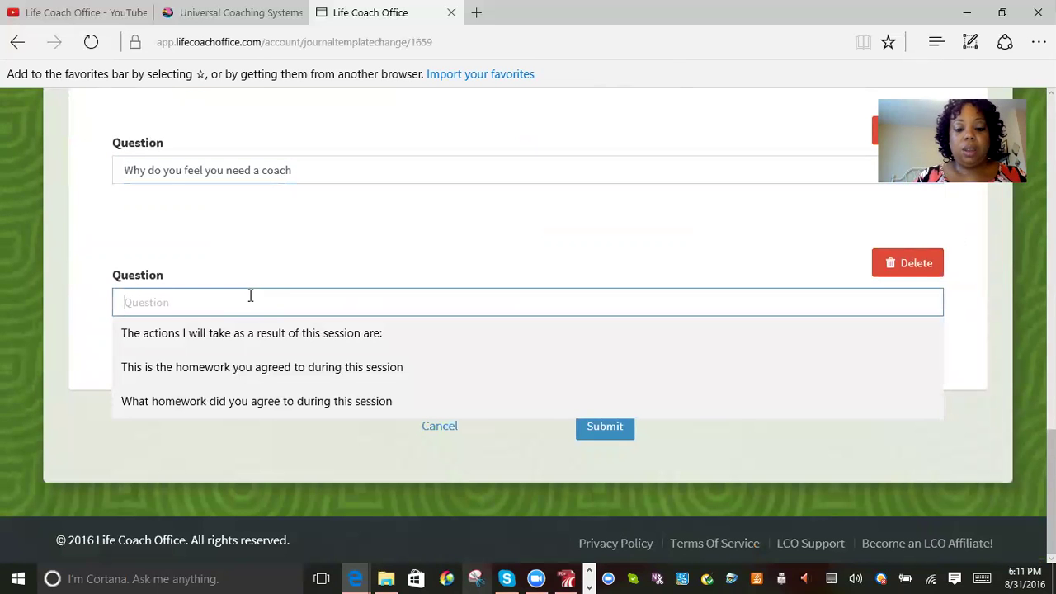
type("How mych time")
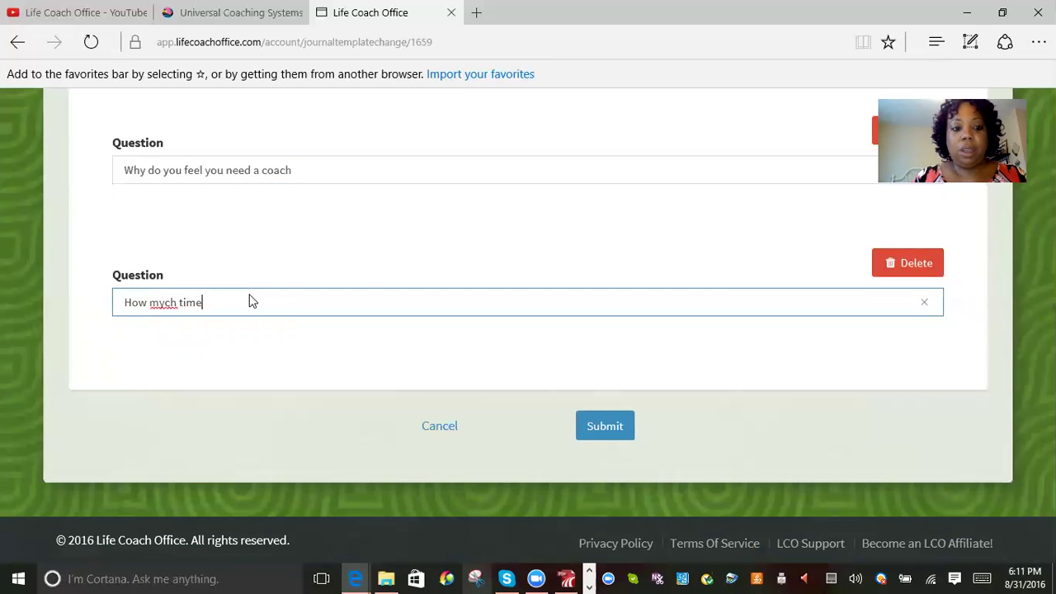
key("BackSpace")
key("BackSpace")
key("BackSpace")
key("BackSpace")
key("BackSpace")
key("BackSpace")
key("BackSpace")
key("BackSpace")
key("BackSpace")
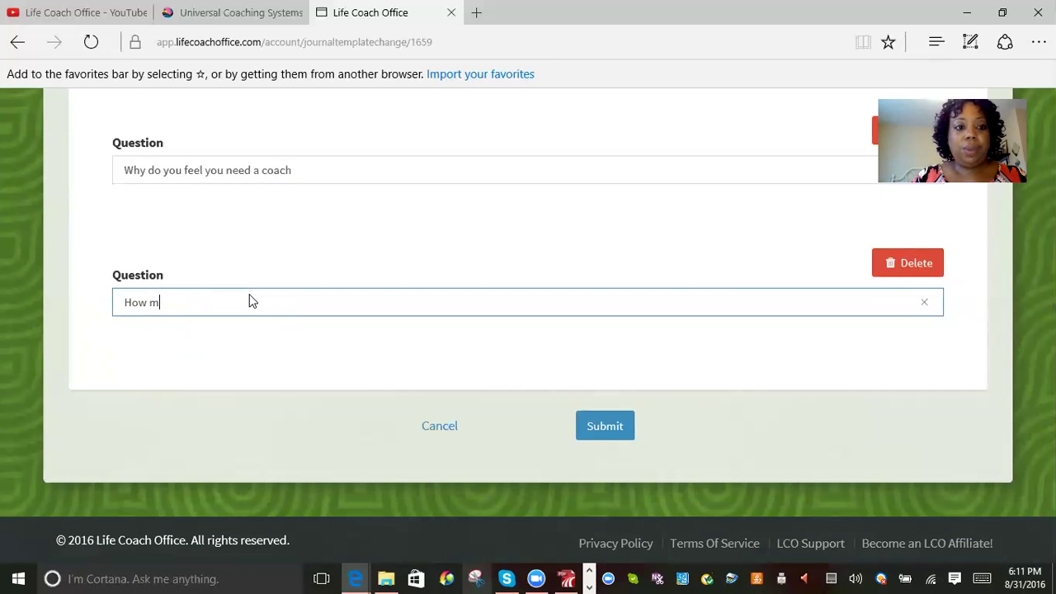
key("BackSpace")
key("BackSpace")
type("w")
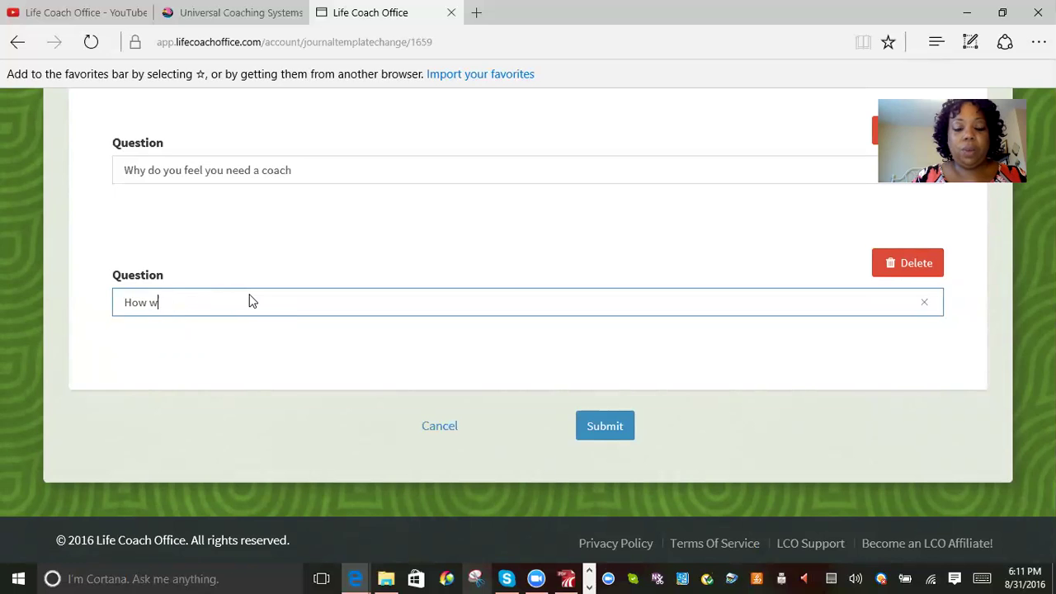
type("illing are you t")
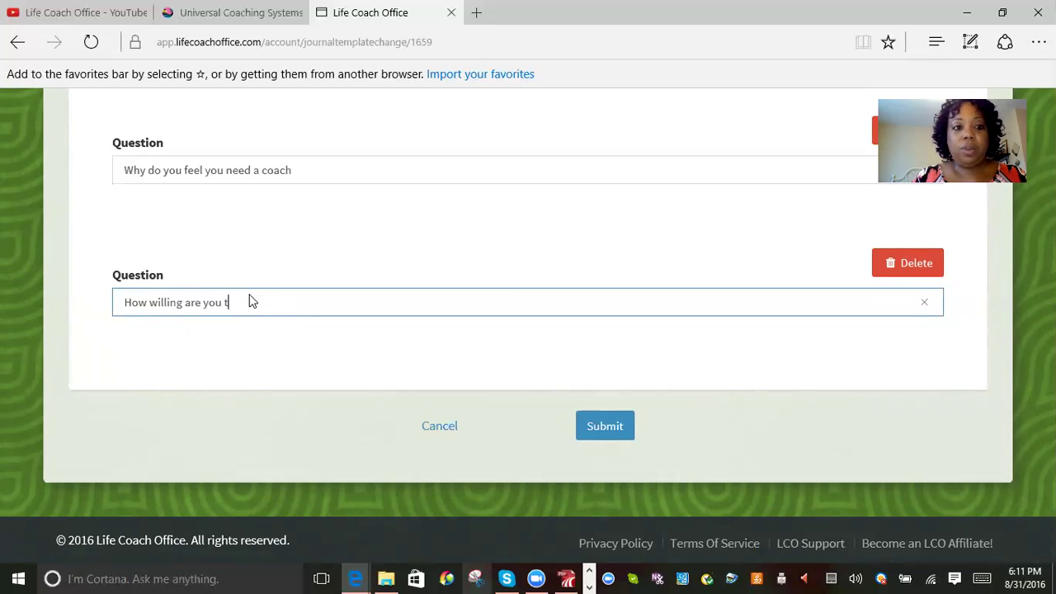
type("o change your ha")
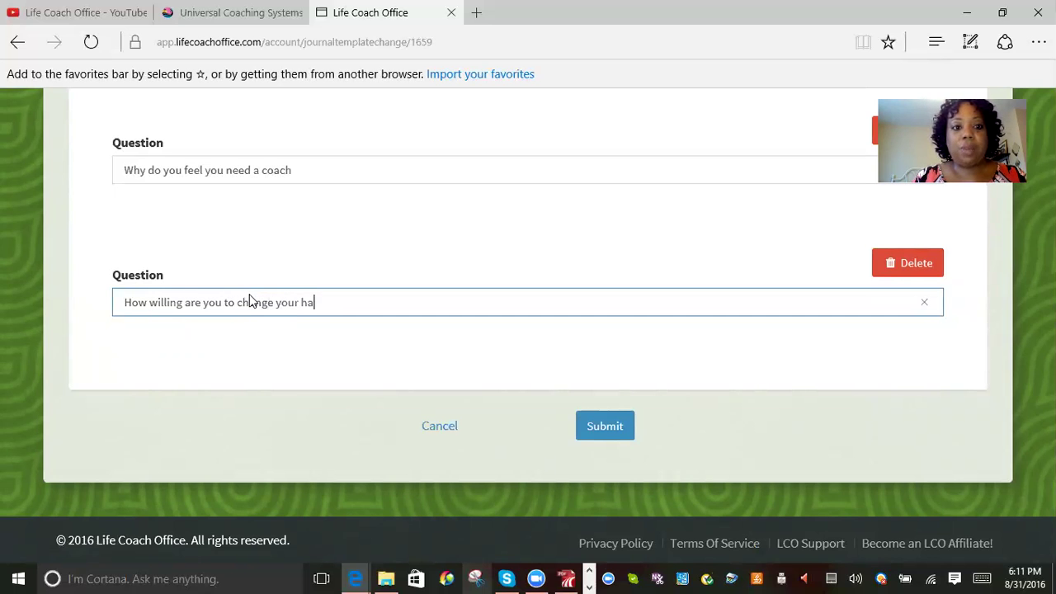
type("bis")
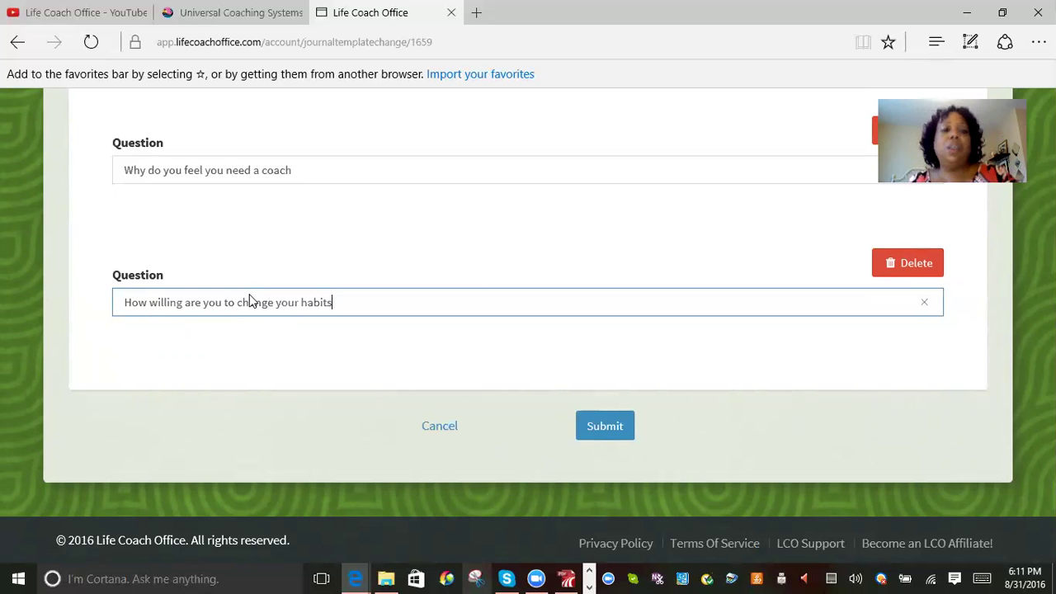
left_click(610, 430)
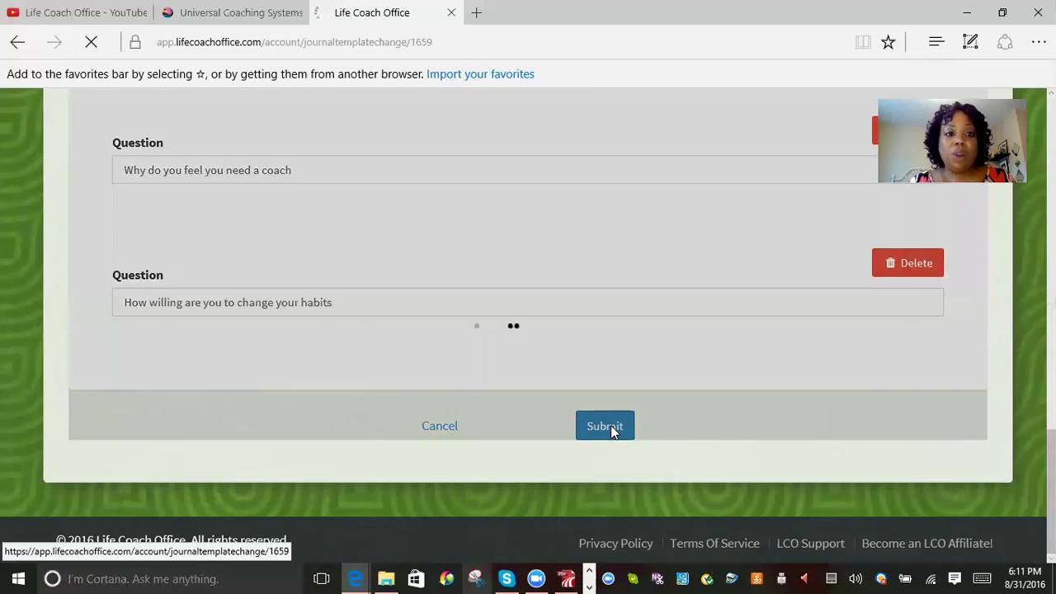
Expand the saved template's "A little about you" section and review its questions and answer boxes.
scroll(581, 424, "down", 1)
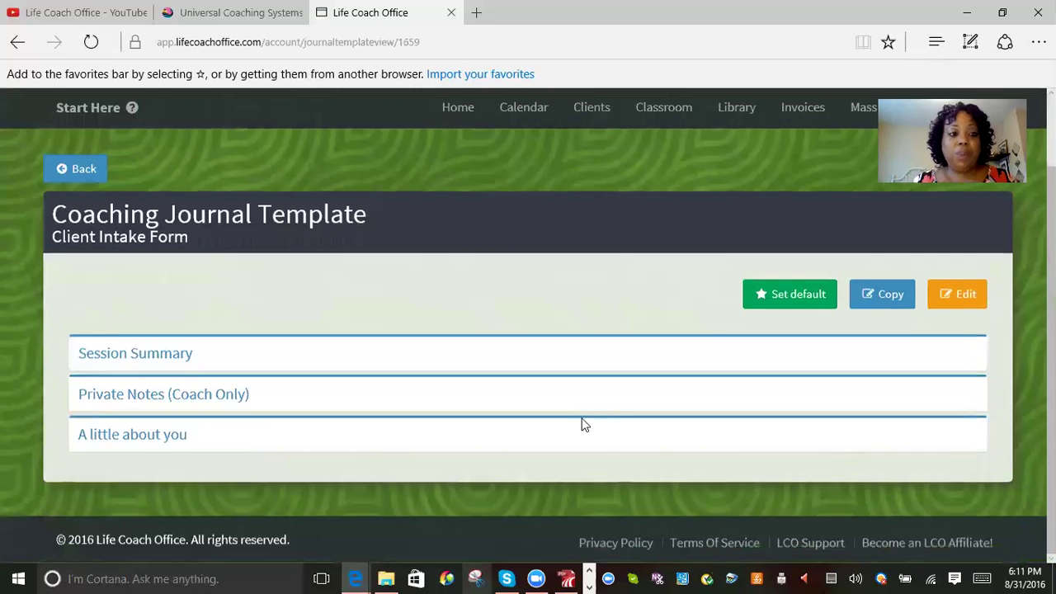
left_click(133, 443)
scroll(222, 401, "down", 3)
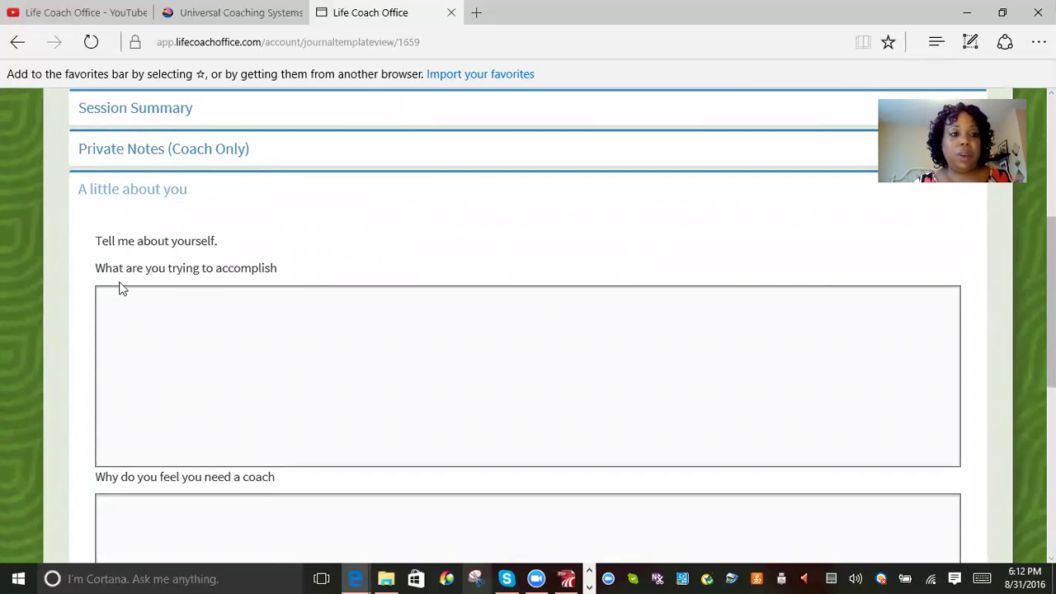
scroll(206, 276, "down", 1)
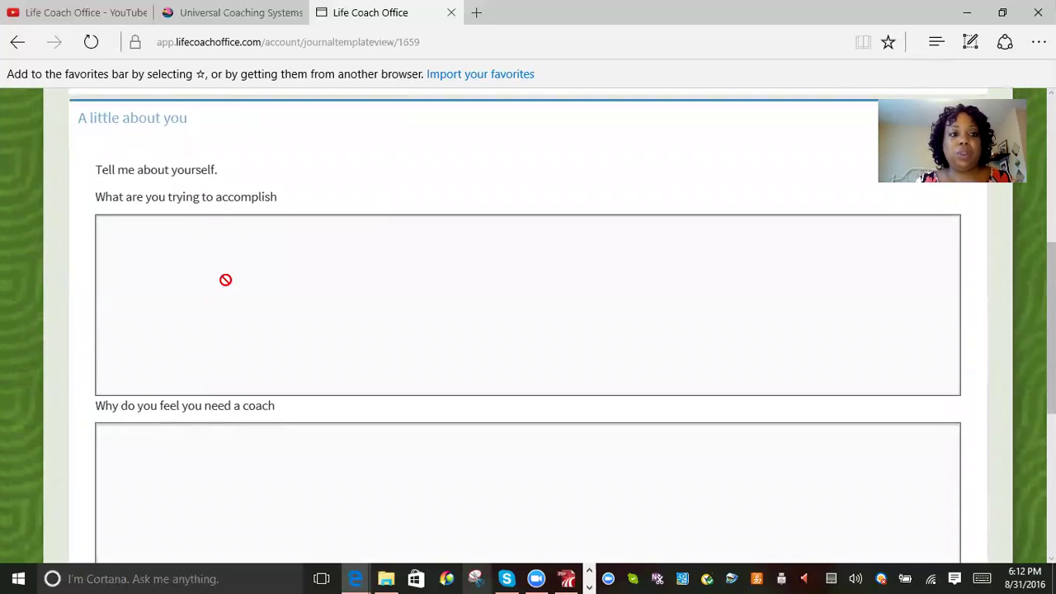
scroll(221, 289, "down", 1)
scroll(485, 301, "down", 3)
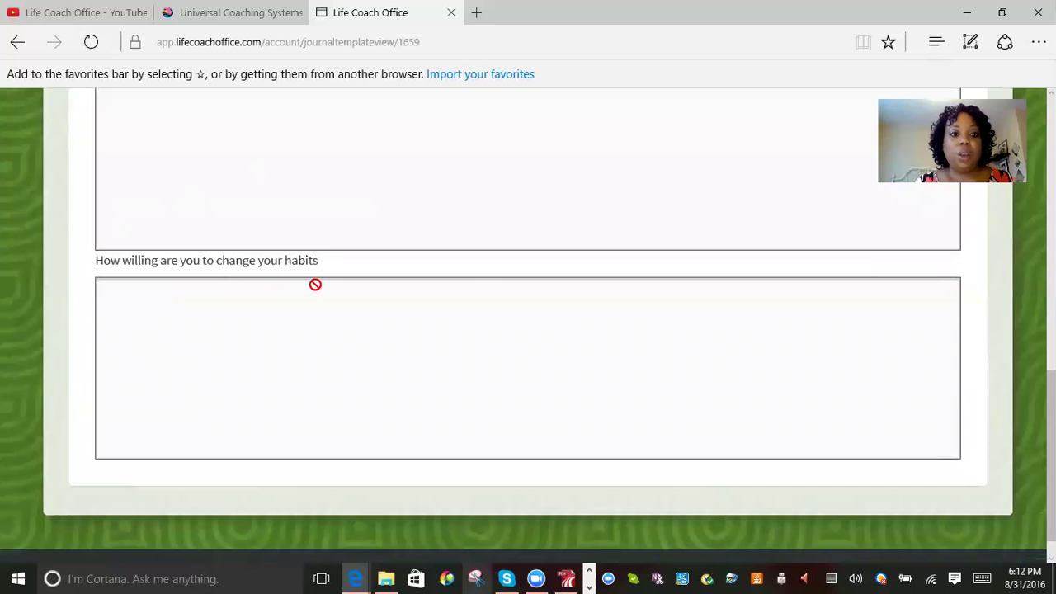
scroll(489, 276, "up", 7)
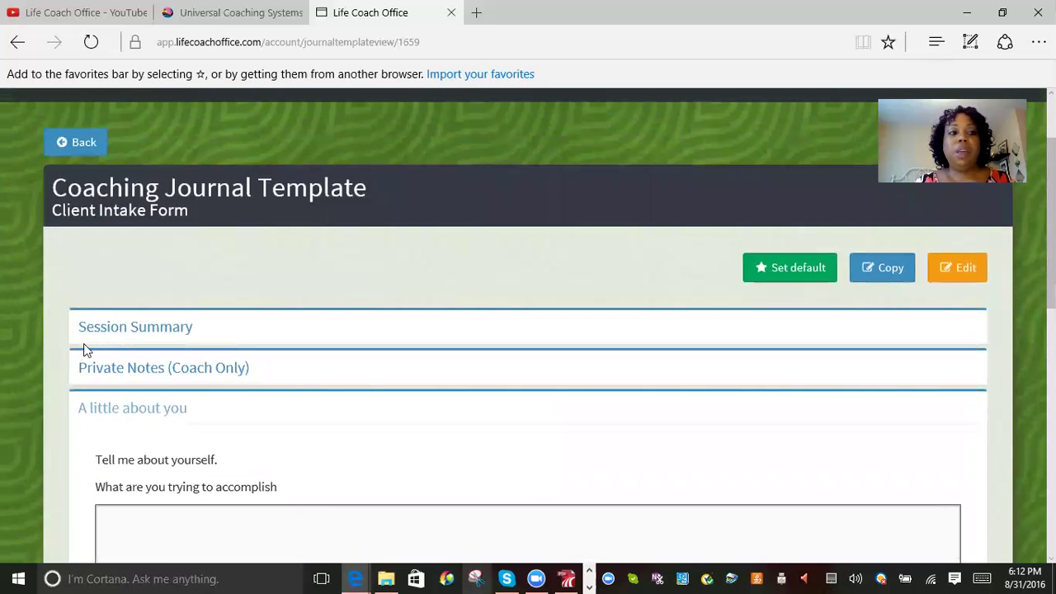
Expand the Session Summary section of the Client Intake Form template and review its session rating question.
left_click(122, 326)
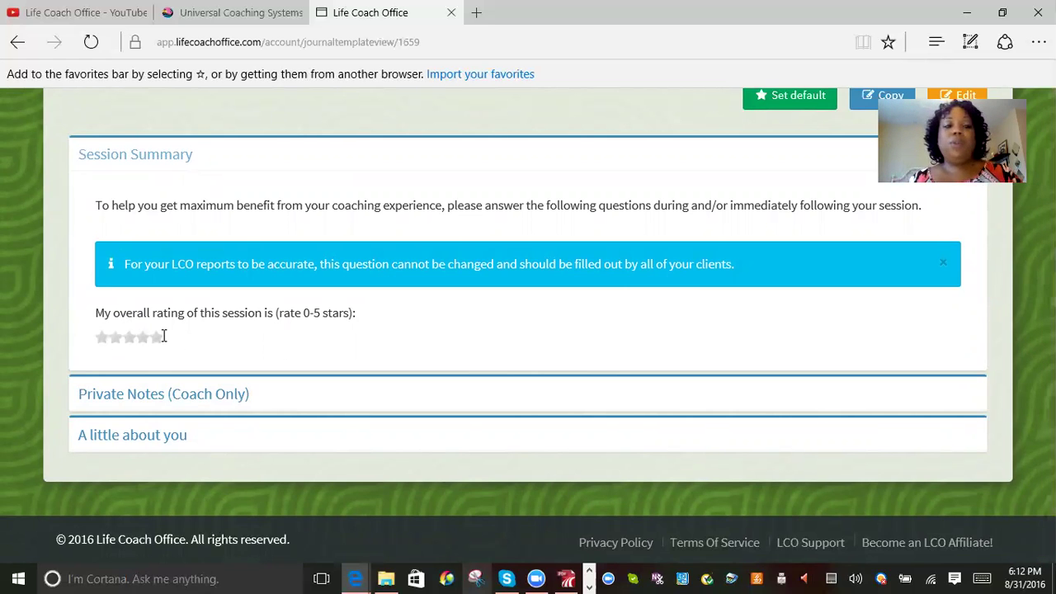
scroll(164, 335, "up", 2)
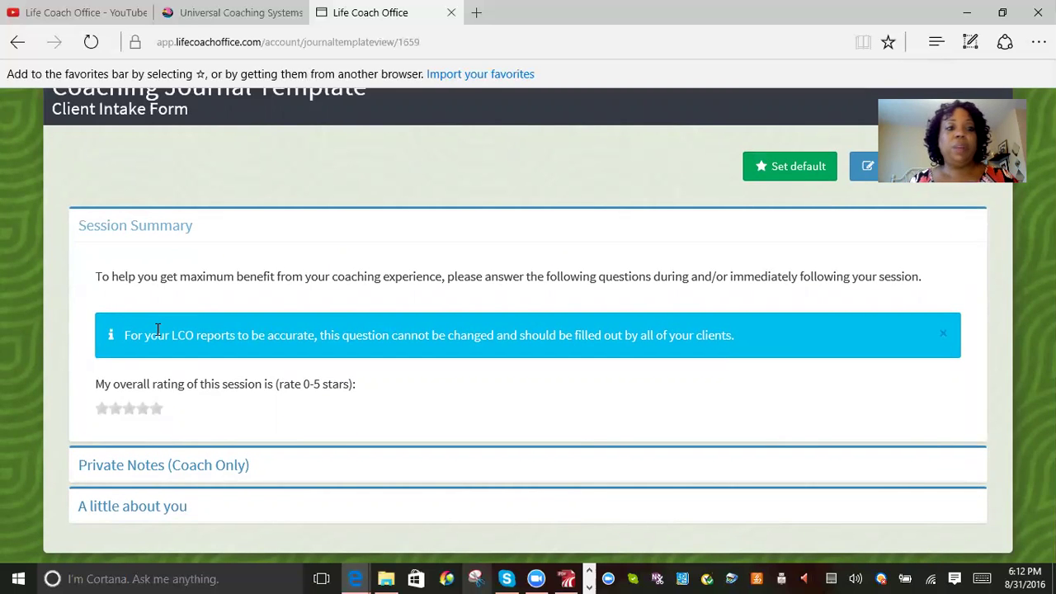
scroll(457, 283, "down", 1)
scroll(505, 262, "up", 4)
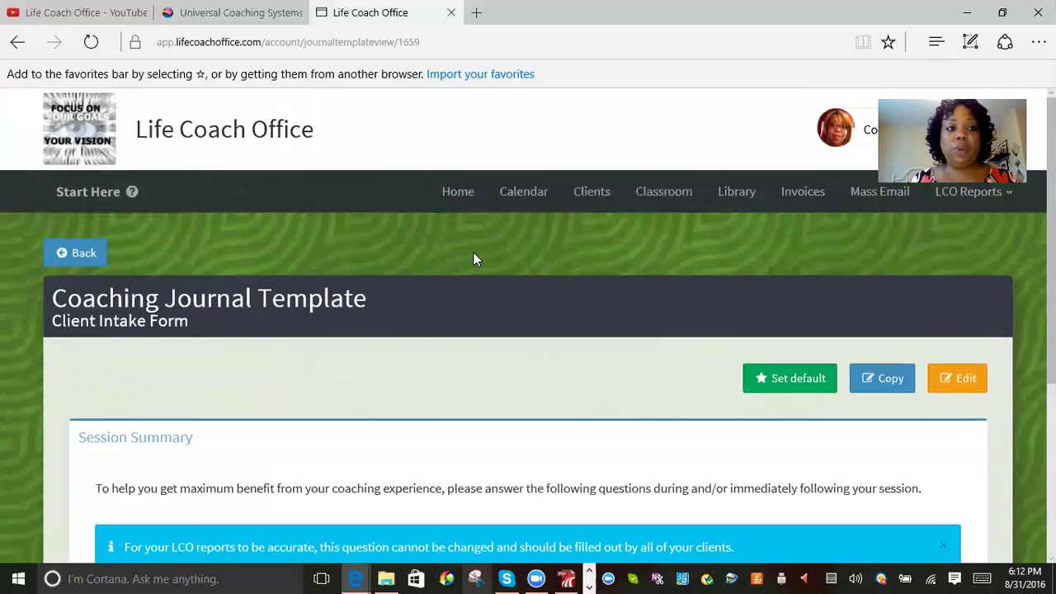
Return to the Coaching Journal Templates list and examine the starred default template and the Client Intake Form entry.
left_click(74, 254)
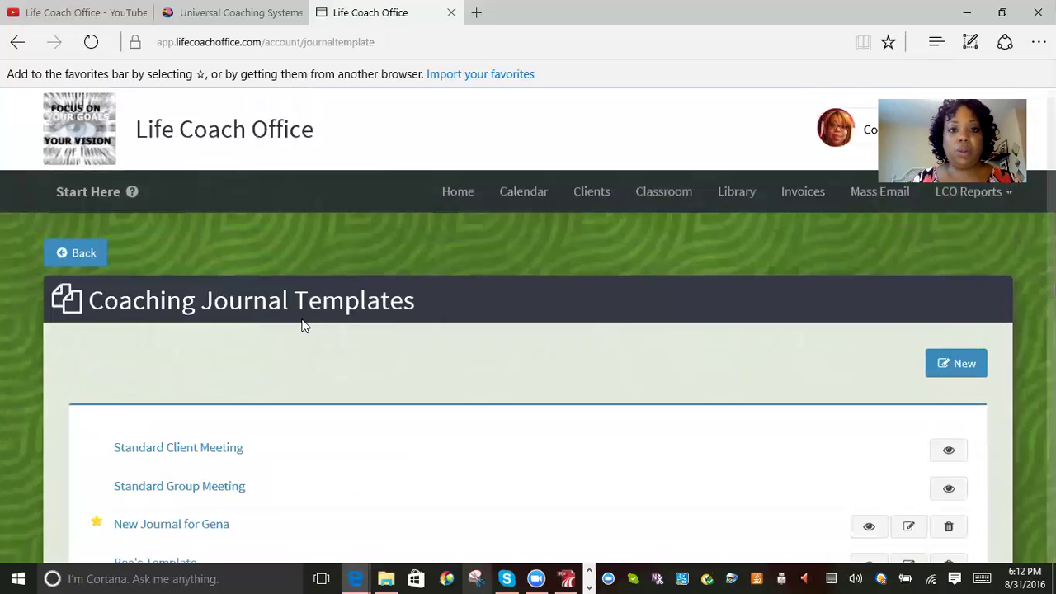
scroll(472, 377, "down", 3)
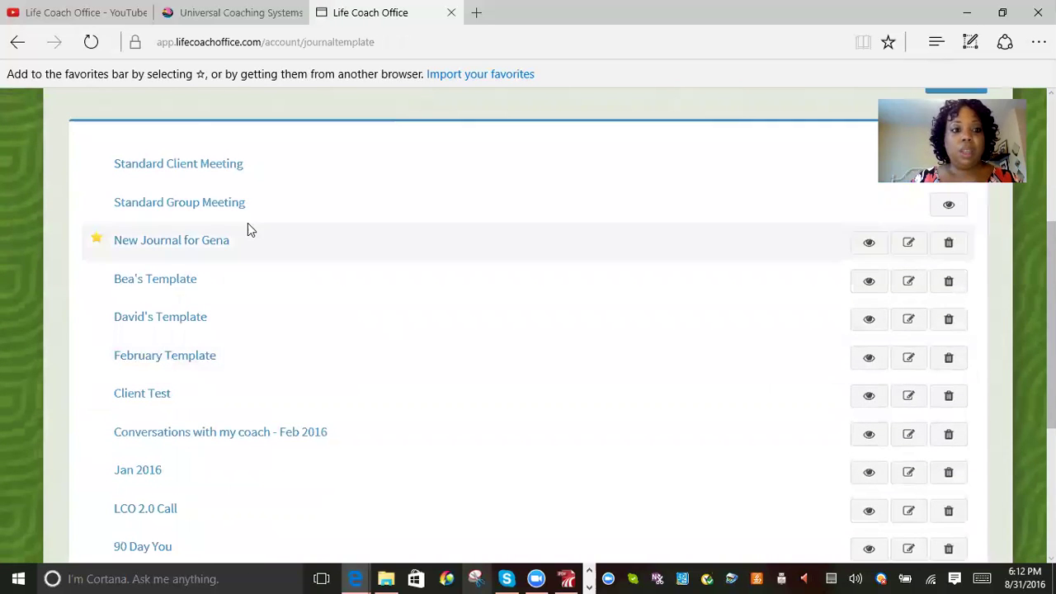
scroll(238, 325, "down", 3)
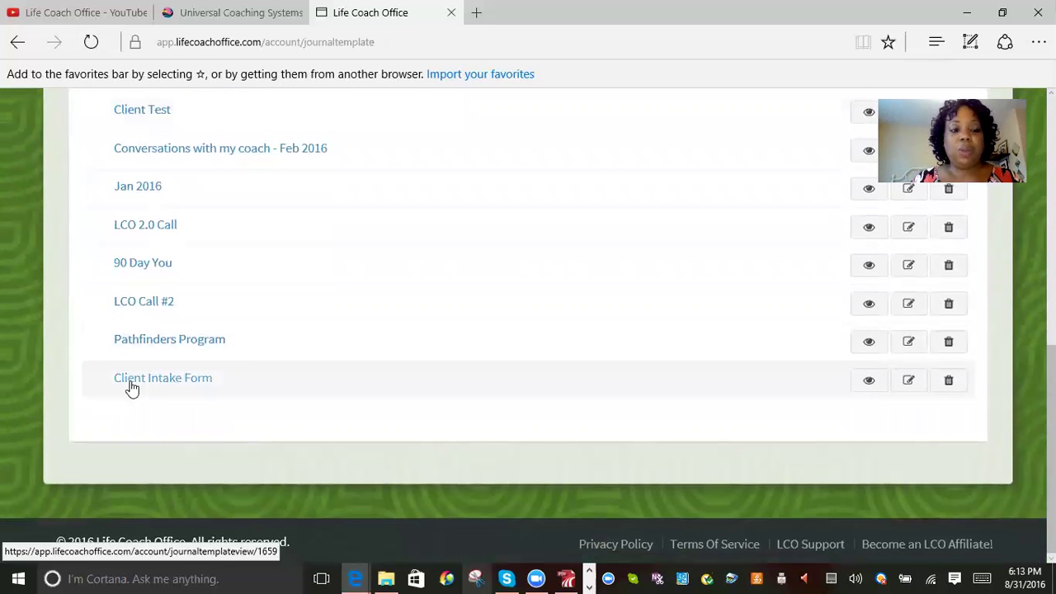
scroll(801, 284, "up", 4)
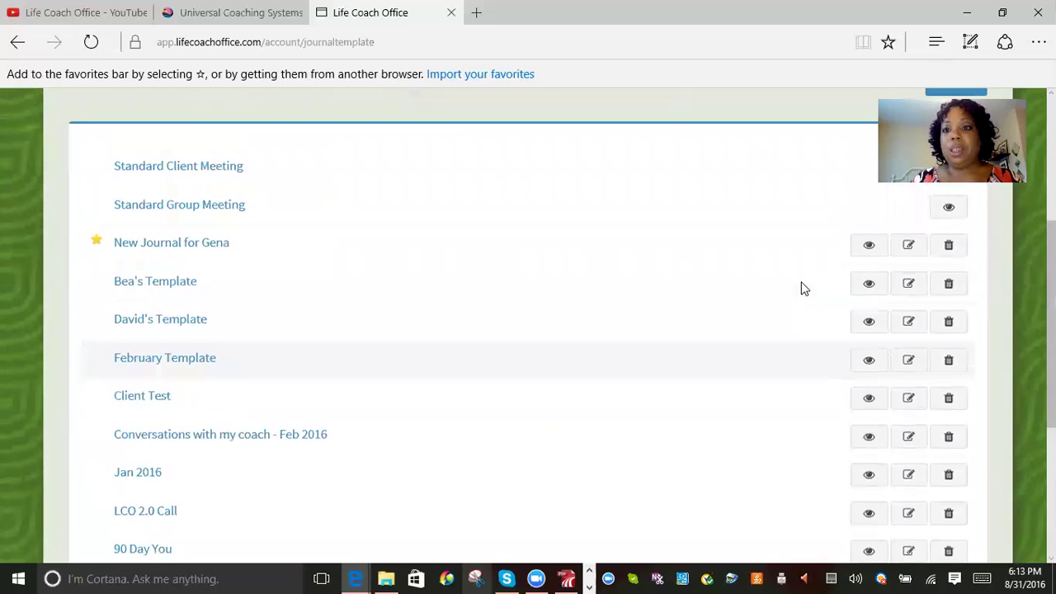
scroll(801, 288, "down", 4)
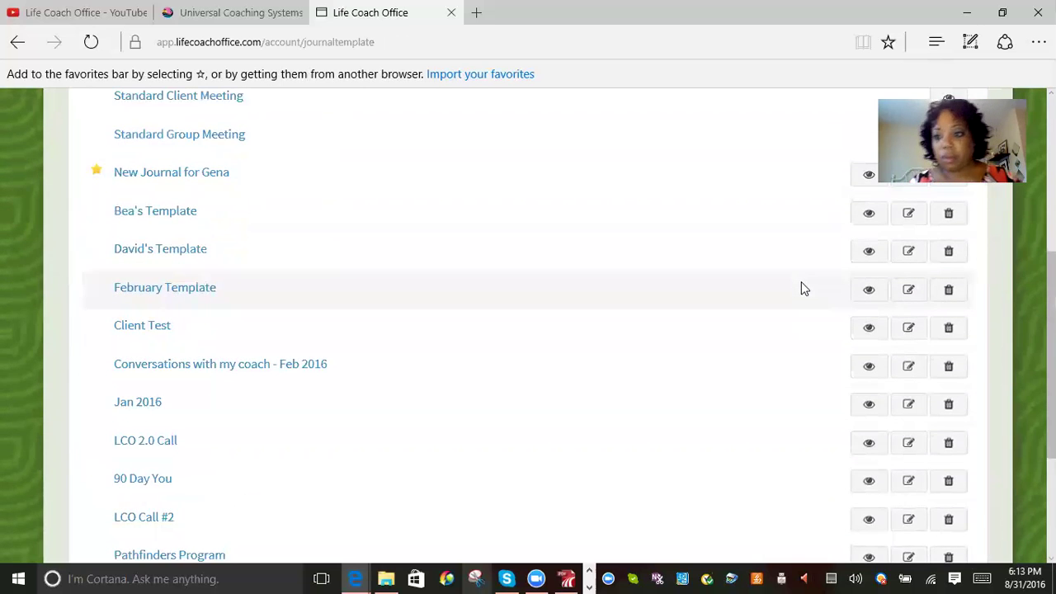
scroll(622, 377, "up", 3)
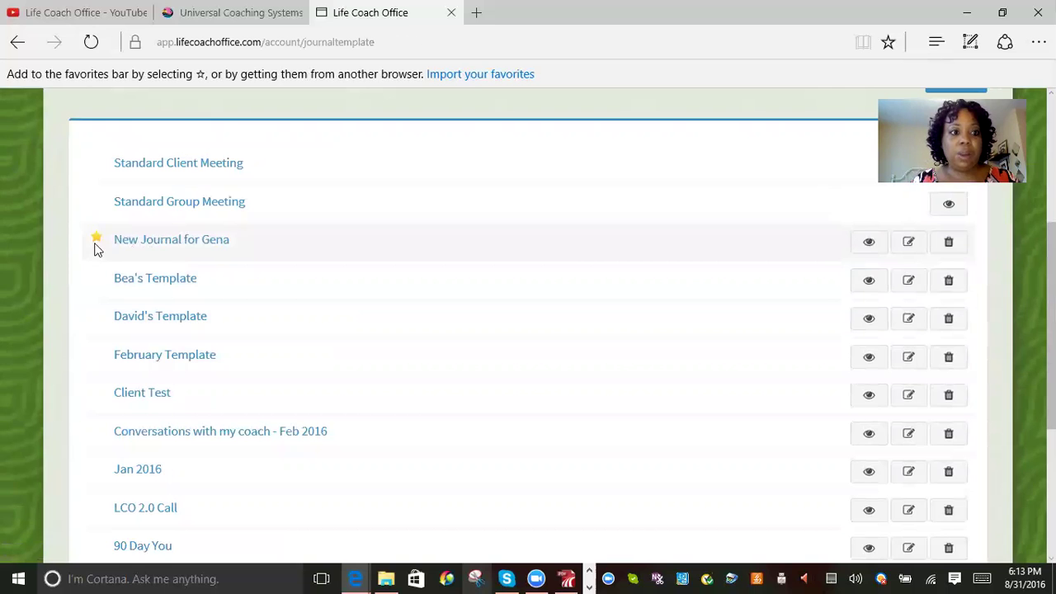
scroll(538, 375, "down", 3)
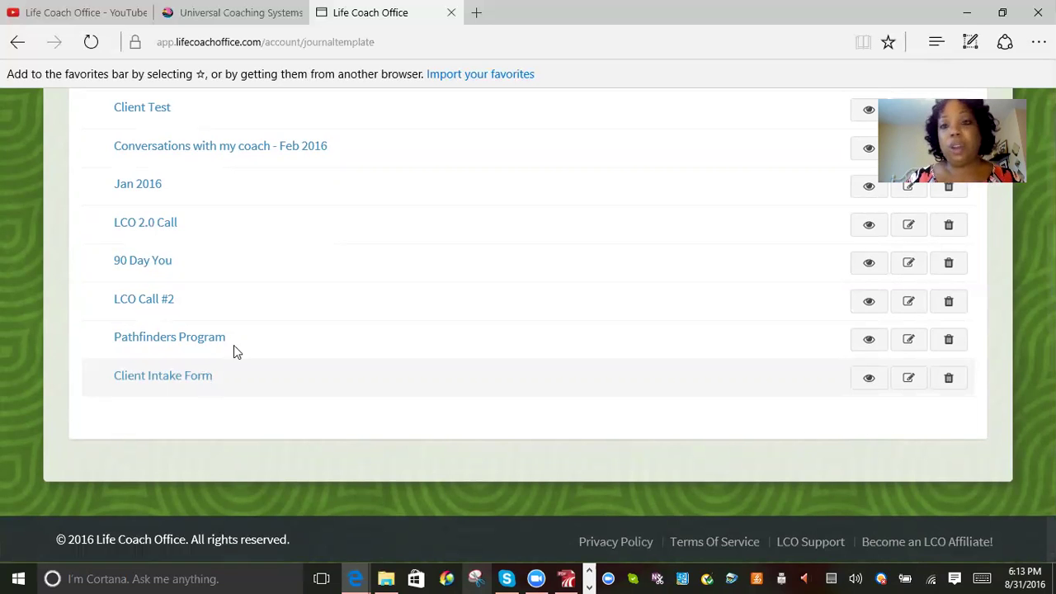
Start a new client meeting from the calendar and assign the client by searching for the first name.
scroll(396, 313, "up", 10)
left_click(525, 191)
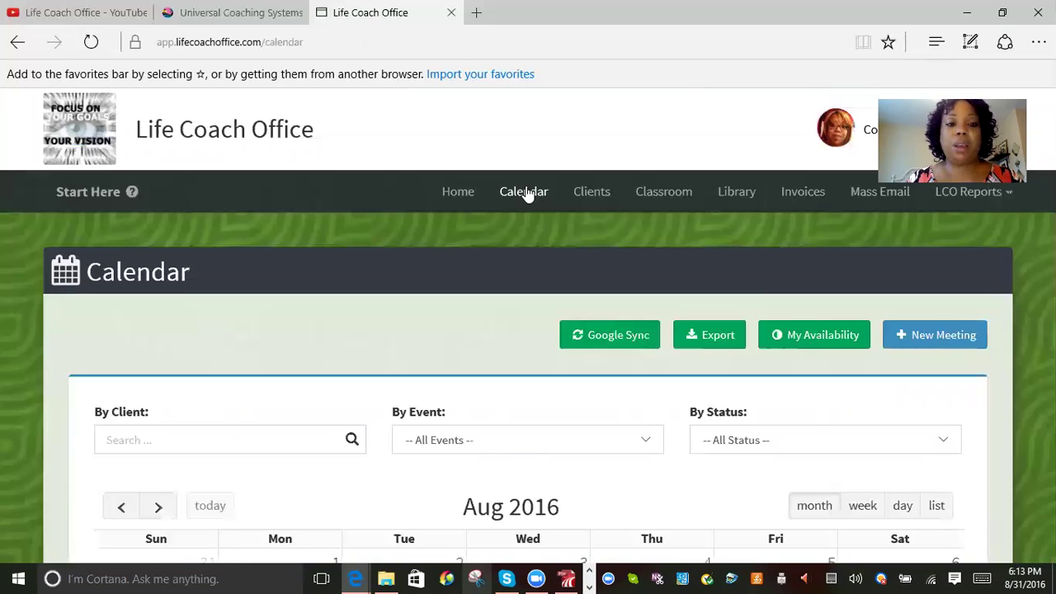
left_click(902, 337)
scroll(407, 382, "down", 1)
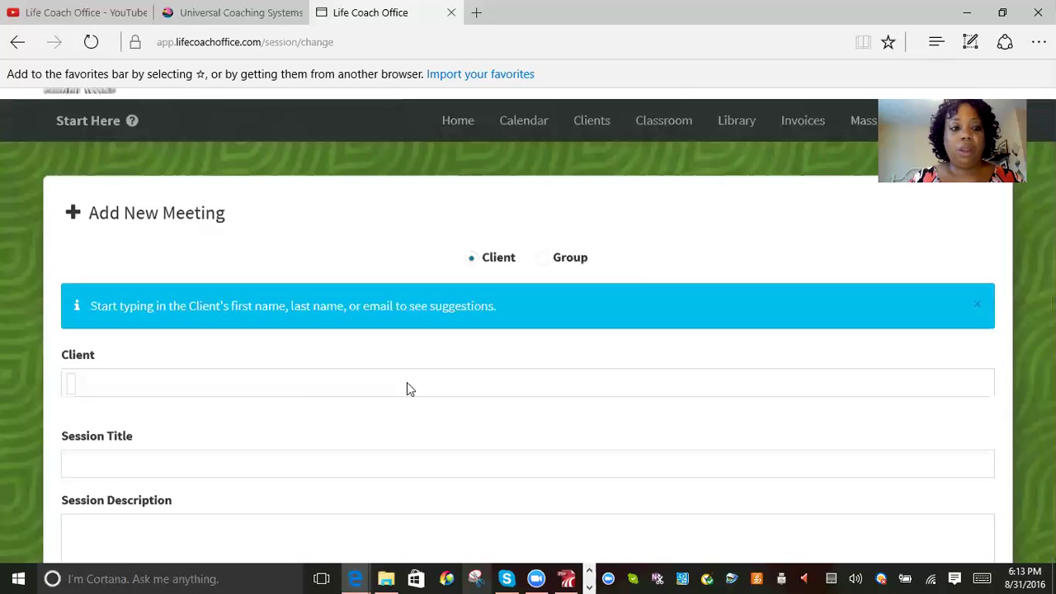
left_click(164, 383)
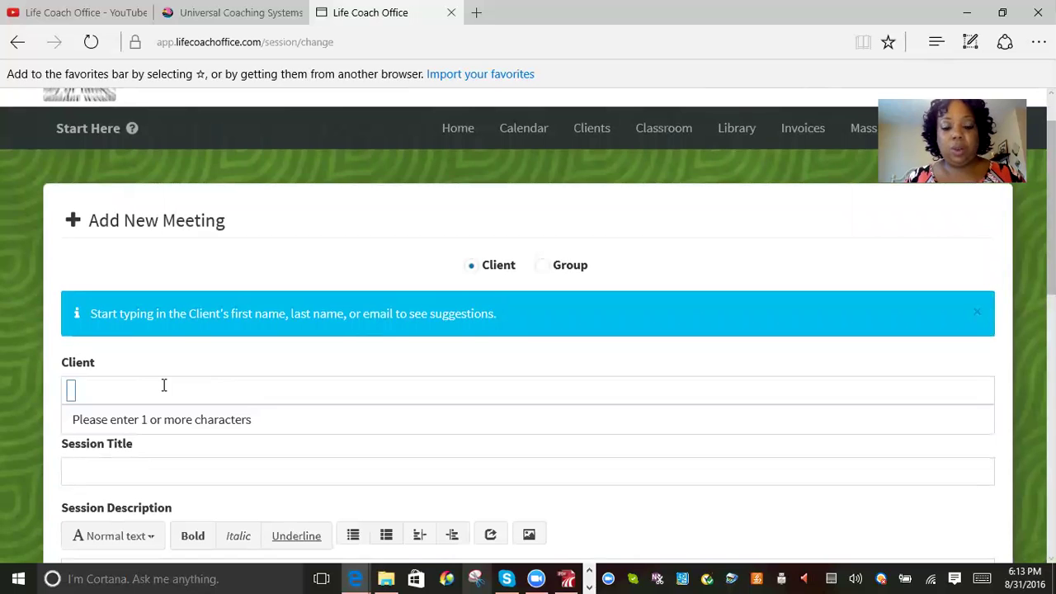
type("maria")
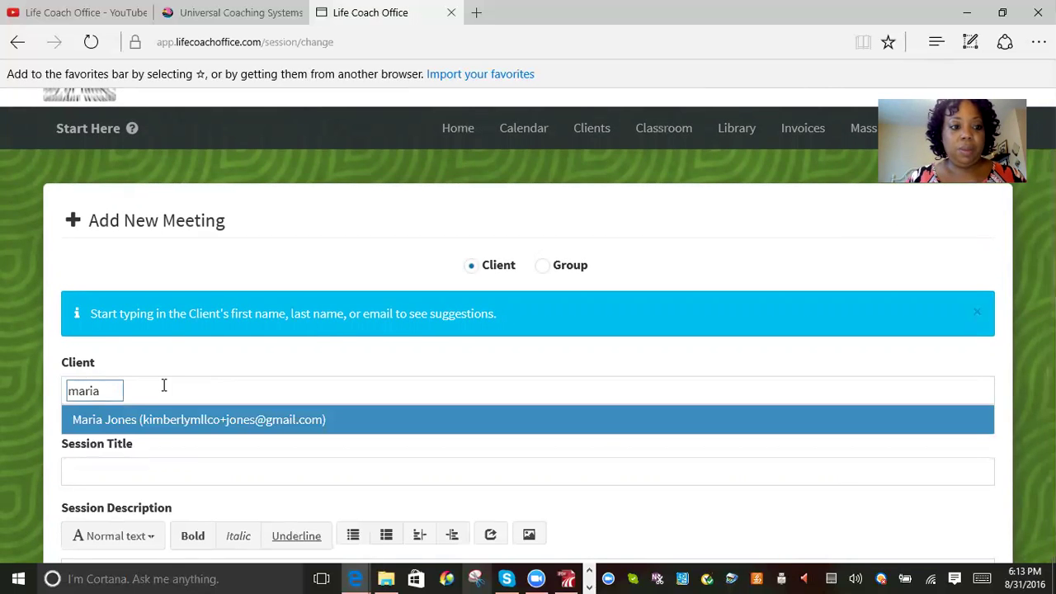
left_click(156, 420)
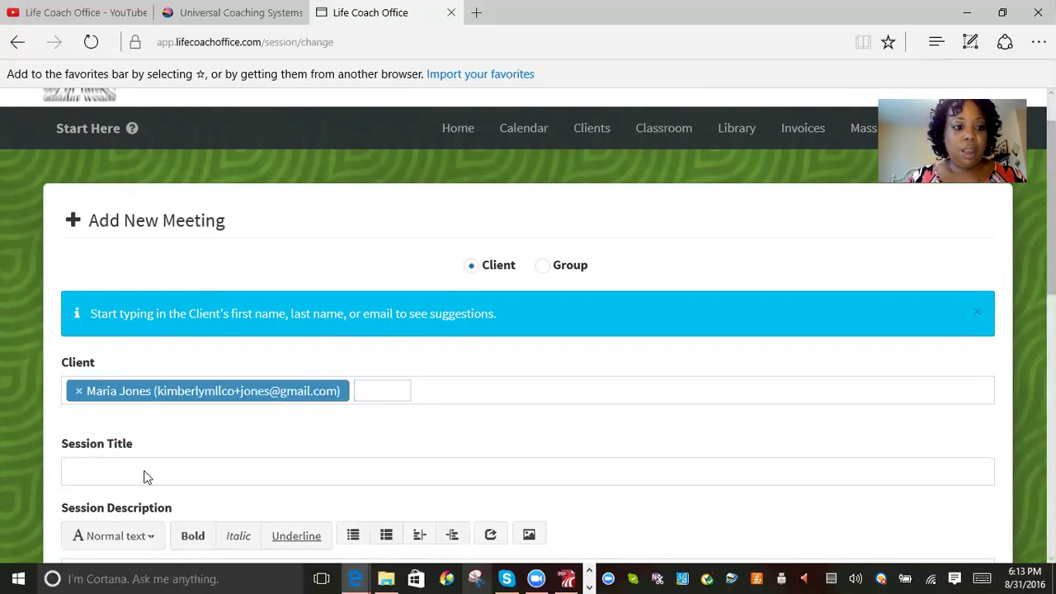
Title the new meeting's session "Intake Session".
left_click(145, 471)
type("Intake")
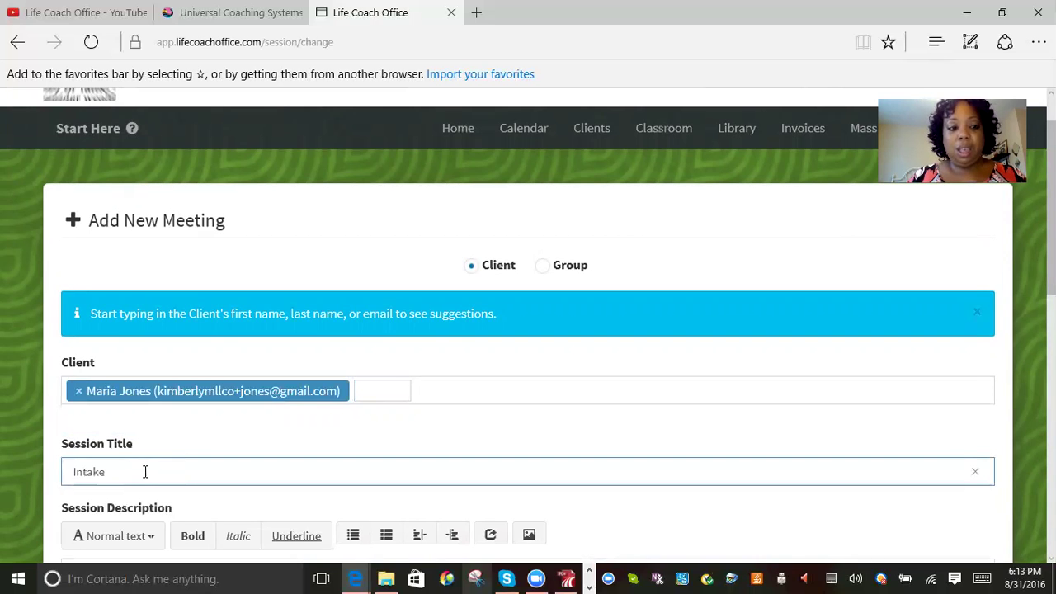
type(" Session")
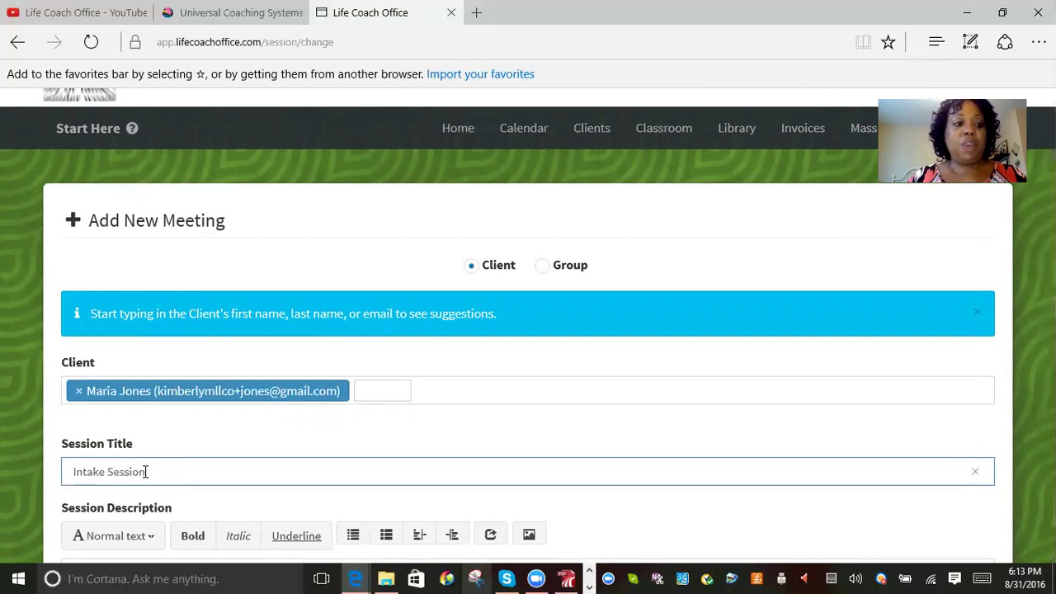
Assign the Client Intake Form journal template to the new Intake Session meeting, leaving the session description empty.
scroll(145, 471, "down", 3)
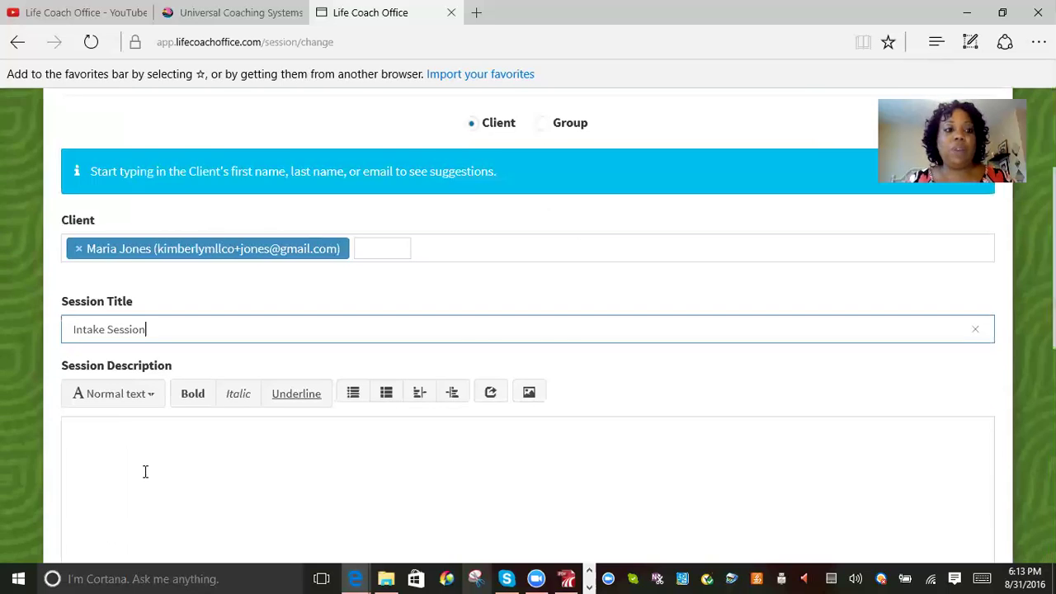
left_click(130, 322)
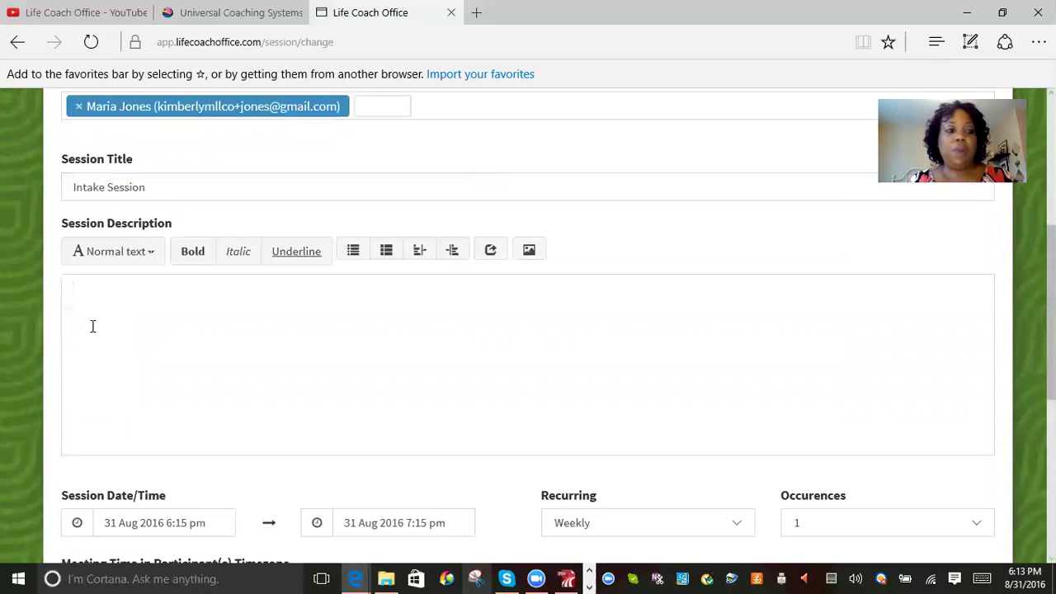
scroll(571, 380, "down", 2)
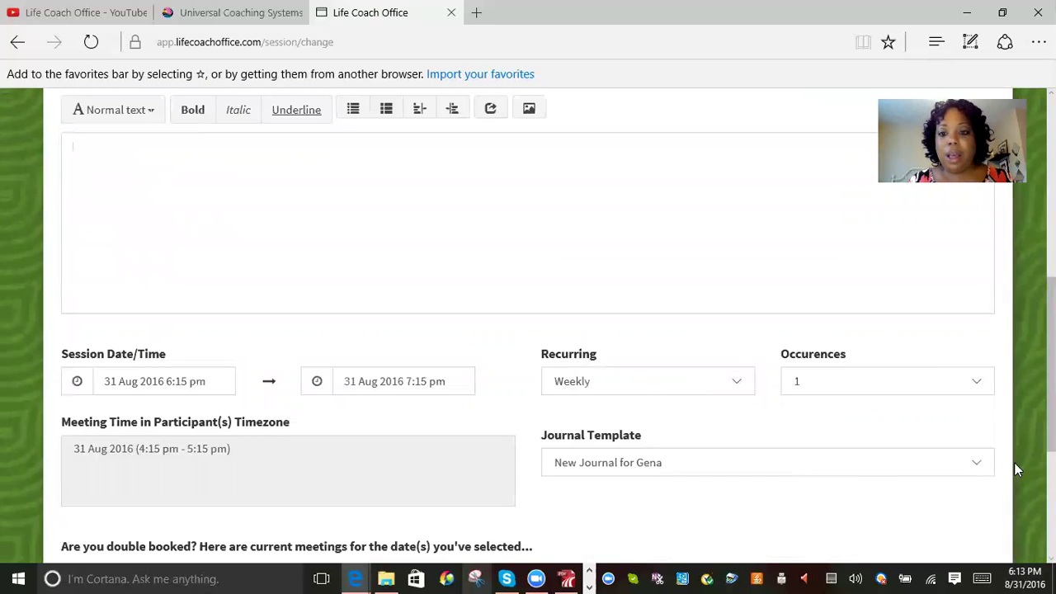
left_click(976, 463)
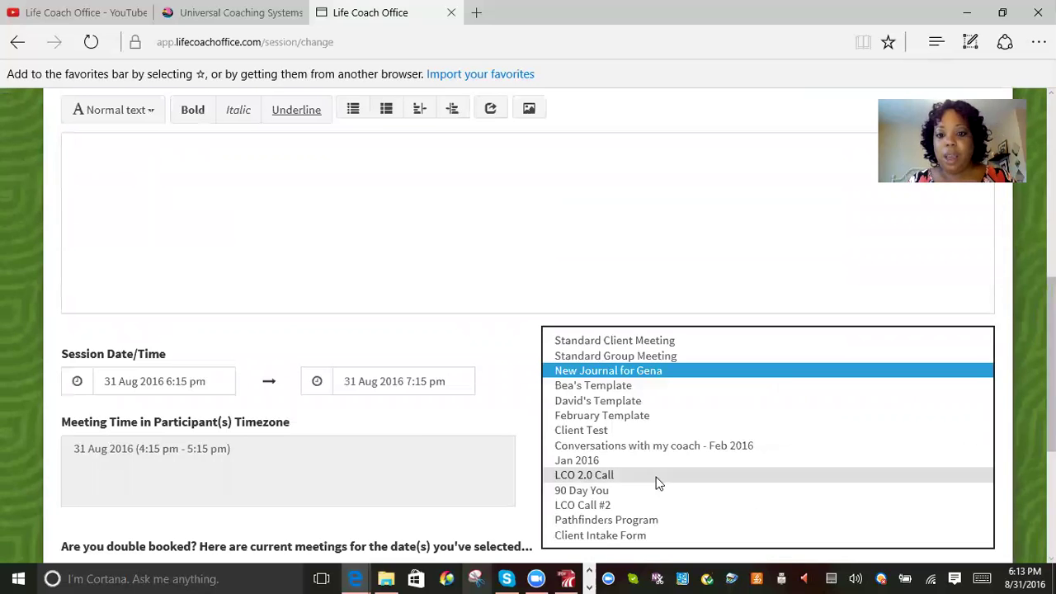
left_click(600, 536)
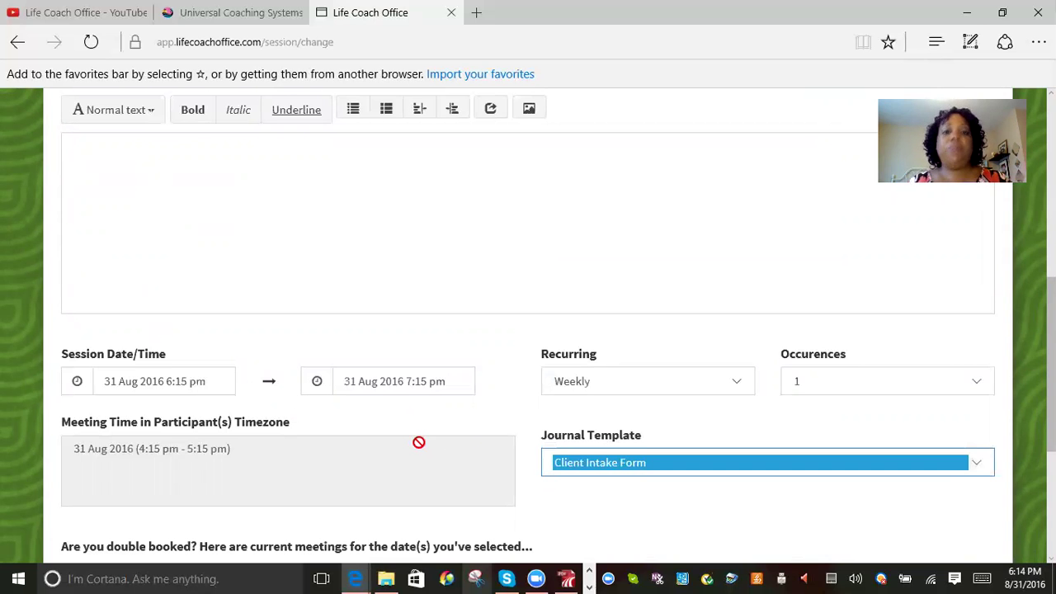
Review the new meeting form, including its client, session title, date and time, recurrence, journal template and file attachment sections.
scroll(342, 433, "down", 2)
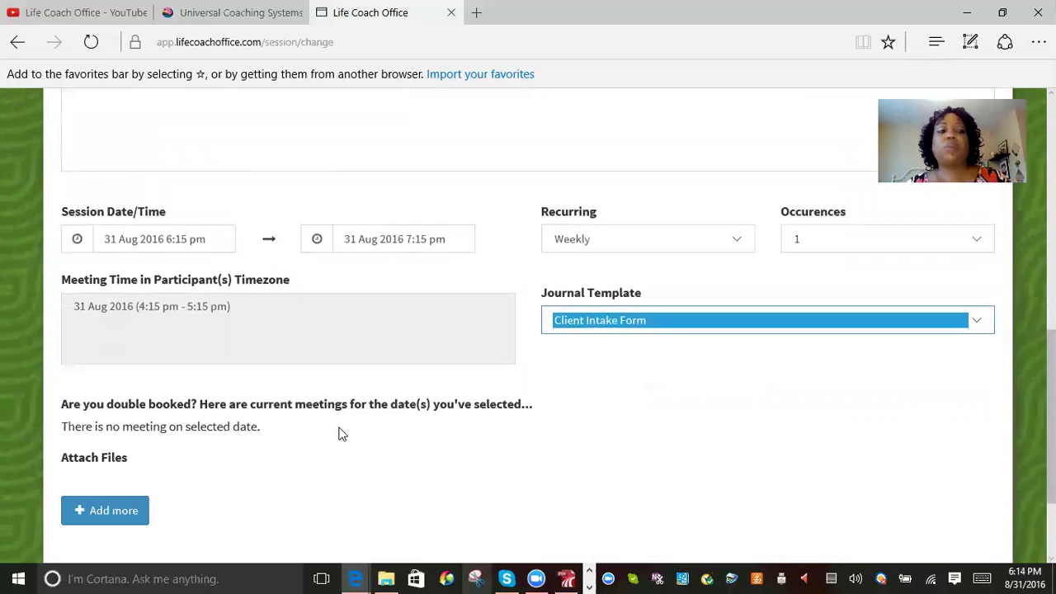
scroll(340, 429, "up", 1)
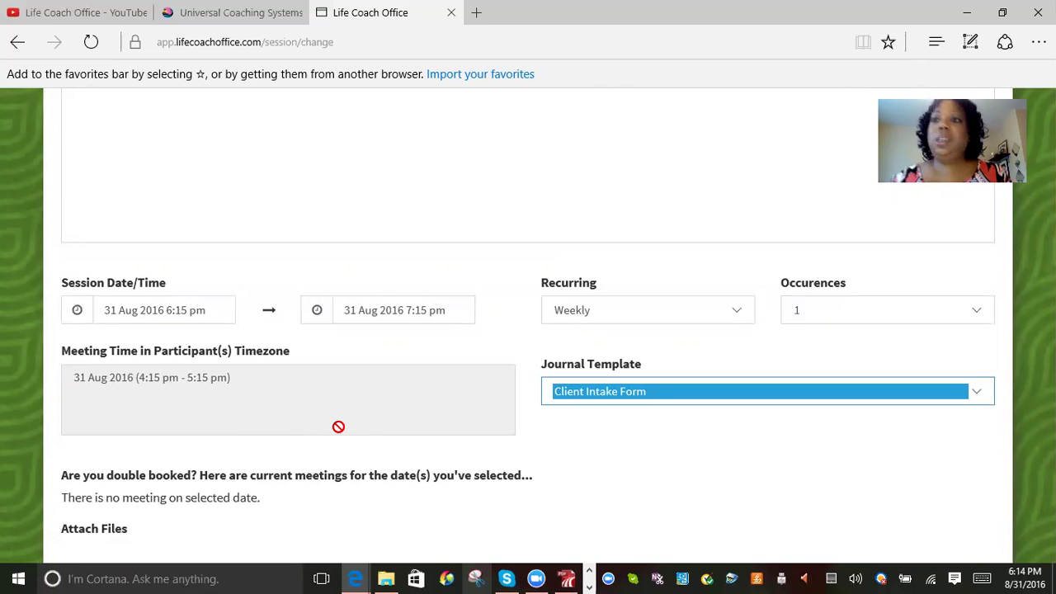
scroll(404, 440, "up", 7)
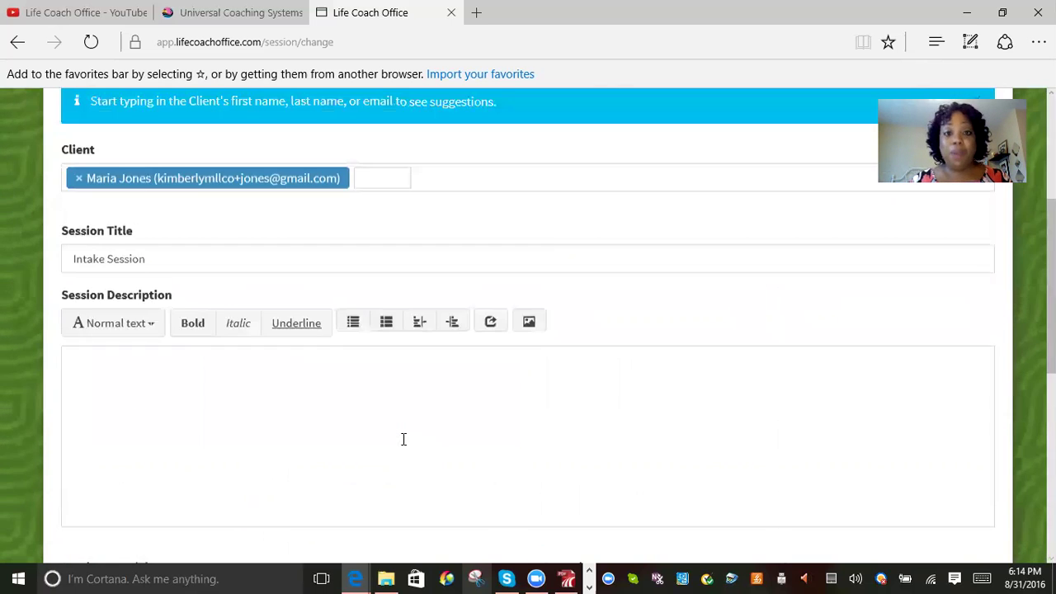
scroll(403, 446, "up", 1)
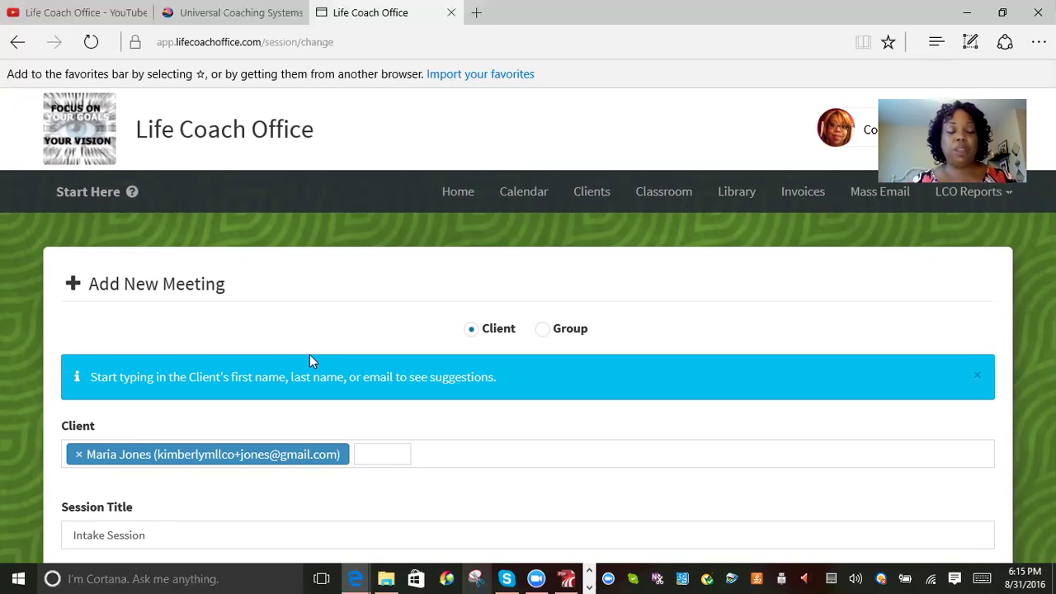
scroll(311, 360, "down", 1)
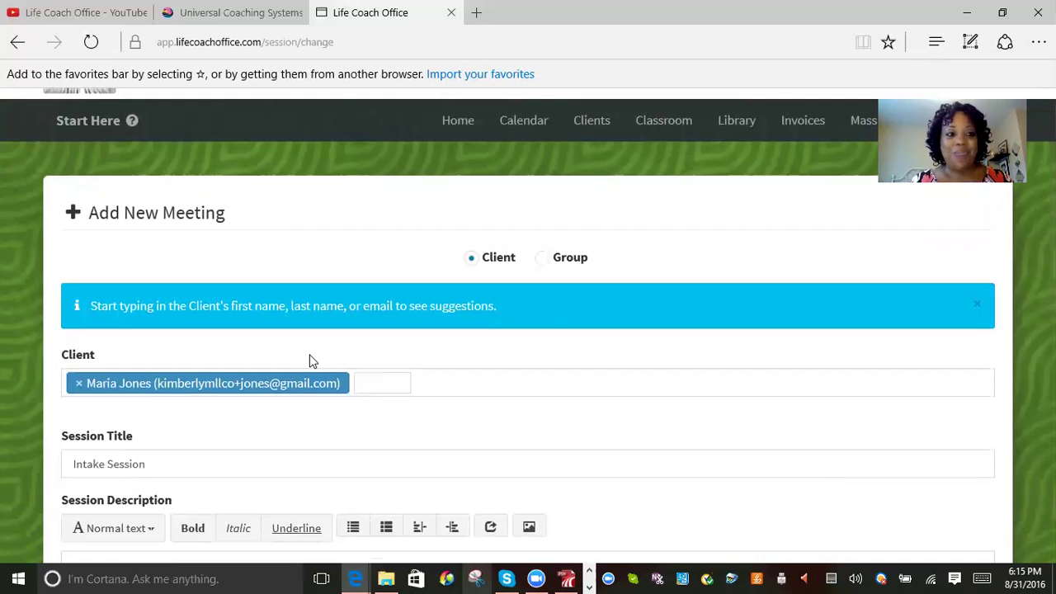
scroll(311, 361, "down", 5)
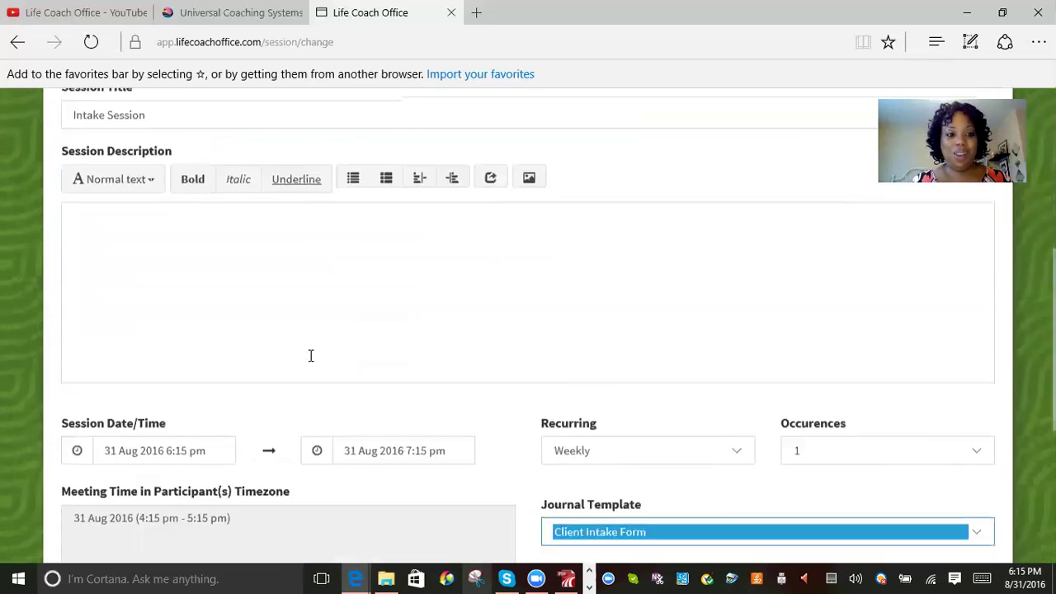
scroll(311, 358, "up", 8)
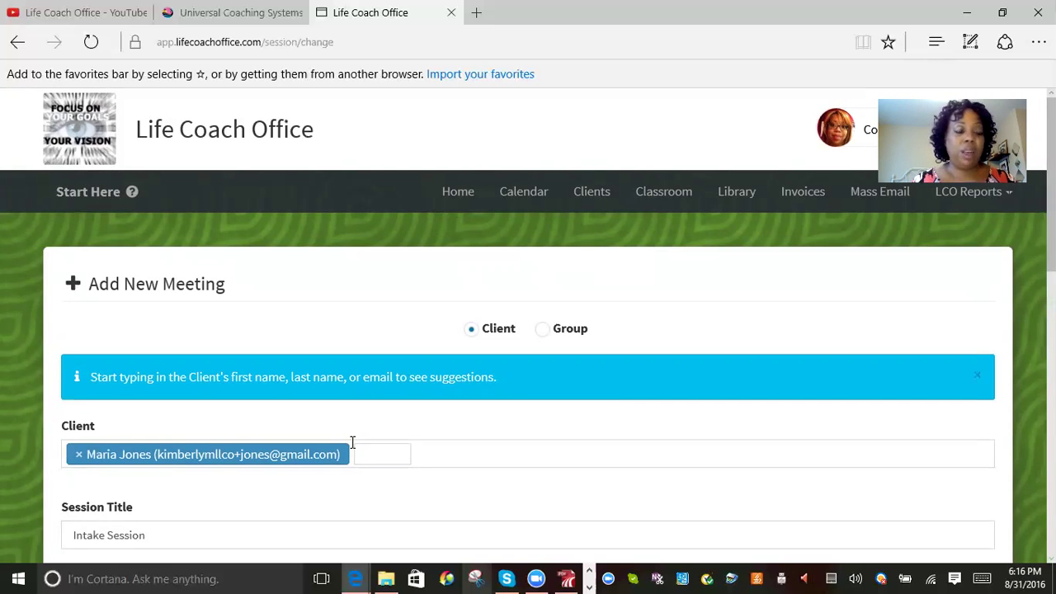
scroll(352, 442, "down", 3)
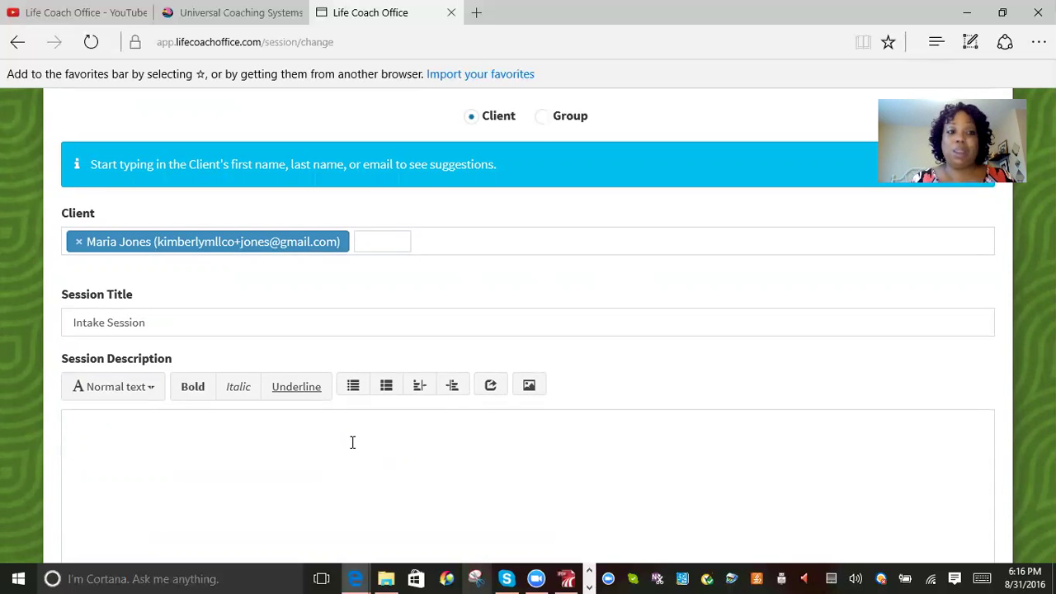
scroll(352, 442, "down", 5)
scroll(353, 442, "up", 2)
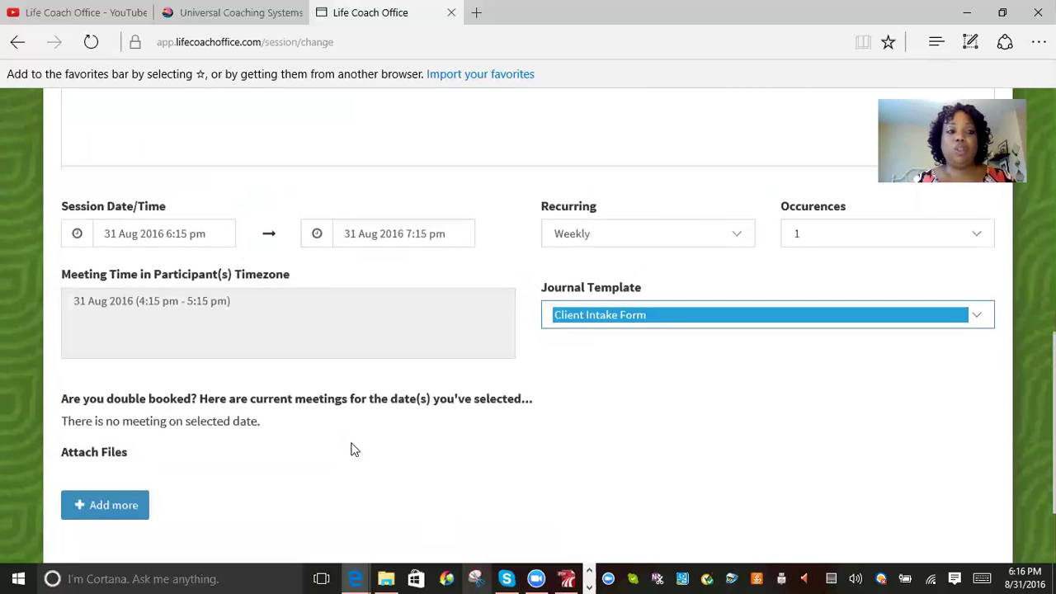
scroll(350, 442, "up", 4)
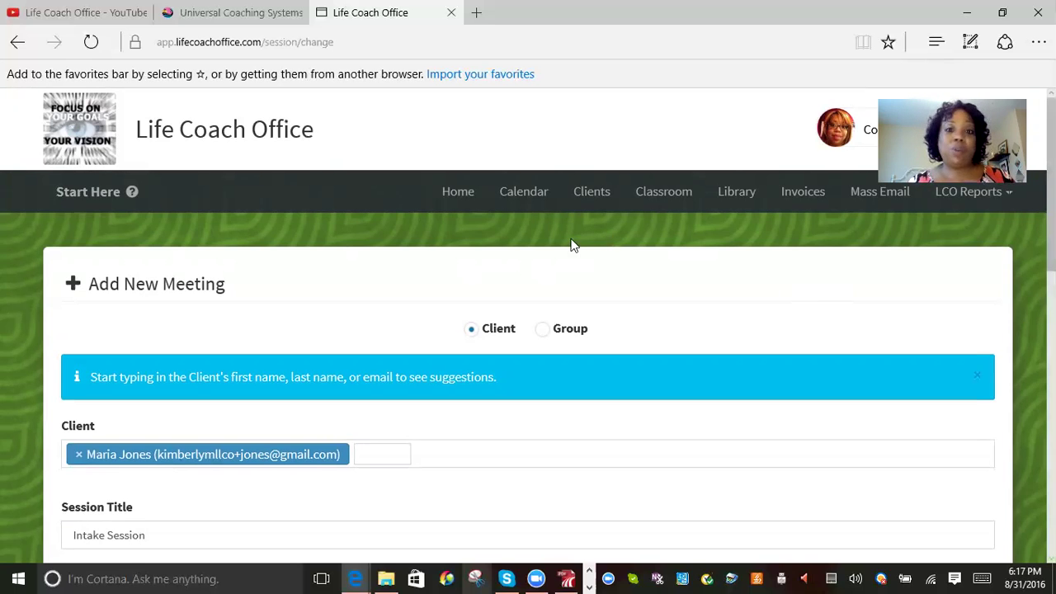
Leave the meeting form for the home page, open the Library and look over its files and folders.
left_click(462, 195)
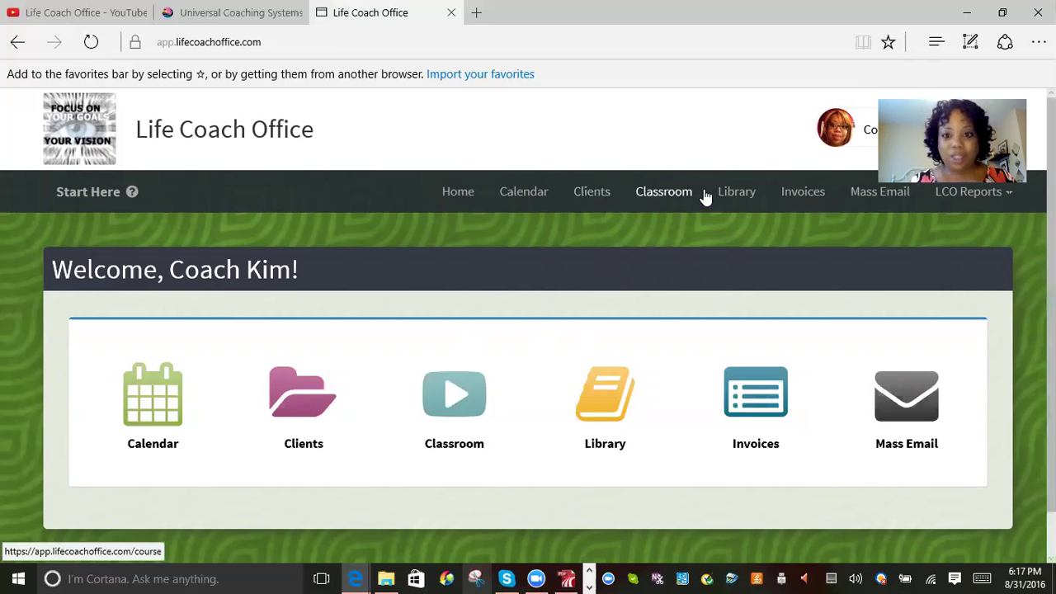
left_click(730, 196)
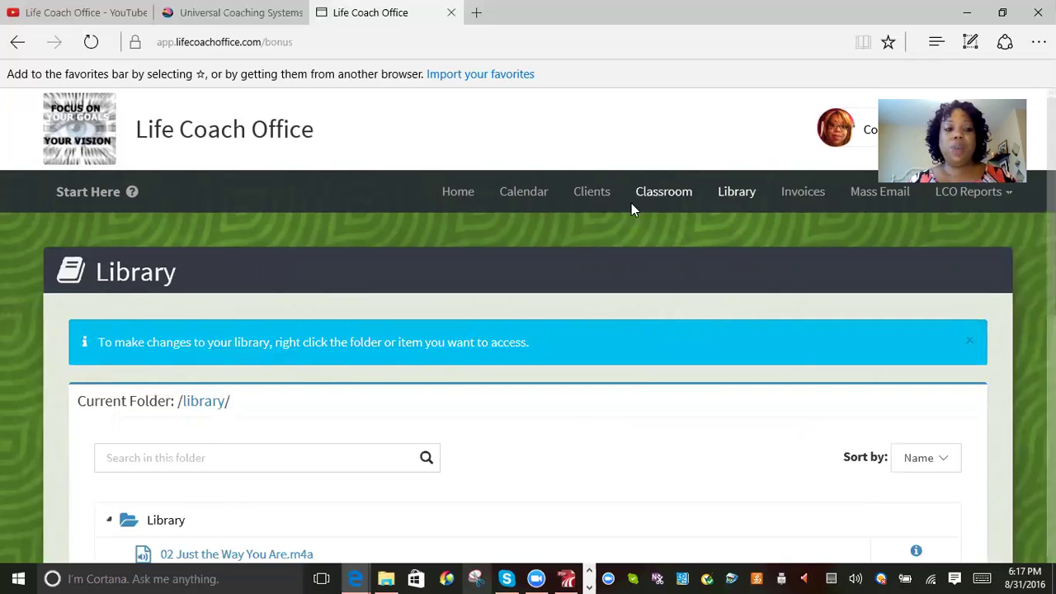
scroll(631, 206, "down", 4)
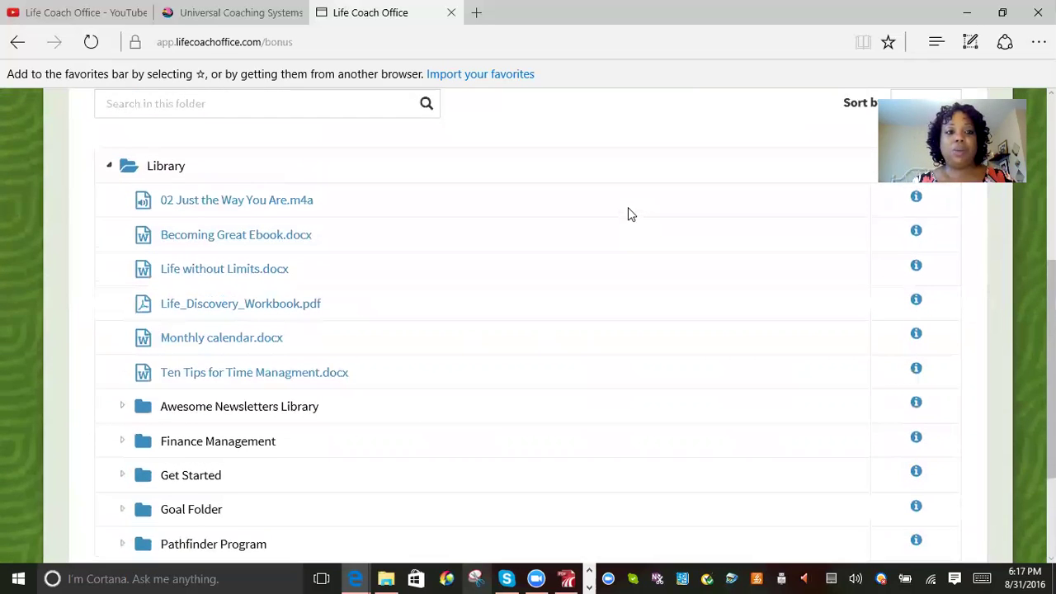
scroll(628, 215, "down", 1)
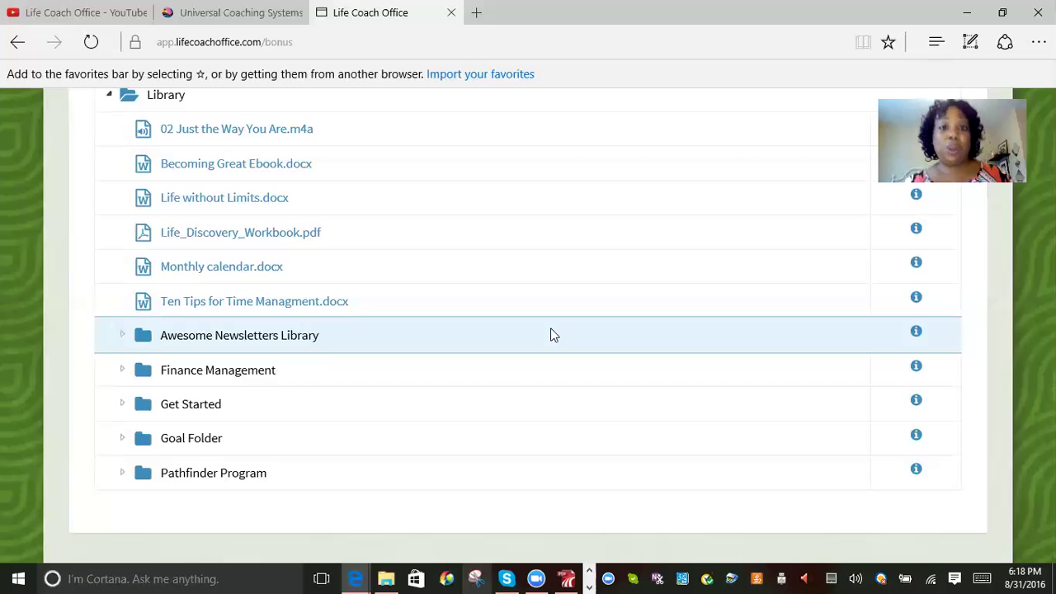
scroll(553, 334, "up", 1)
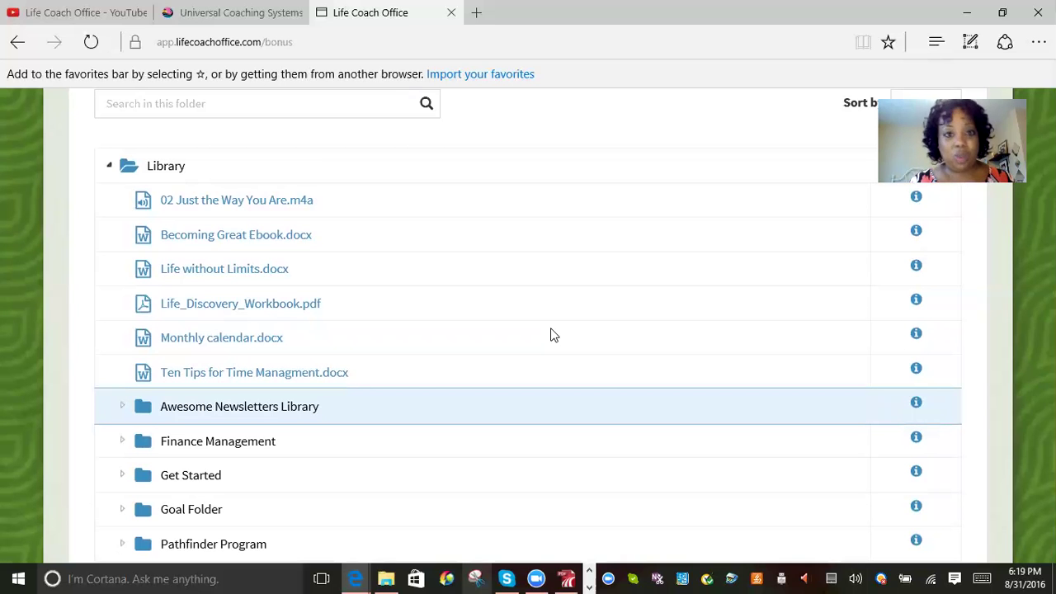
left_click(515, 306)
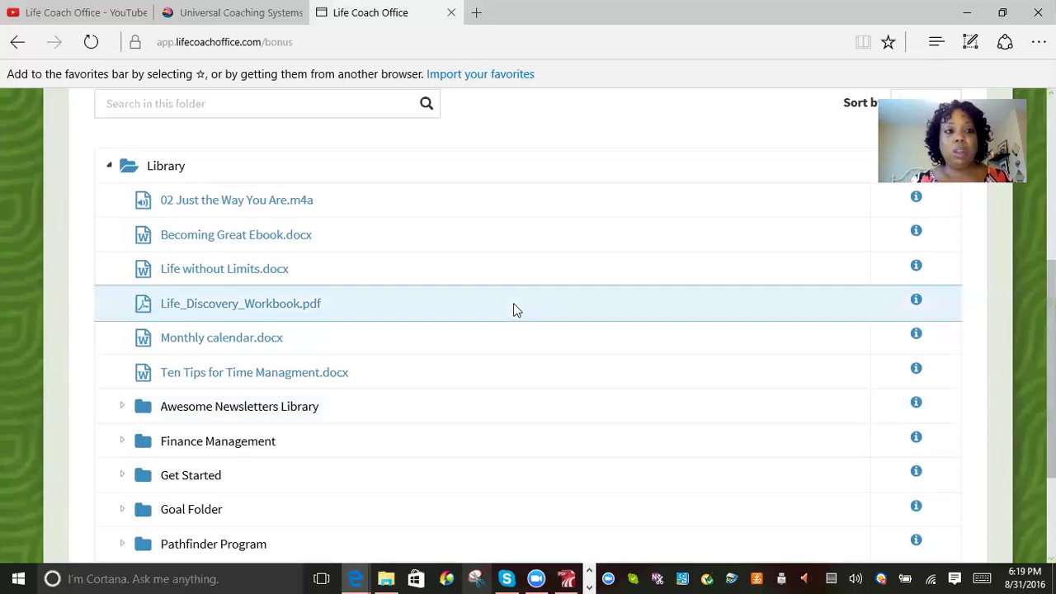
scroll(513, 310, "up", 1)
scroll(513, 310, "down", 1)
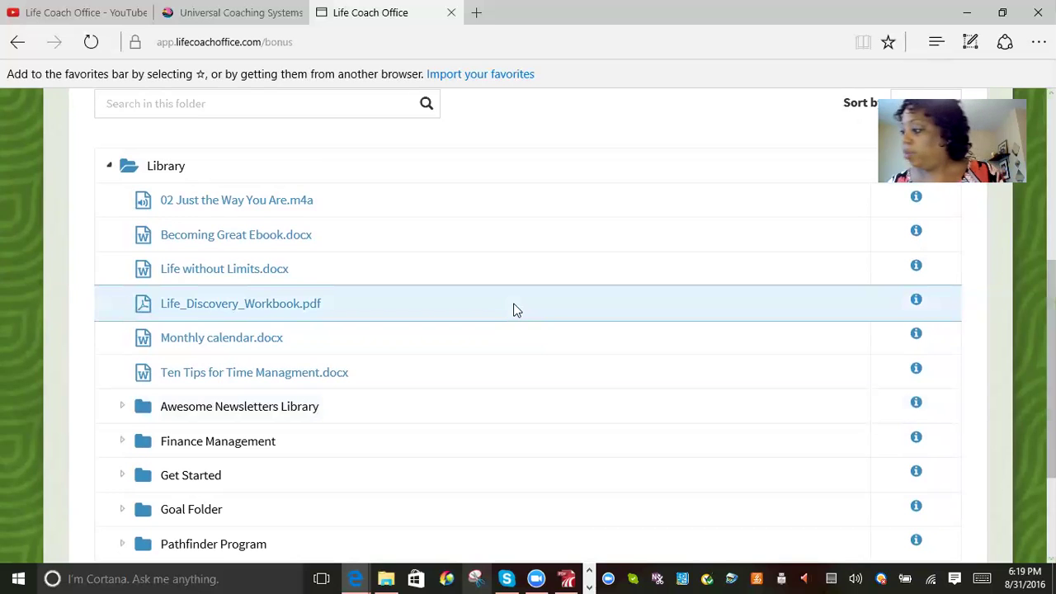
Expand the Get Started folder in the Library and examine the documents and subfolder inside it.
scroll(512, 309, "down", 1)
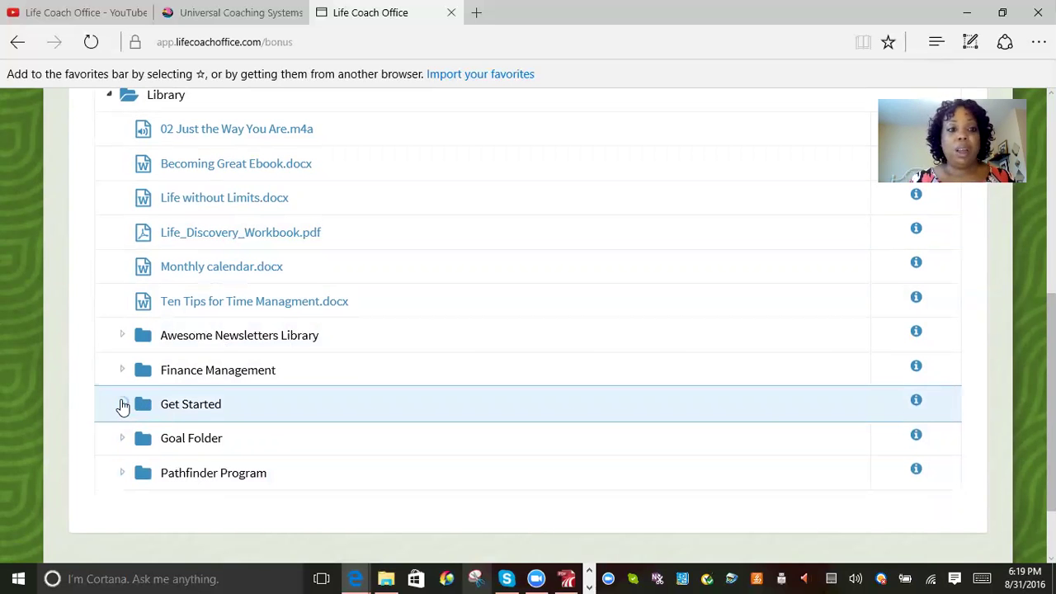
left_click(122, 404)
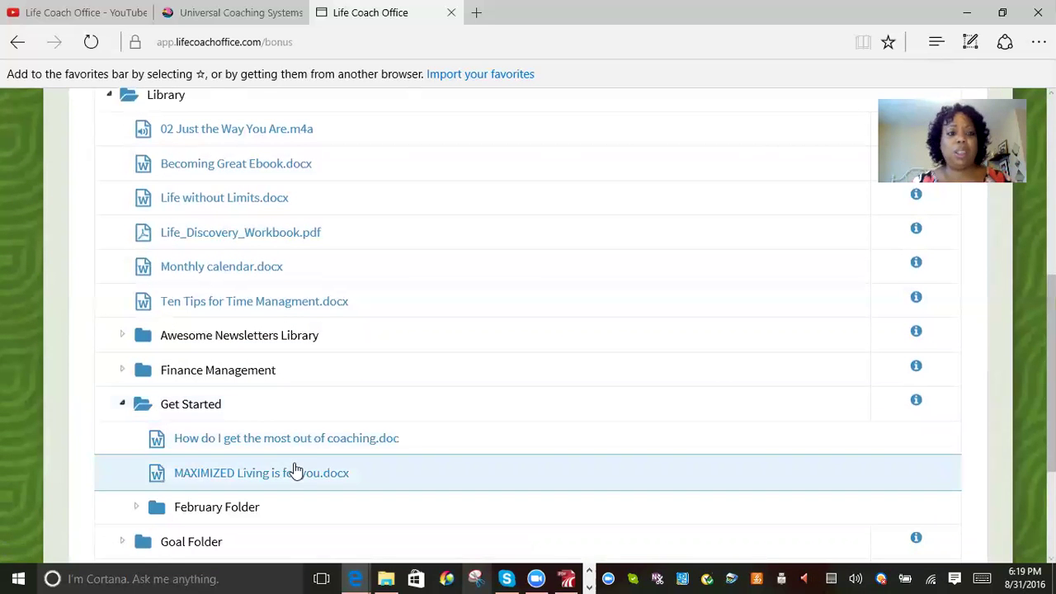
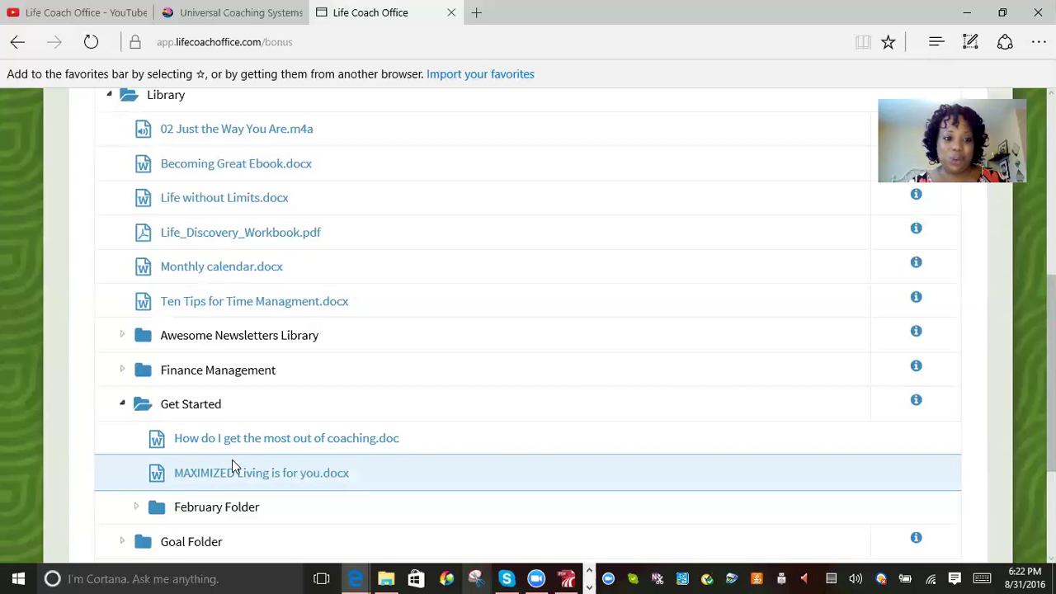
scroll(233, 464, "down", 1)
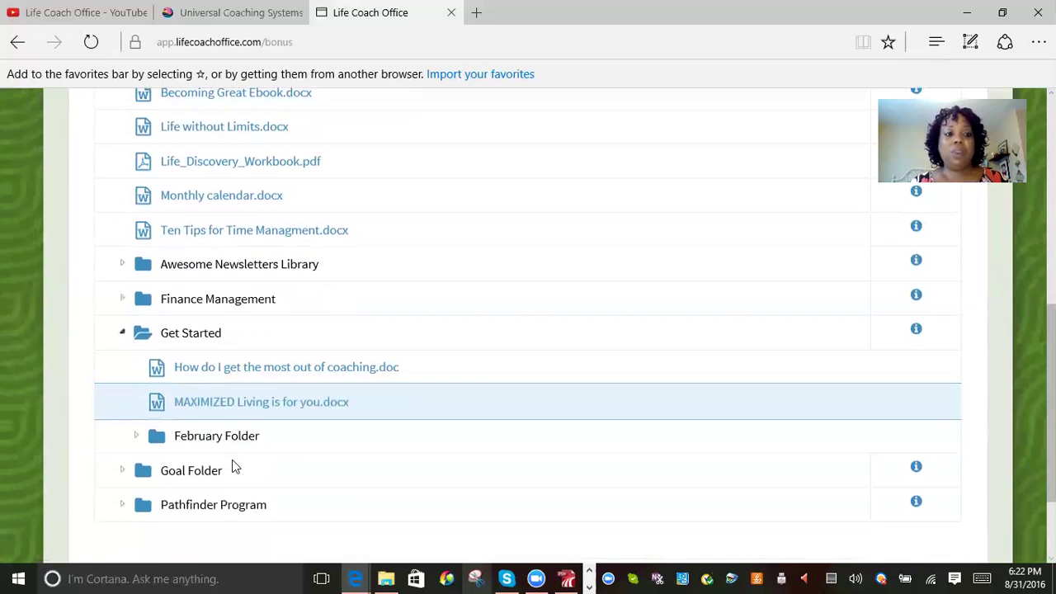
scroll(230, 367, "up", 1)
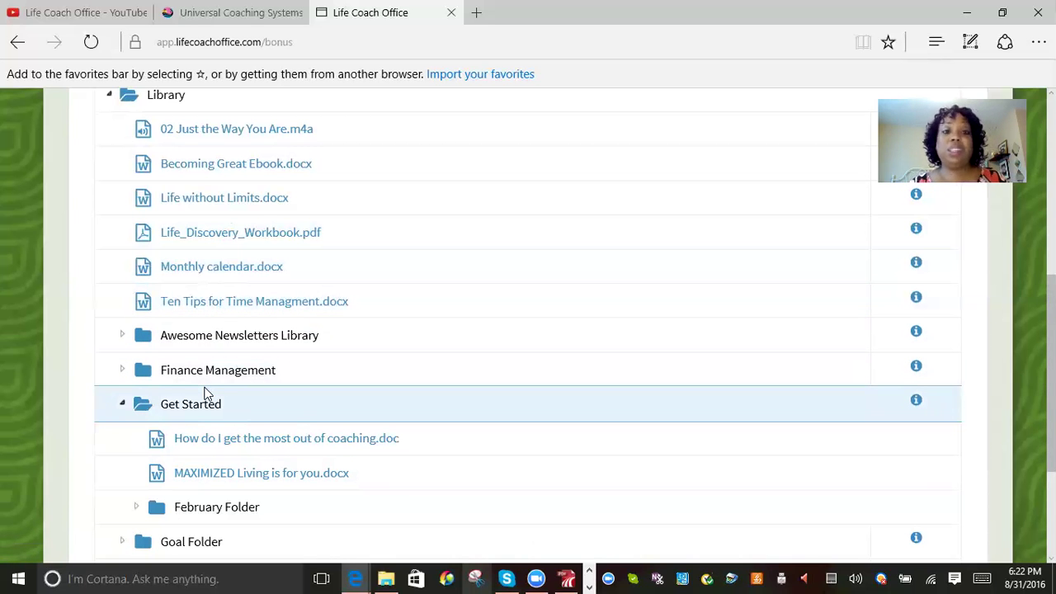
scroll(290, 322, "up", 3)
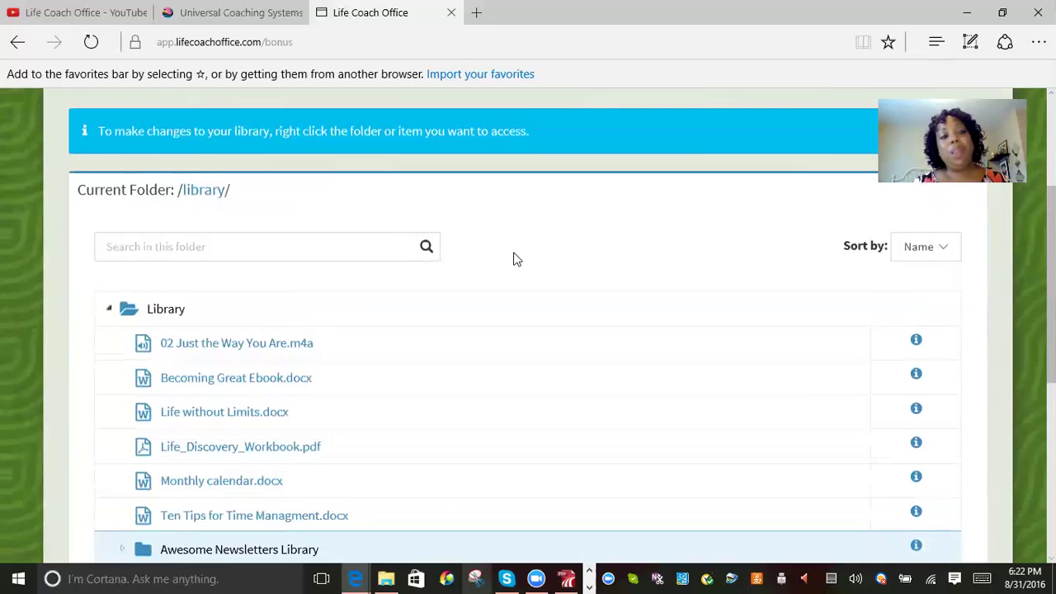
scroll(558, 271, "up", 3)
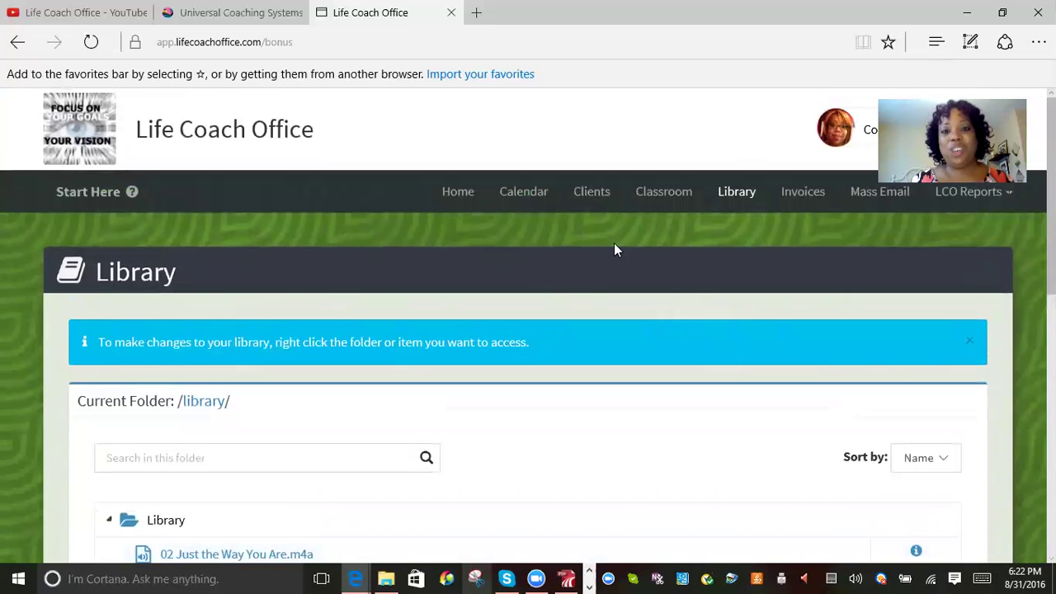
Return to the home page, reopen the Library and review the audio, Word and PDF files in its main folder.
left_click(456, 196)
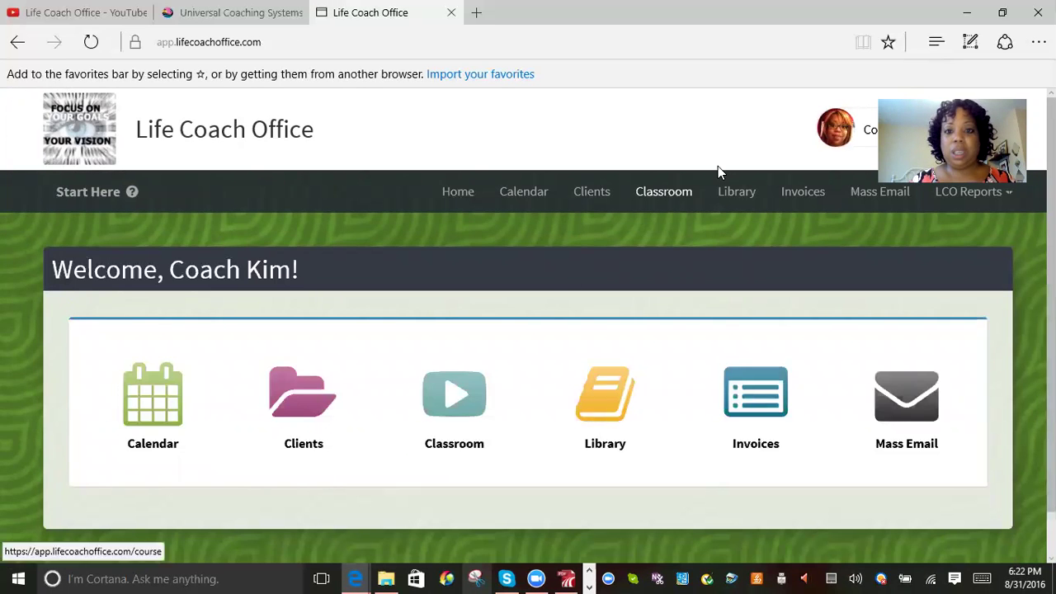
left_click(732, 195)
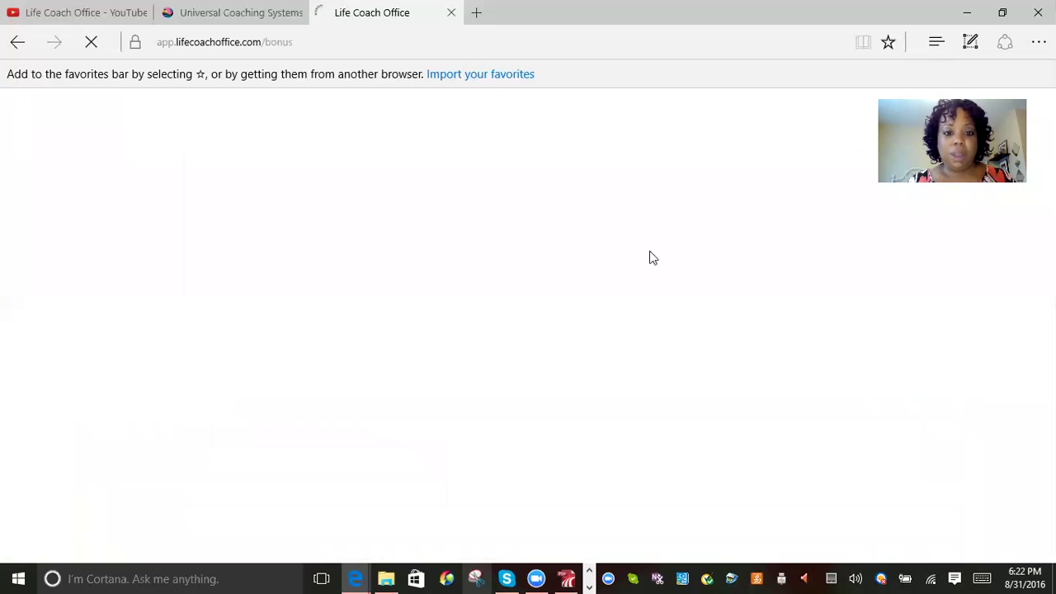
scroll(584, 342, "down", 3)
scroll(584, 341, "down", 4)
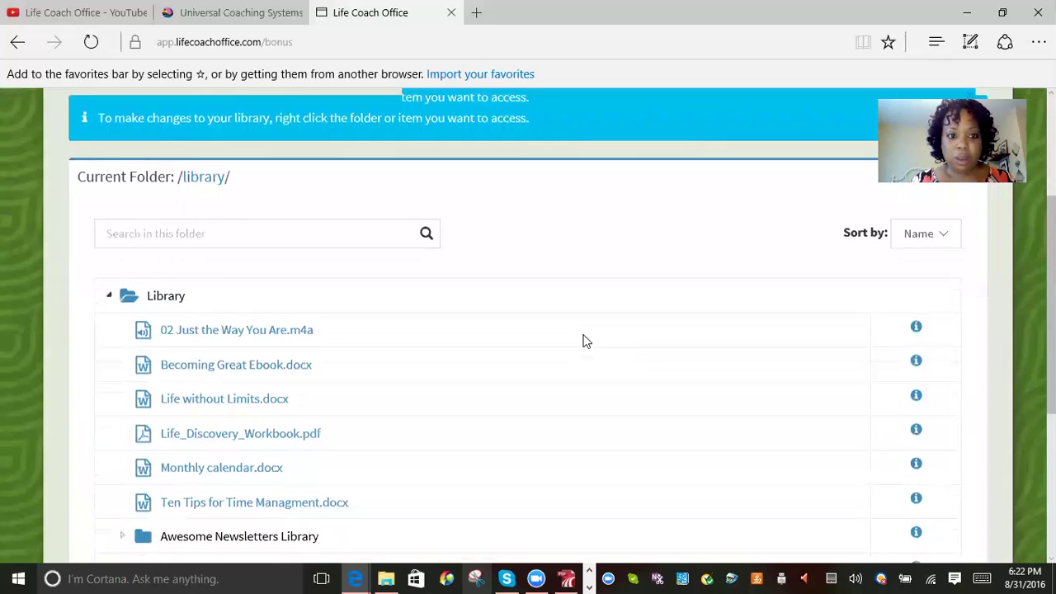
scroll(528, 354, "up", 4)
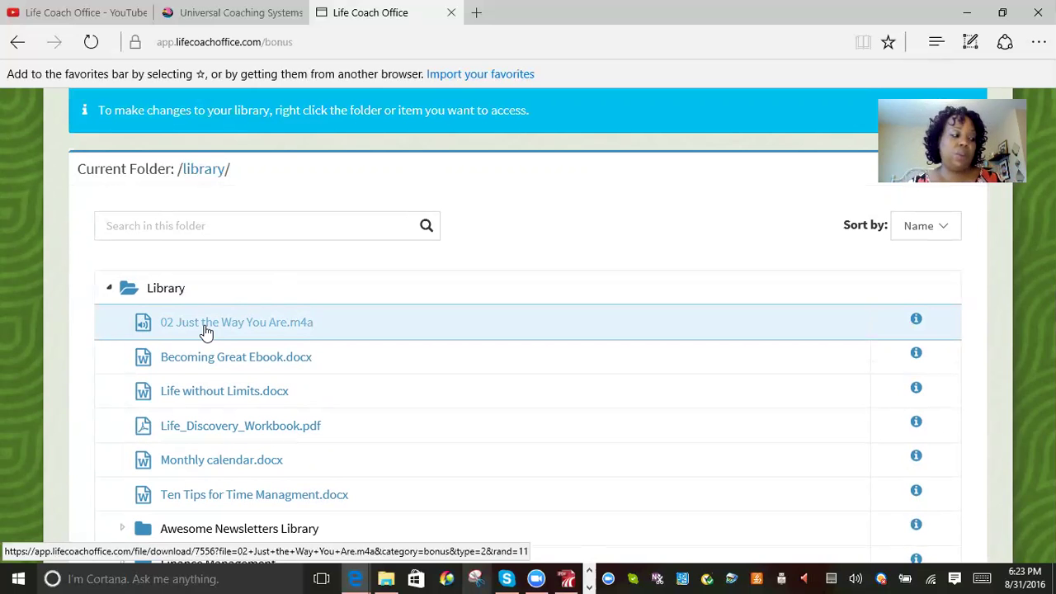
scroll(538, 322, "up", 1)
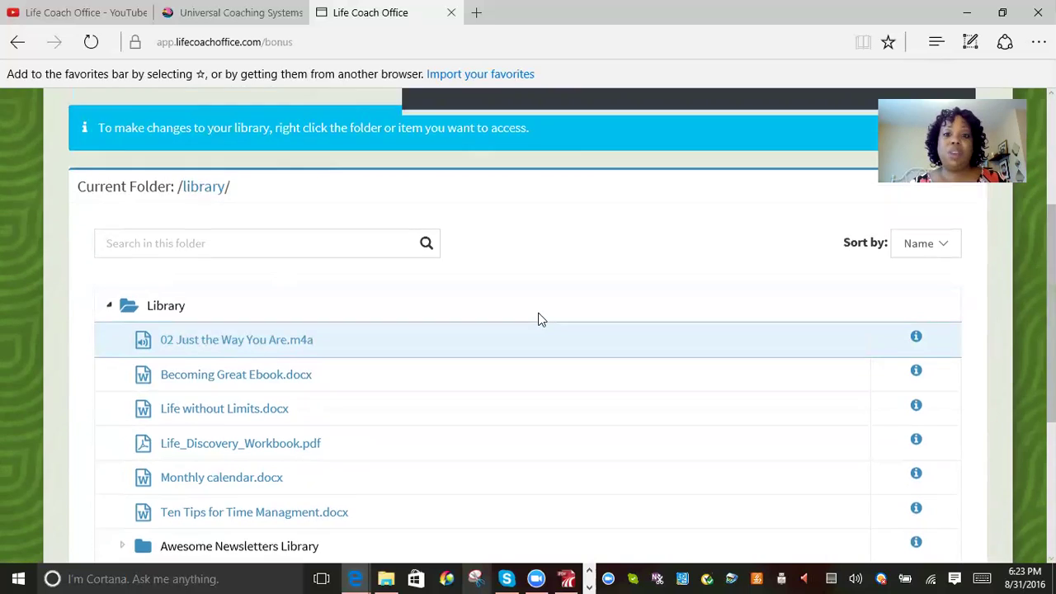
scroll(537, 320, "up", 1)
scroll(542, 320, "up", 1)
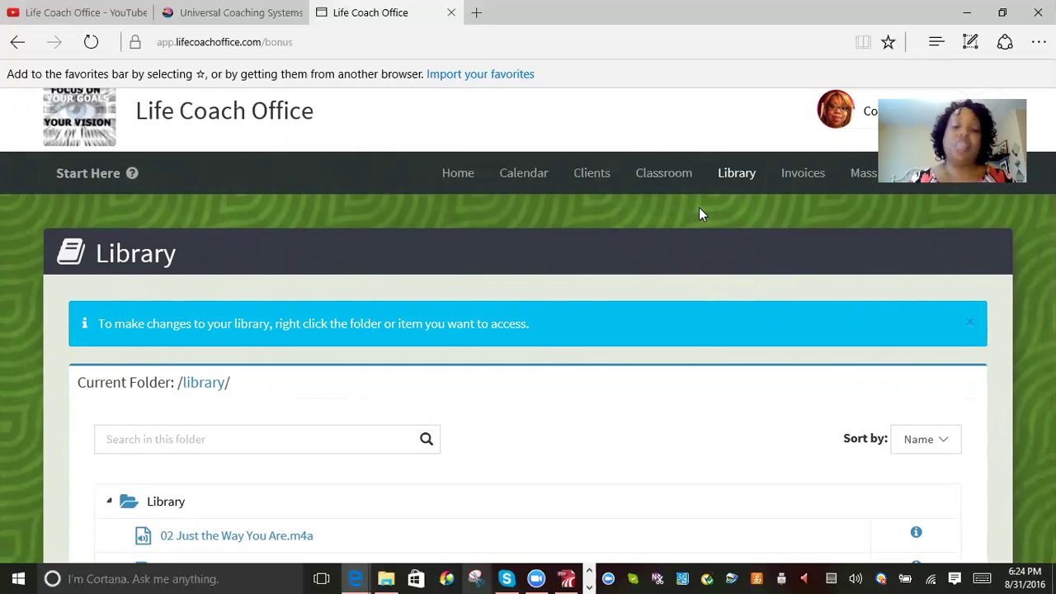
Open the Classroom and look over its list of courses and the options for adding to it.
left_click(660, 174)
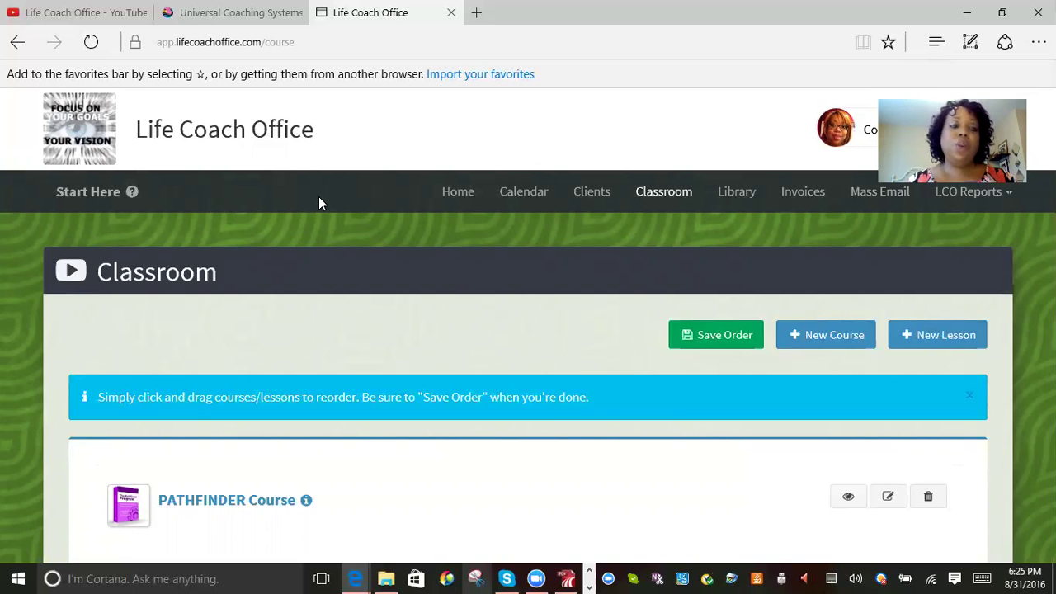
scroll(247, 330, "down", 3)
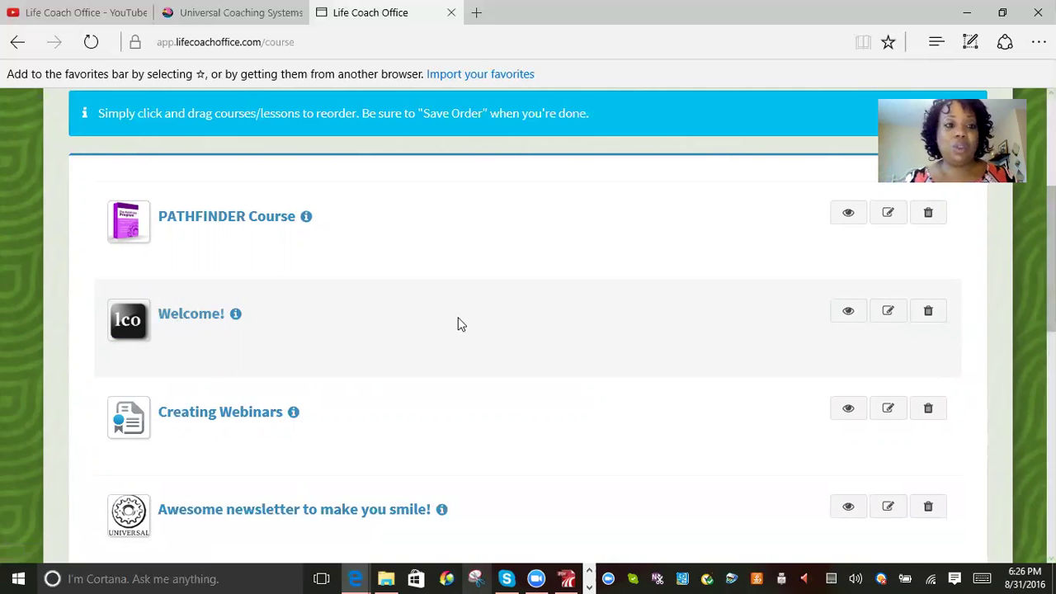
scroll(466, 325, "up", 1)
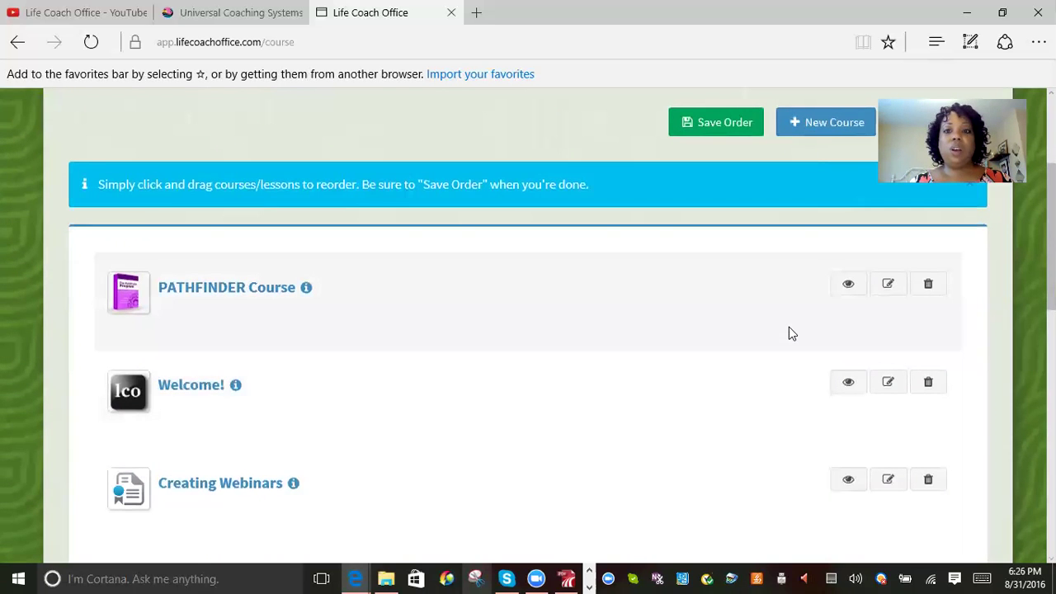
Start a new course titled "Welcome #2" and look over the lessons available to assign to it.
left_click(826, 124)
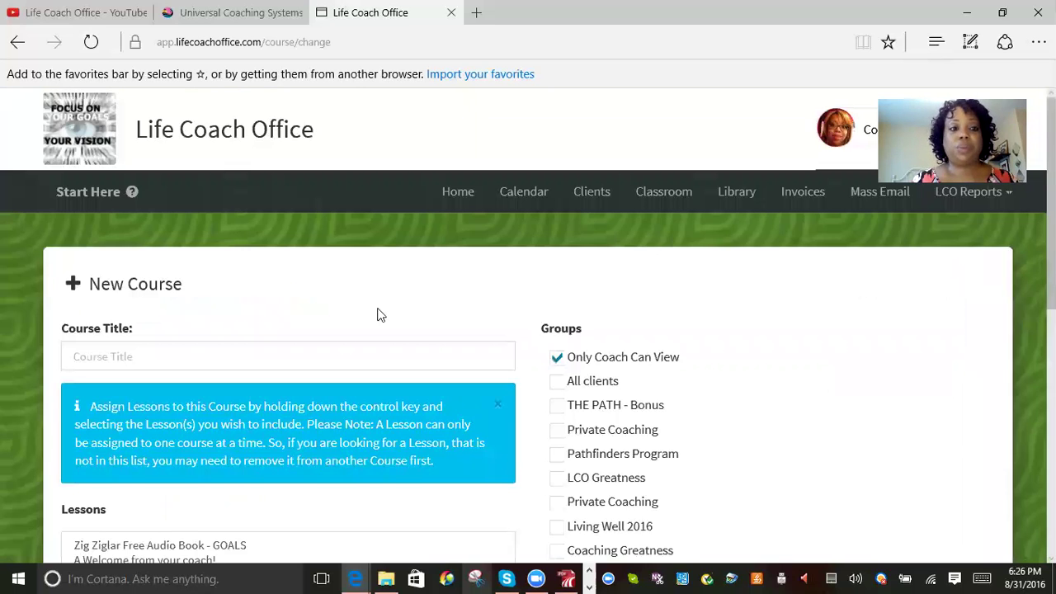
left_click(286, 358)
type("We")
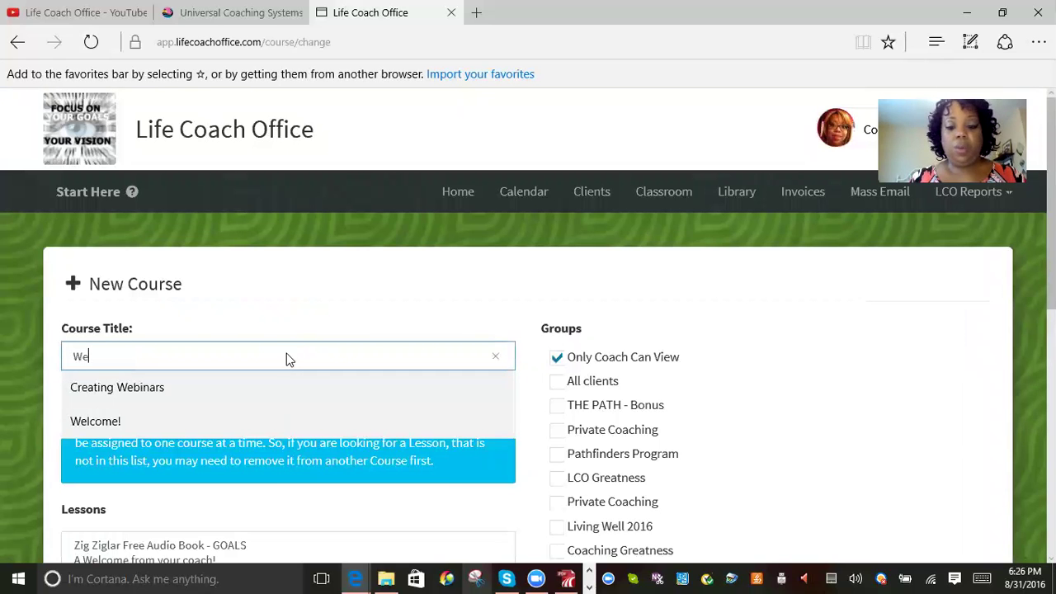
type("lcome #2")
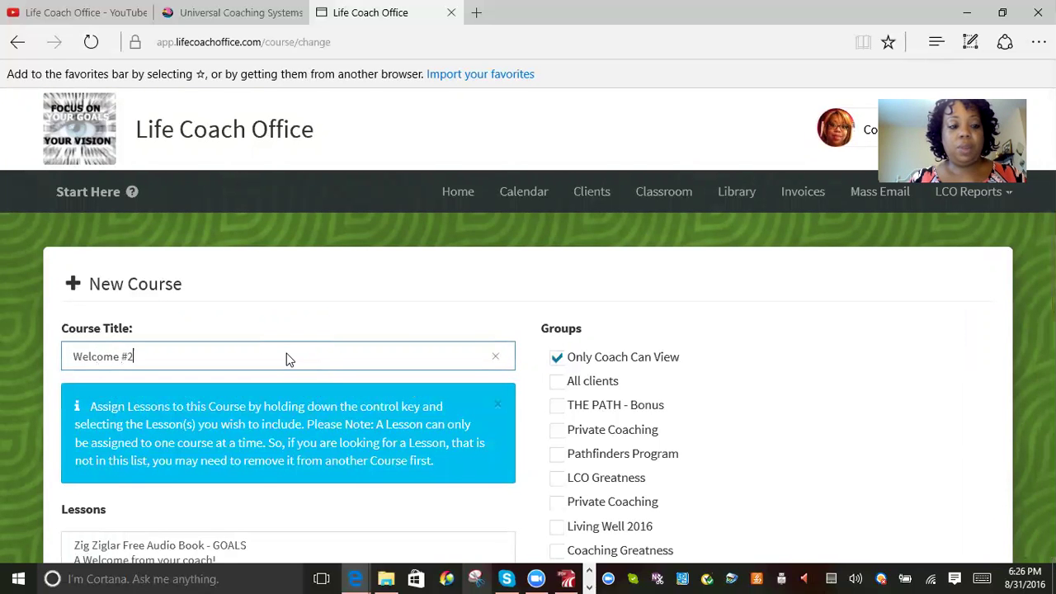
scroll(286, 358, "down", 3)
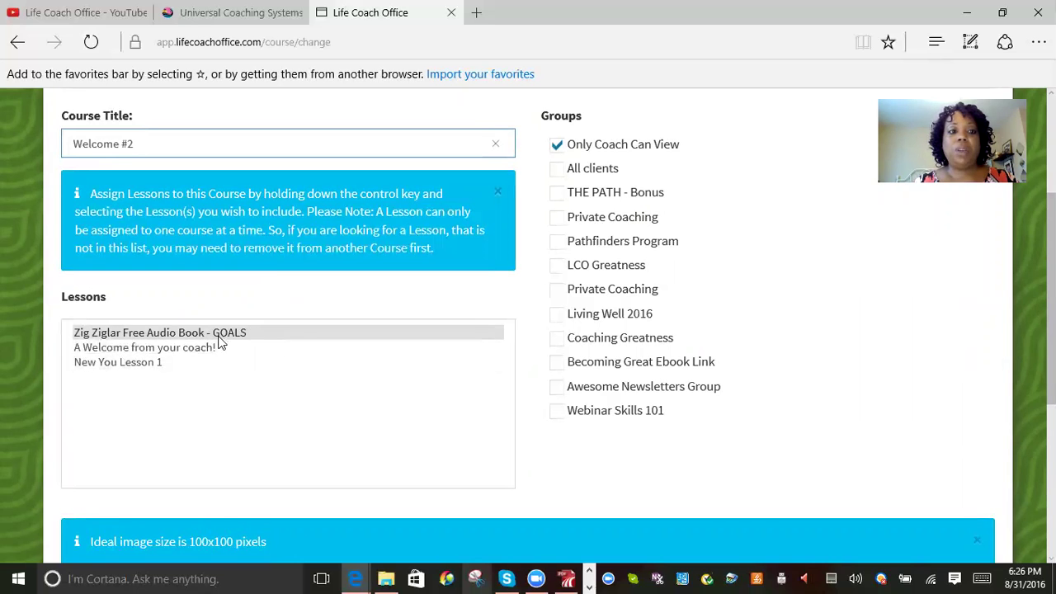
left_click(245, 333)
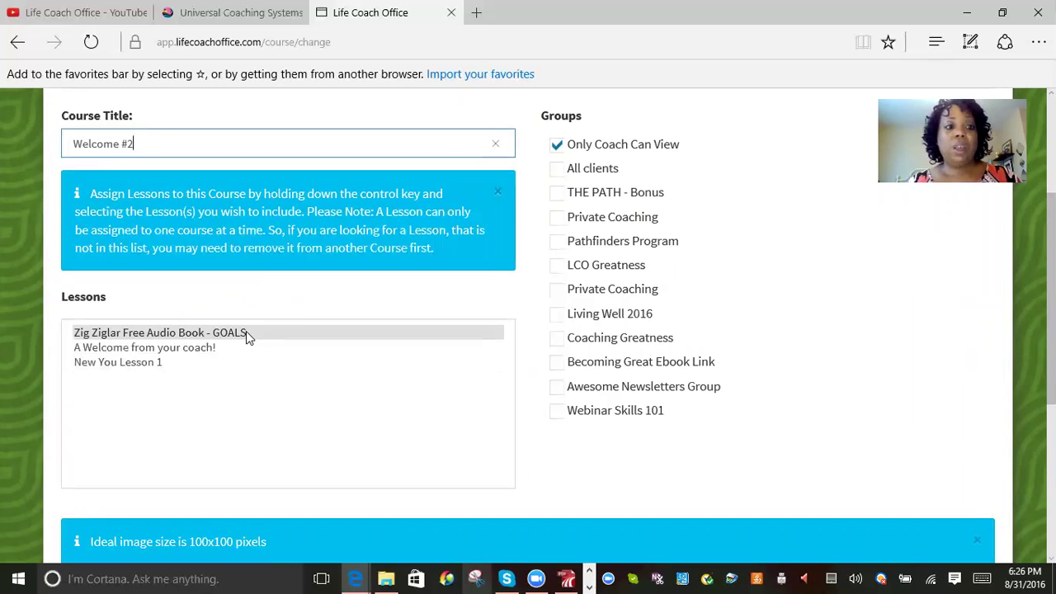
left_click(189, 362)
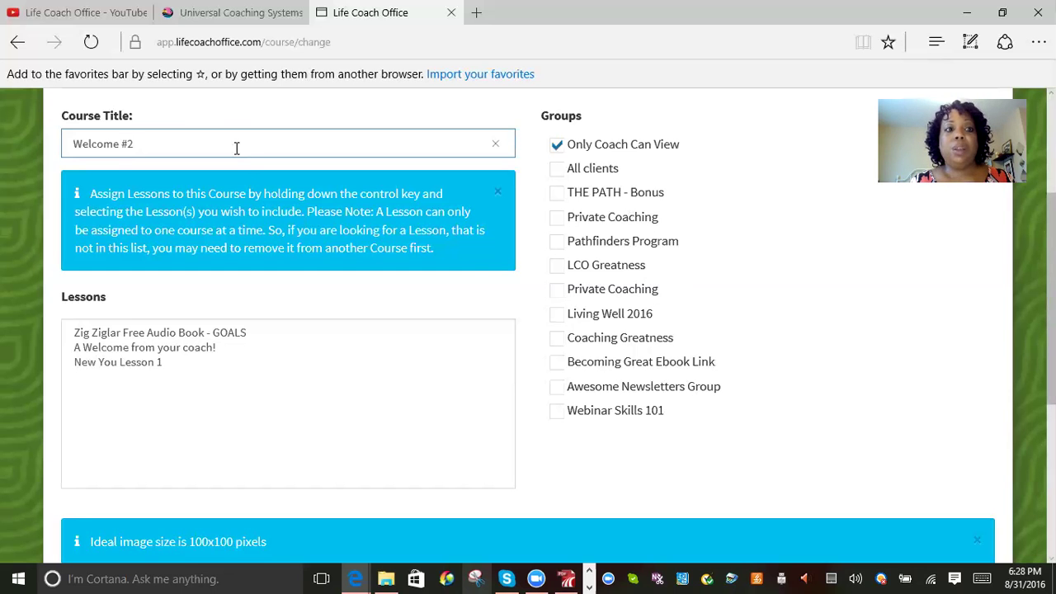
Shorten the new course's title to "Welcome" and restrict its group access to Only Coach Can View.
key("BackSpace")
key("BackSpace")
key("BackSpace")
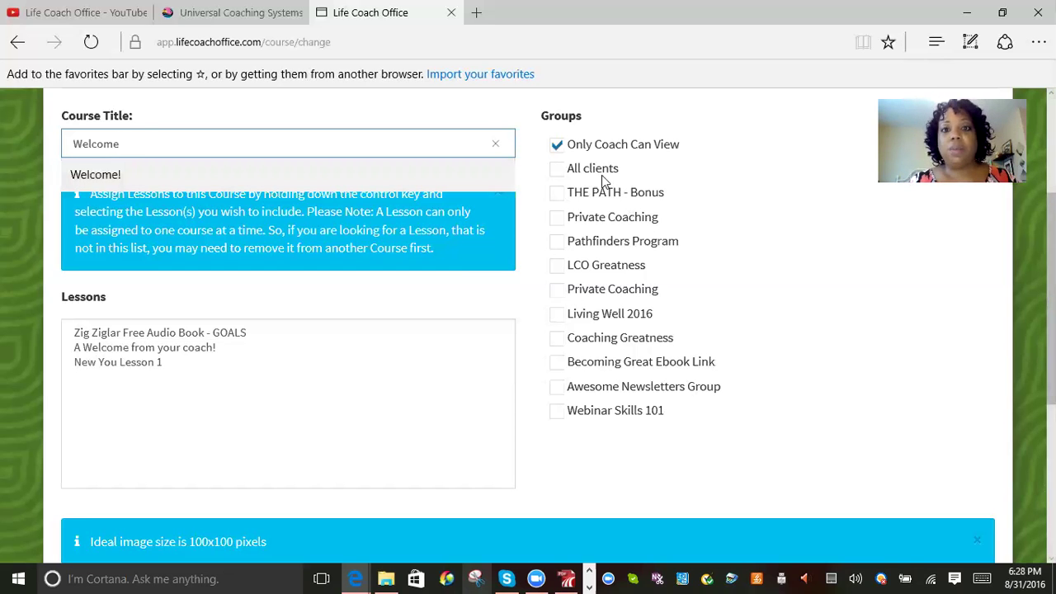
left_click(557, 169)
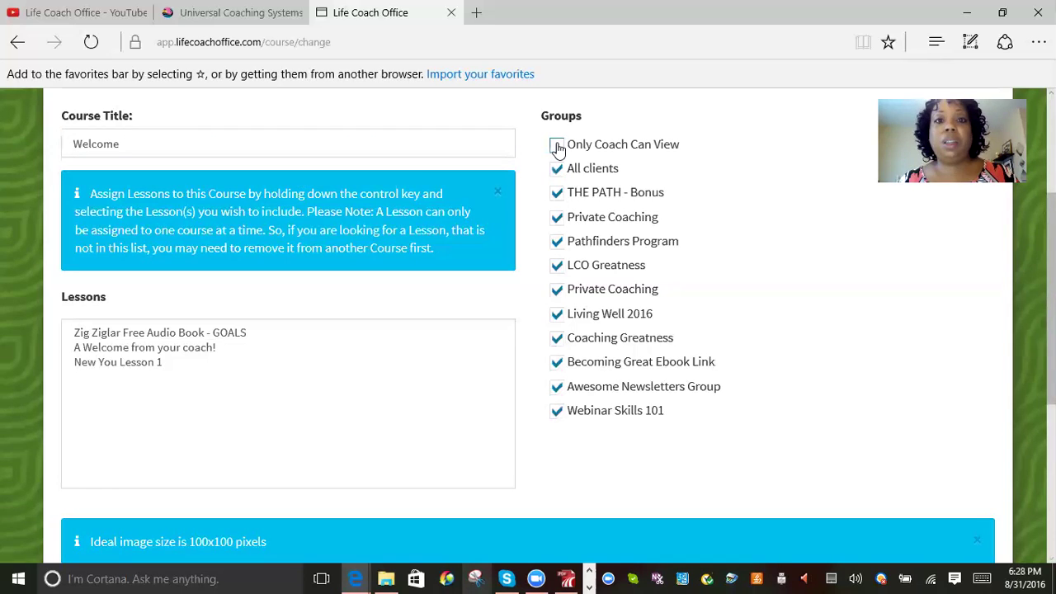
left_click(556, 146)
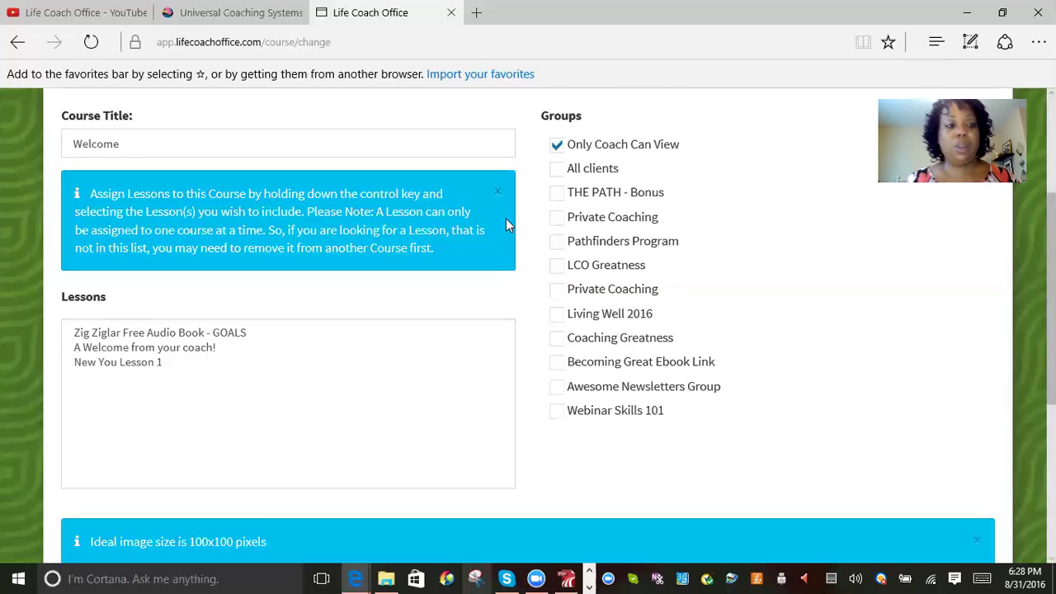
Review the course's title, groups, lessons and default icon, and submit the new course.
scroll(504, 219, "down", 1)
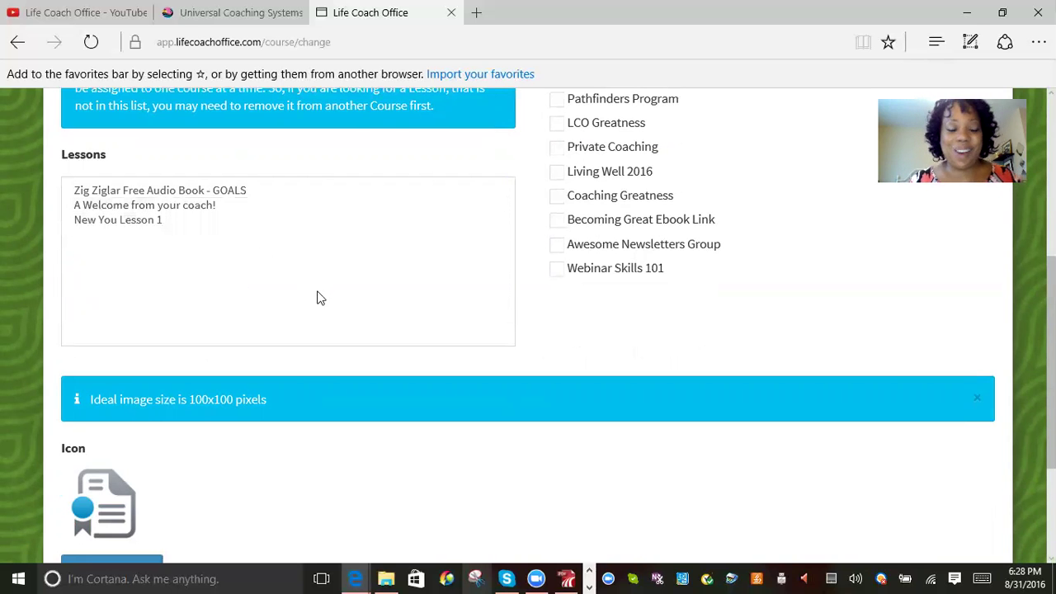
scroll(352, 348, "down", 3)
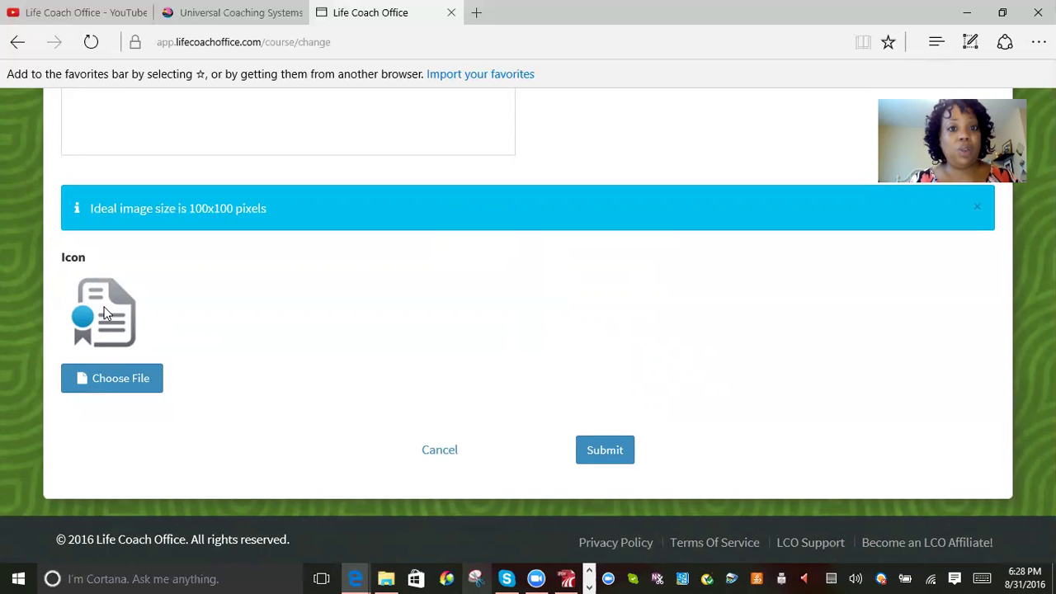
scroll(742, 322, "up", 5)
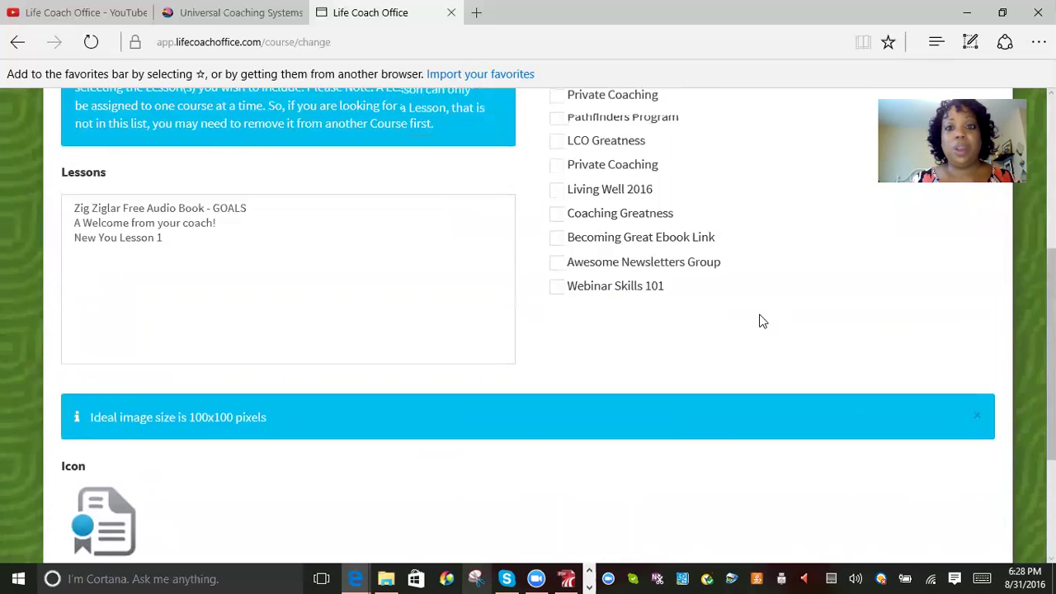
scroll(762, 309, "up", 1)
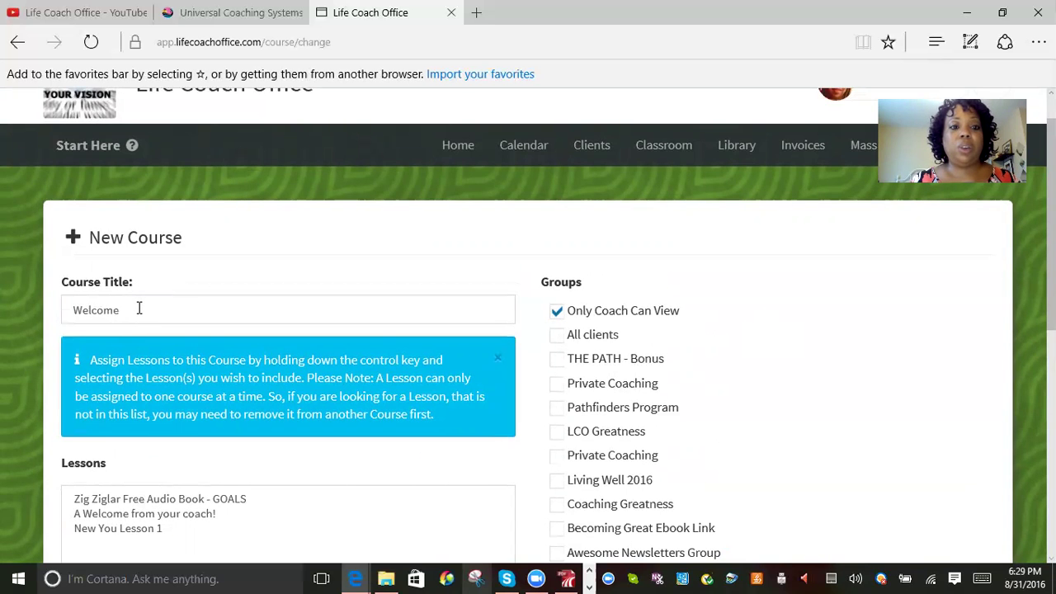
scroll(231, 335, "down", 3)
scroll(558, 351, "down", 4)
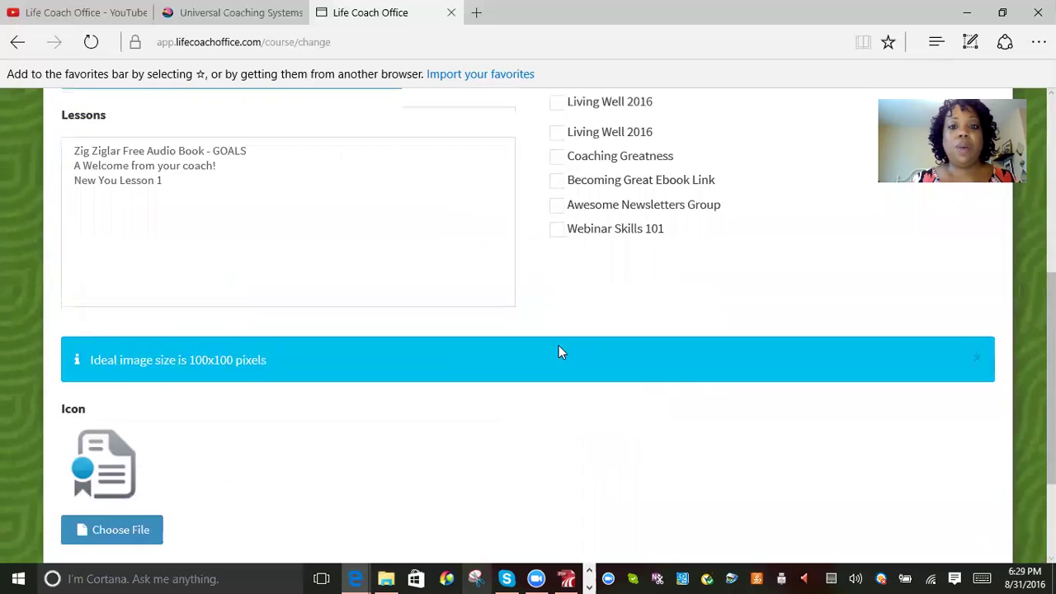
scroll(597, 298, "up", 6)
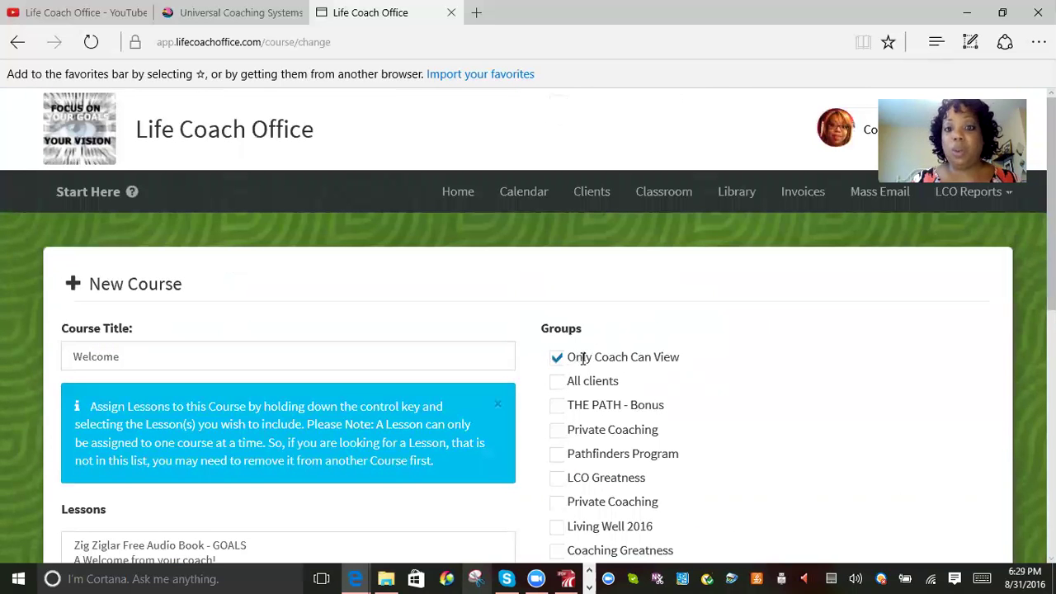
scroll(651, 377, "down", 6)
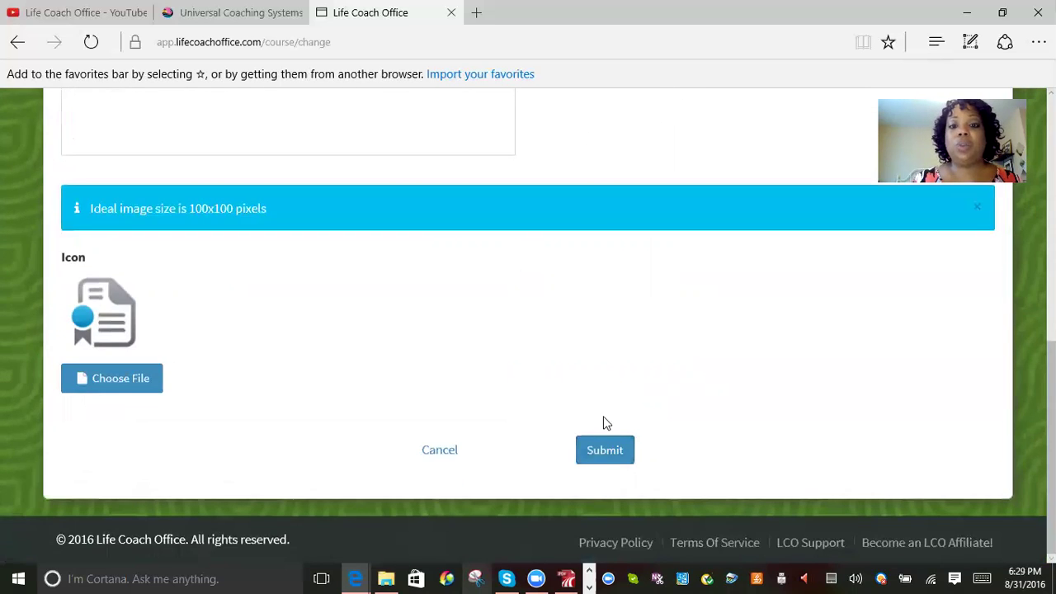
left_click(603, 452)
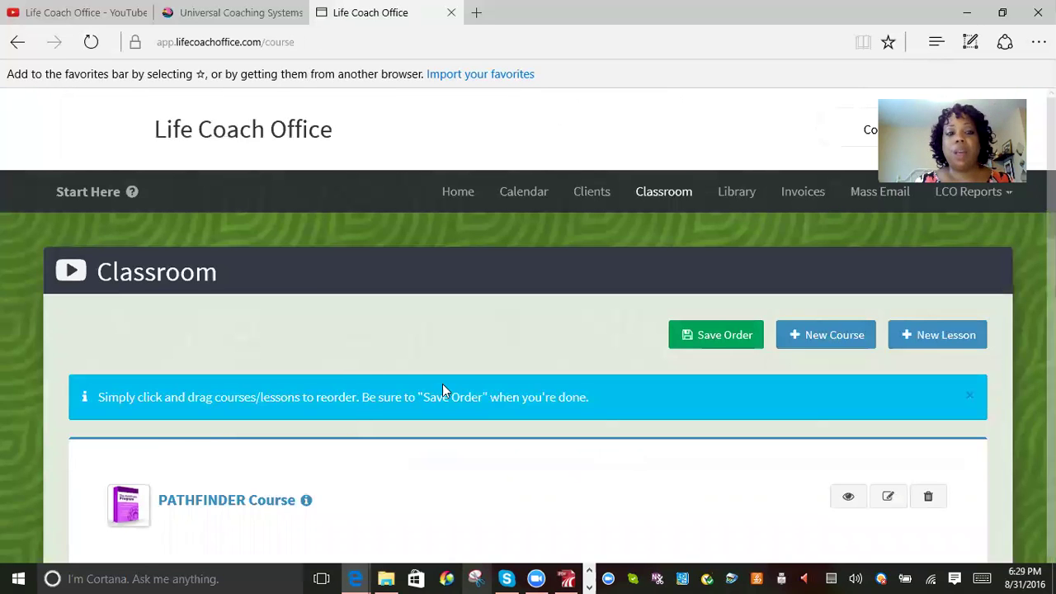
Examine the Classroom's courses and lessons, comparing the new Welcome course and its icon with the existing ones.
scroll(464, 378, "down", 10)
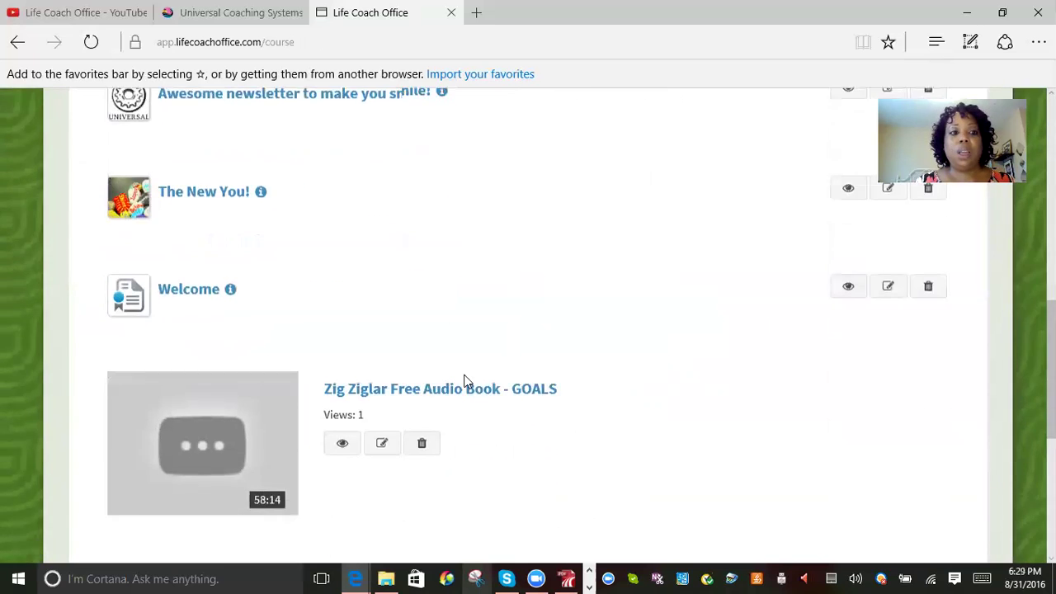
scroll(464, 381, "down", 2)
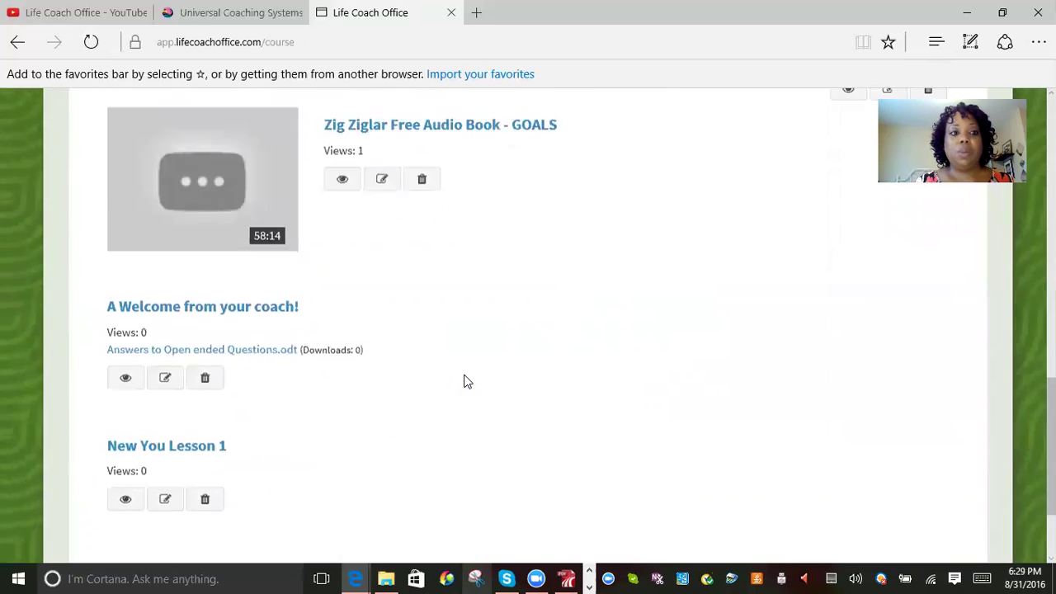
scroll(463, 381, "up", 4)
scroll(463, 381, "up", 3)
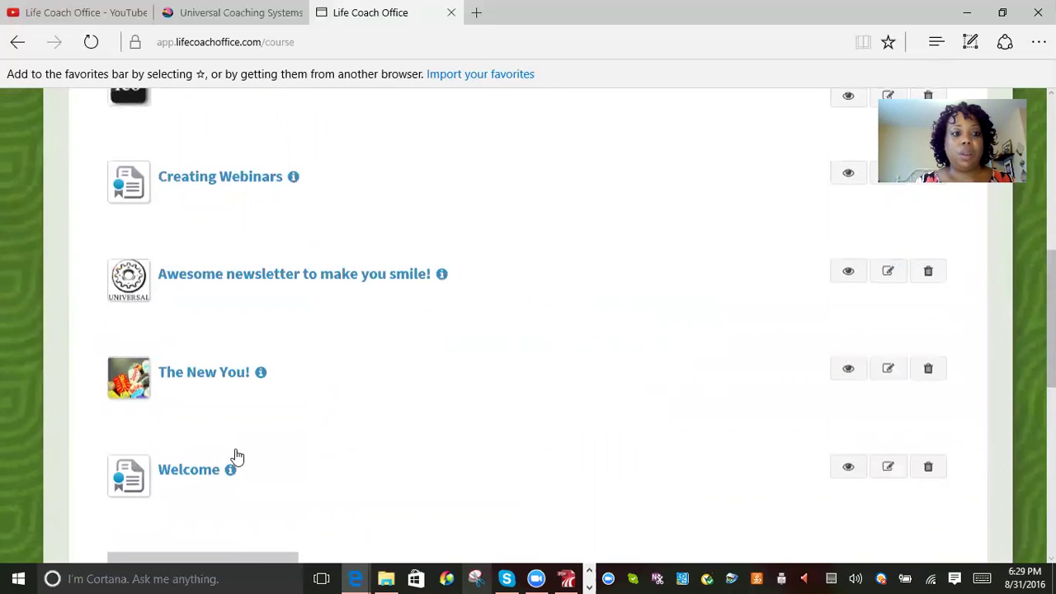
scroll(268, 457, "down", 2)
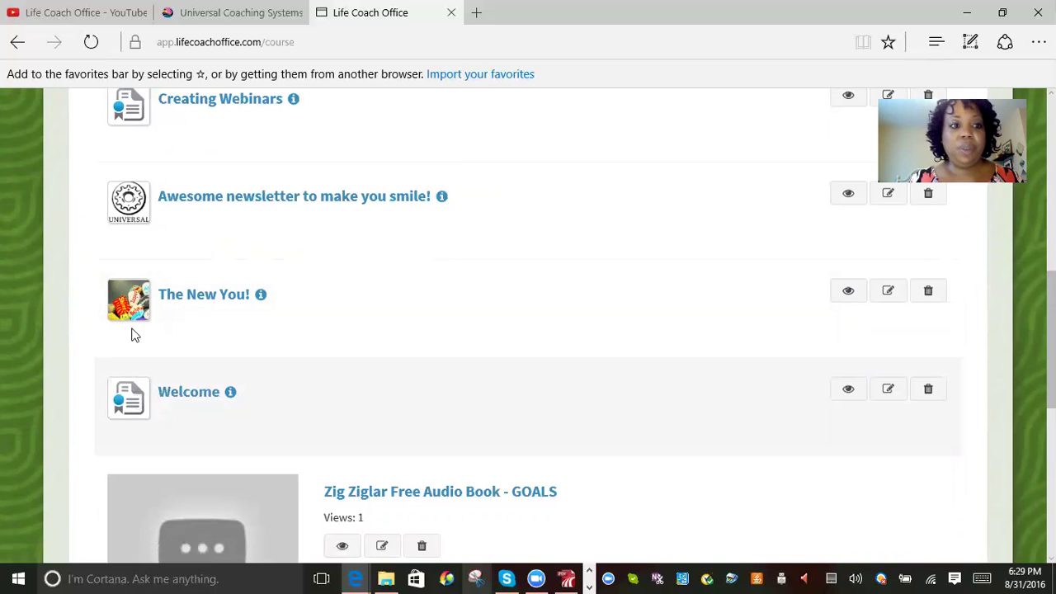
scroll(144, 226, "up", 2)
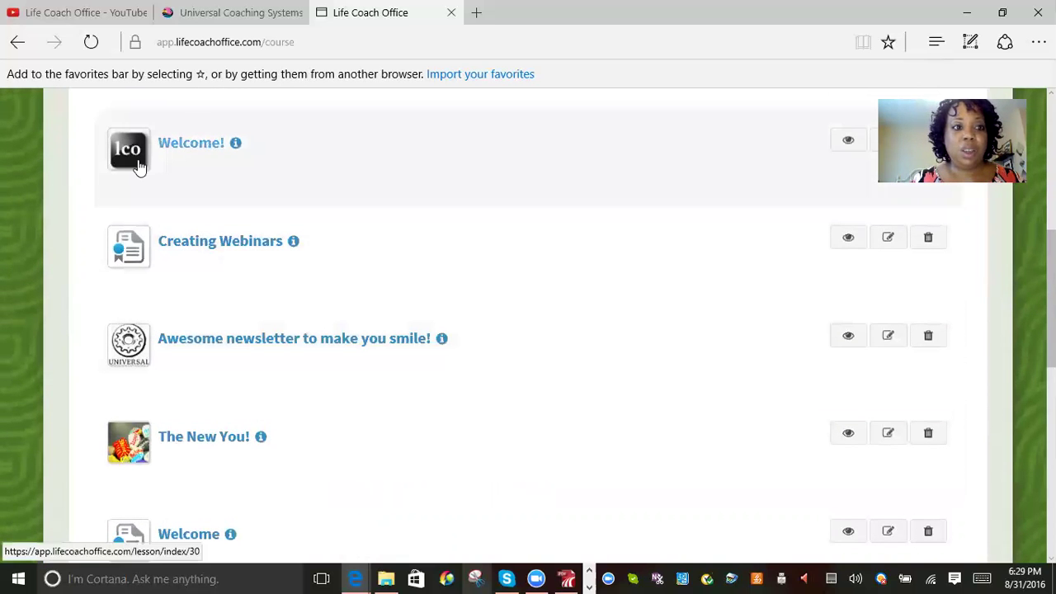
scroll(142, 219, "up", 1)
scroll(142, 218, "up", 2)
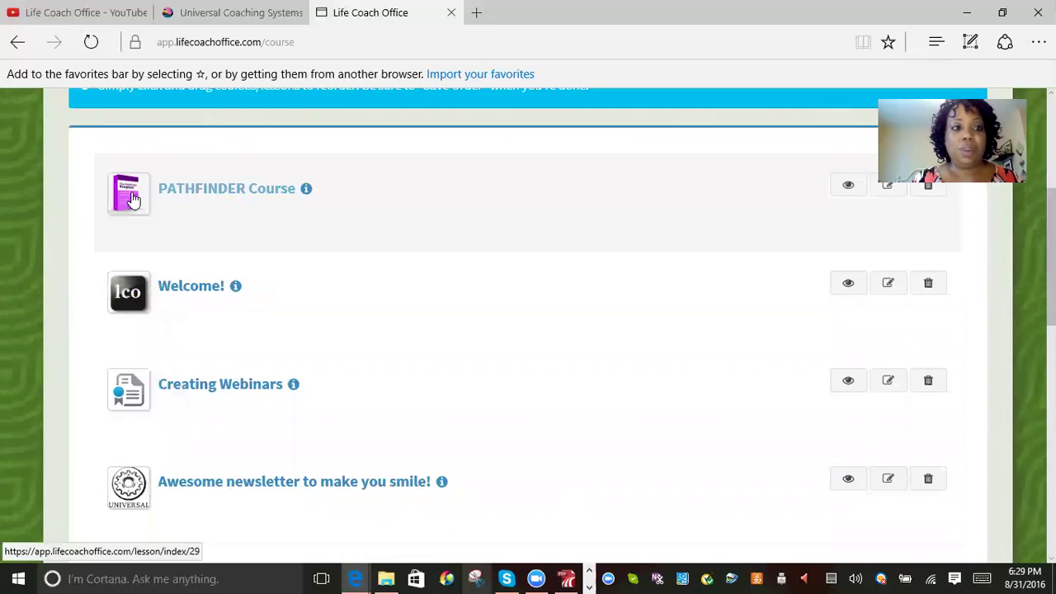
scroll(371, 312, "down", 4)
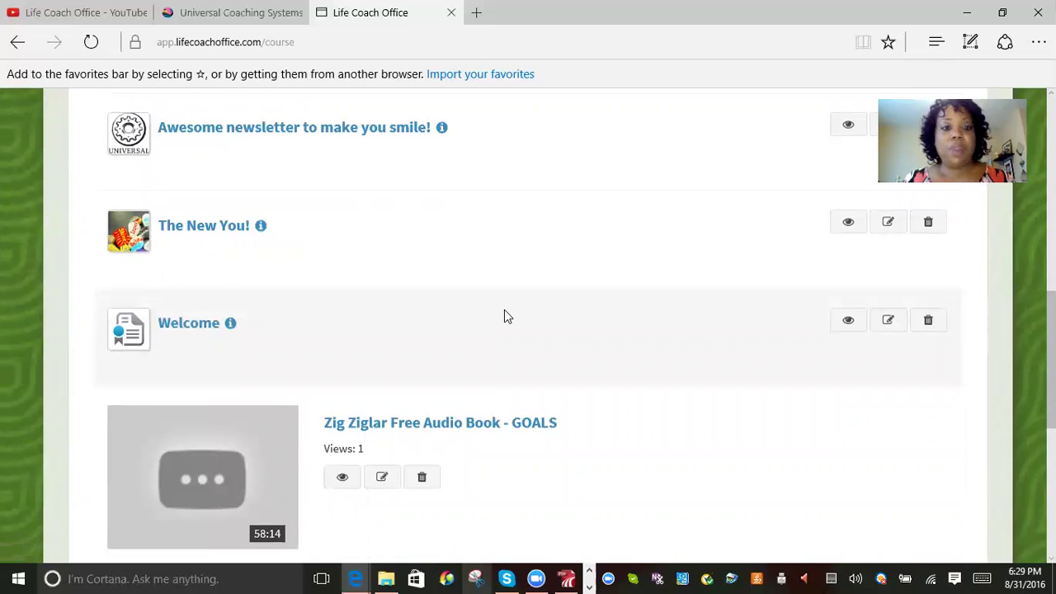
scroll(172, 410, "up", 4)
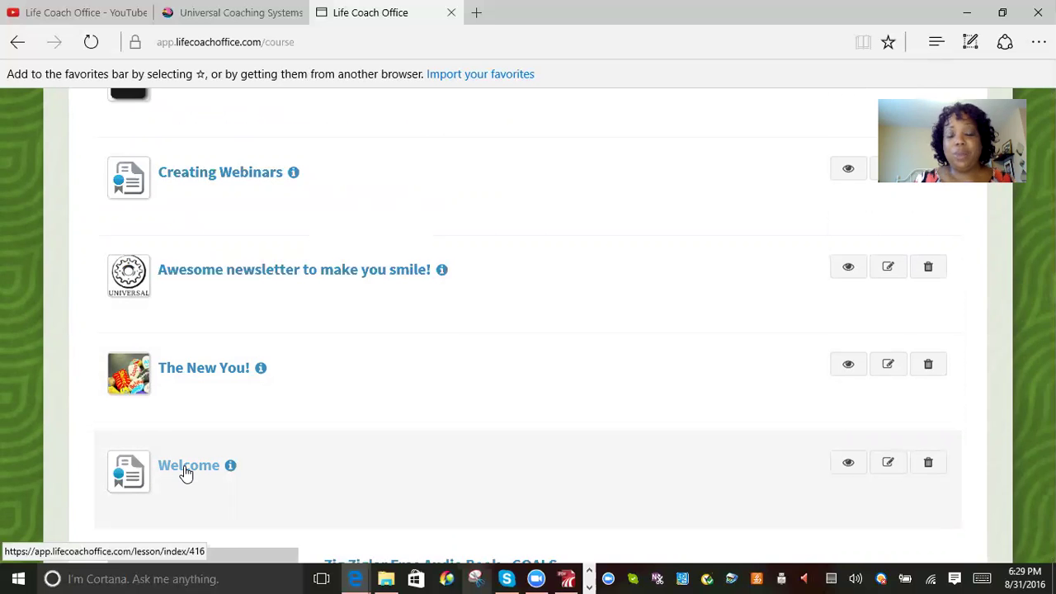
scroll(500, 403, "down", 5)
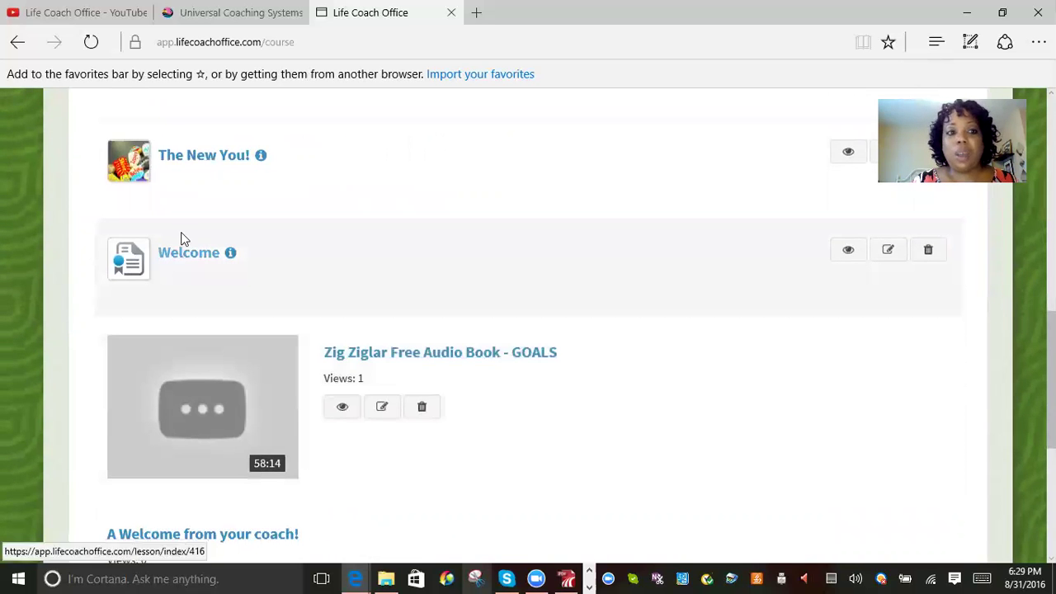
Open the newly added Welcome course, start a new lesson in it and look over the lesson's title and video fields.
left_click(186, 260)
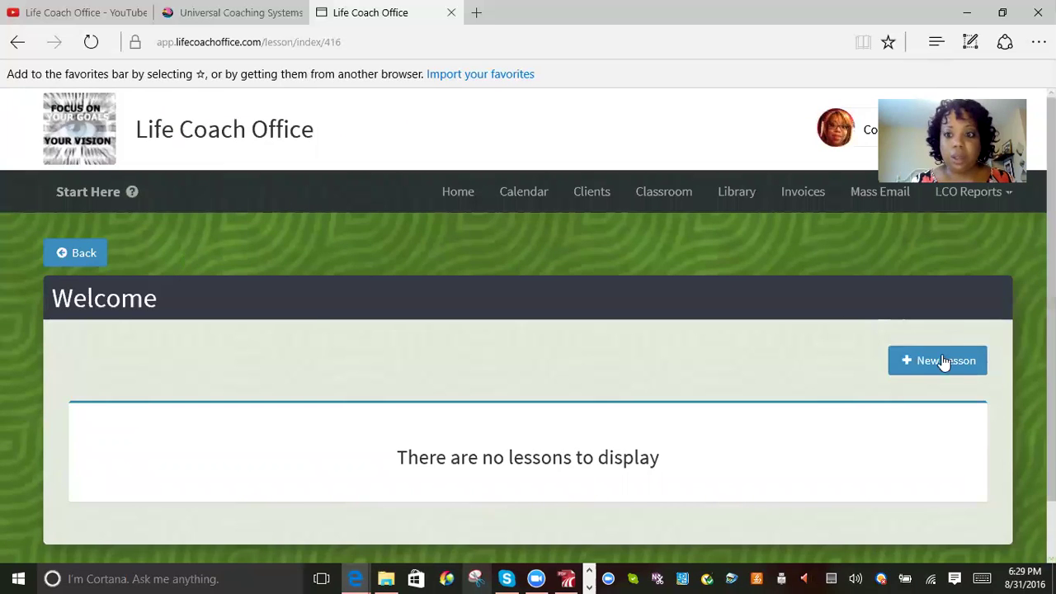
left_click(908, 363)
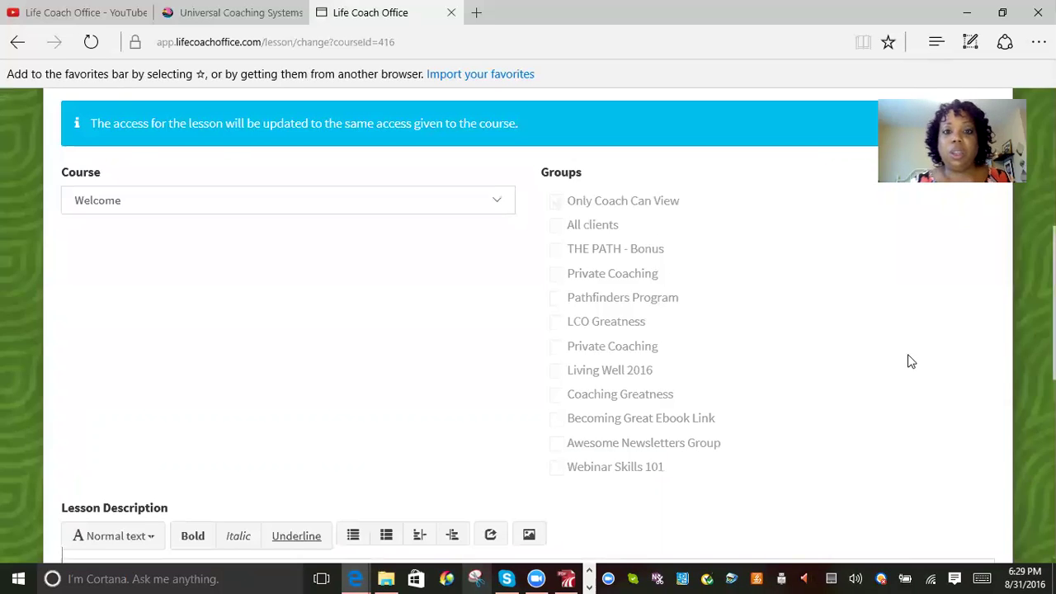
scroll(392, 272, "up", 4)
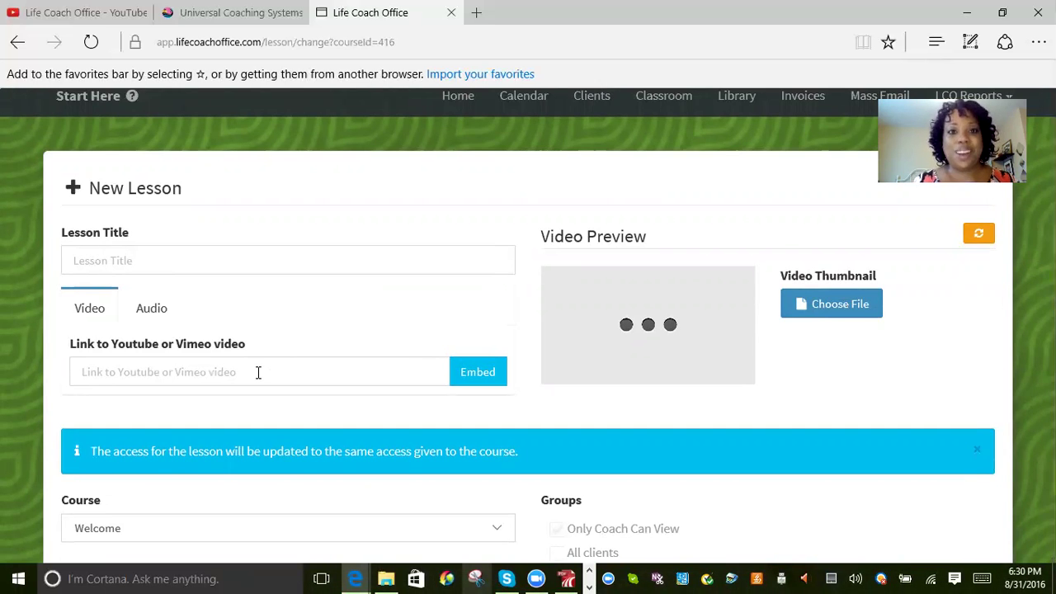
scroll(258, 372, "up", 1)
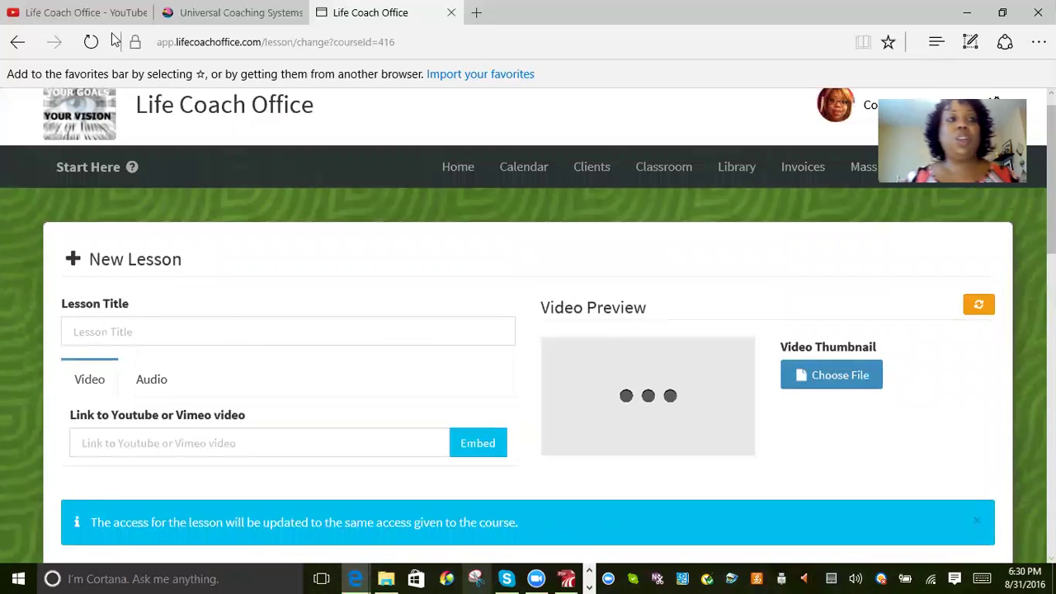
Switch to the Life Coach Office YouTube channel and examine its header, uploaded videos and created playlists.
left_click(89, 13)
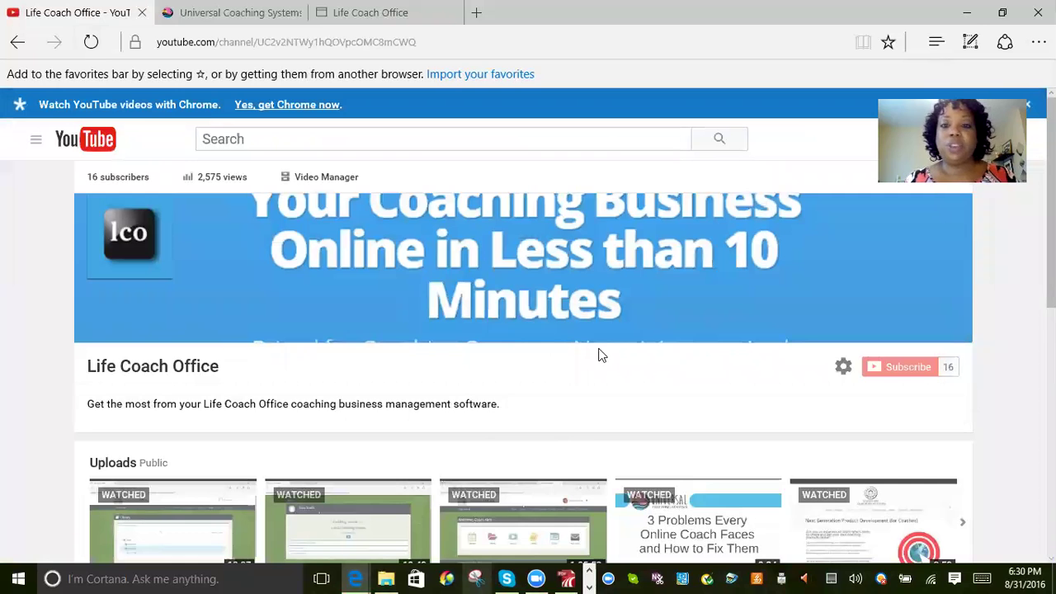
scroll(600, 355, "down", 1)
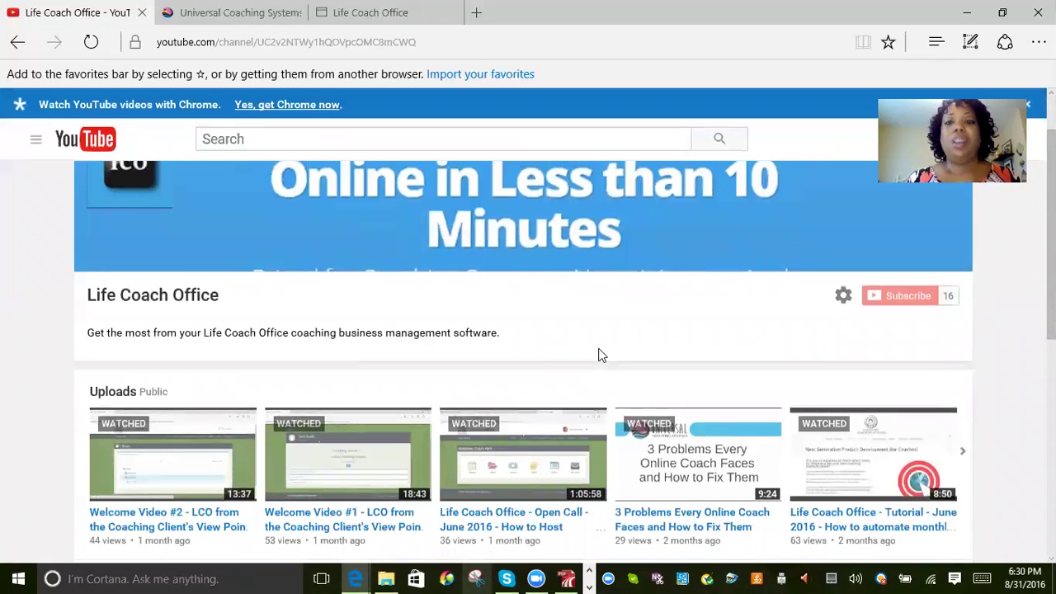
scroll(599, 344, "up", 1)
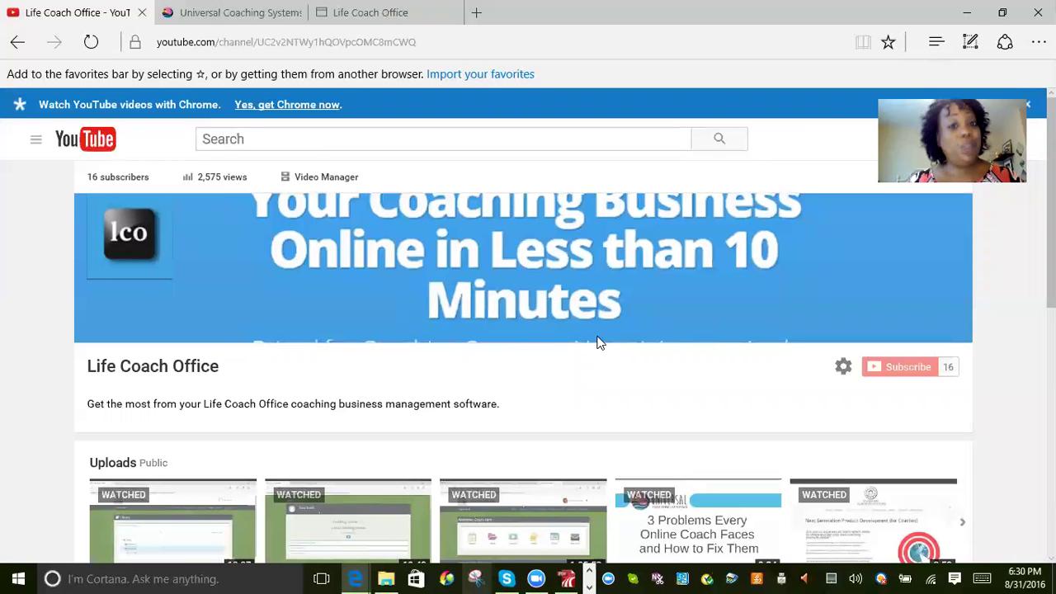
scroll(509, 349, "down", 3)
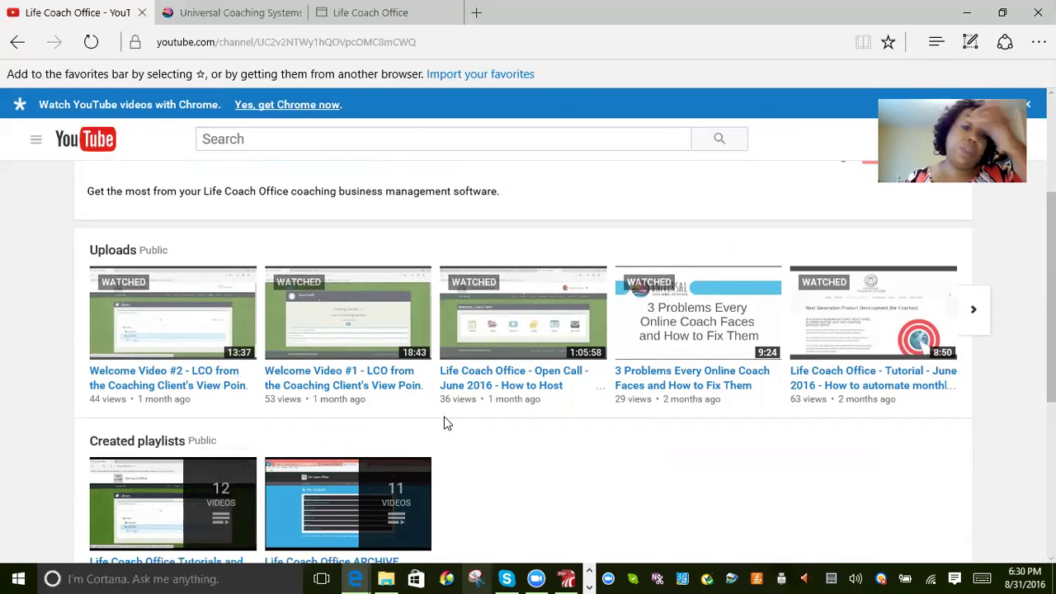
scroll(443, 422, "up", 1)
scroll(629, 329, "down", 3)
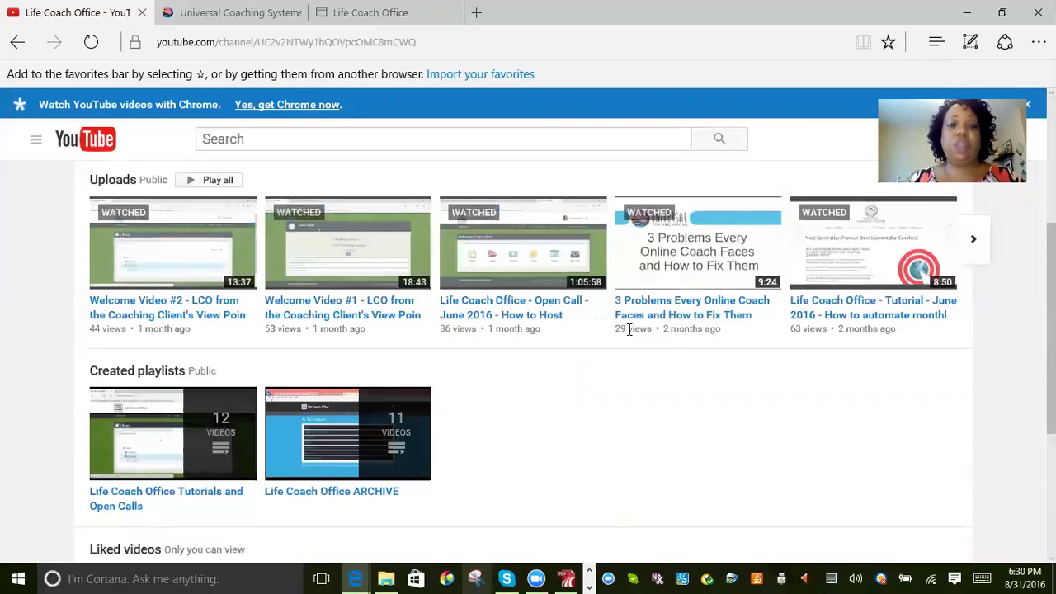
scroll(629, 329, "up", 2)
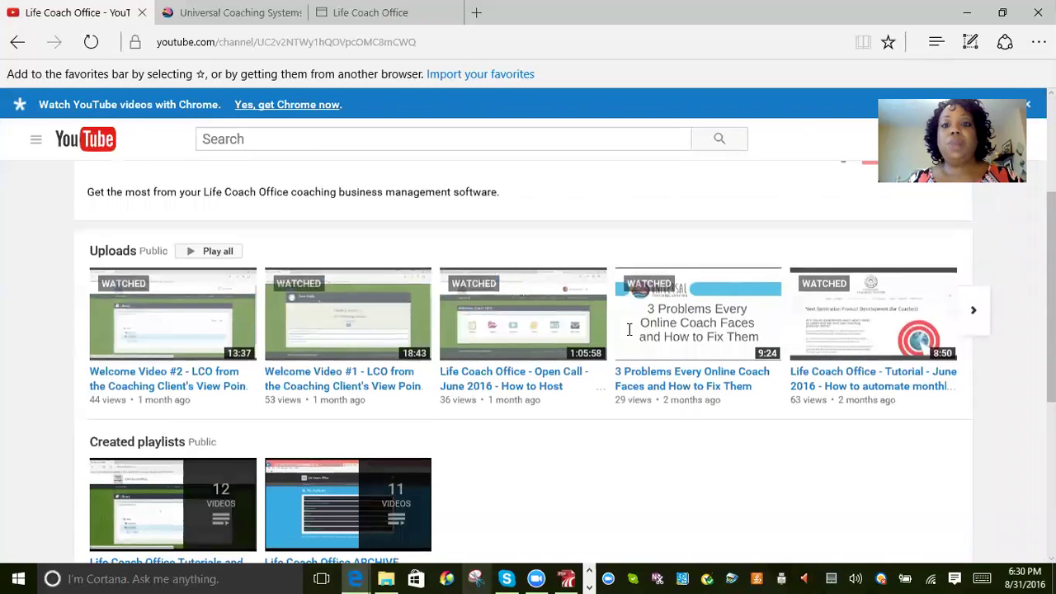
scroll(423, 416, "down", 1)
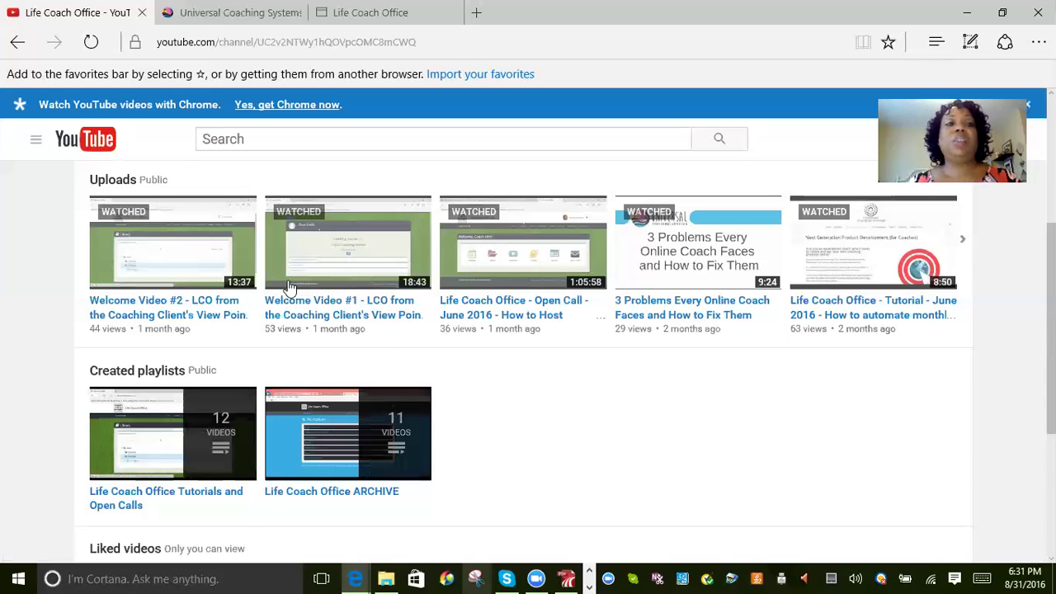
scroll(717, 276, "up", 3)
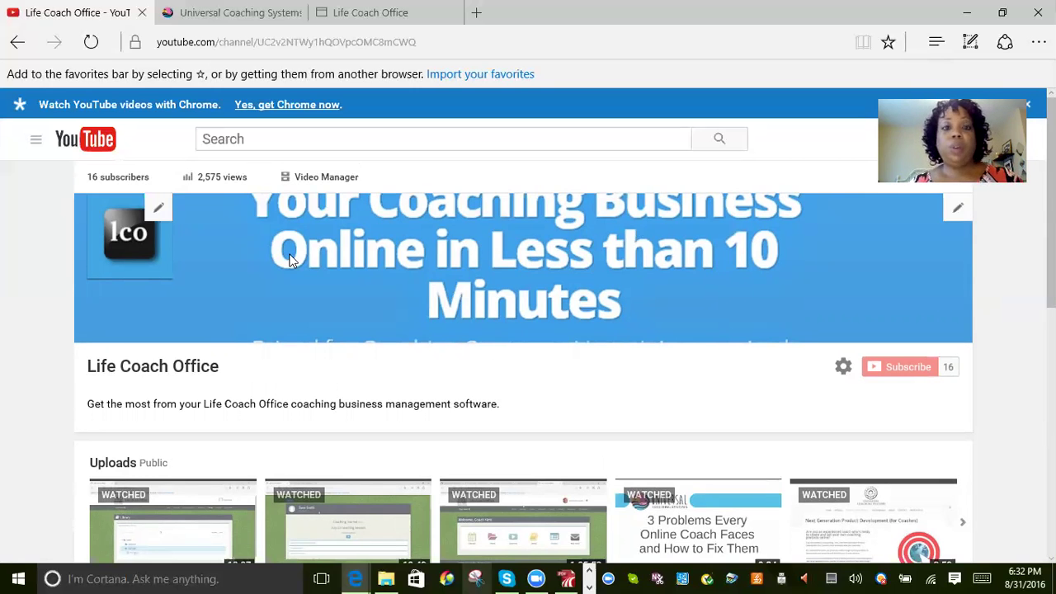
Return to the Life Coach Office channel by way of the YouTube home page and open the video upload page.
left_click(34, 142)
left_click(68, 189)
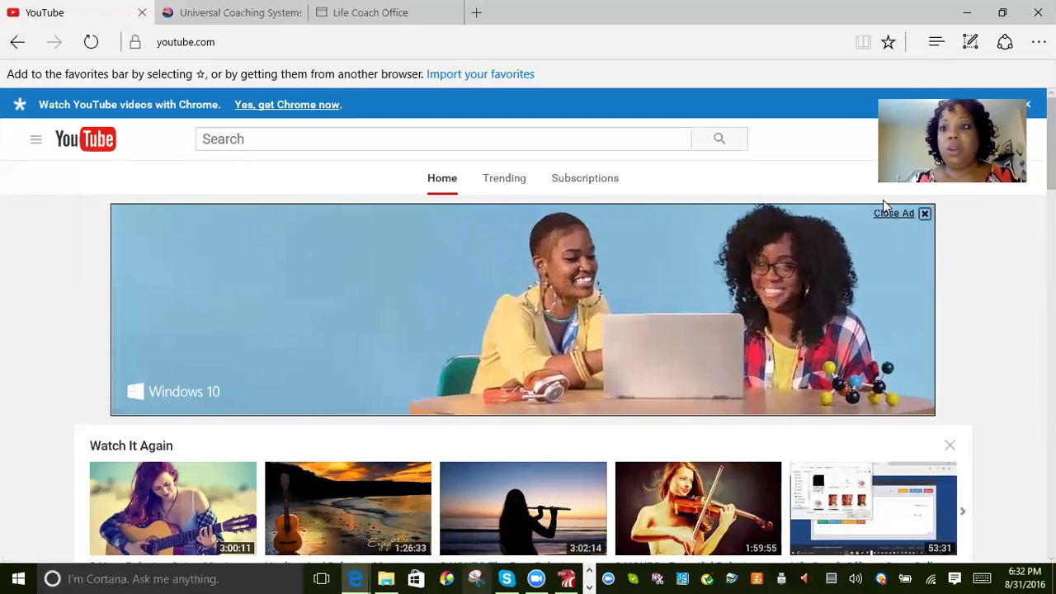
left_click(33, 142)
left_click(66, 209)
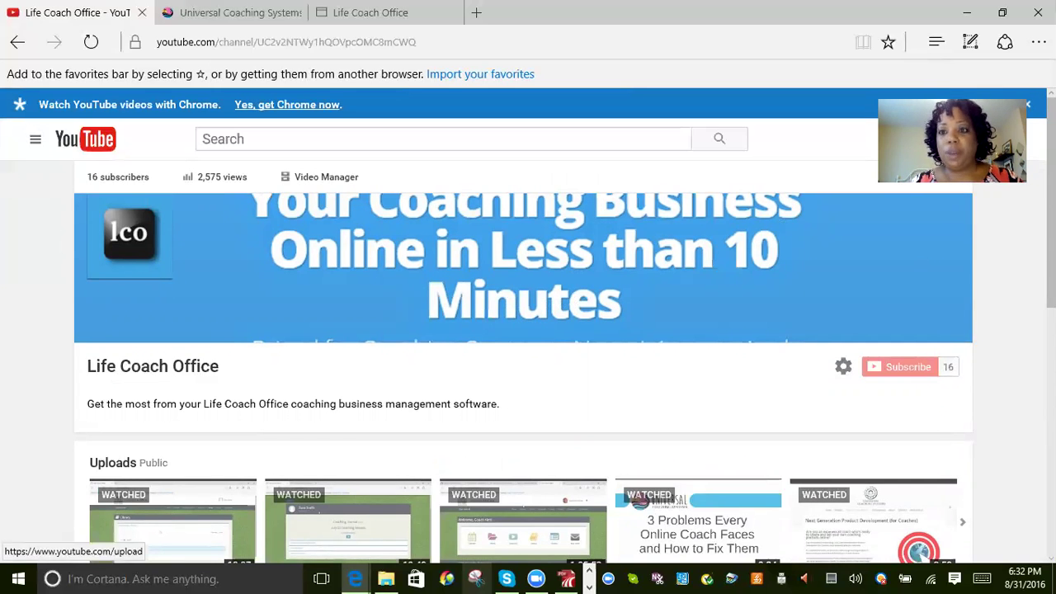
key("F5")
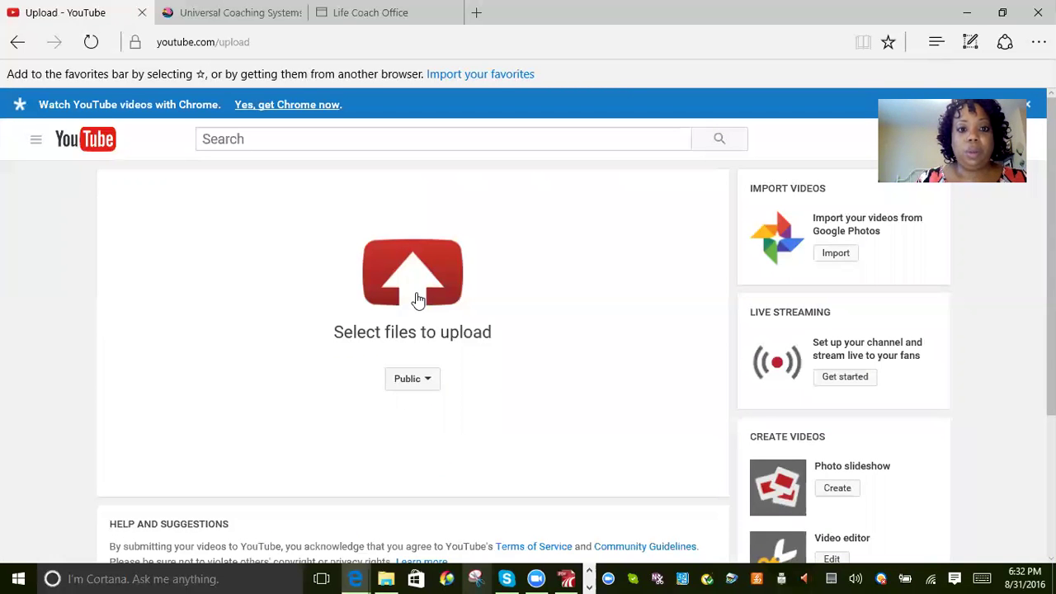
Try to upload the file "Welcome Video #2" from the OneDrive videos folder.
left_click(417, 299)
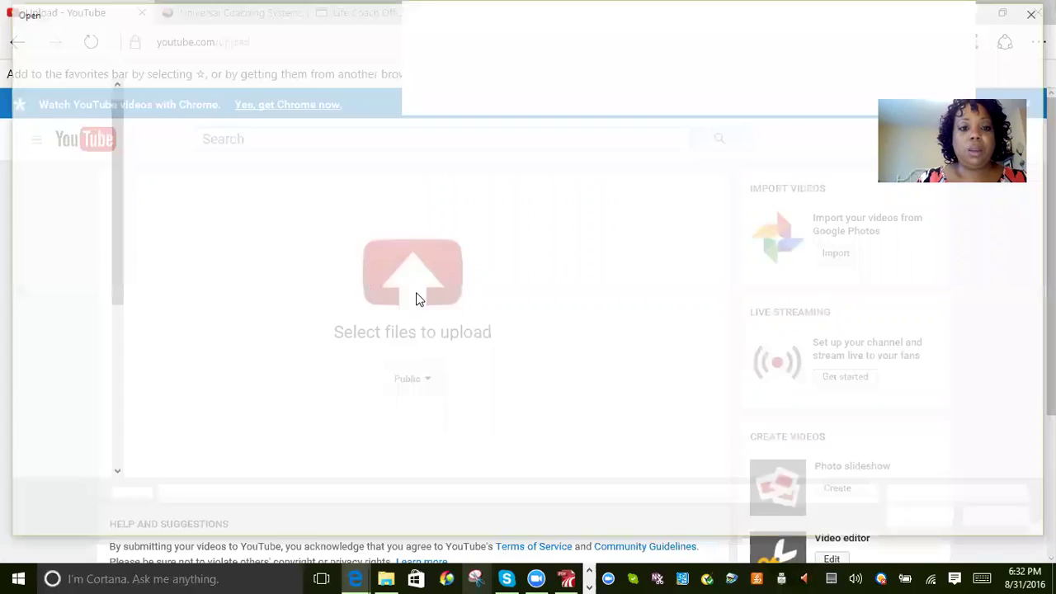
left_click_drag(114, 240, 92, 345)
left_click(64, 362)
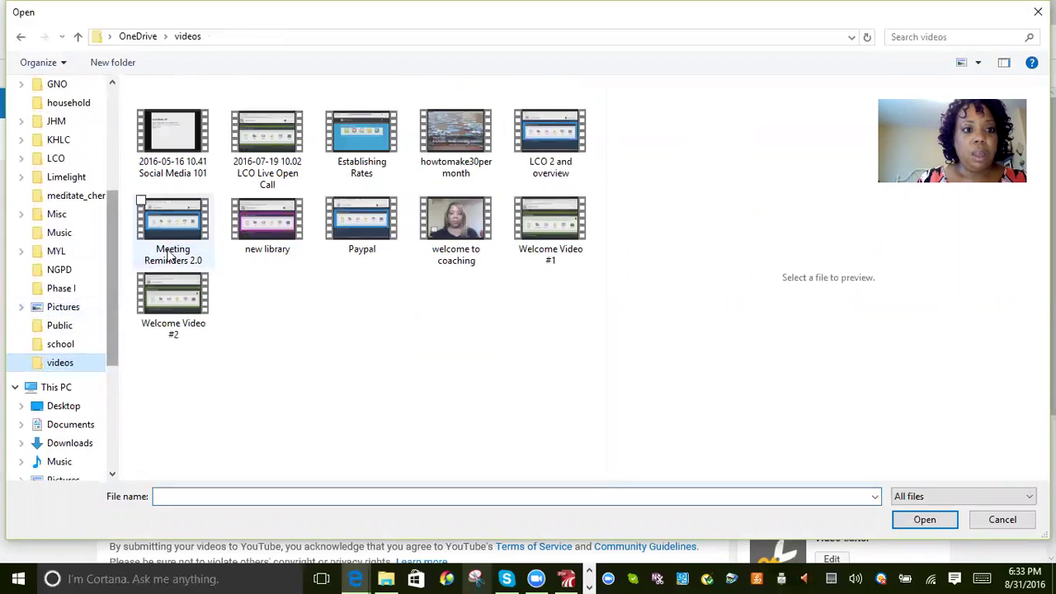
left_click(175, 298)
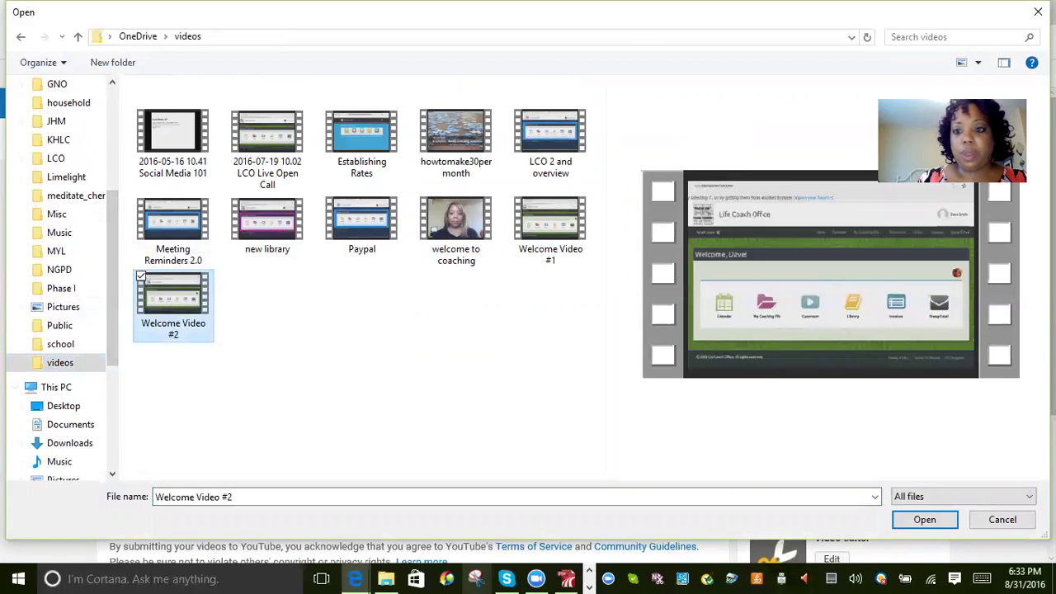
left_click(931, 522)
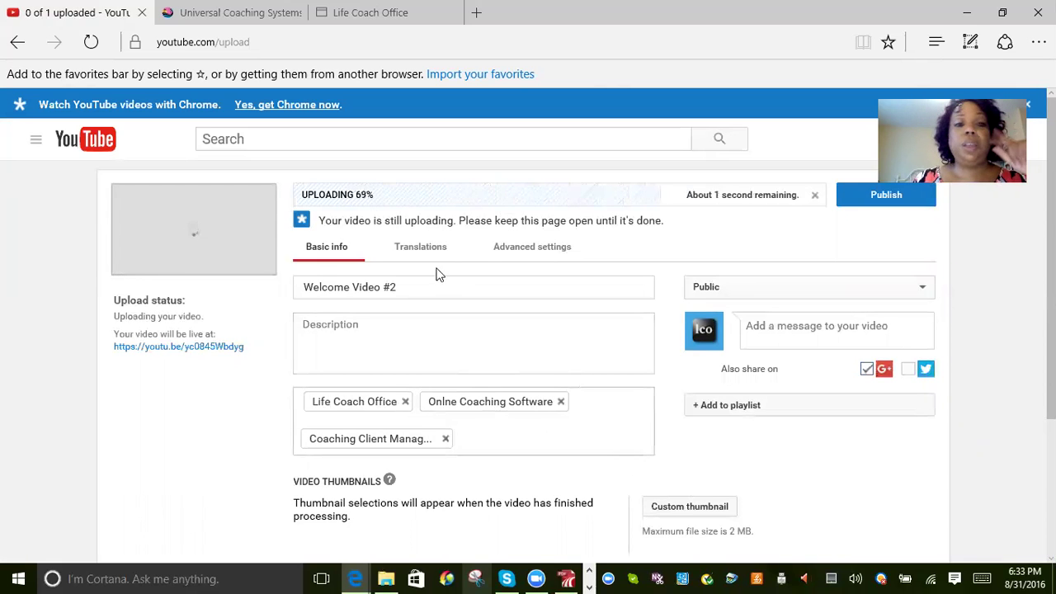
Try the Unlisted privacy option for the uploading Welcome Video #2 and switch it back to Public.
left_click(400, 330)
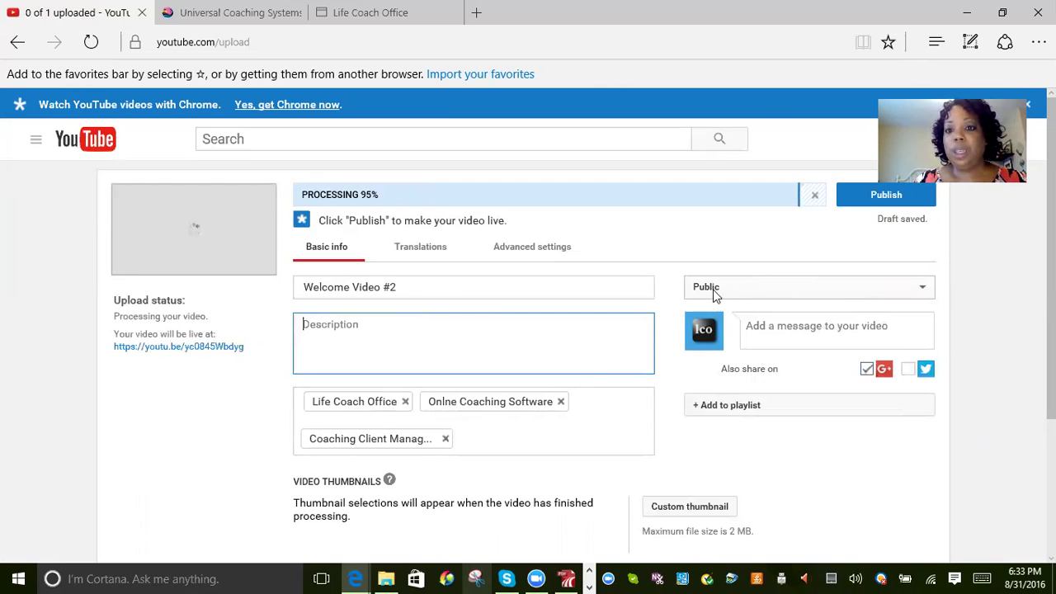
left_click(924, 291)
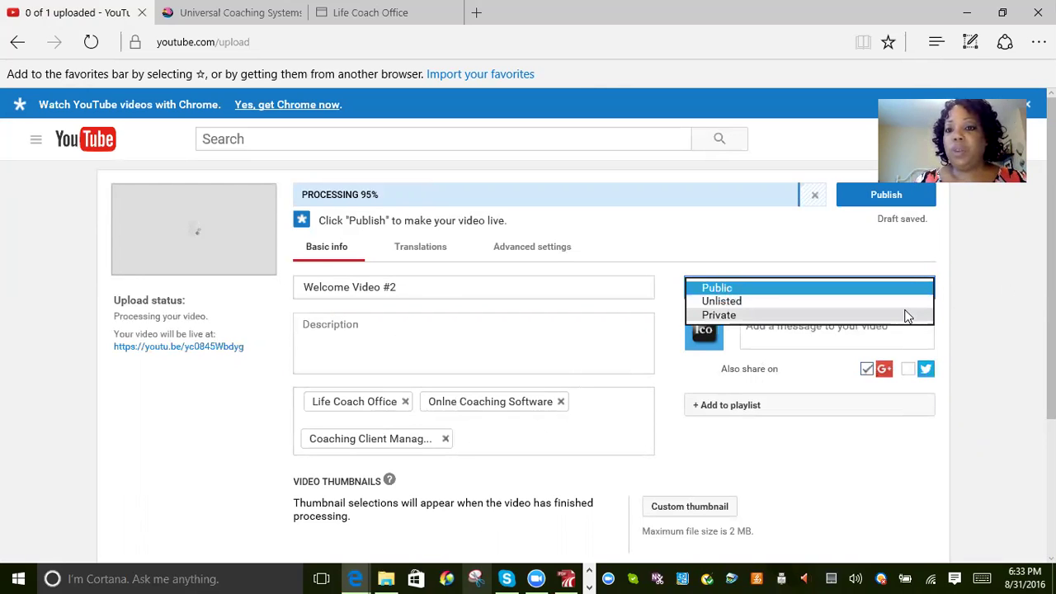
left_click(900, 299)
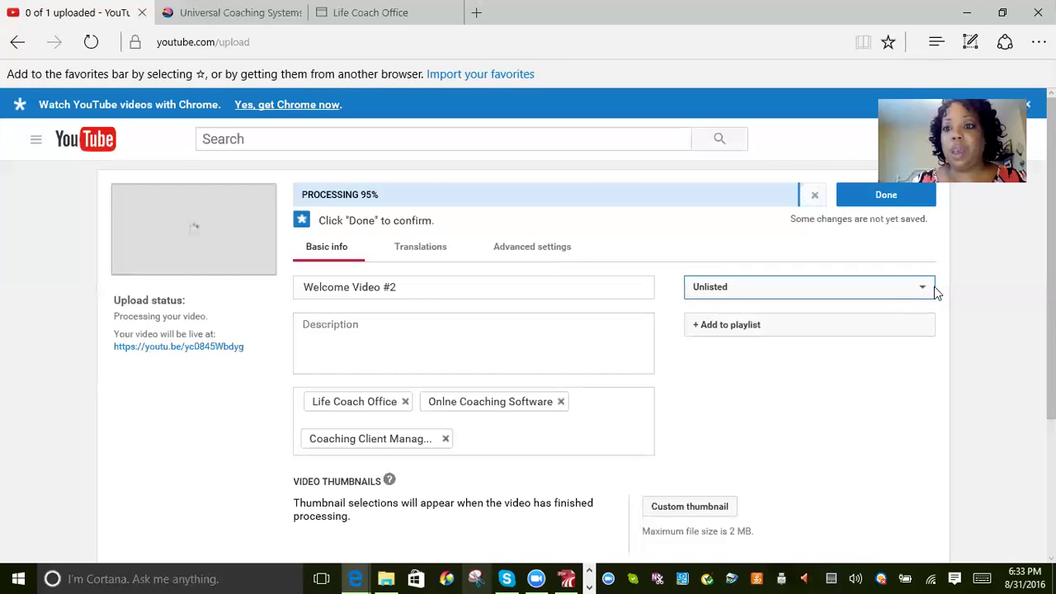
left_click(926, 287)
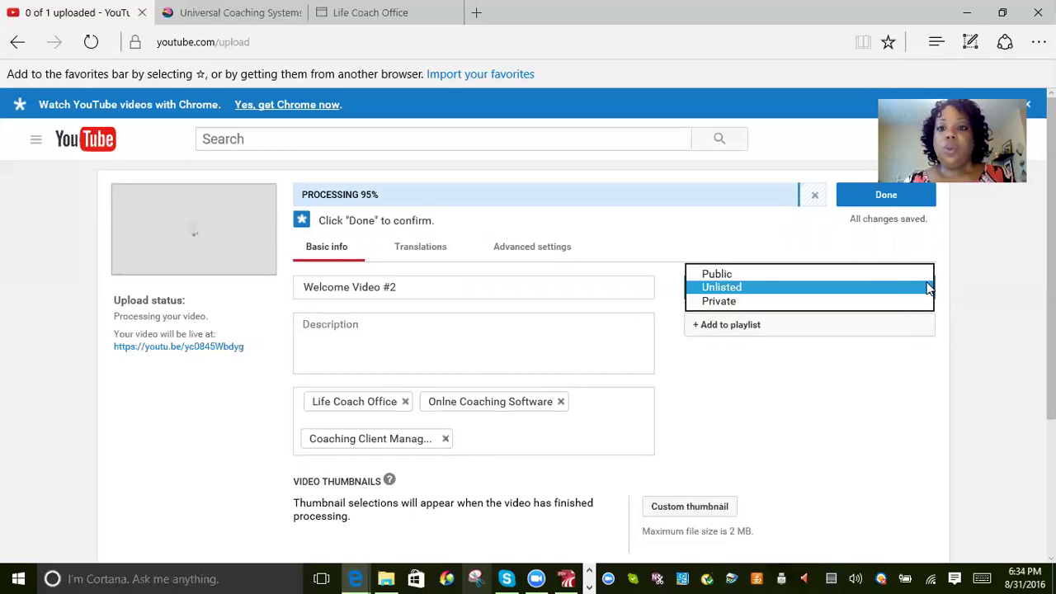
left_click(872, 277)
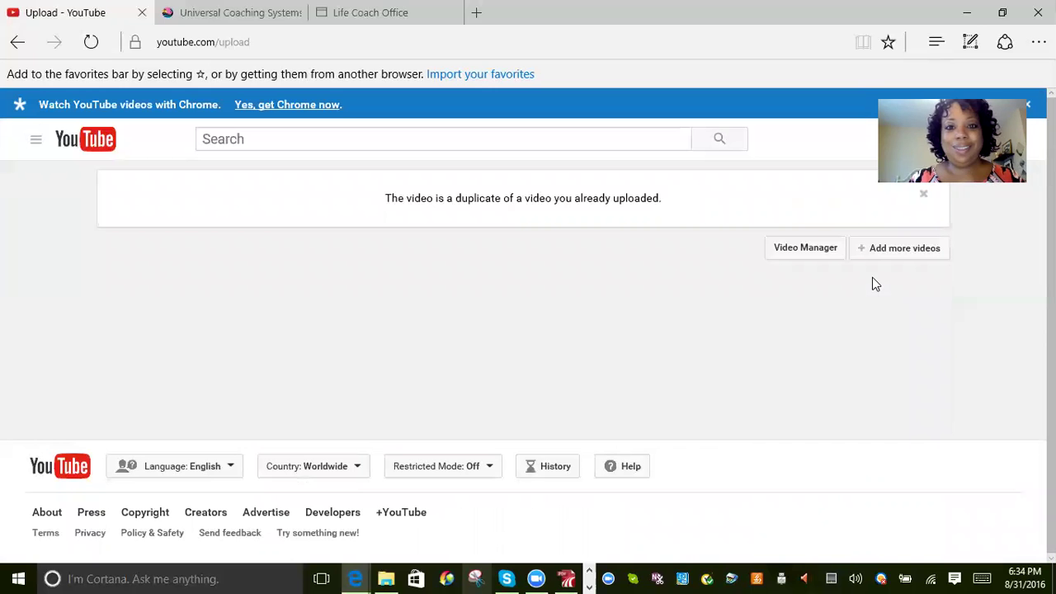
Look up the newest Welcome Video #2 entry in the Video Manager and open its watch page.
left_click(814, 248)
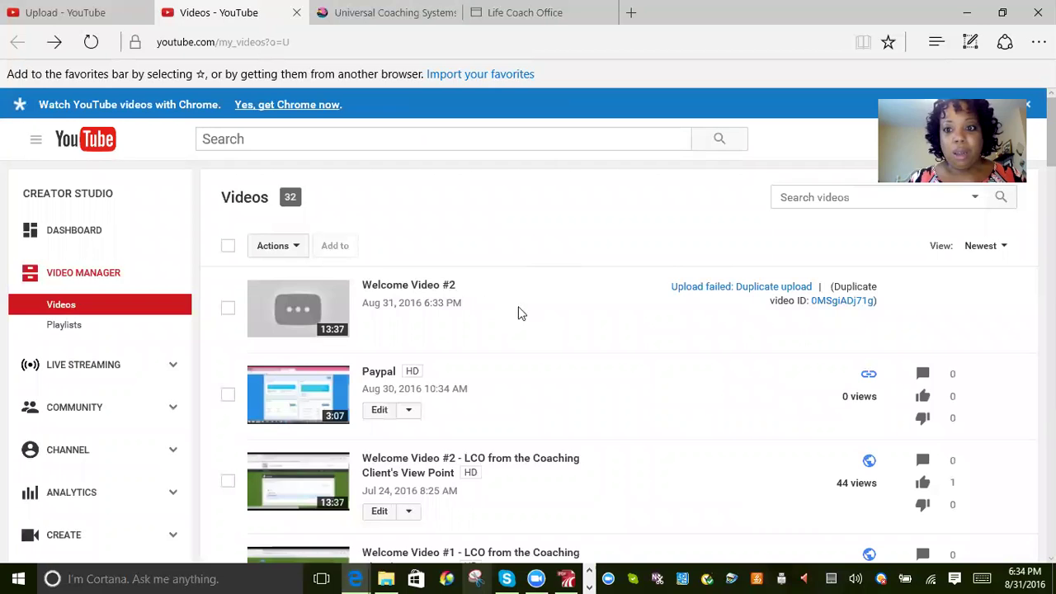
left_click(333, 311)
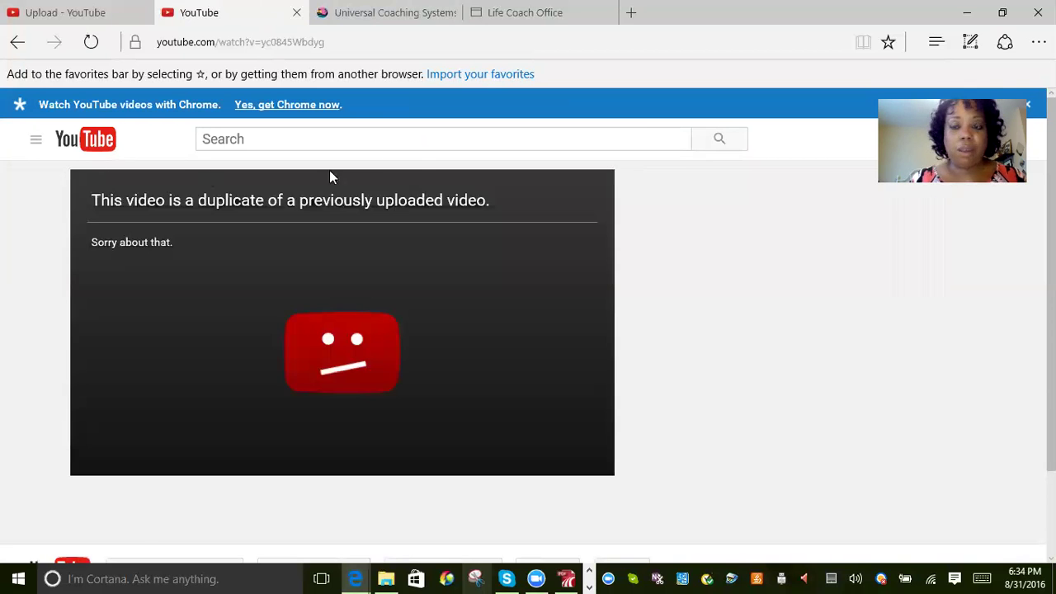
Open the video upload page again and set the privacy for new uploads to Unlisted.
left_click(932, 138)
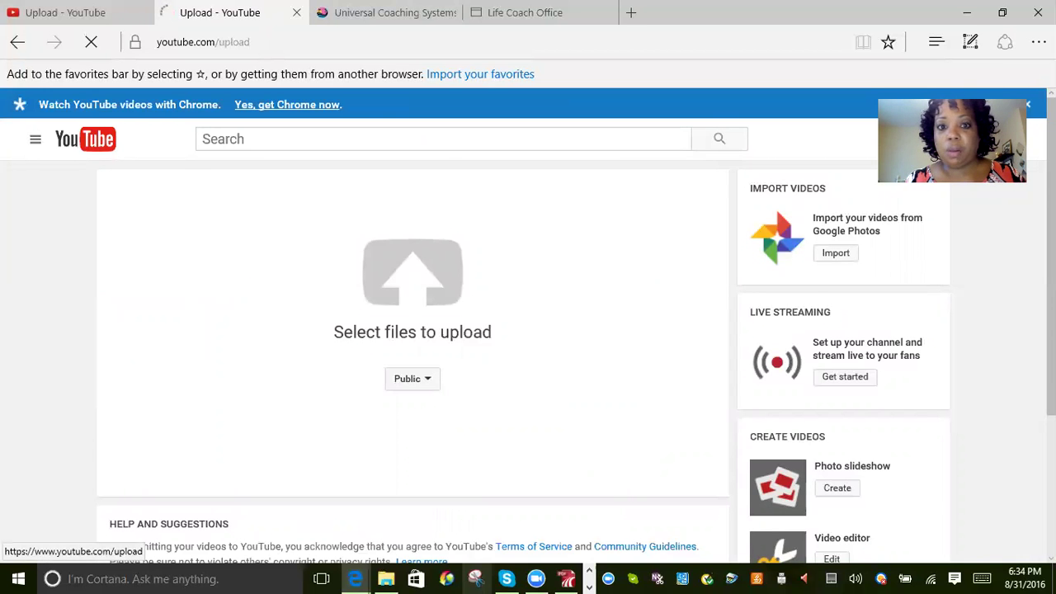
left_click(428, 381)
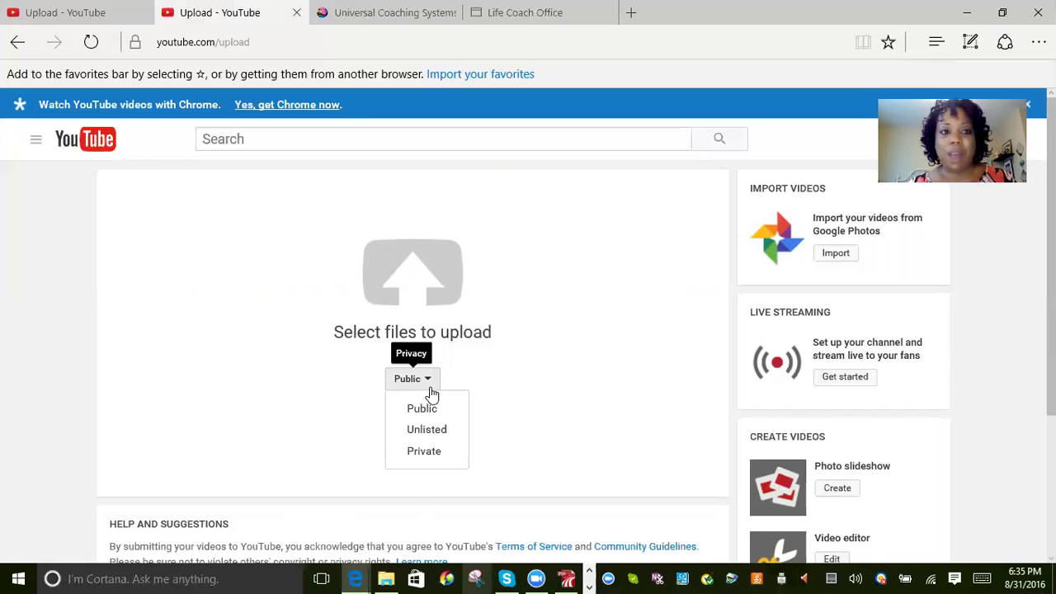
left_click(428, 433)
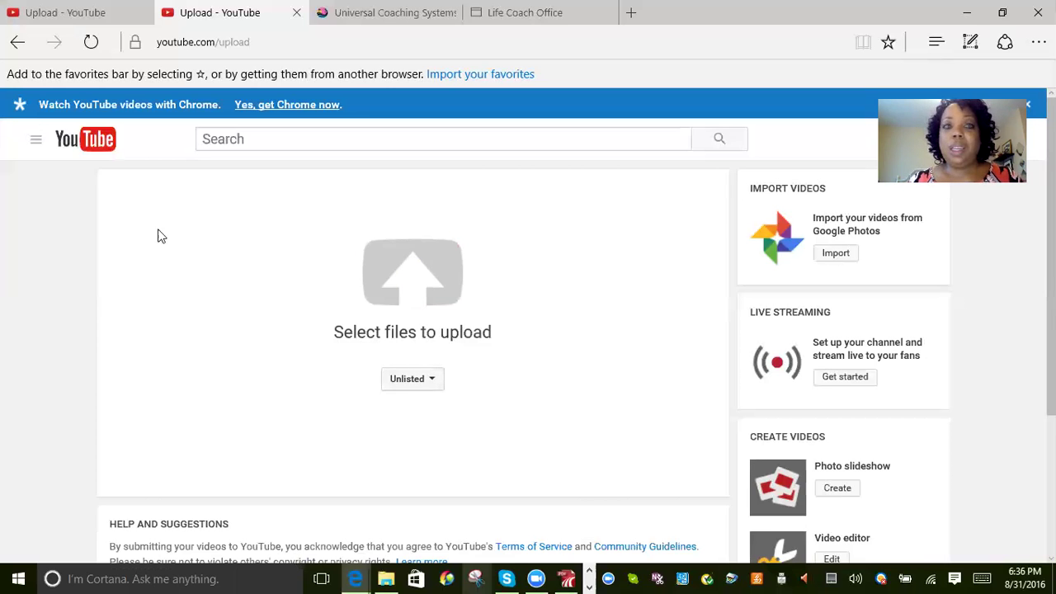
Open "Welcome Video #2 - LCO from the Coaching Client's View Point" from My Channel's uploads and pause its playback.
left_click(37, 141)
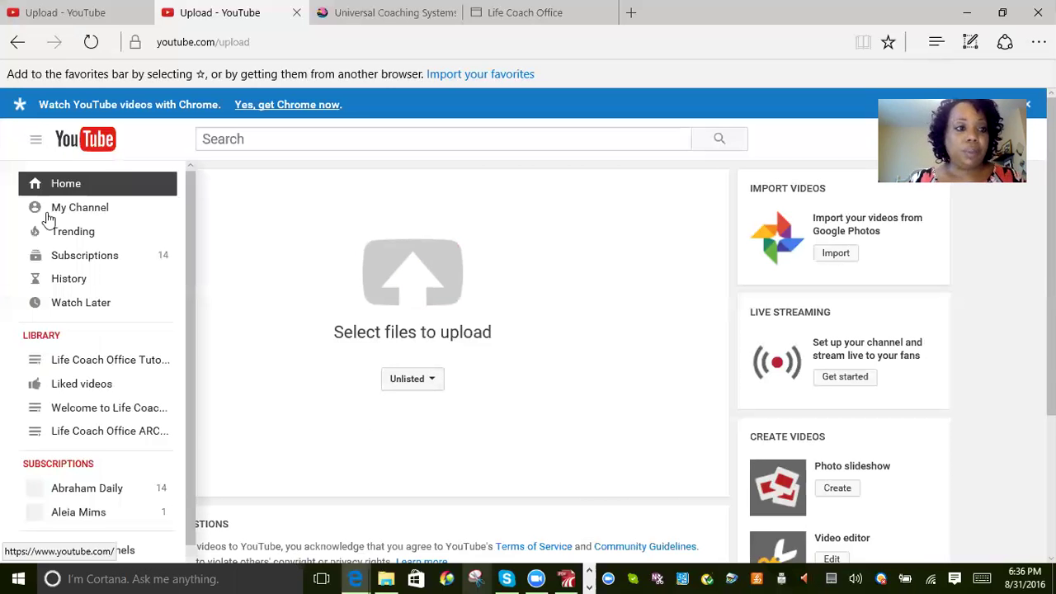
left_click(72, 216)
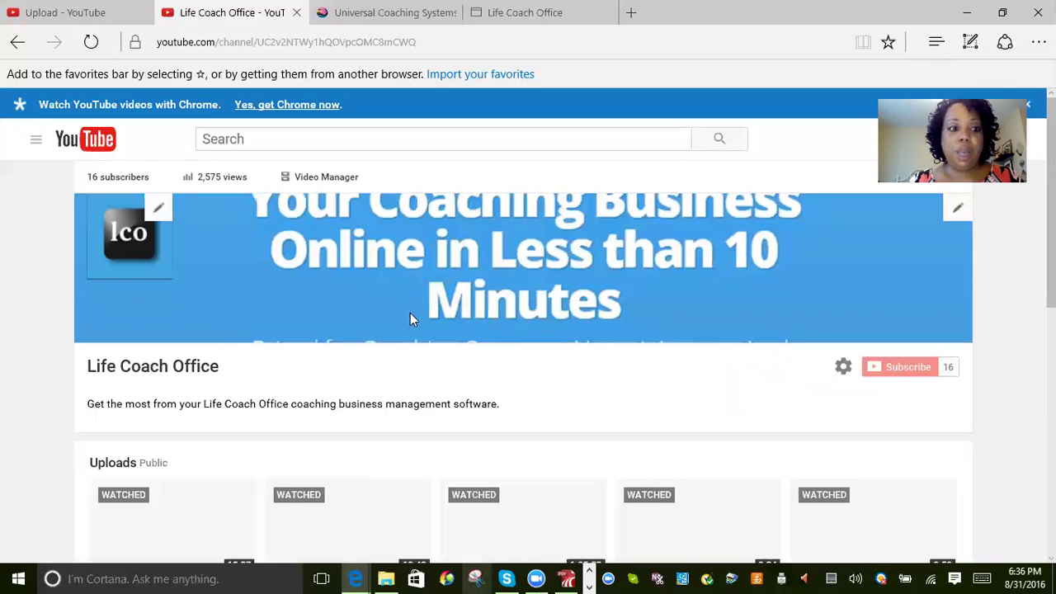
scroll(400, 370, "down", 1)
scroll(400, 371, "down", 3)
scroll(400, 370, "up", 1)
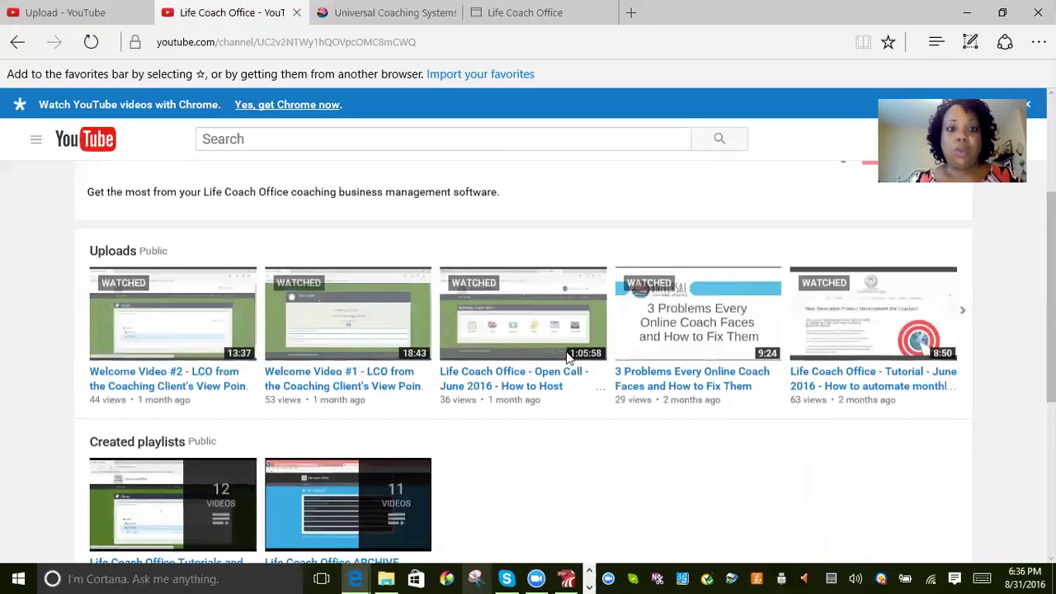
left_click(163, 385)
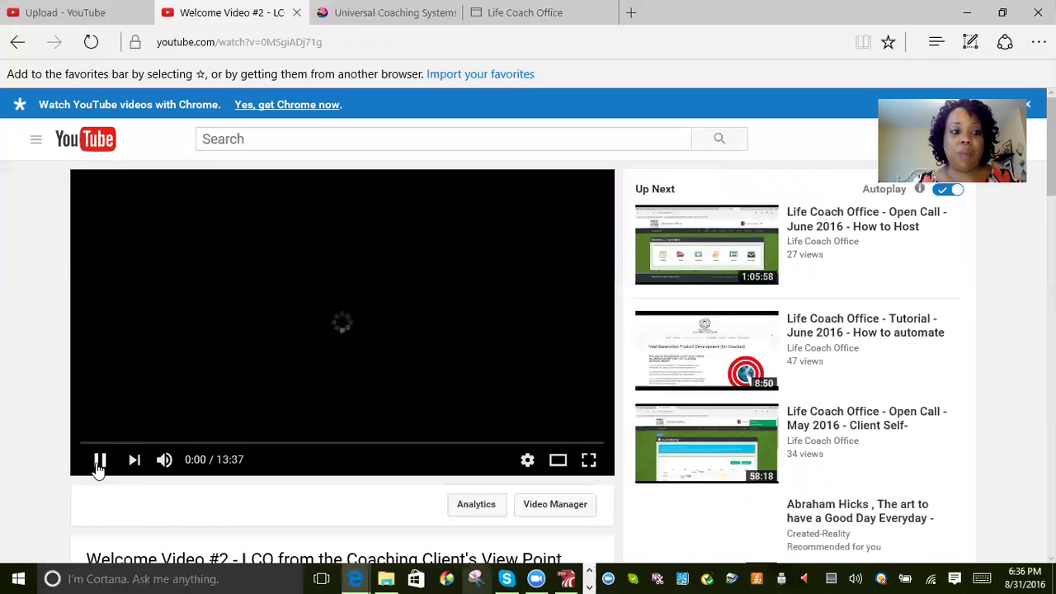
left_click(97, 464)
Open the sharing options for "Welcome Video #2 - LCO from the Coaching Client's View Point" and copy its share link.
scroll(445, 392, "down", 2)
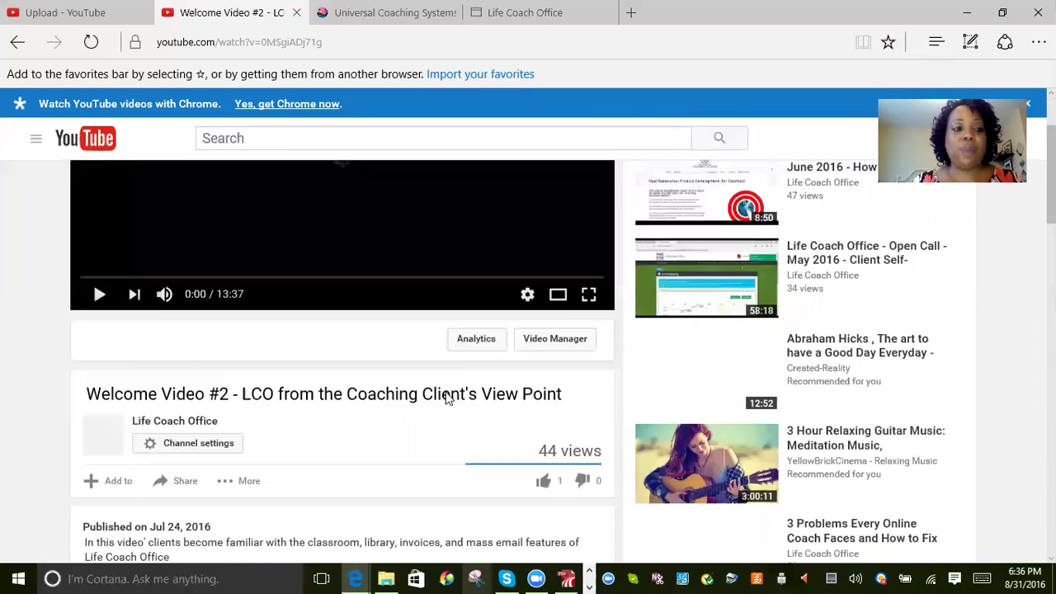
scroll(445, 392, "up", 1)
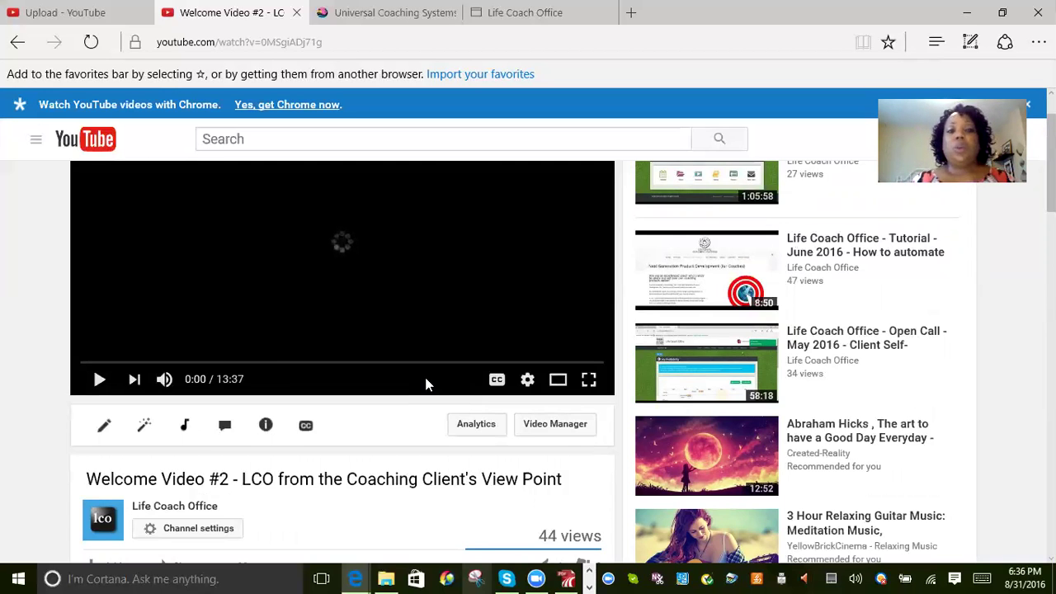
scroll(485, 338, "up", 1)
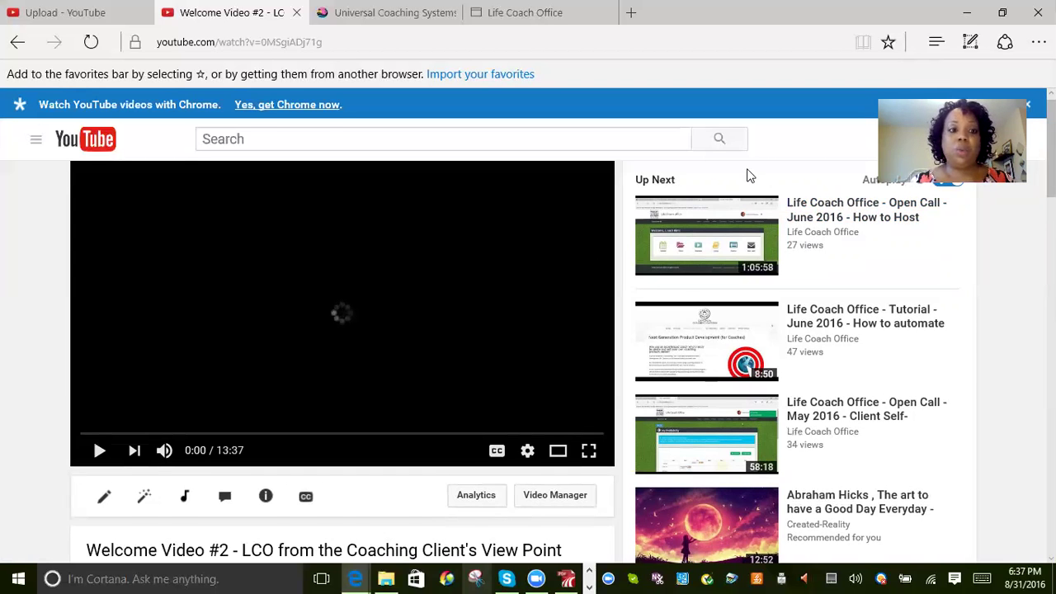
scroll(749, 175, "down", 5)
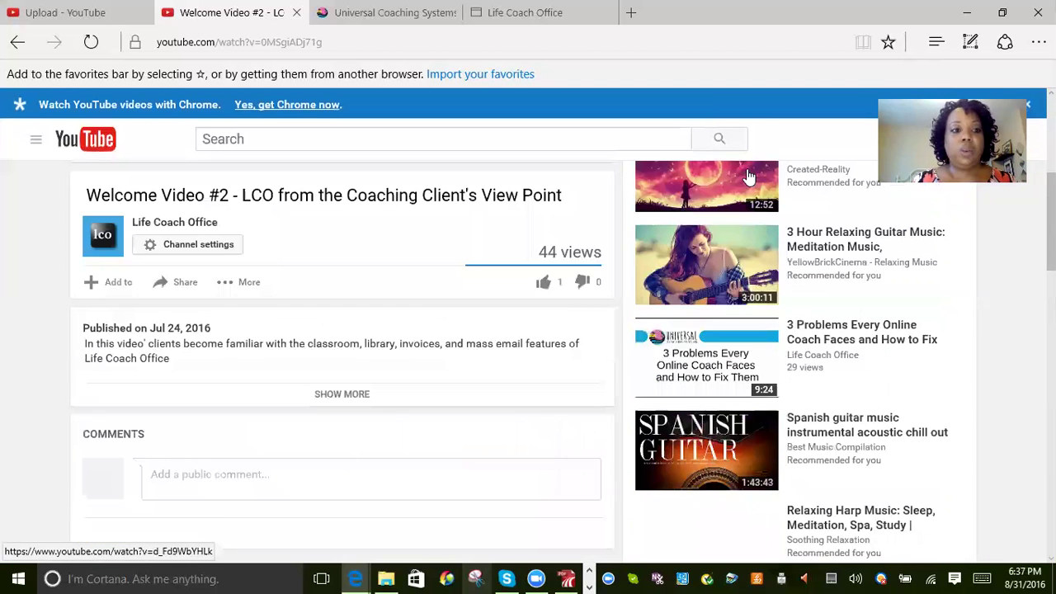
left_click(183, 286)
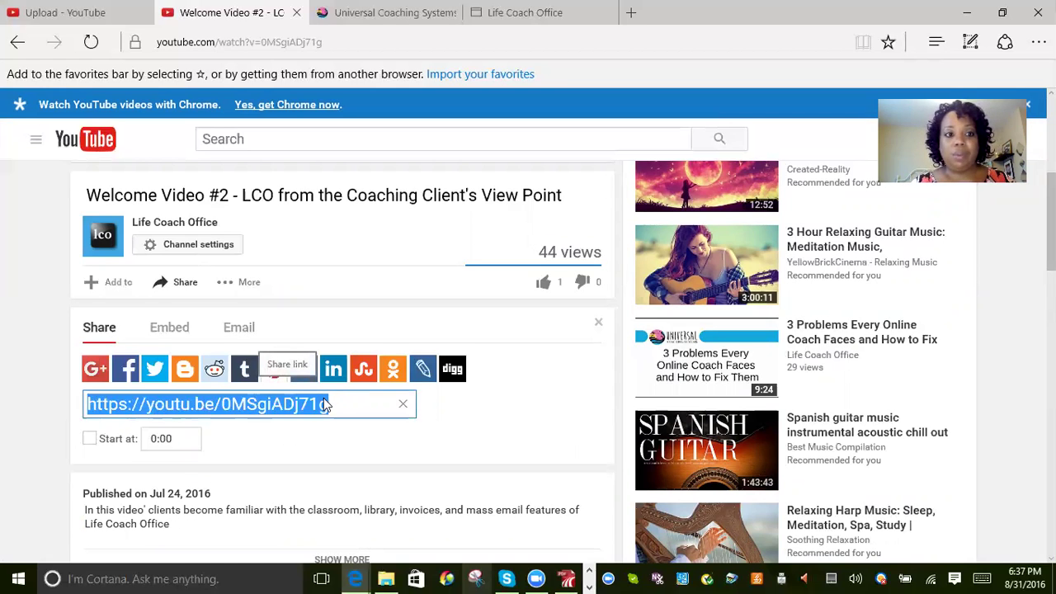
right_click(244, 401)
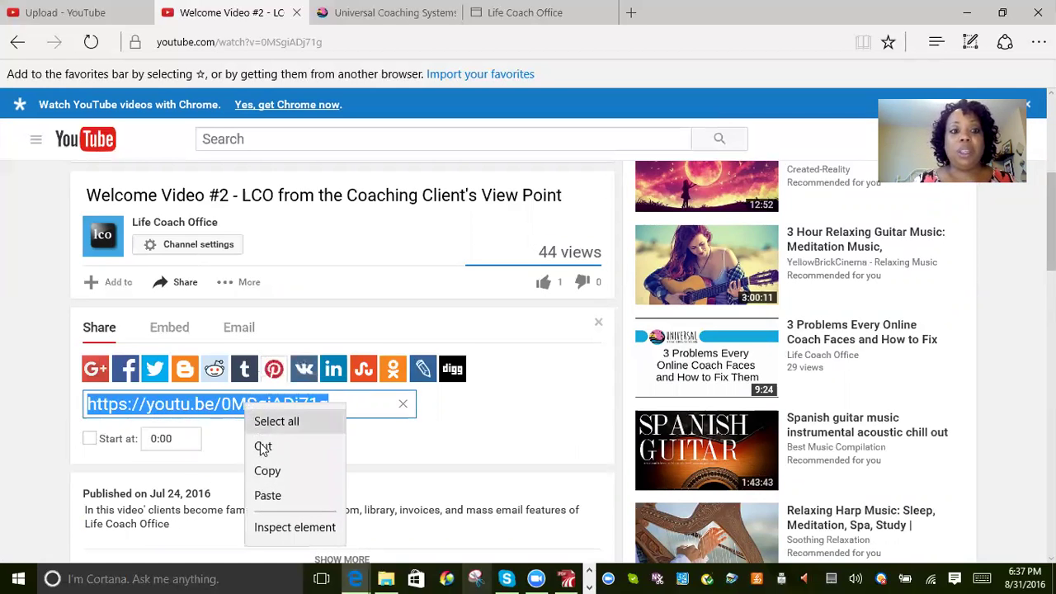
left_click(266, 471)
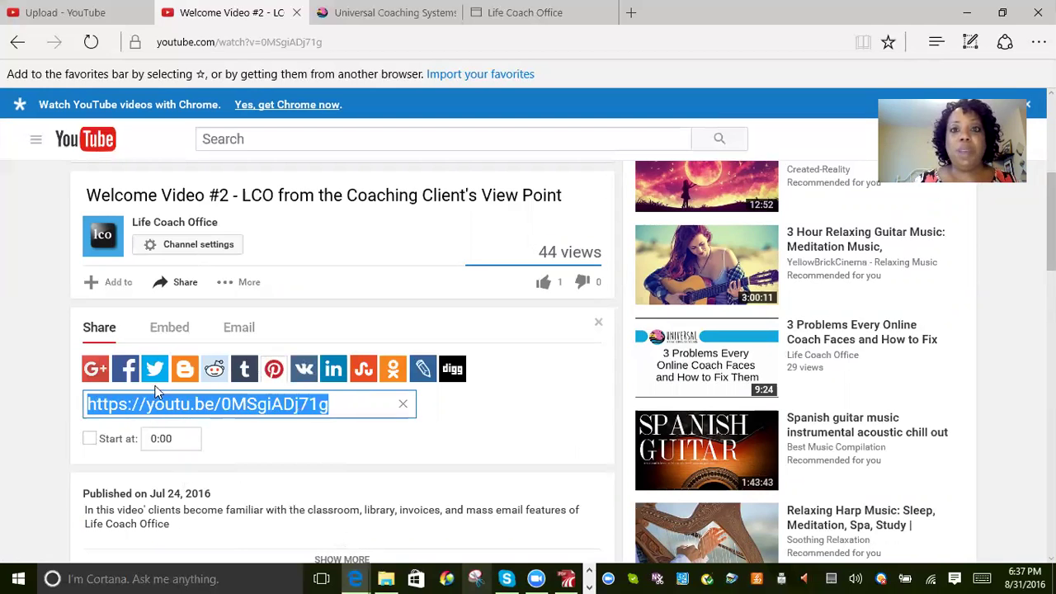
left_click(582, 14)
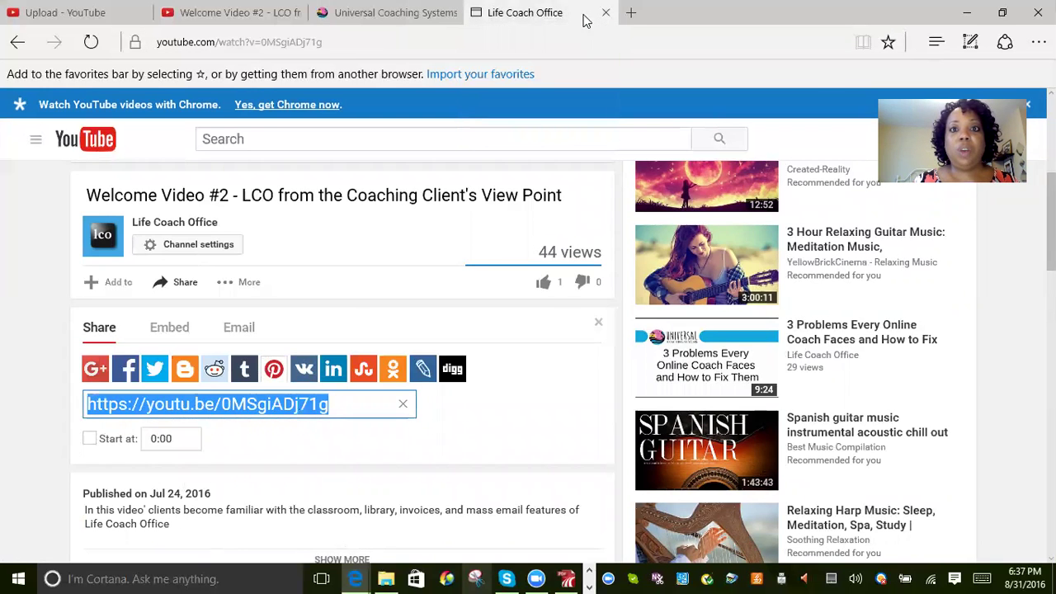
scroll(213, 409, "down", 1)
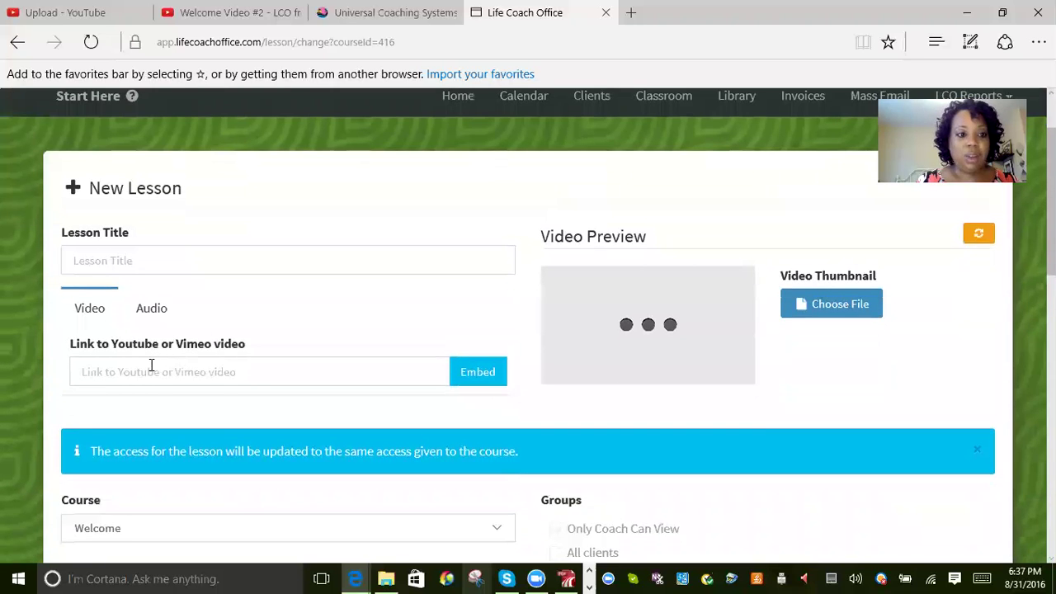
right_click(146, 385)
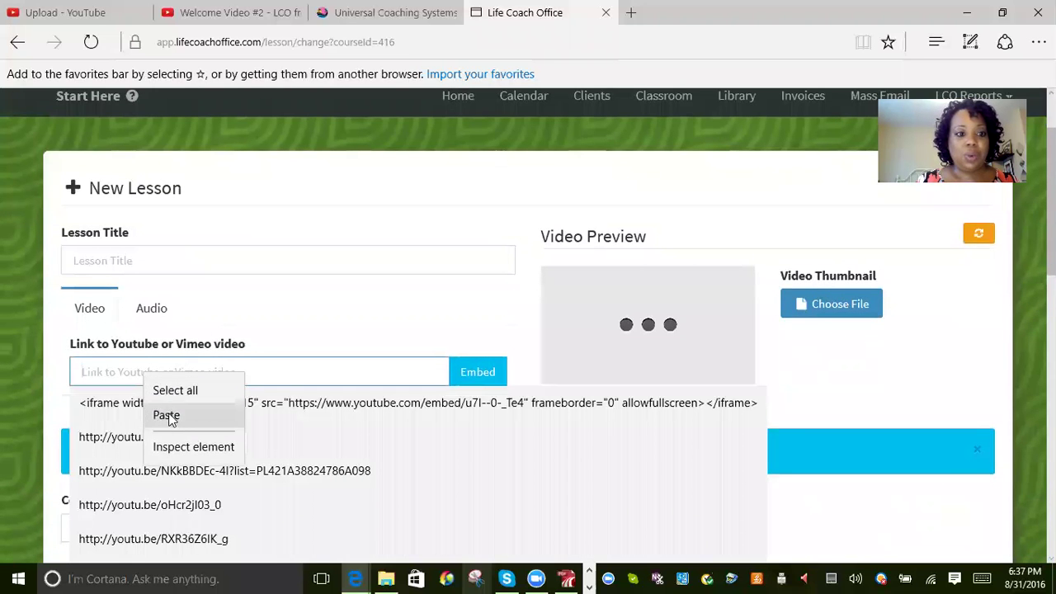
left_click(165, 411)
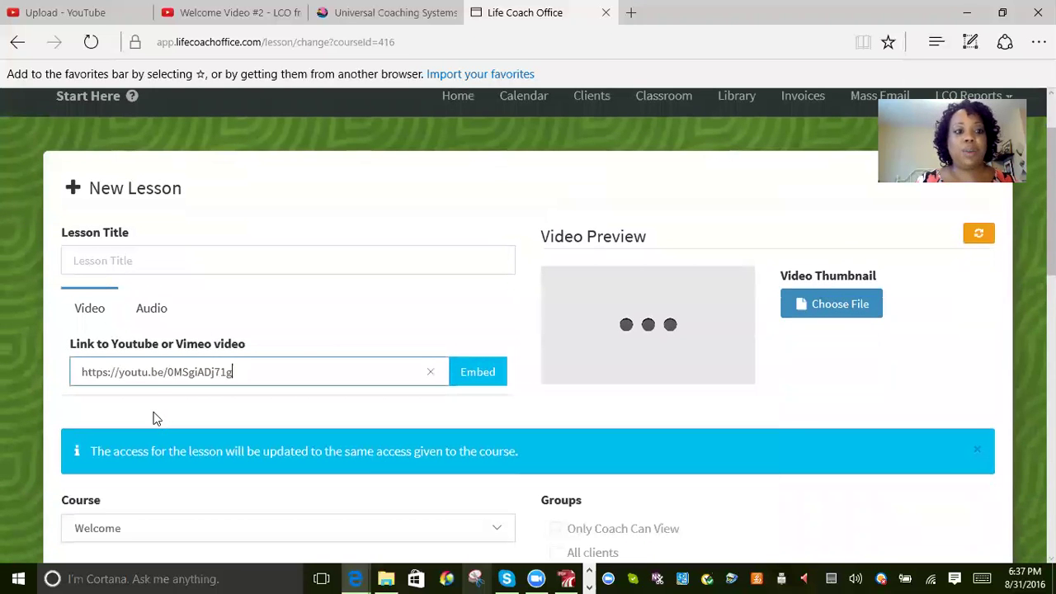
left_click(338, 315)
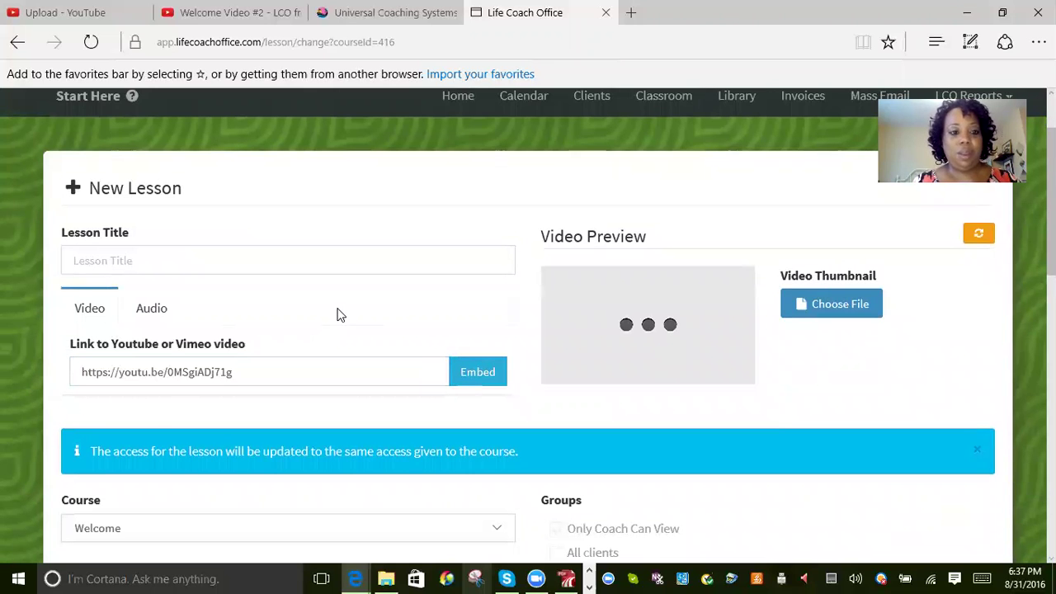
Title the new lesson "A Welcome from your coach!" using the suggested earlier entry.
left_click(295, 259)
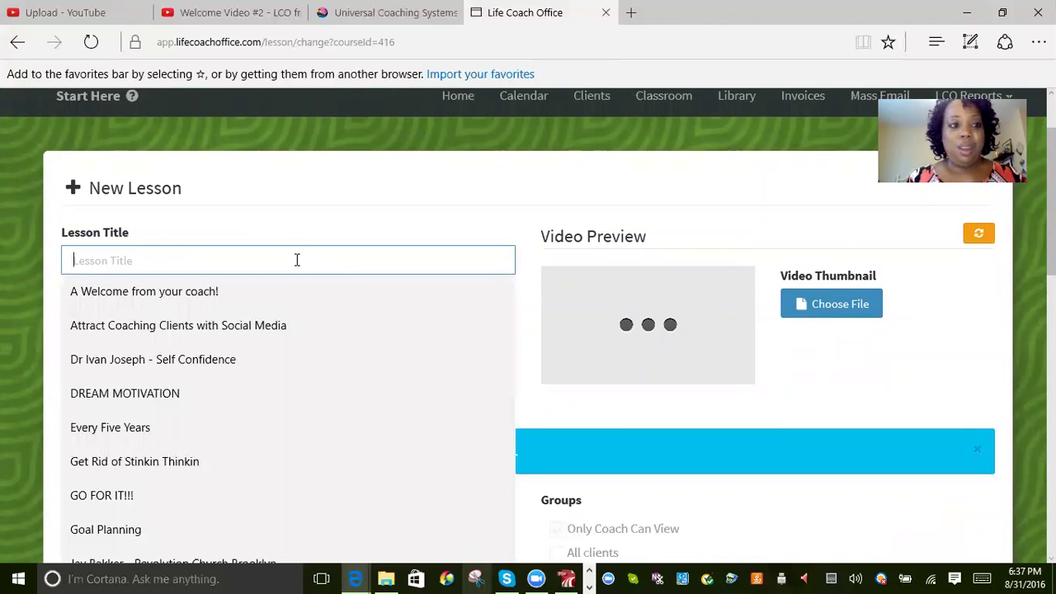
type("Wel")
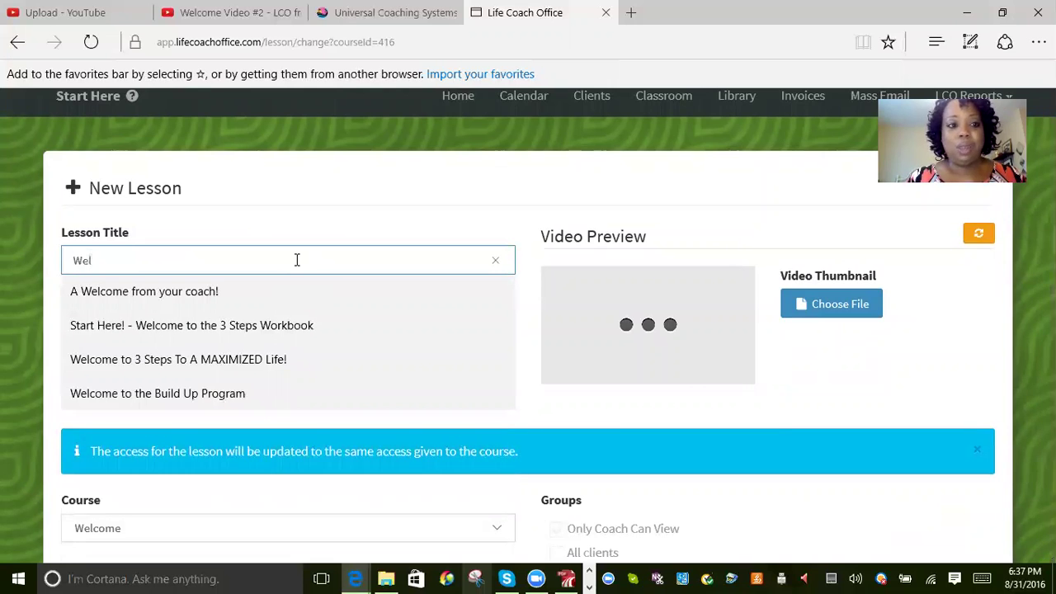
left_click(172, 297)
Embed the linked YouTube video in the lesson description and review the lesson form.
scroll(266, 297, "down", 3)
scroll(267, 297, "up", 3)
scroll(391, 325, "down", 2)
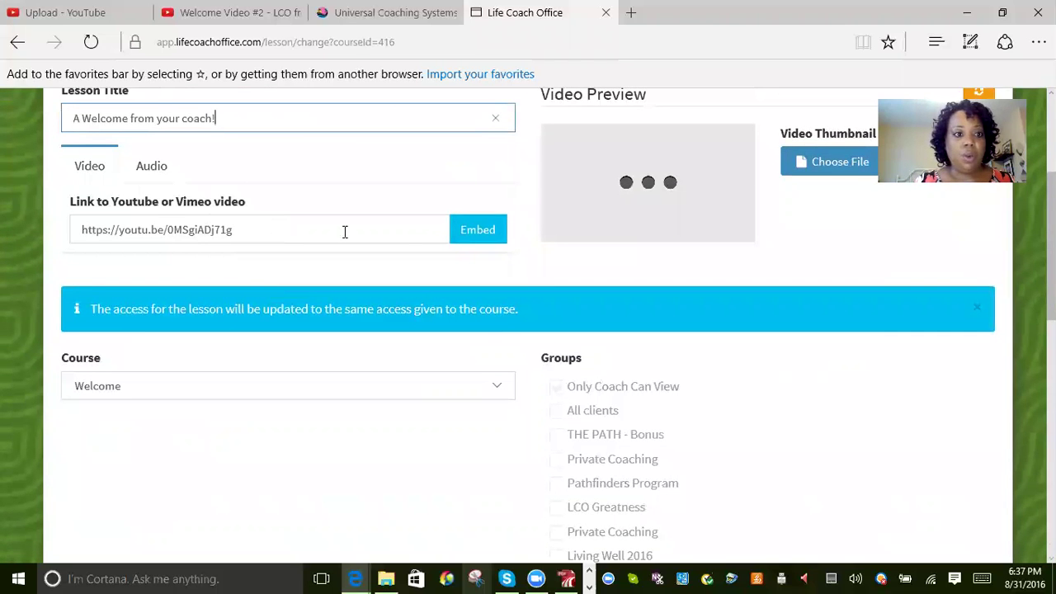
left_click(475, 236)
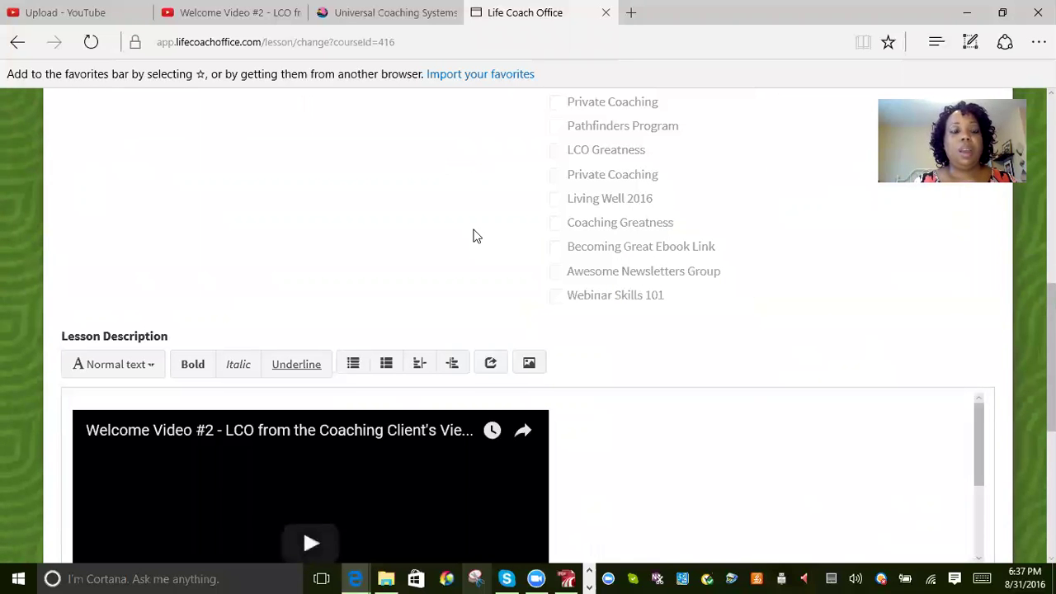
scroll(472, 236, "up", 4)
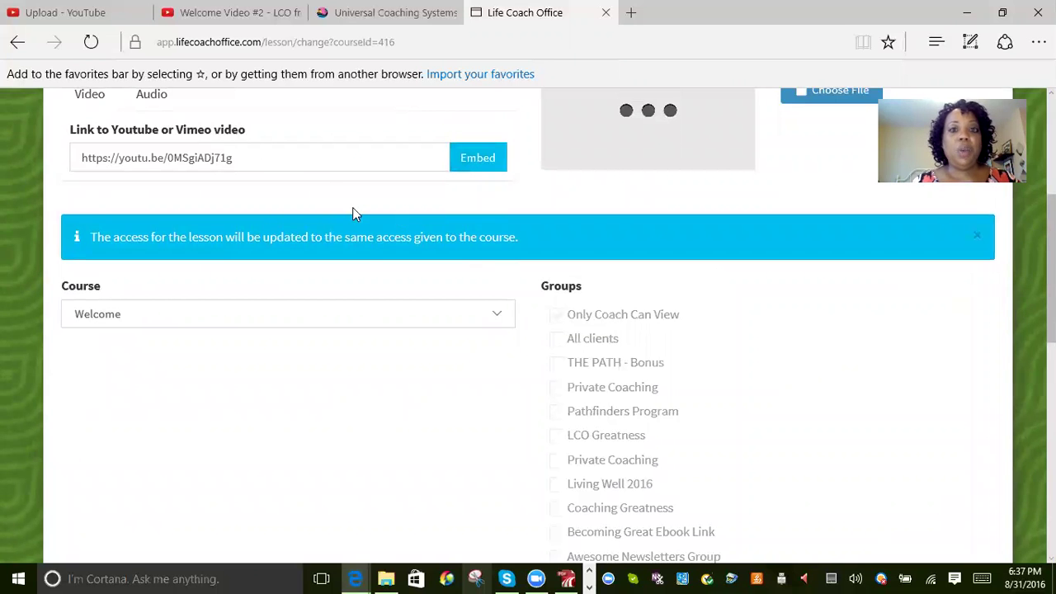
scroll(354, 216, "down", 6)
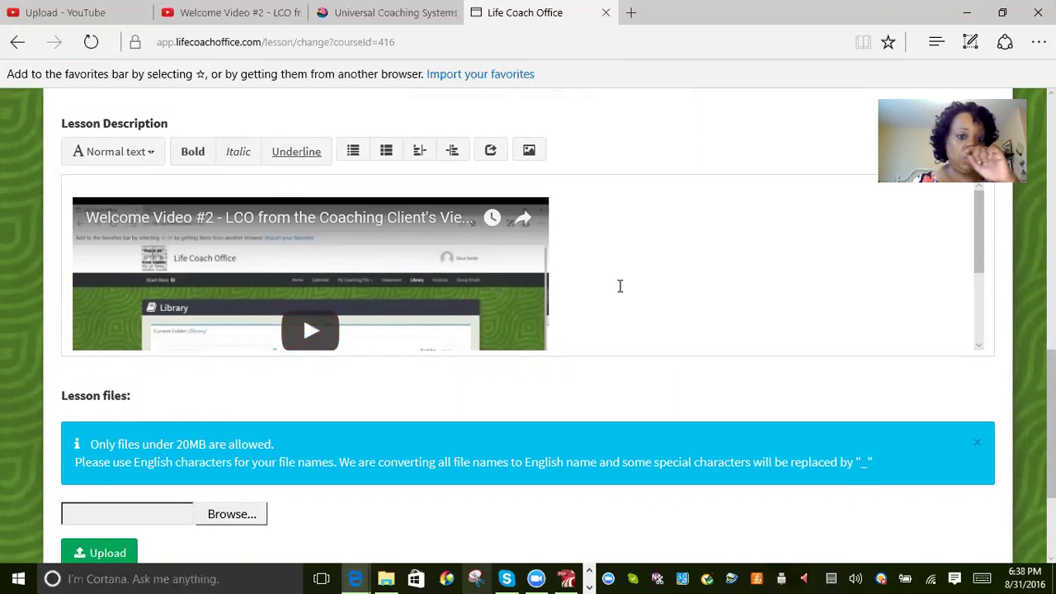
scroll(501, 212, "up", 4)
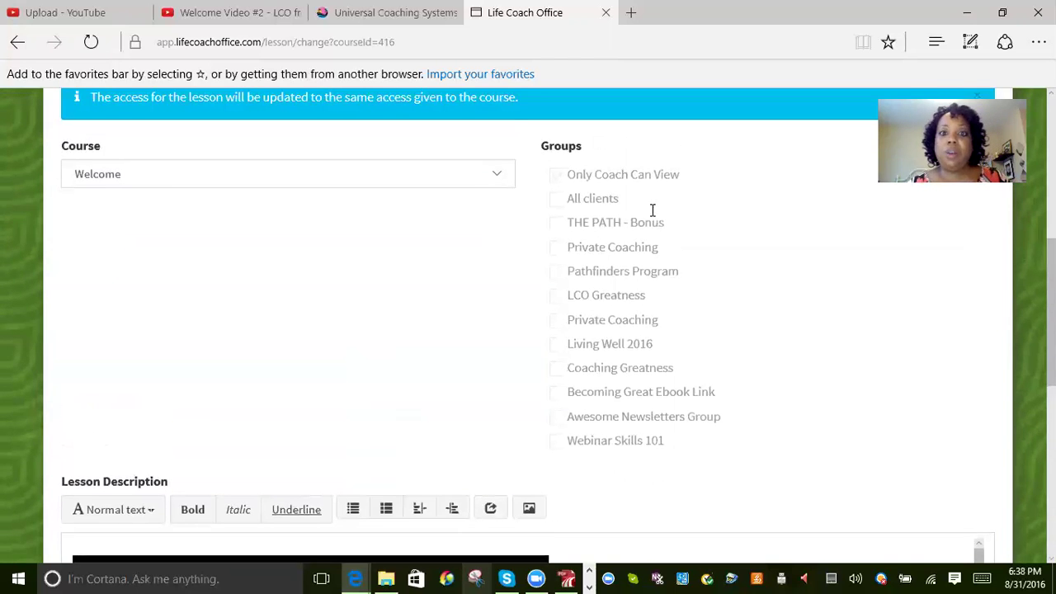
Upload "Document 1" from the OneDrive Documents folder as a lesson file.
scroll(654, 214, "down", 3)
scroll(654, 214, "down", 2)
scroll(655, 212, "down", 1)
scroll(654, 212, "up", 1)
scroll(429, 355, "down", 1)
scroll(389, 357, "down", 2)
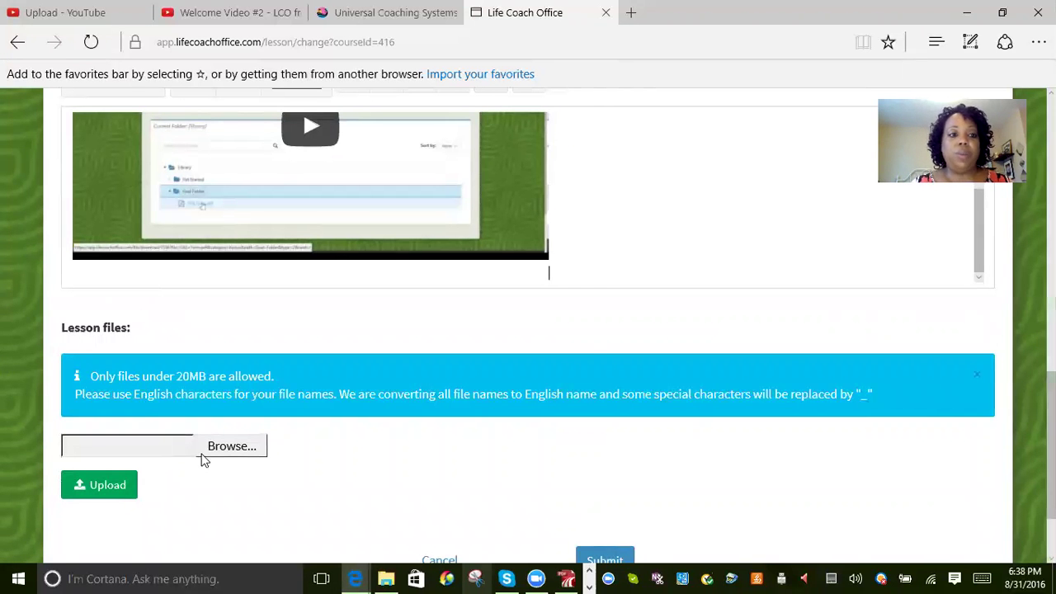
left_click(229, 449)
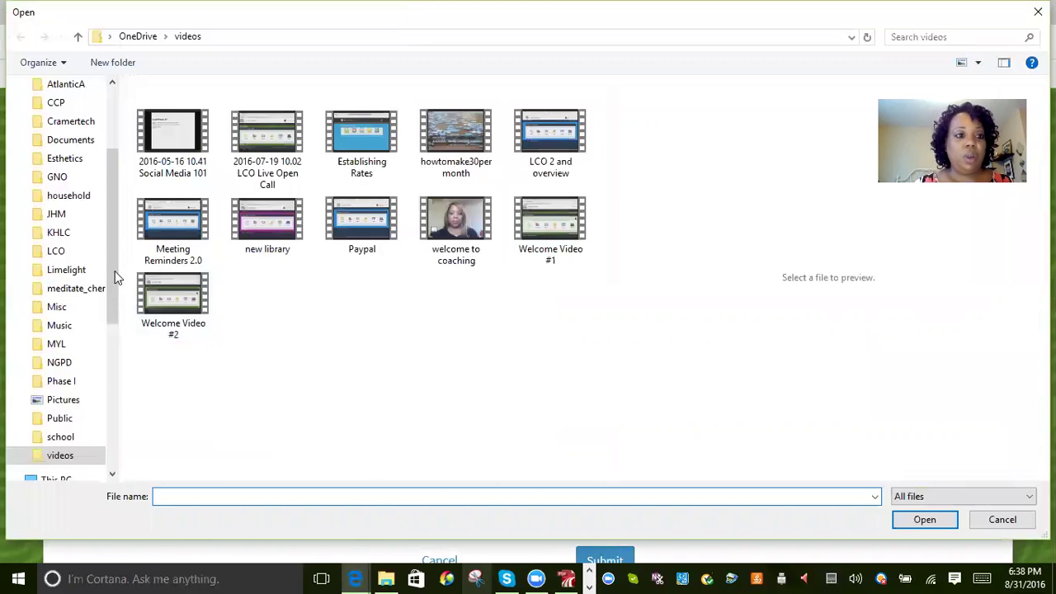
left_click(56, 144)
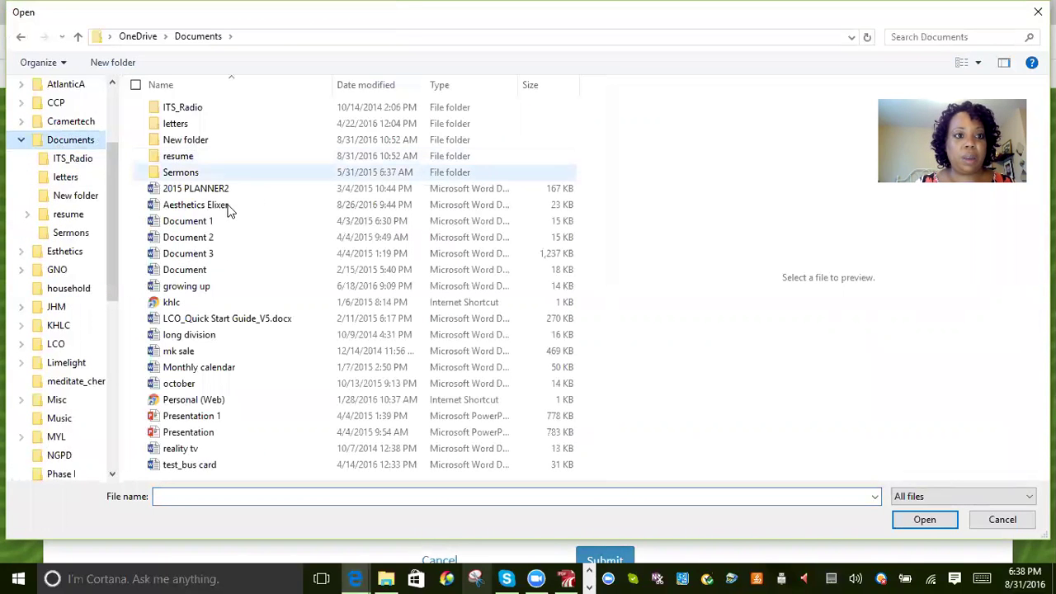
left_click(186, 221)
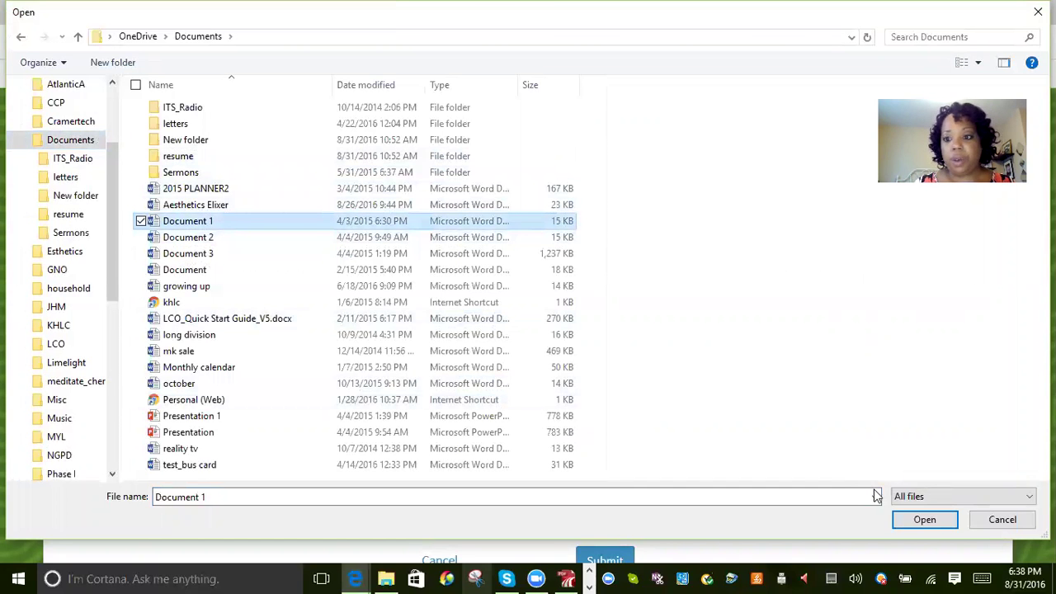
left_click(921, 520)
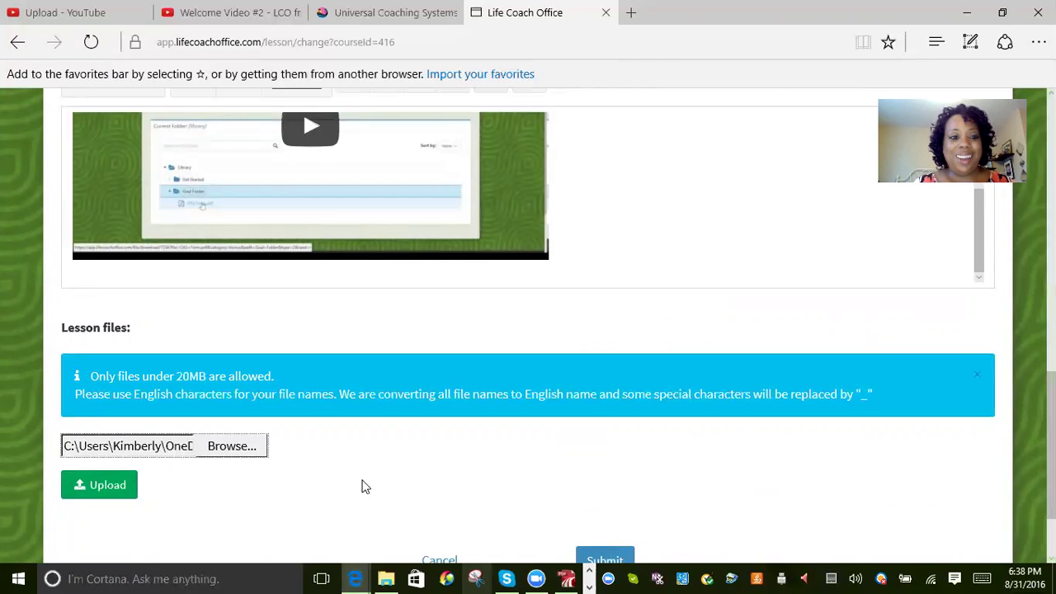
left_click(97, 488)
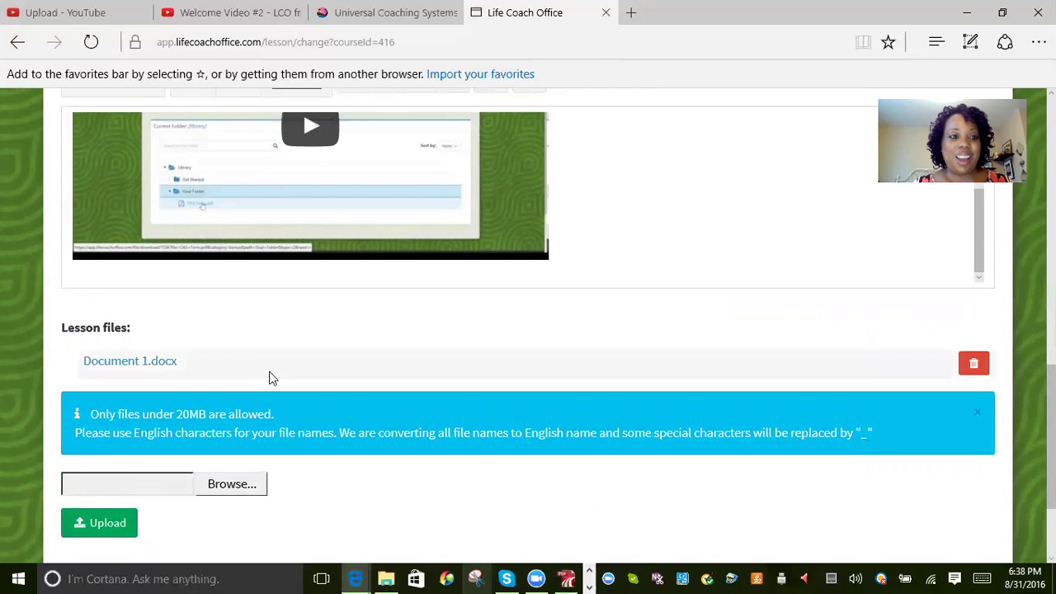
Check the lesson's group access and submit the new lesson.
scroll(536, 397, "down", 3)
scroll(683, 341, "up", 6)
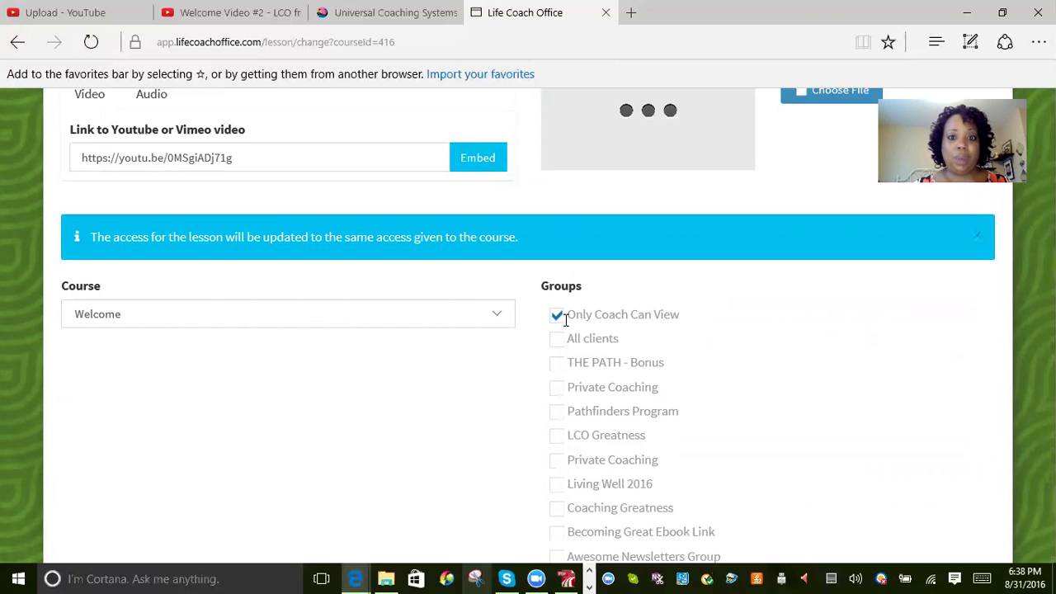
scroll(564, 320, "down", 10)
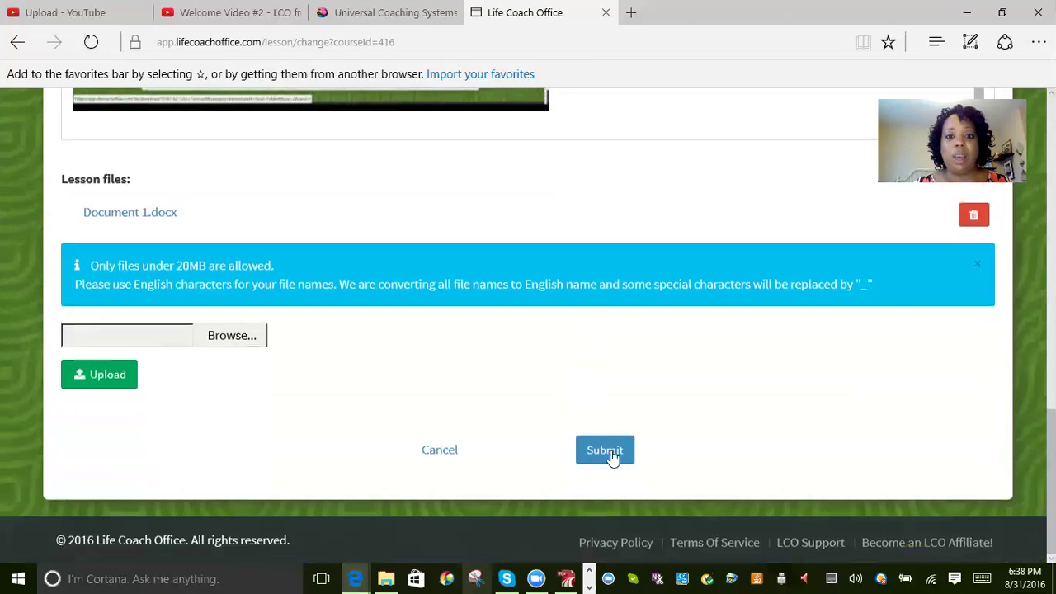
left_click(609, 450)
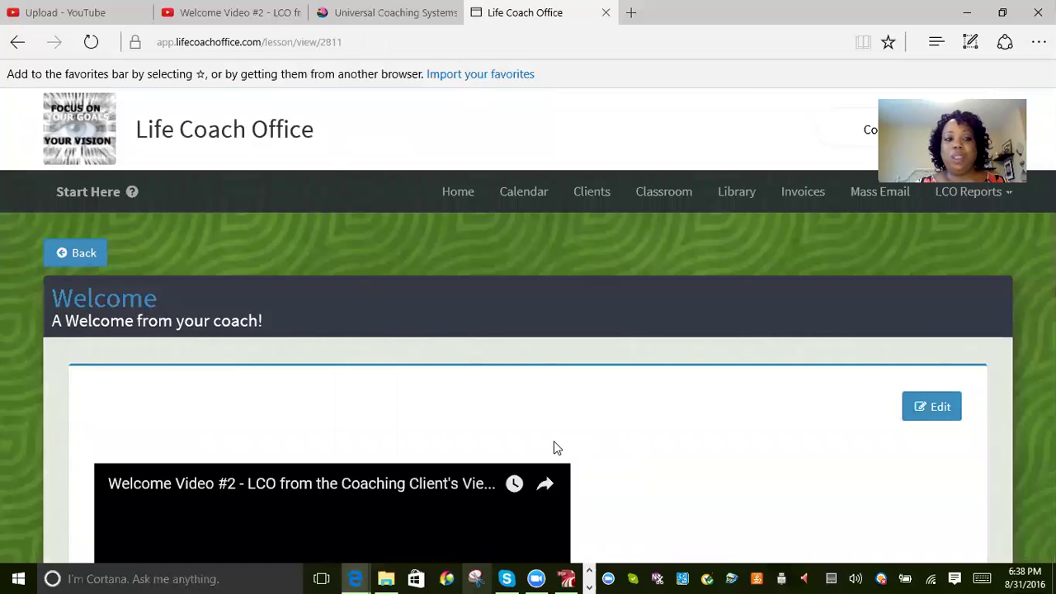
Review the saved lesson's embedded video and attached file, and open the lesson for editing.
scroll(426, 390, "down", 1)
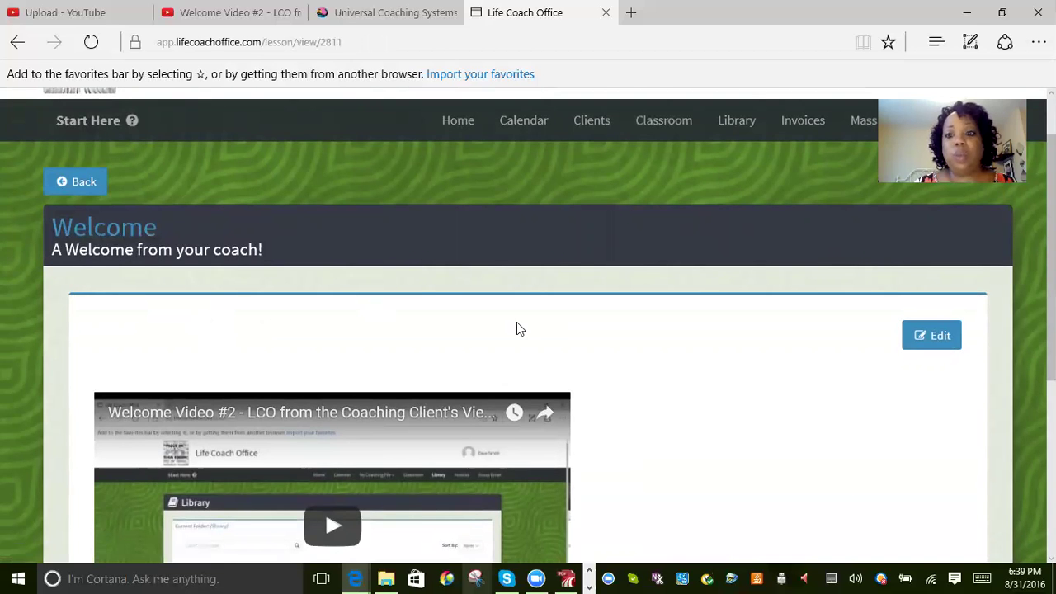
scroll(596, 326, "down", 3)
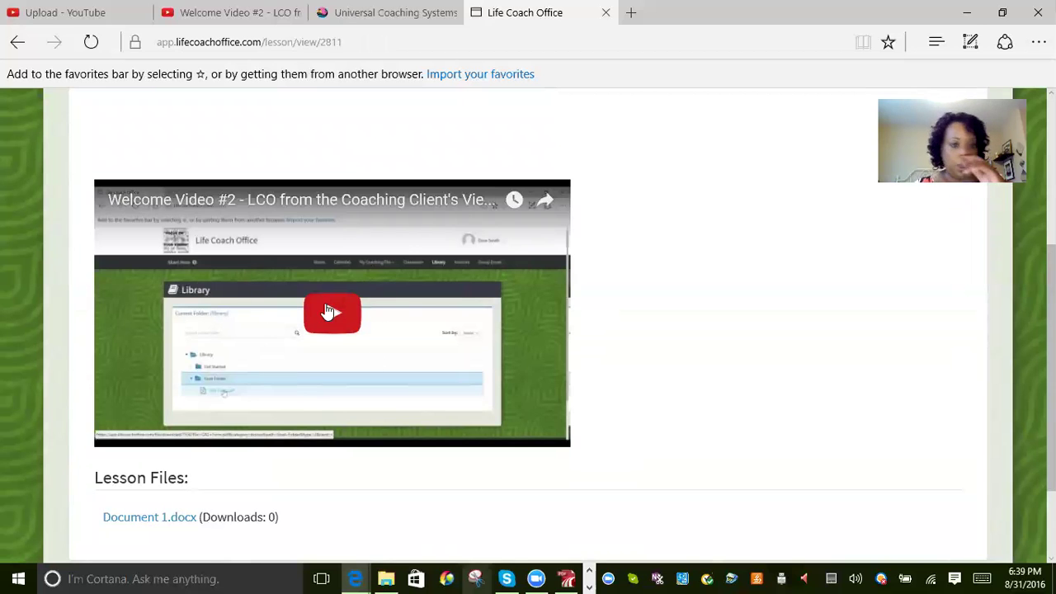
scroll(189, 417, "down", 3)
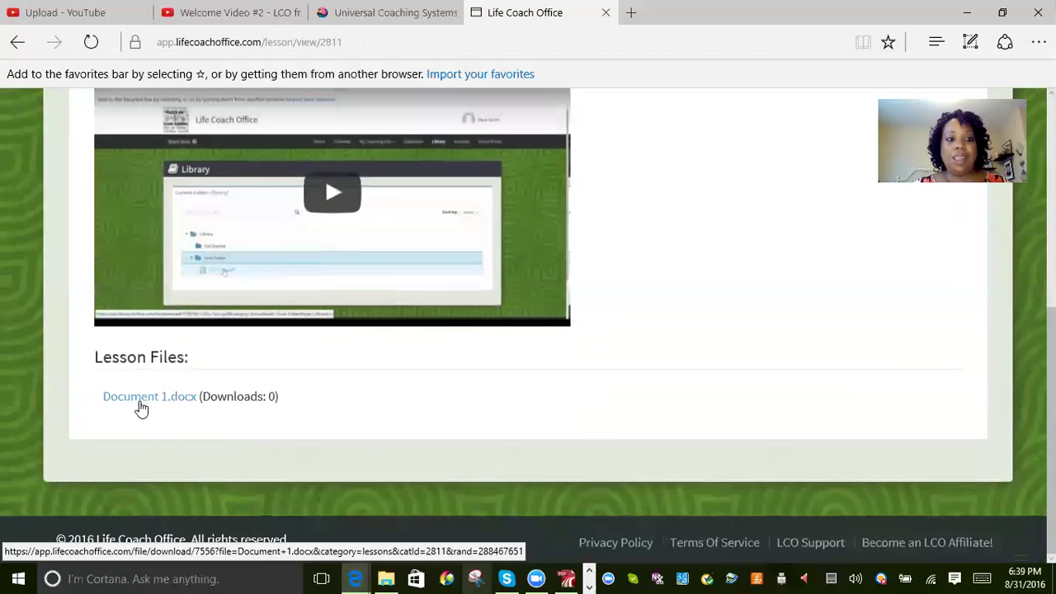
scroll(937, 266, "up", 5)
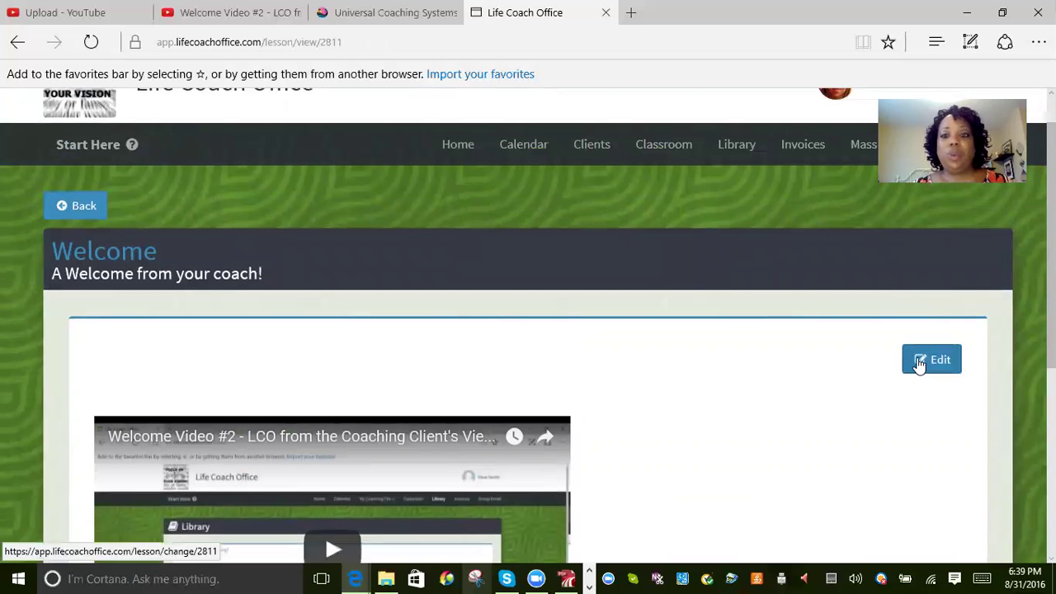
left_click(920, 366)
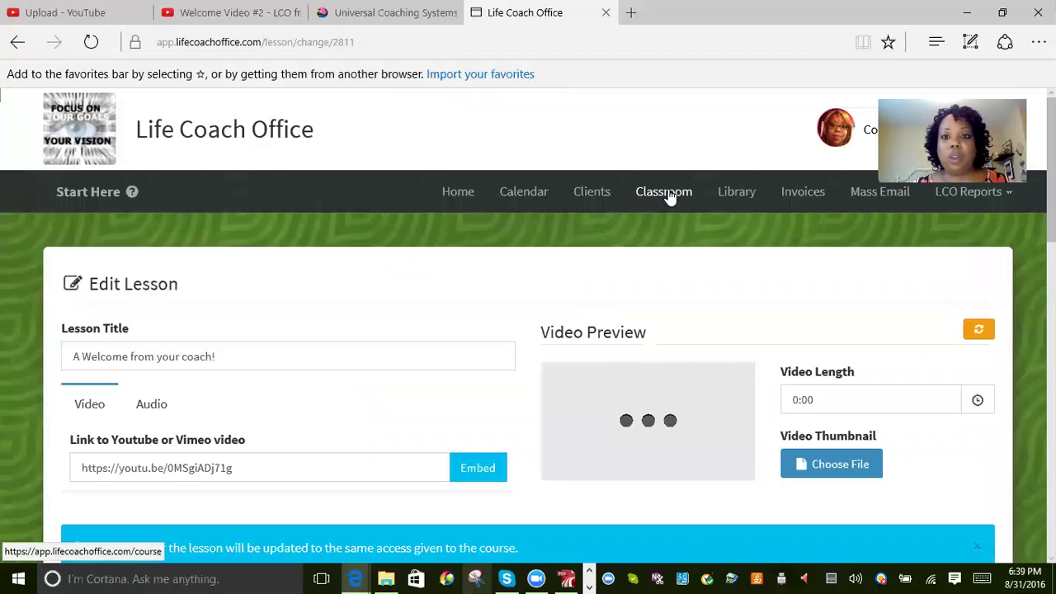
Go to the Classroom and open the "Welcome" course from the course list.
left_click(666, 193)
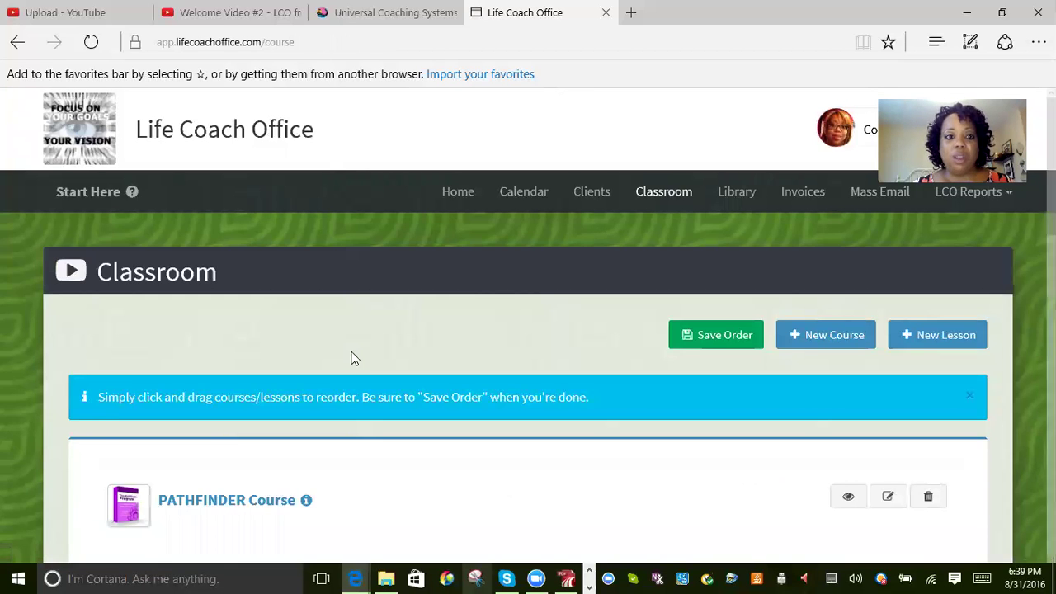
scroll(363, 363, "down", 8)
scroll(367, 364, "down", 5)
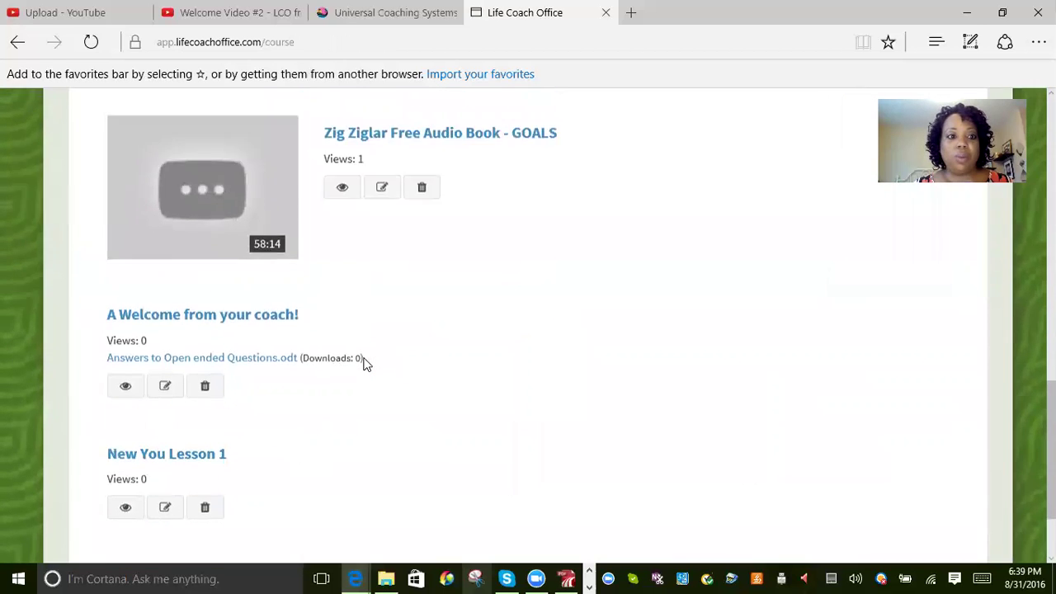
scroll(367, 364, "up", 5)
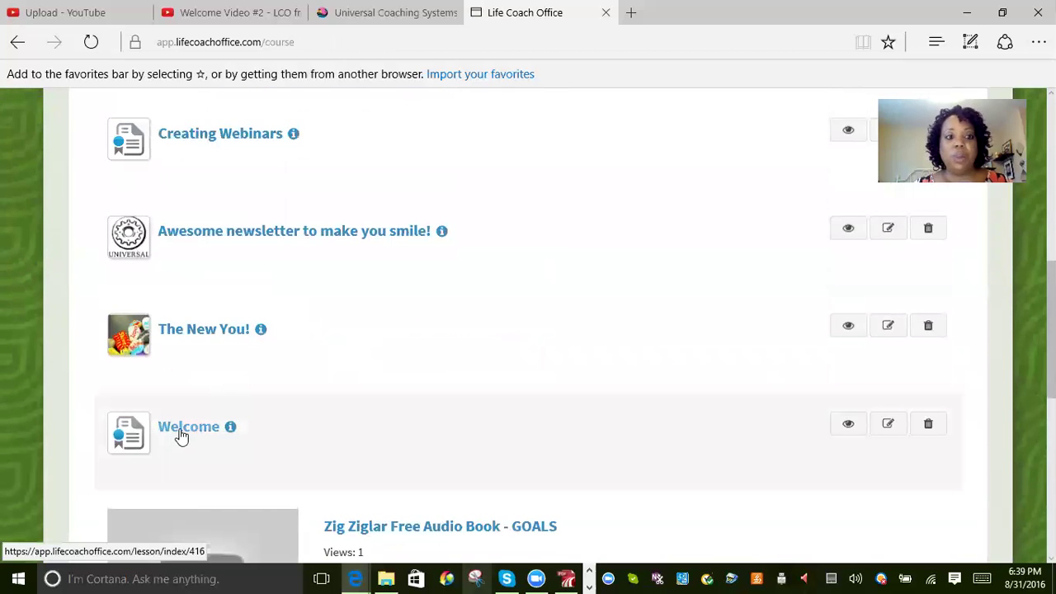
left_click(182, 434)
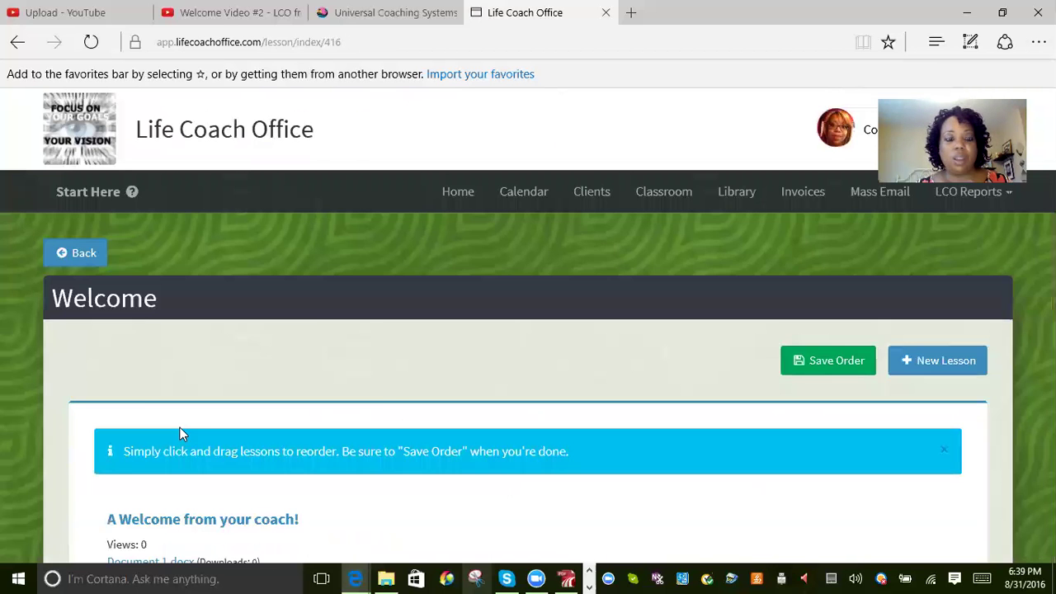
Open the lesson "A Welcome from your coach!" and review its embedded video.
scroll(427, 394, "down", 3)
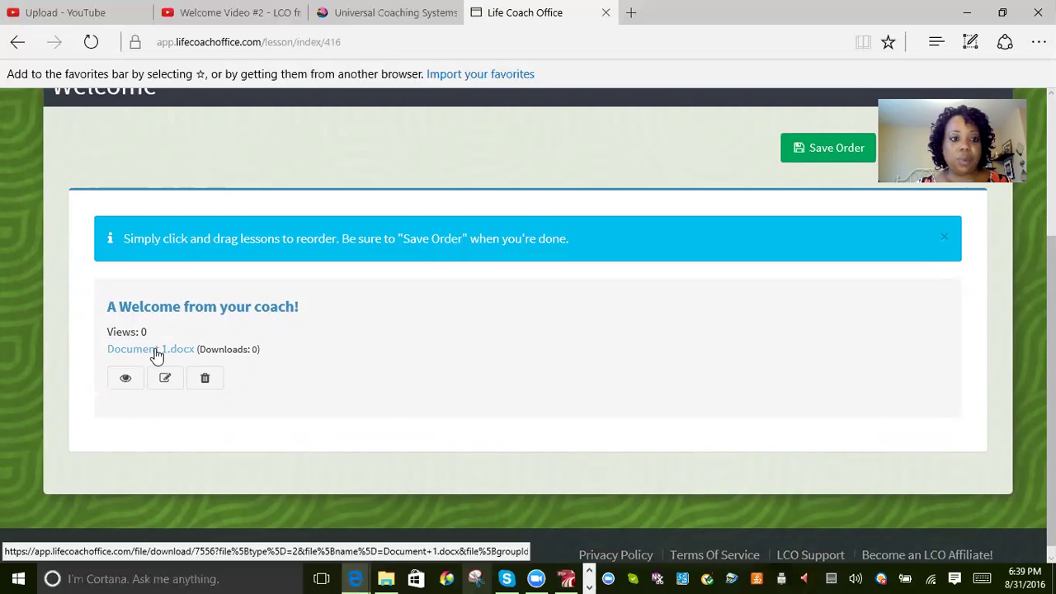
left_click(238, 312)
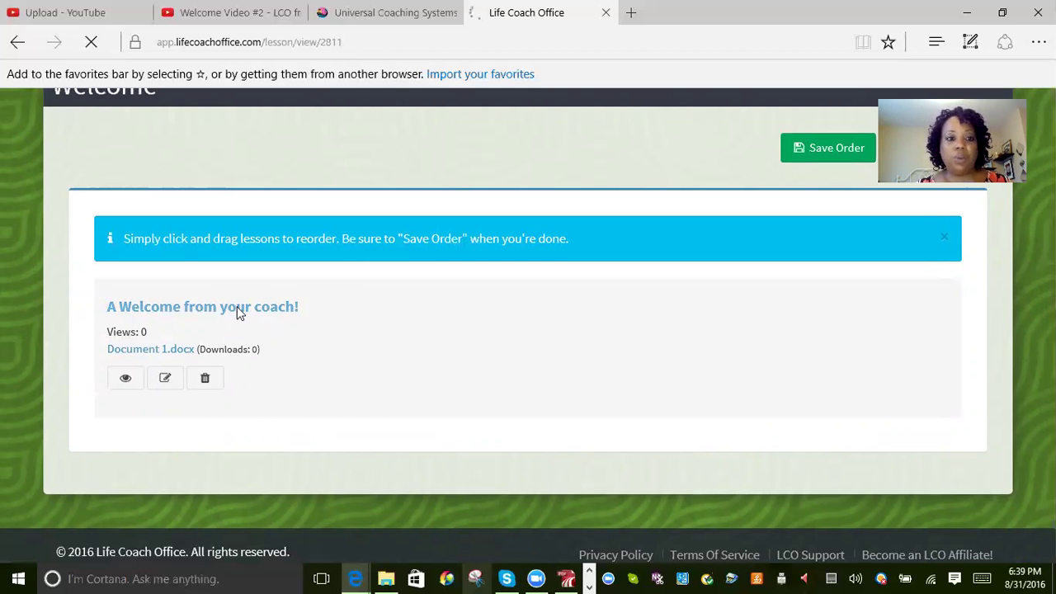
scroll(698, 396, "down", 3)
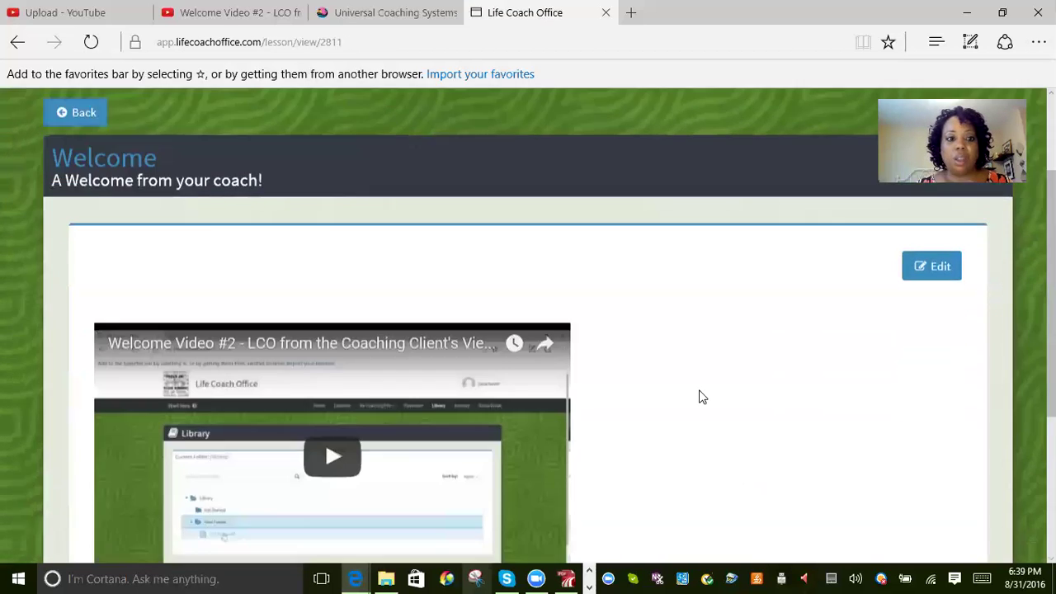
scroll(699, 396, "down", 3)
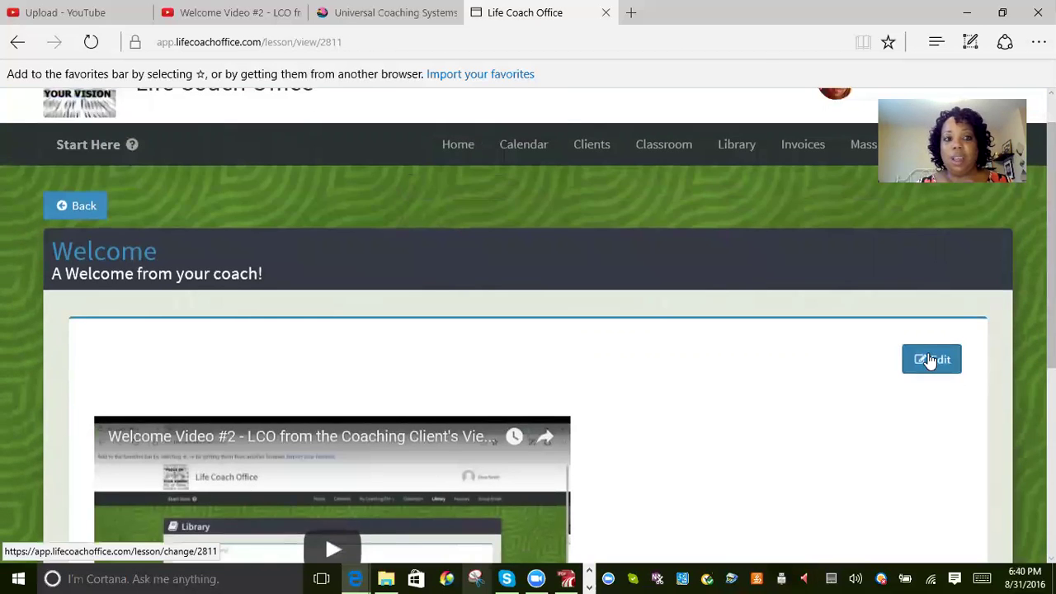
Edit the lesson and set its video thumbnail to the first "Rock_ytube" image from the OneDrive Pictures folder.
left_click(930, 360)
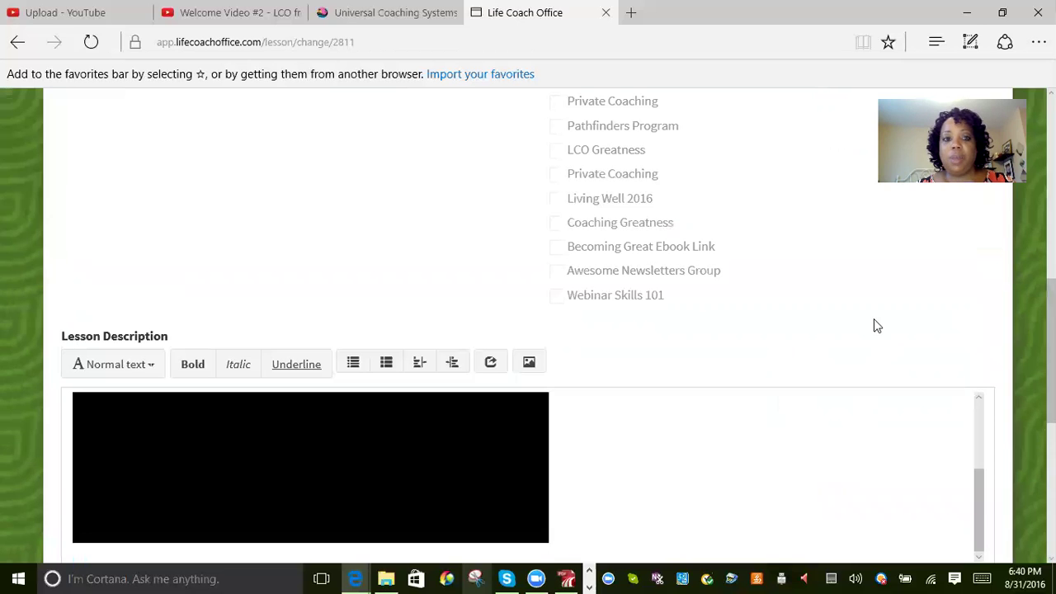
scroll(872, 316, "up", 10)
scroll(873, 318, "up", 1)
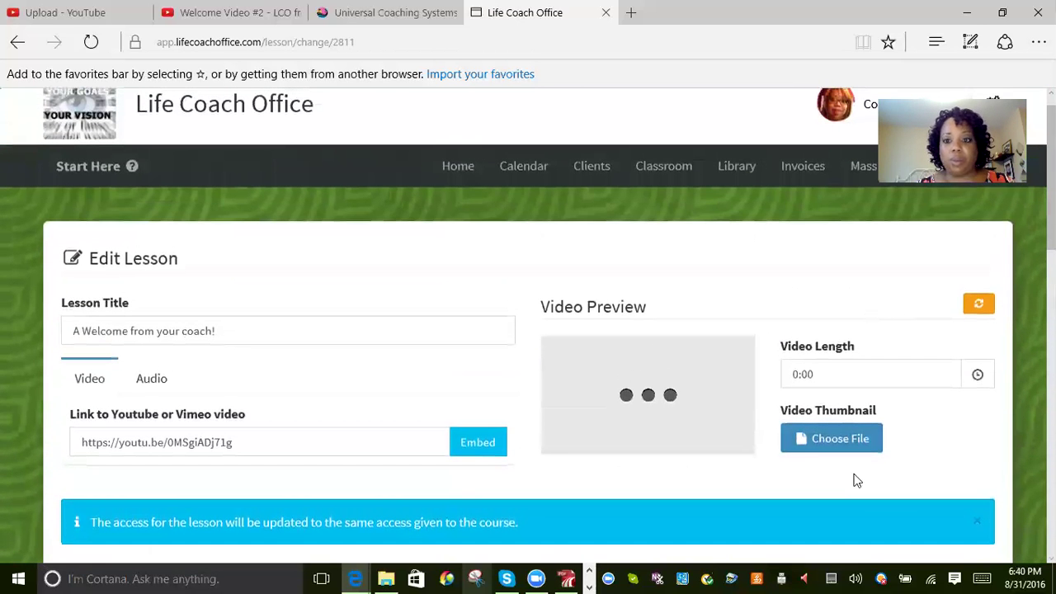
left_click(822, 435)
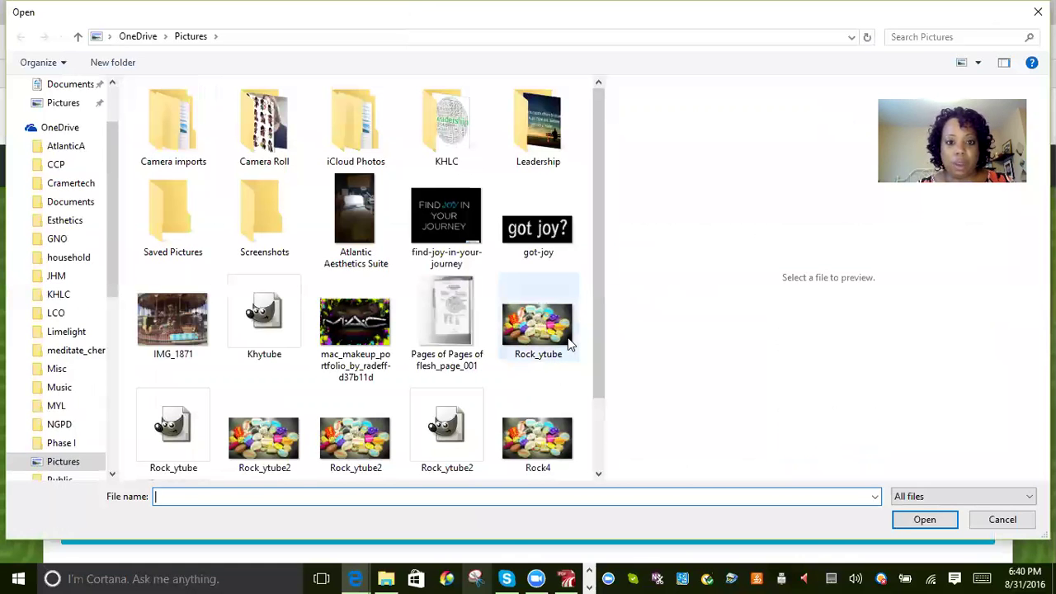
left_click(568, 342)
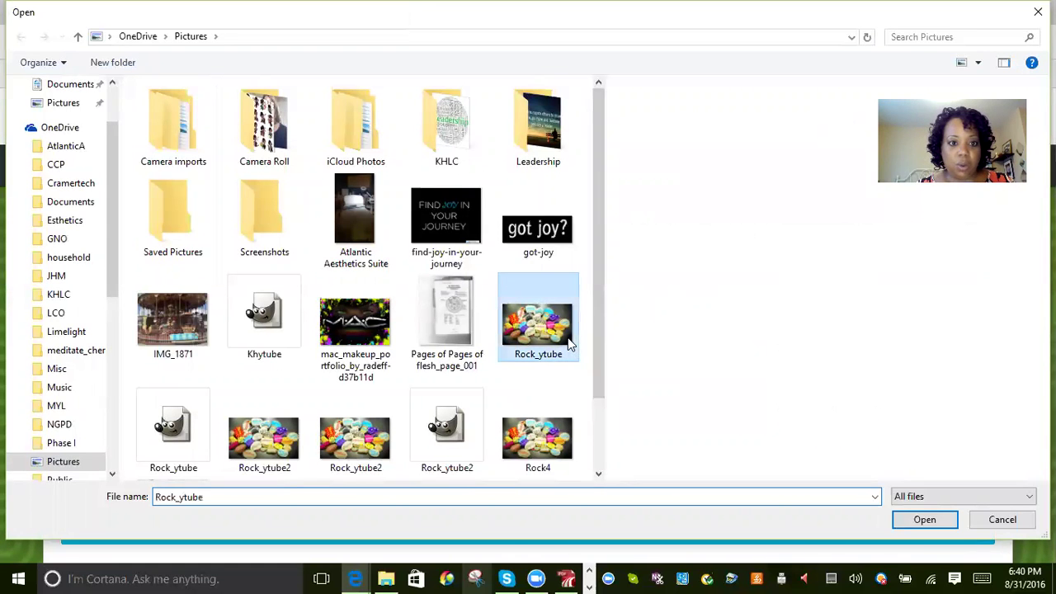
left_click(924, 519)
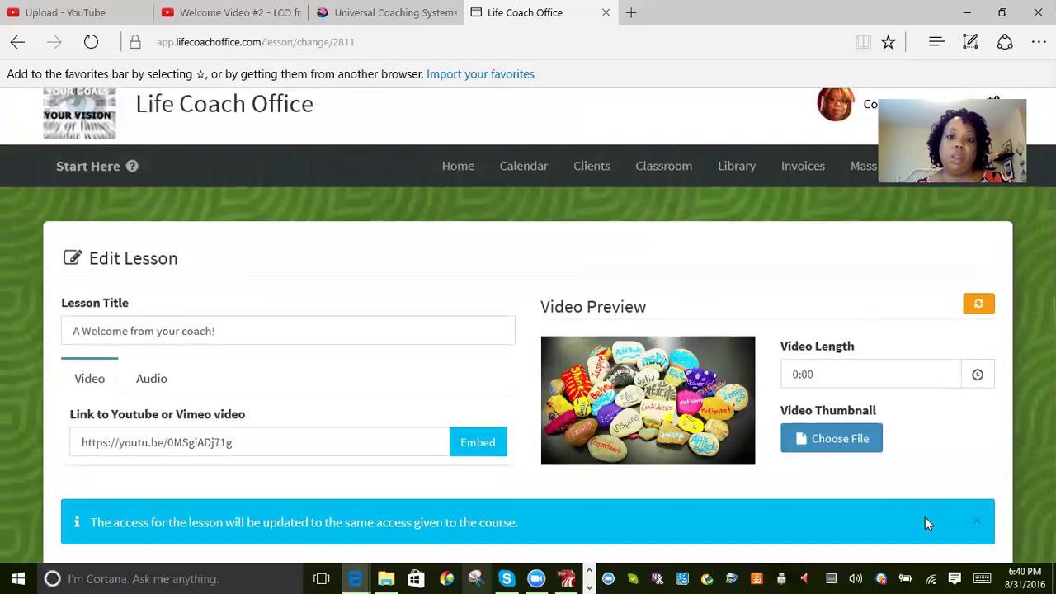
Add the text "Happy to have you as a part of my coaching tribe!" below the video in the lesson description.
scroll(851, 460, "down", 1)
scroll(854, 465, "down", 3)
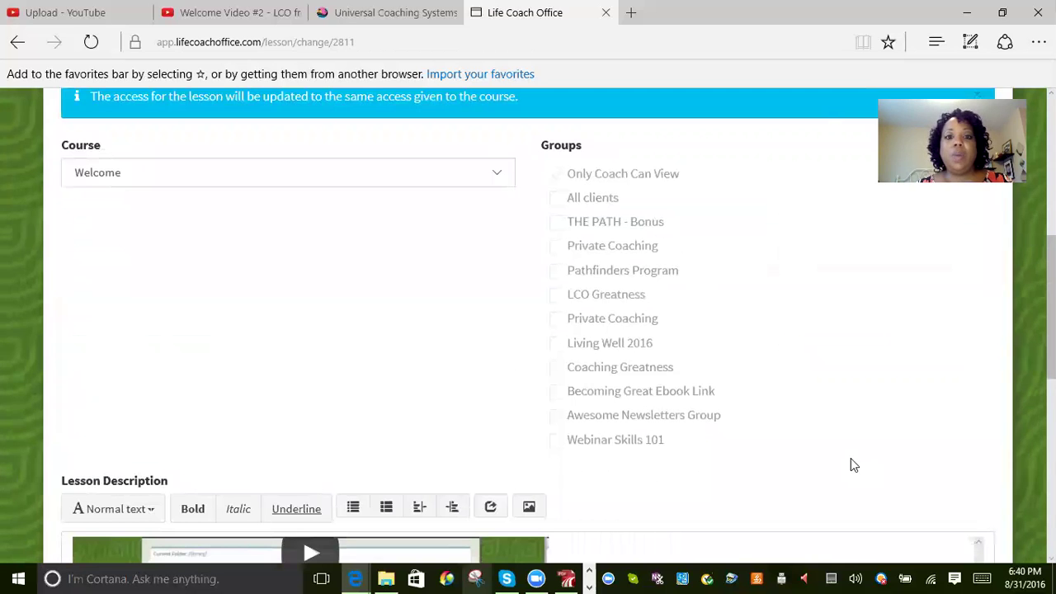
scroll(780, 393, "down", 4)
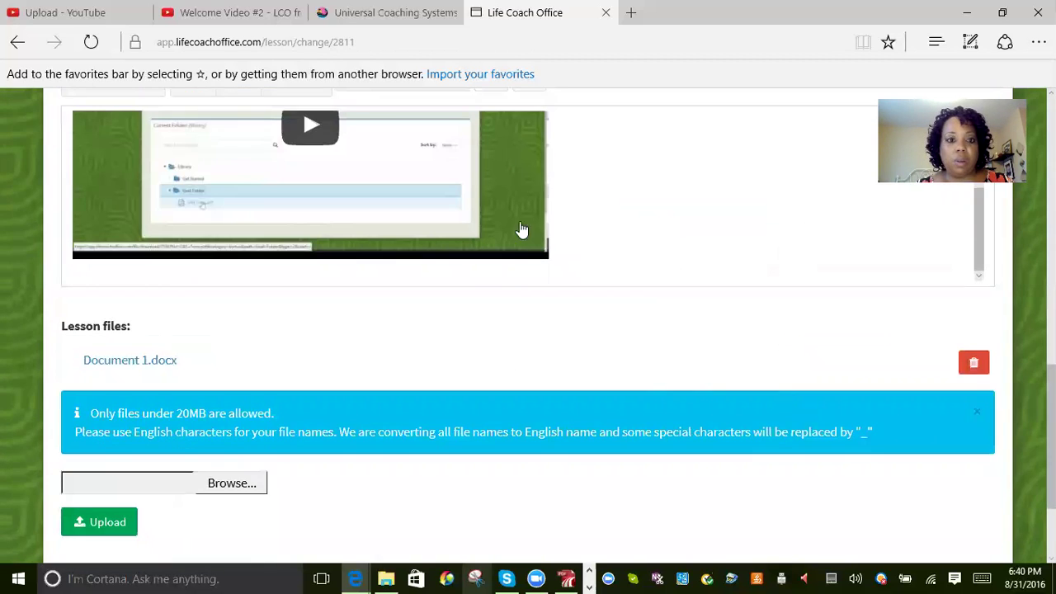
scroll(557, 248, "up", 2)
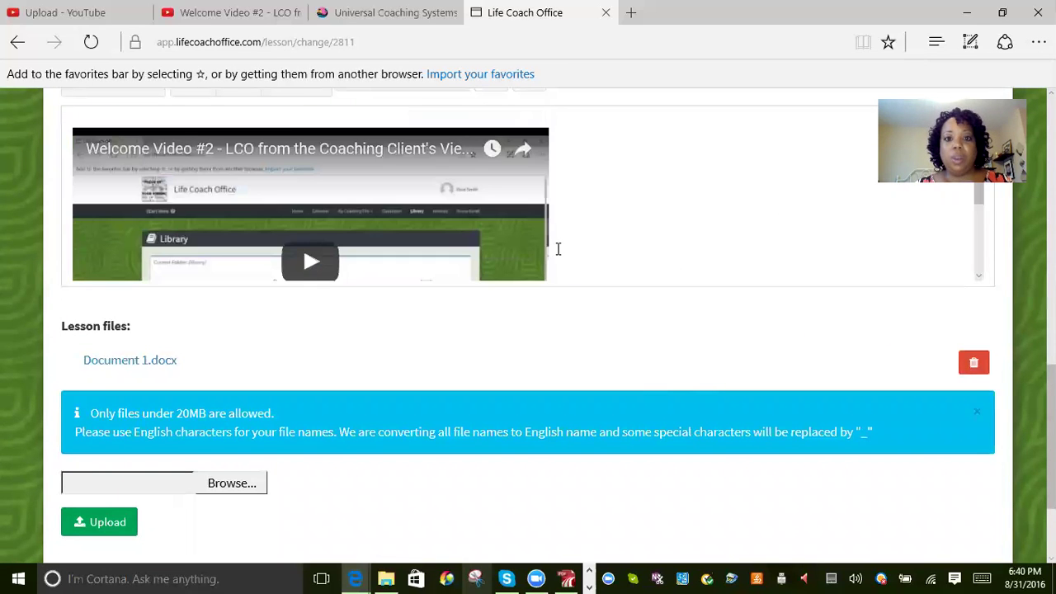
scroll(557, 249, "down", 2)
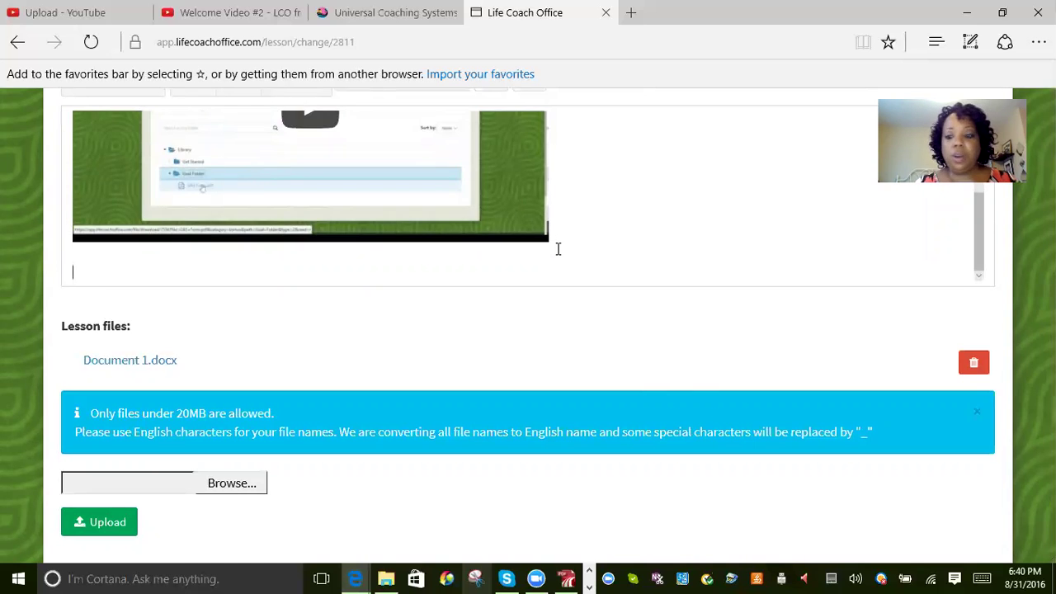
key("Return")
type("A gre")
key("BackSpace")
key("BackSpace")
key("BackSpace")
key("BackSpace")
key("BackSpace")
key("BackSpace")
type("hap")
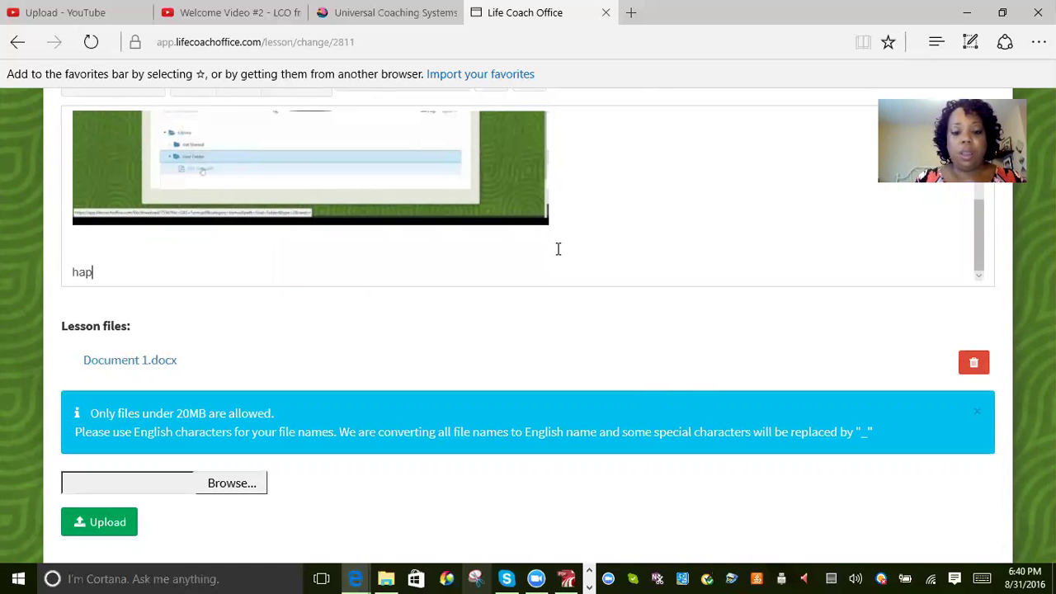
key("BackSpace")
key("BackSpace")
key("BackSpace")
type("Happy to have you as a part of my")
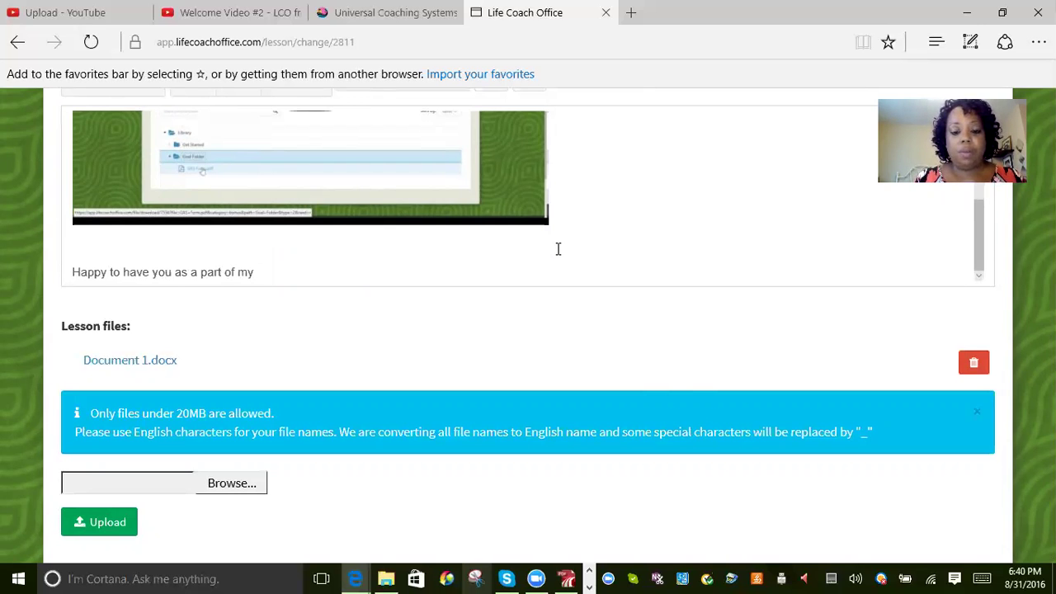
type("ching trip")
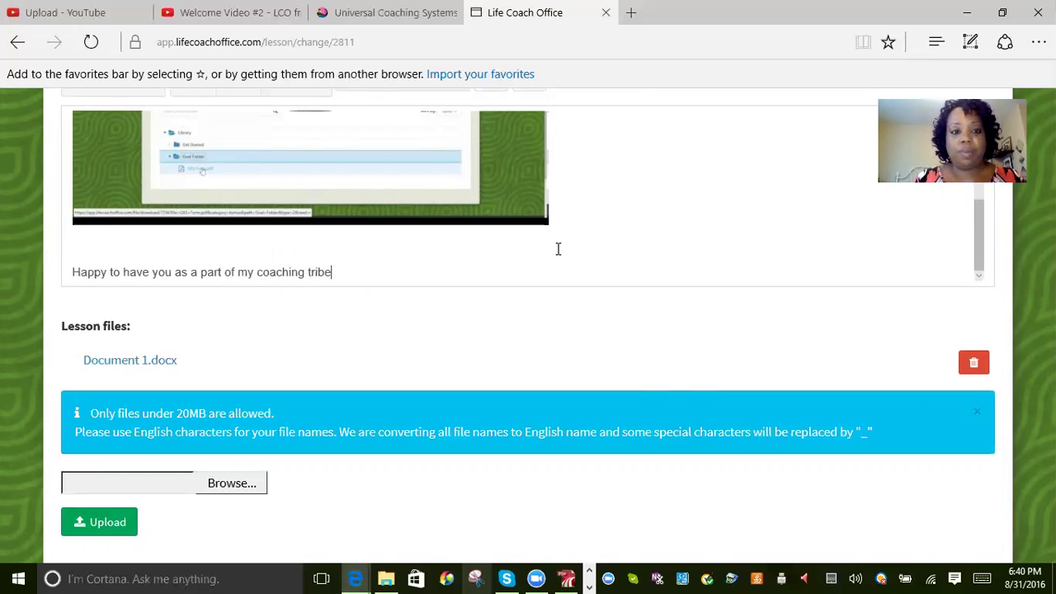
Check the video and text in the lesson description and submit the edited lesson.
scroll(585, 219, "up", 3)
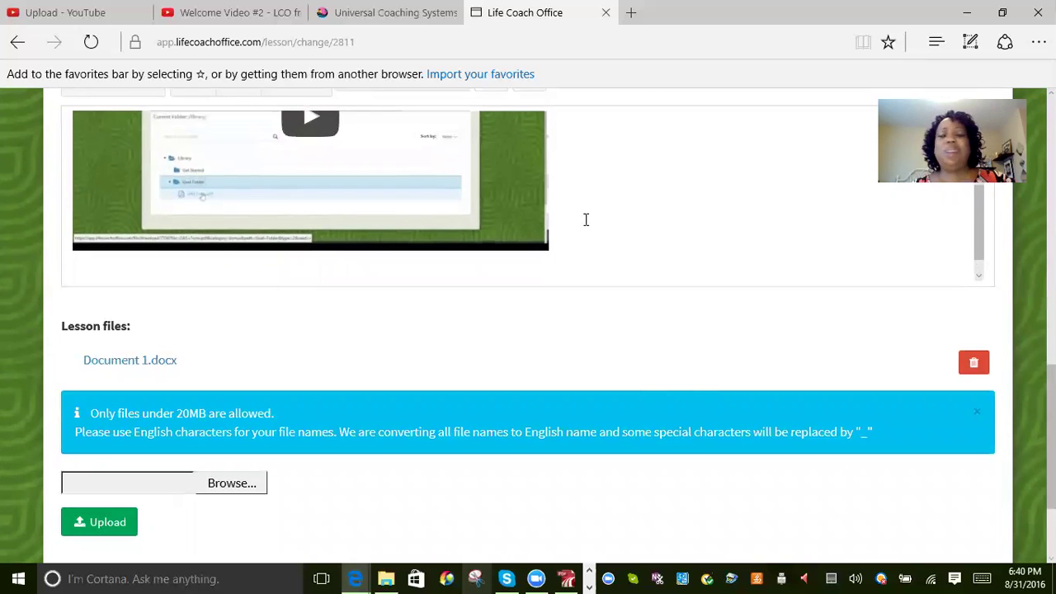
scroll(585, 219, "up", 2)
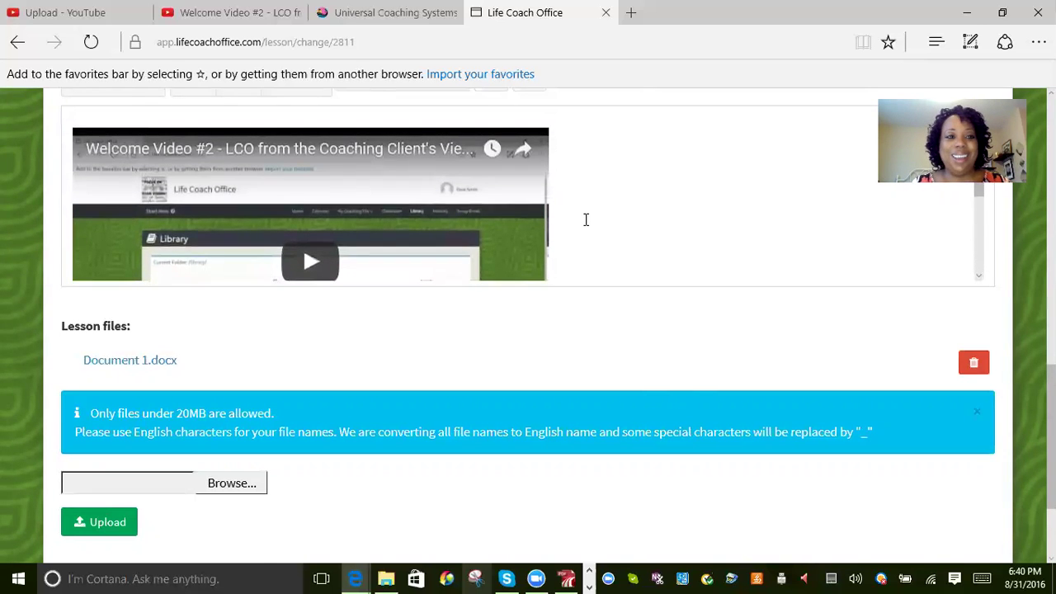
scroll(586, 220, "up", 1)
scroll(587, 223, "down", 6)
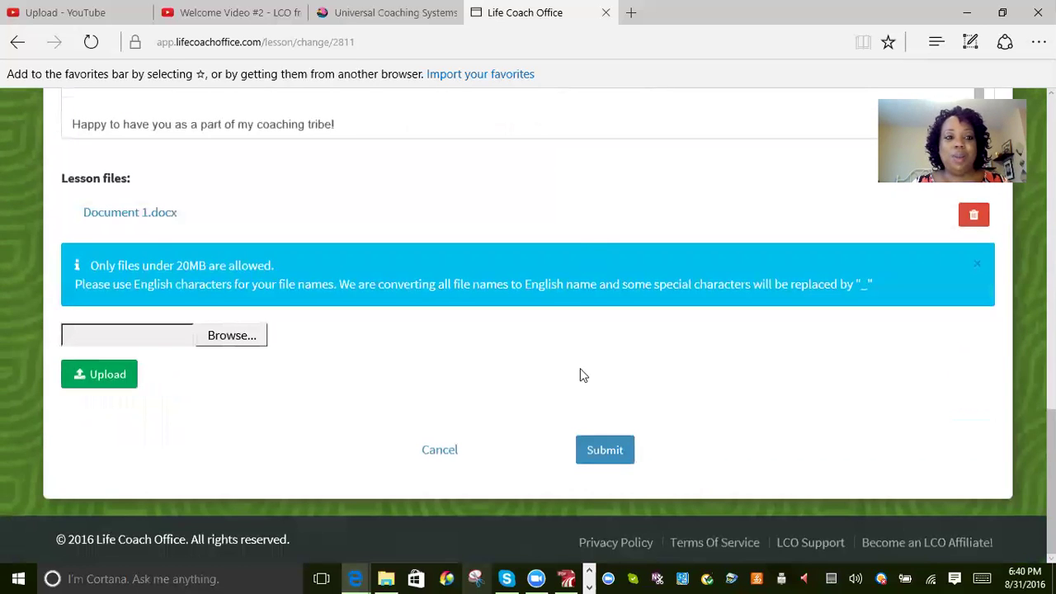
left_click(601, 449)
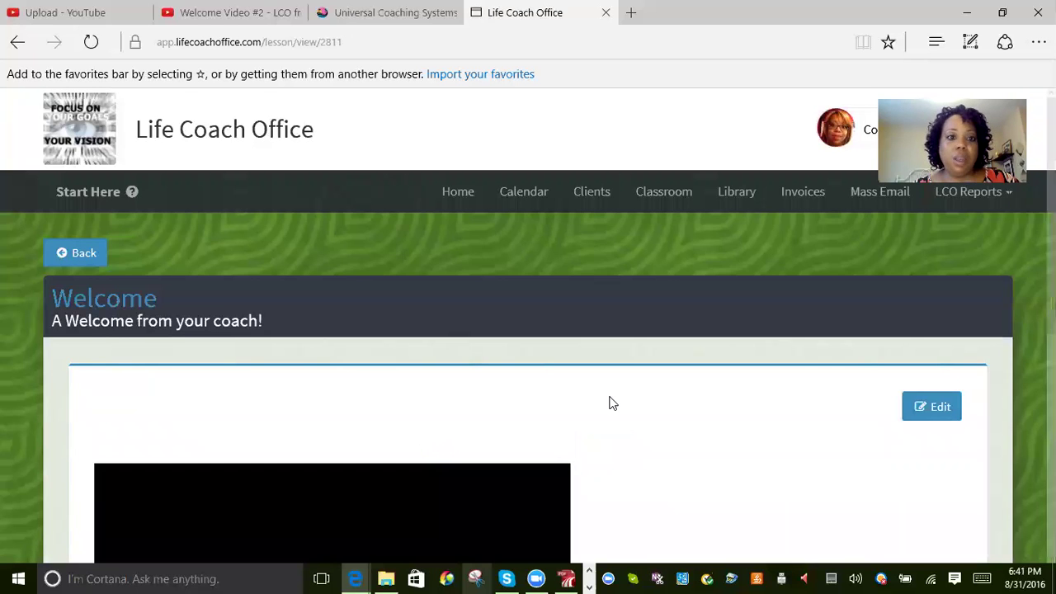
Review the saved lesson's embedded video, welcome text and attached lesson file.
scroll(603, 382, "down", 5)
scroll(602, 382, "up", 1)
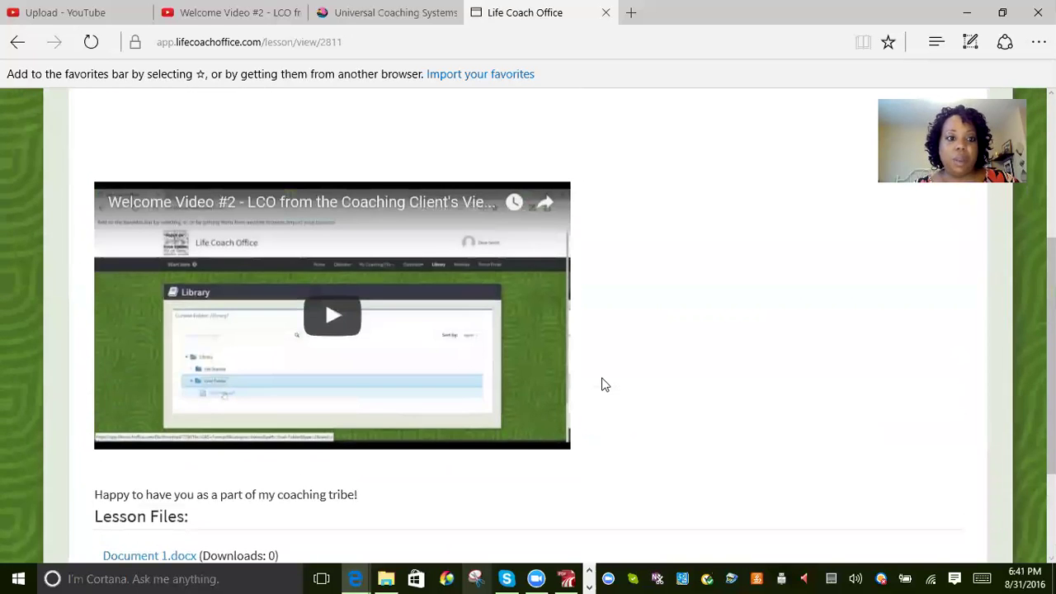
scroll(603, 382, "up", 3)
scroll(643, 388, "down", 5)
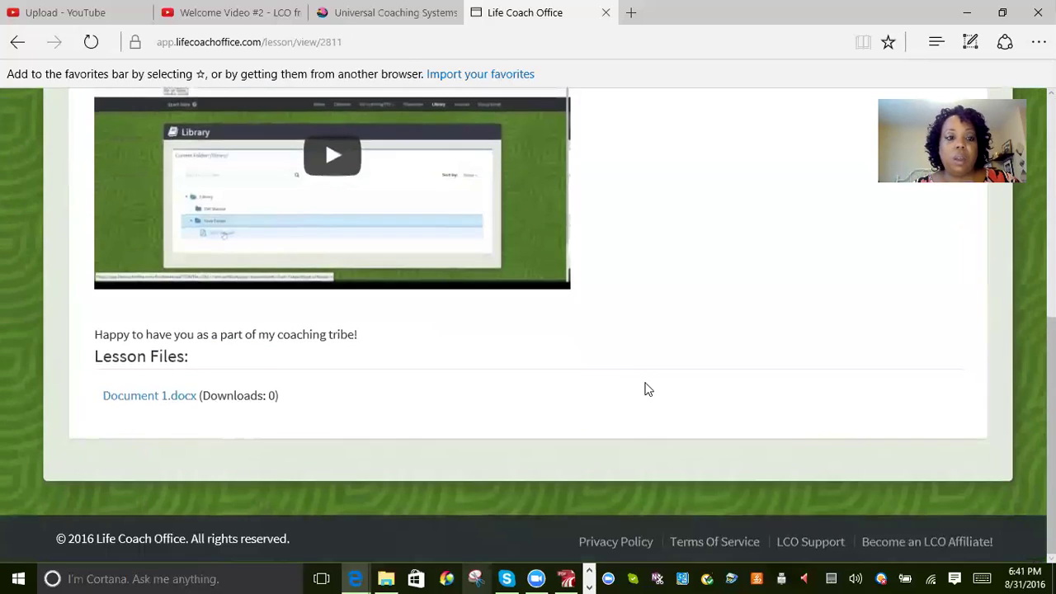
scroll(648, 389, "up", 1)
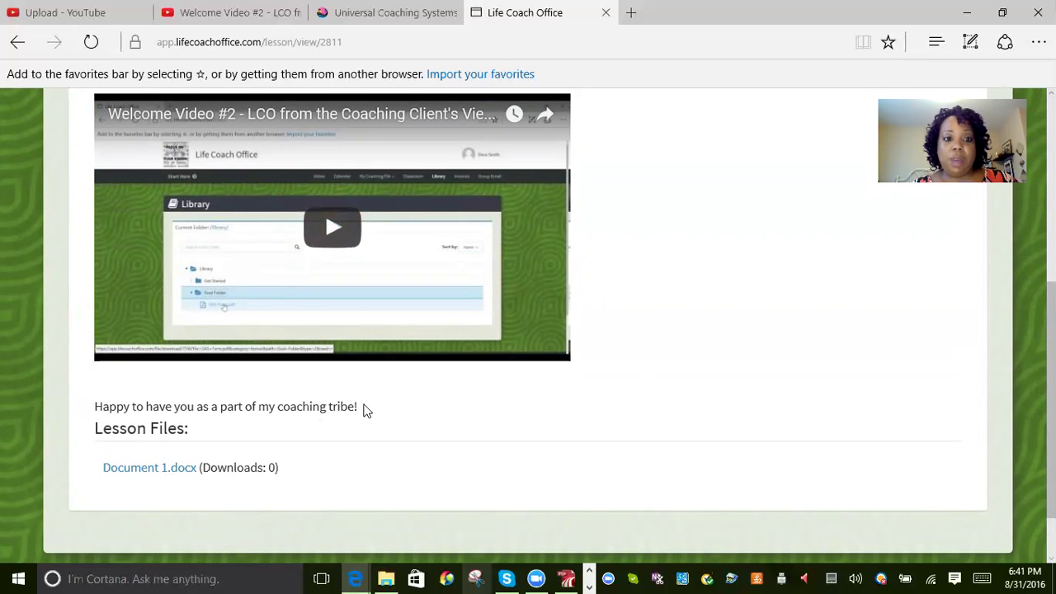
scroll(612, 313, "up", 3)
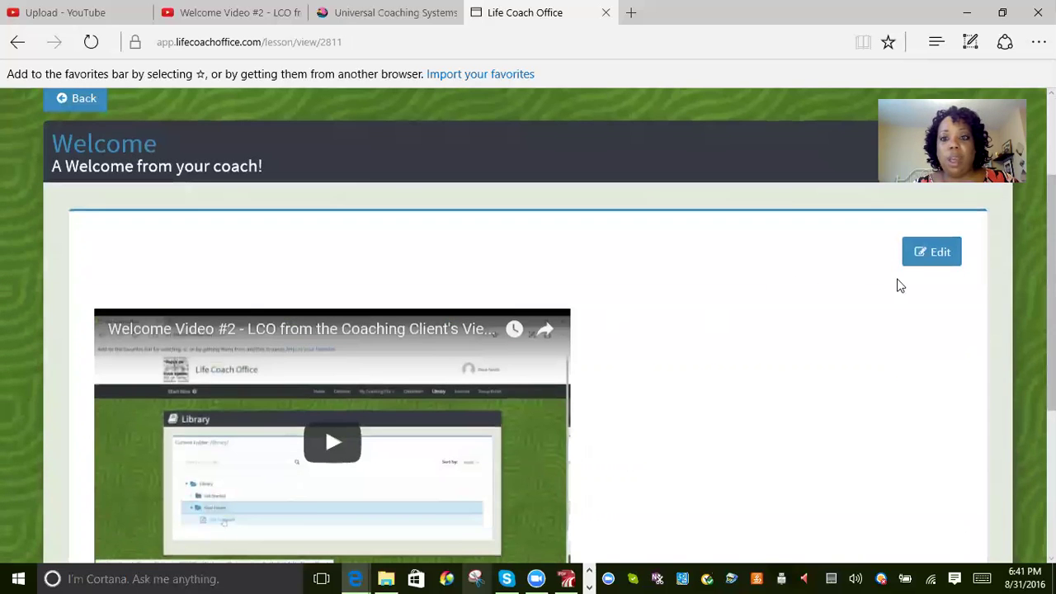
Reopen the lesson for editing and look through the courses it can be assigned to, keeping "Welcome" selected.
left_click(932, 254)
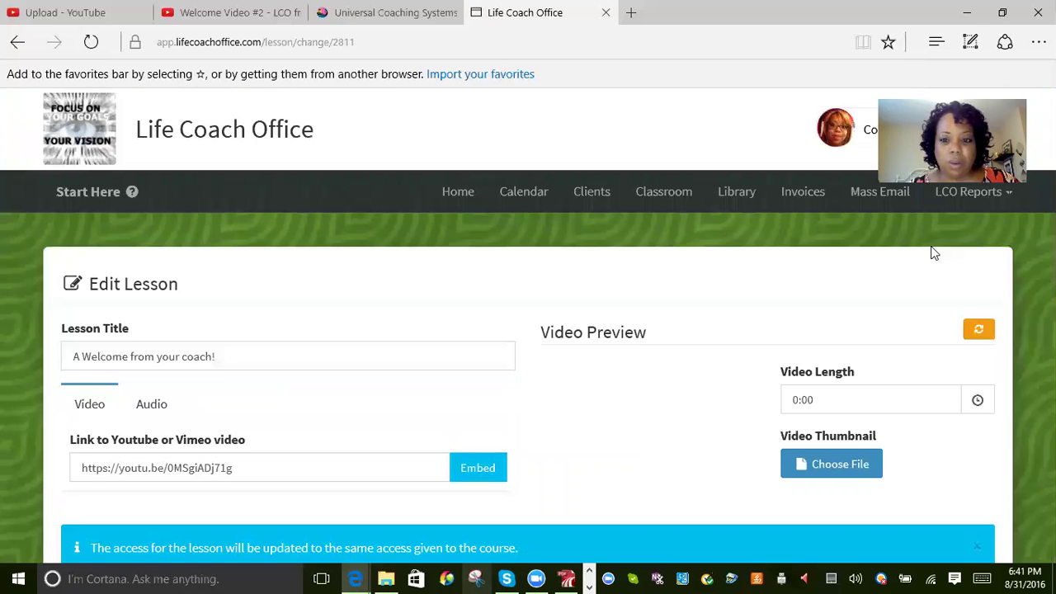
scroll(932, 253, "down", 7)
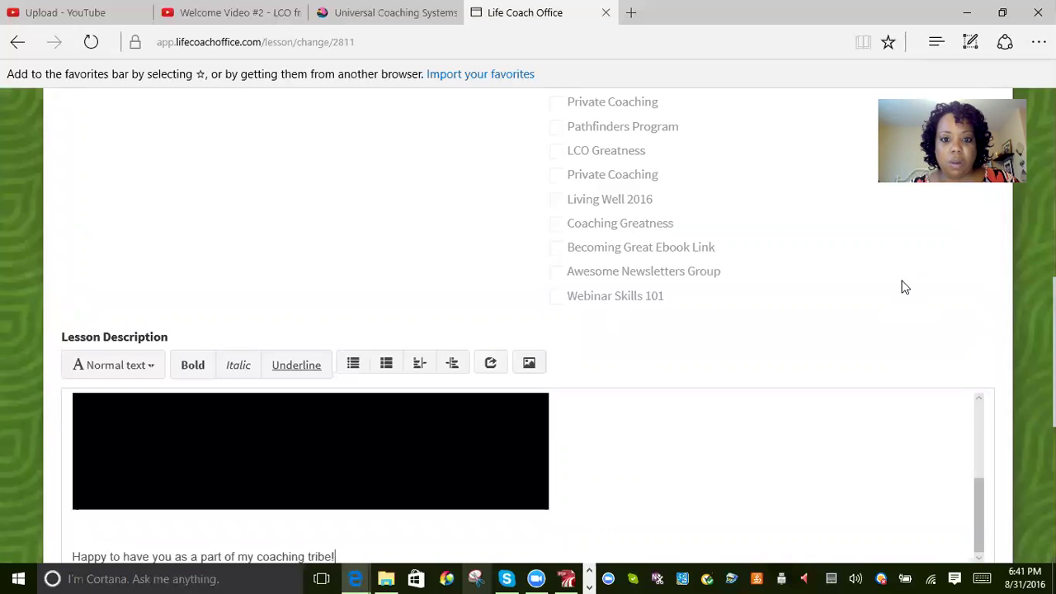
scroll(905, 286, "up", 3)
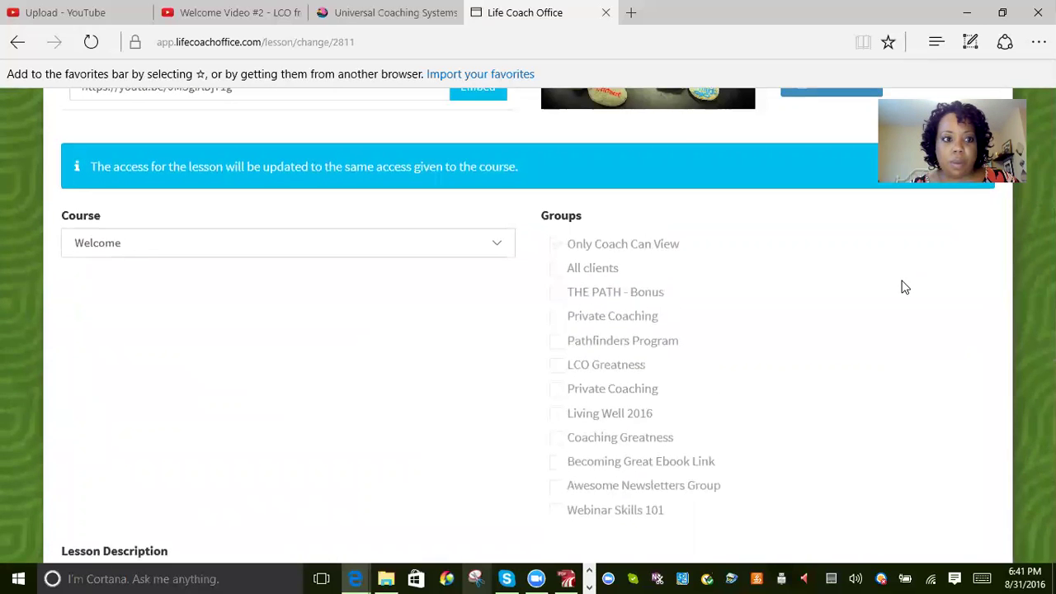
scroll(905, 286, "up", 1)
left_click(375, 321)
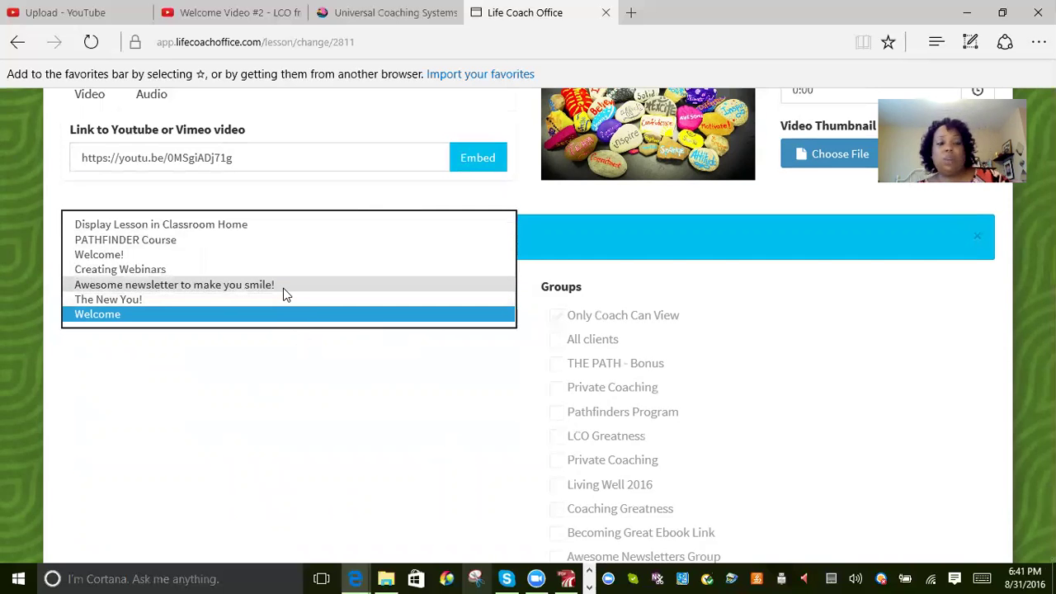
left_click(355, 424)
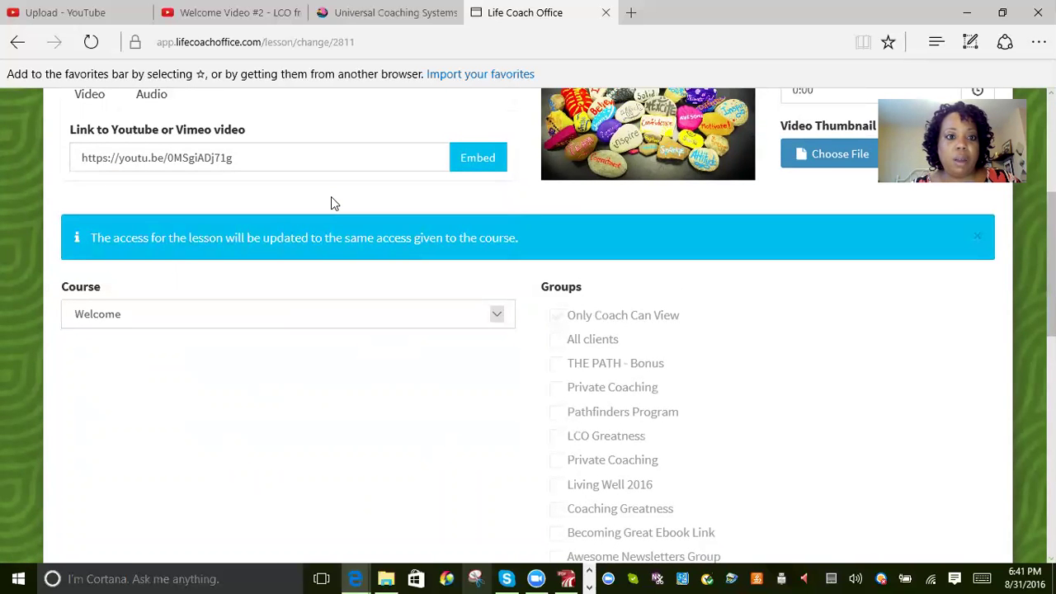
Return to the Classroom course list and open the "Welcome" course to view its lessons.
scroll(347, 202, "up", 5)
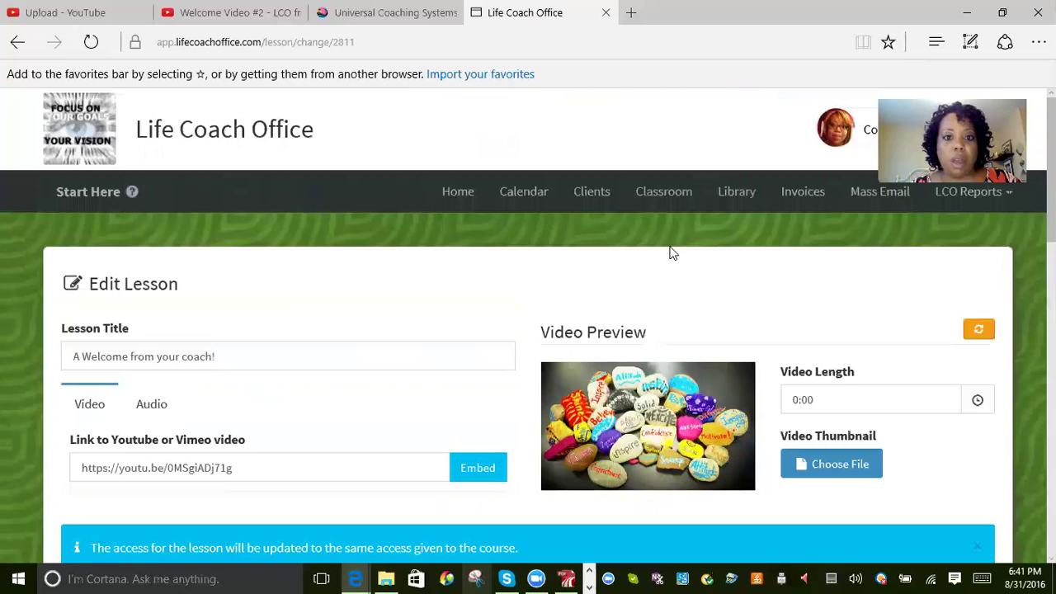
left_click(657, 202)
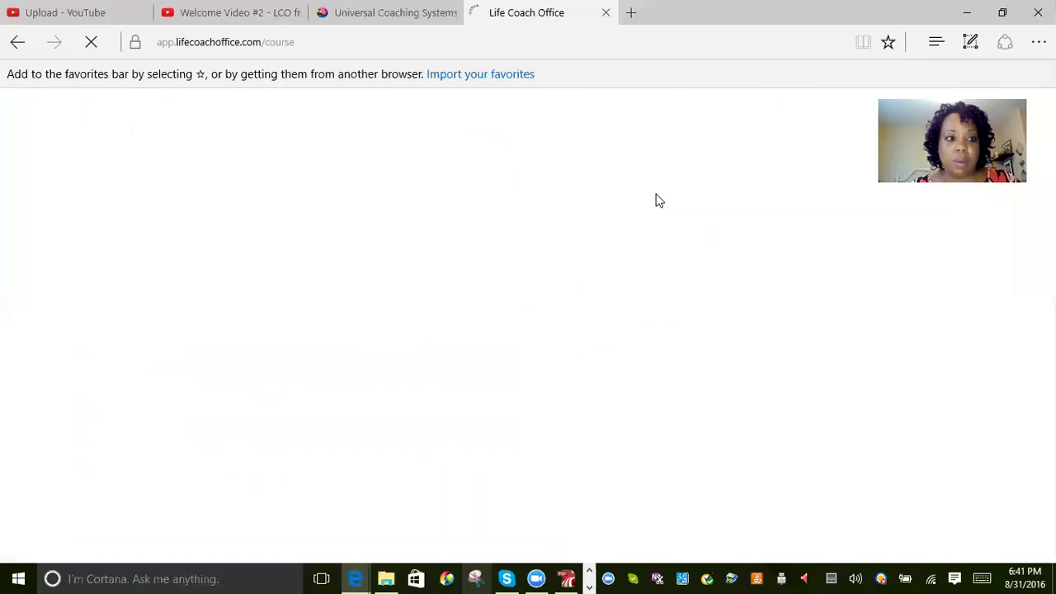
scroll(617, 458, "down", 8)
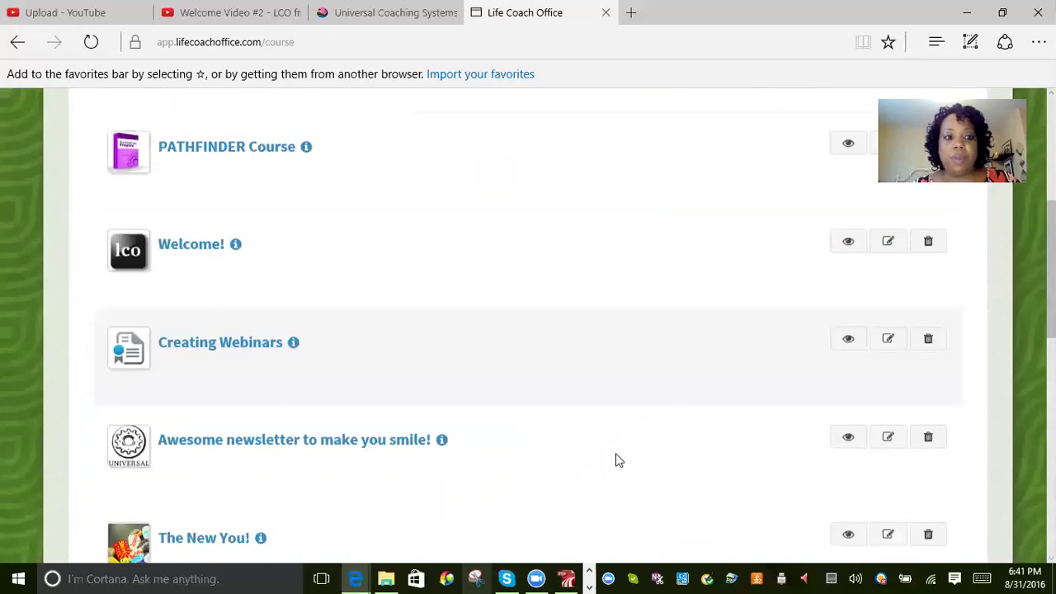
scroll(618, 460, "up", 5)
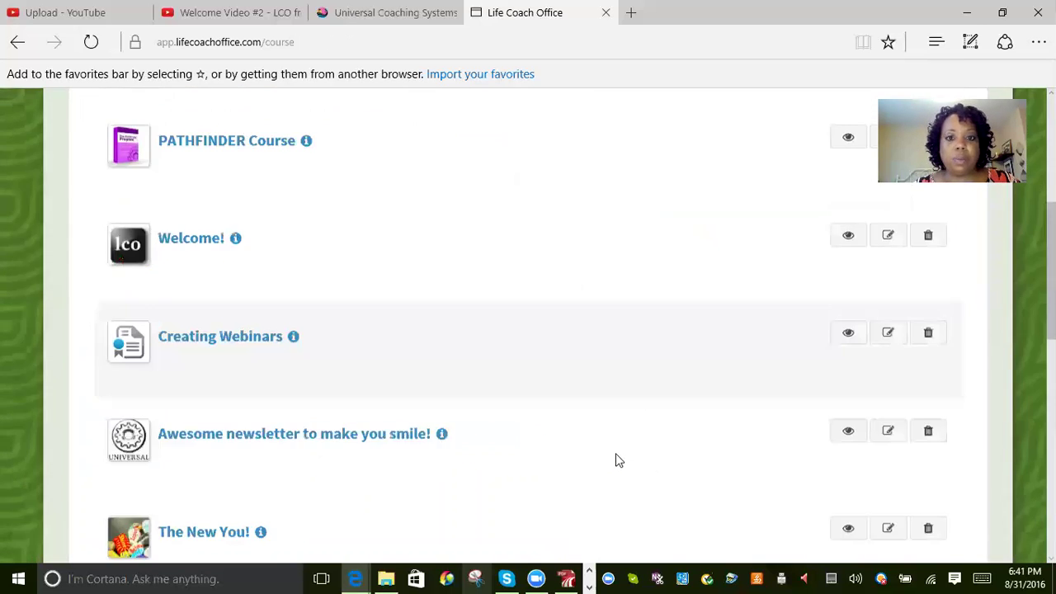
scroll(616, 454, "down", 5)
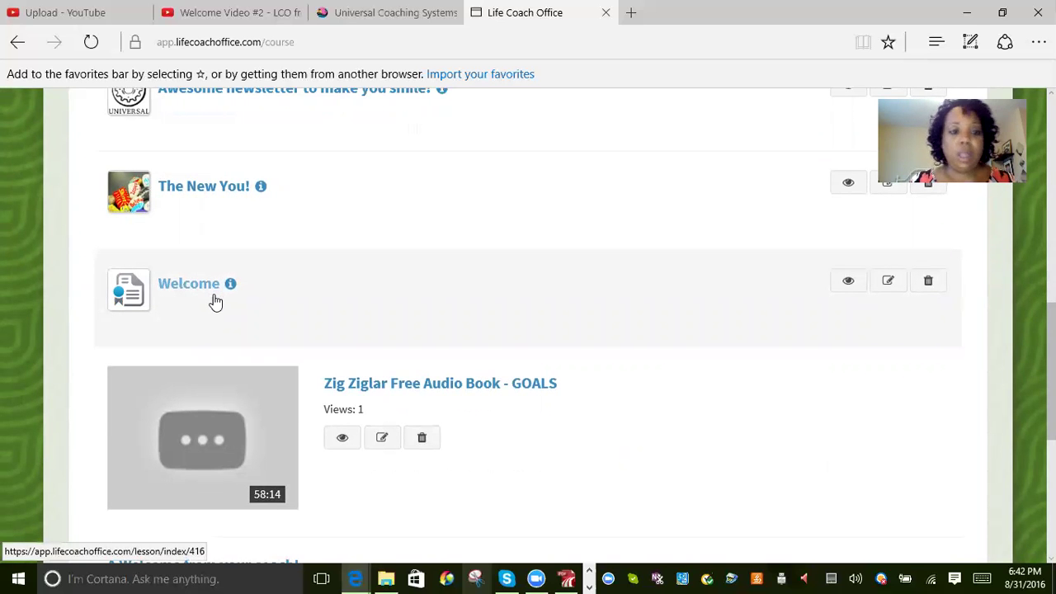
left_click(185, 284)
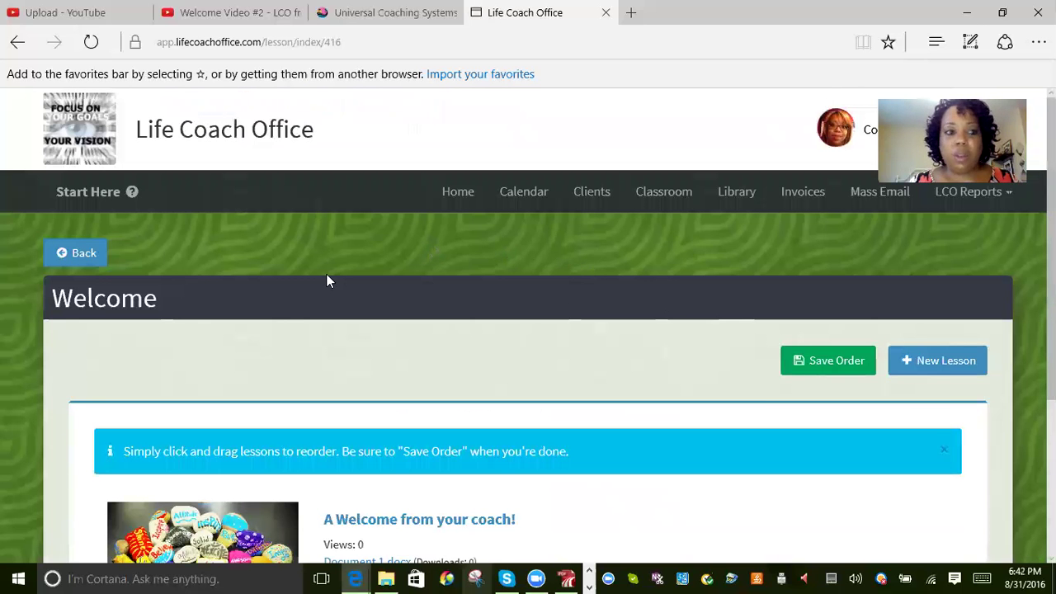
scroll(577, 374, "down", 3)
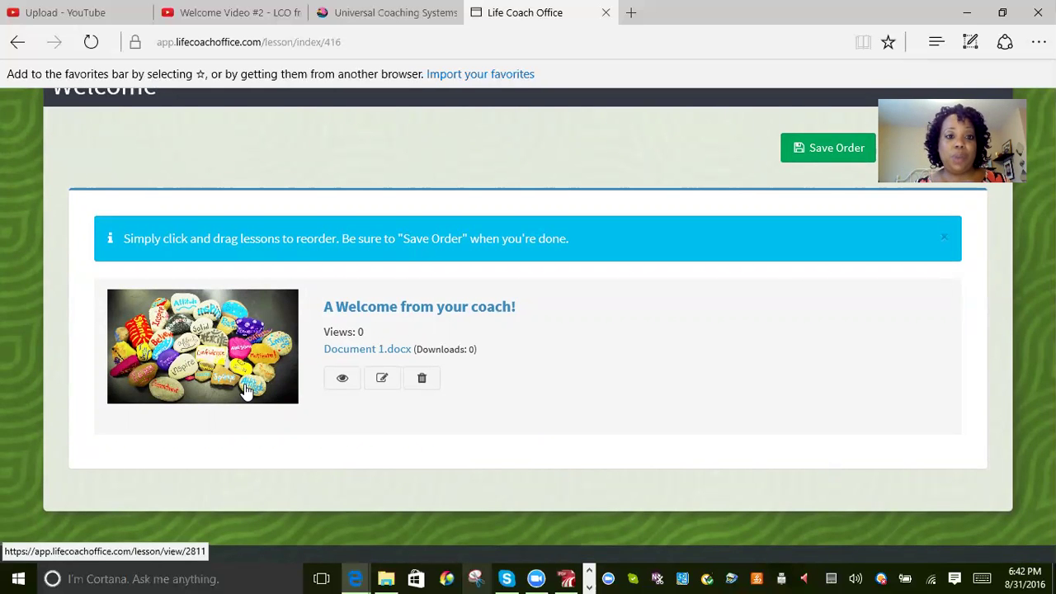
Open the lesson "A Welcome from your coach!" and review its video, welcome text and attached file.
left_click(404, 313)
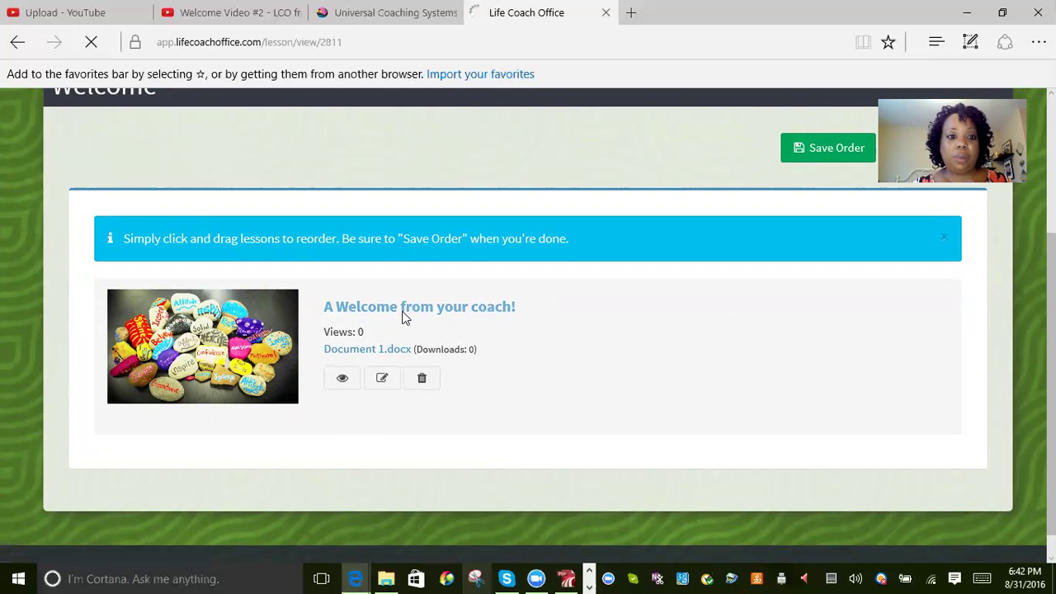
scroll(561, 368, "down", 3)
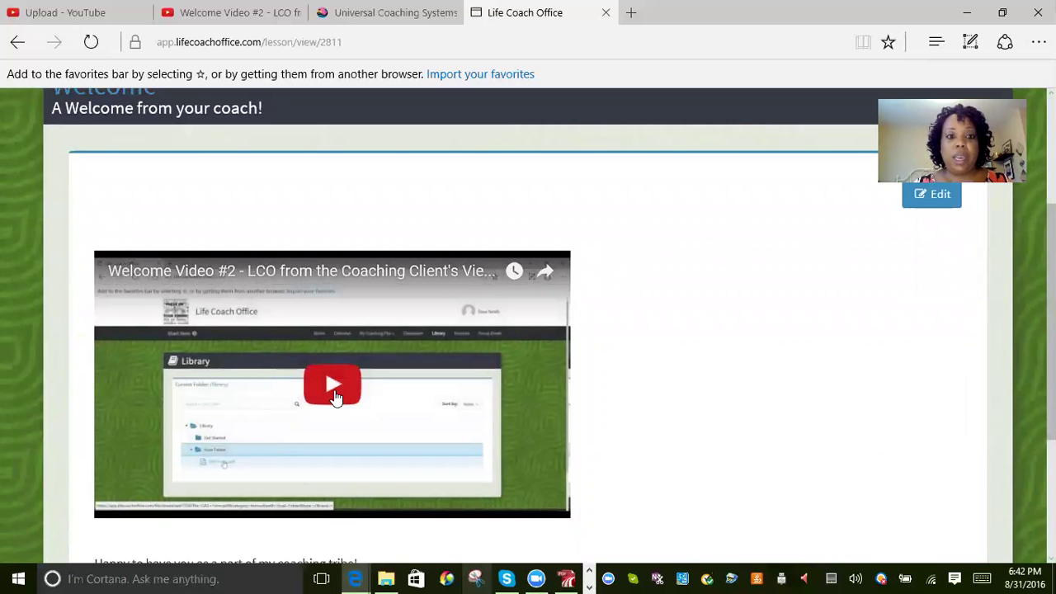
scroll(669, 370, "up", 1)
scroll(669, 370, "down", 4)
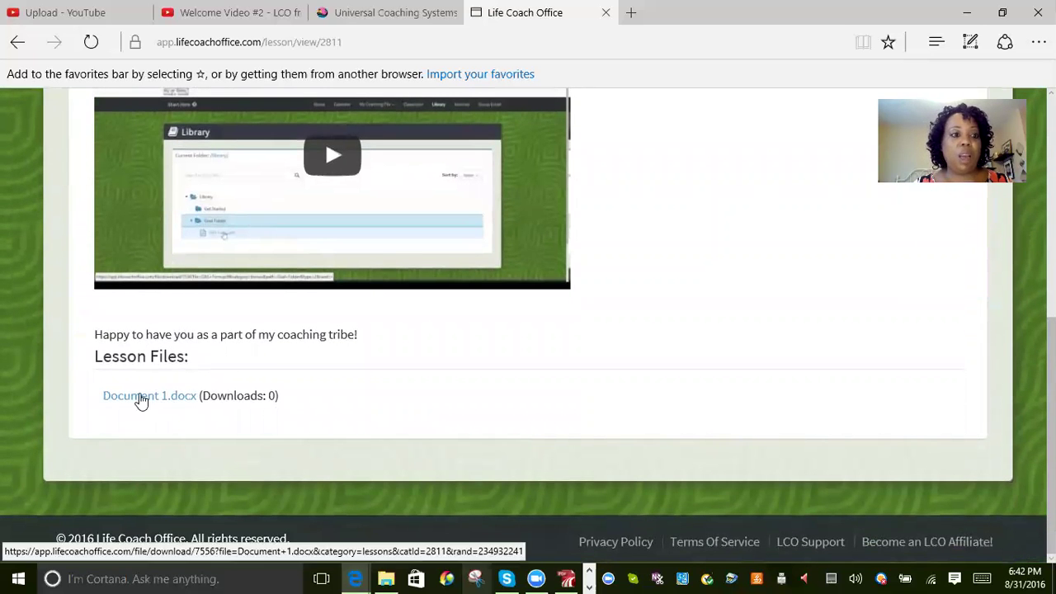
scroll(863, 229, "up", 1)
scroll(863, 229, "up", 5)
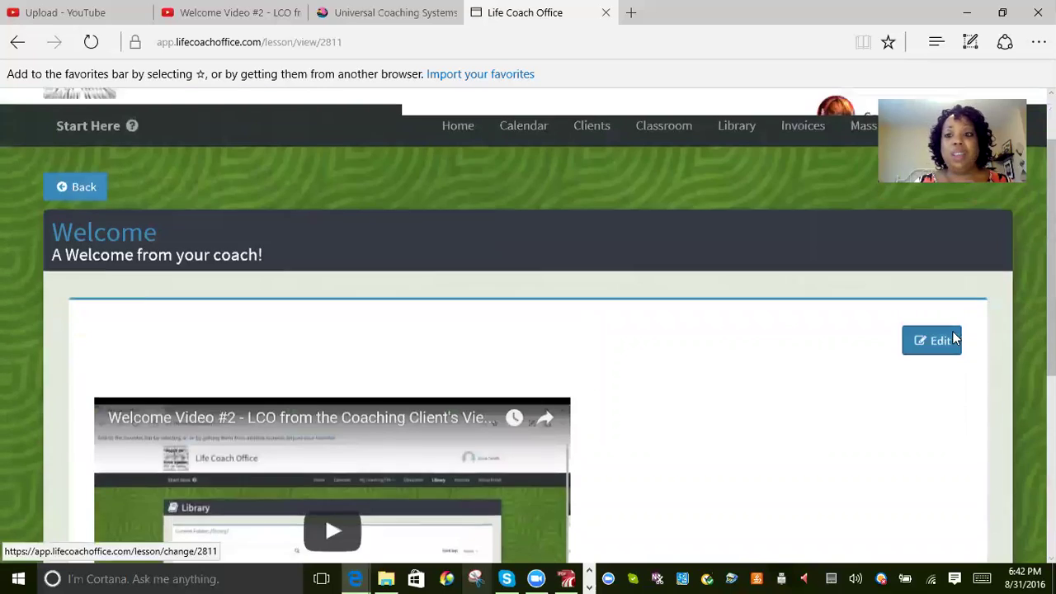
Open the lesson for editing and review its title, video link, course assignment, description and lesson files.
left_click(932, 400)
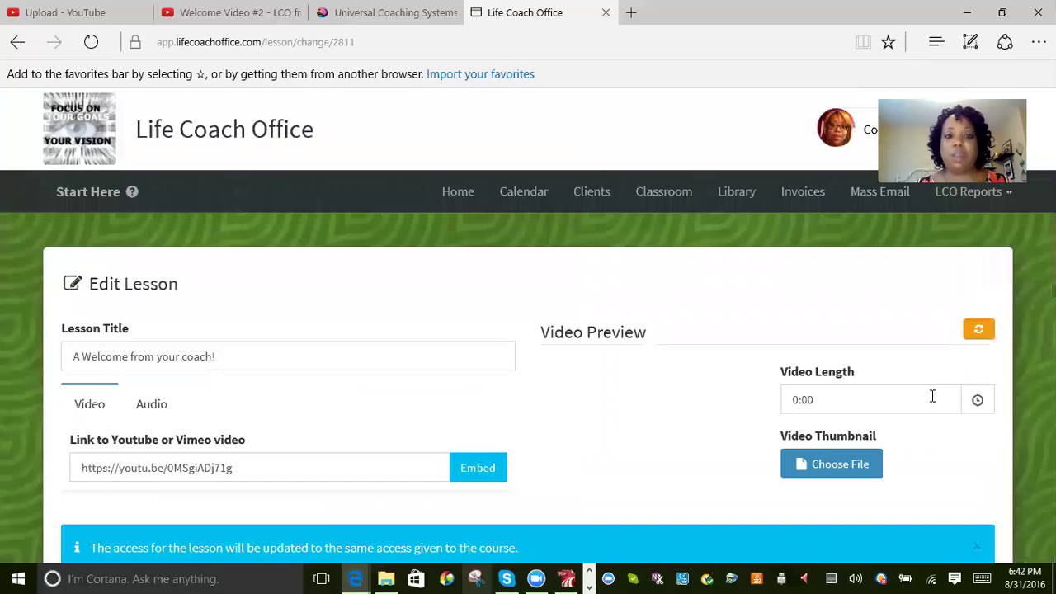
scroll(790, 320, "up", 10)
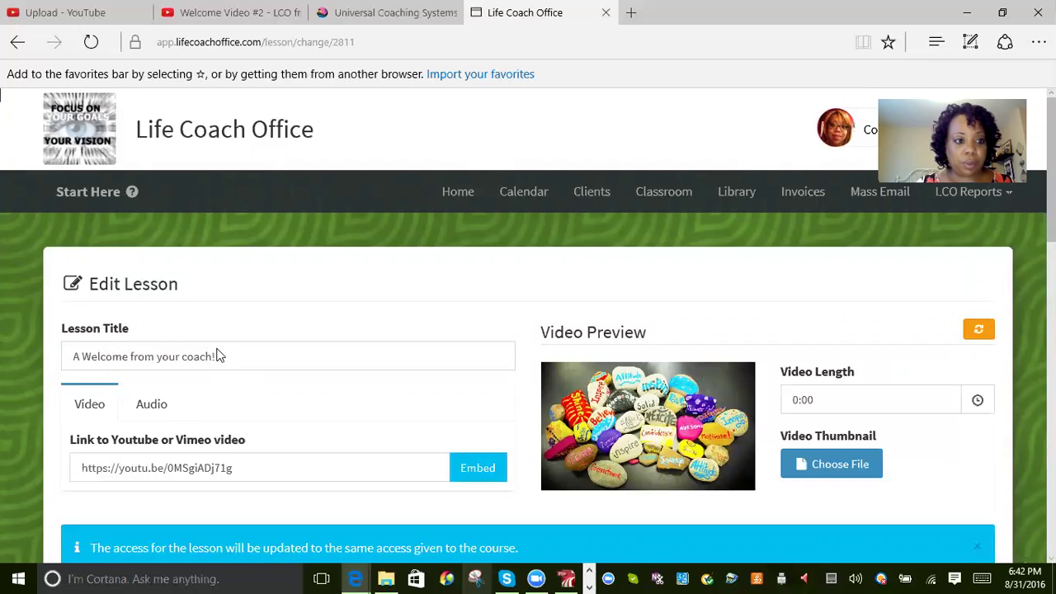
scroll(220, 355, "down", 4)
scroll(219, 354, "up", 2)
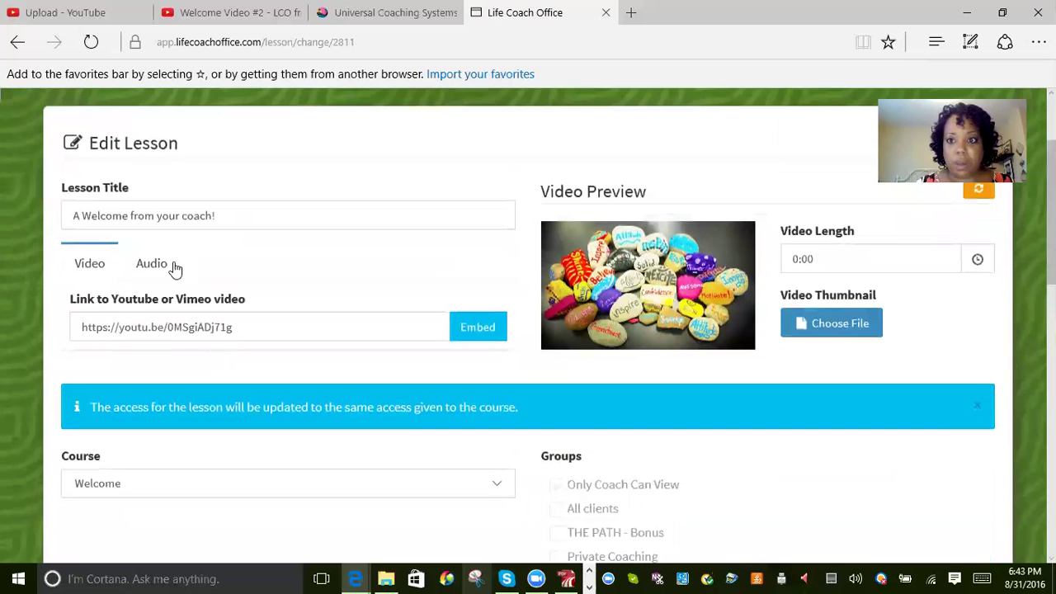
left_click(258, 216)
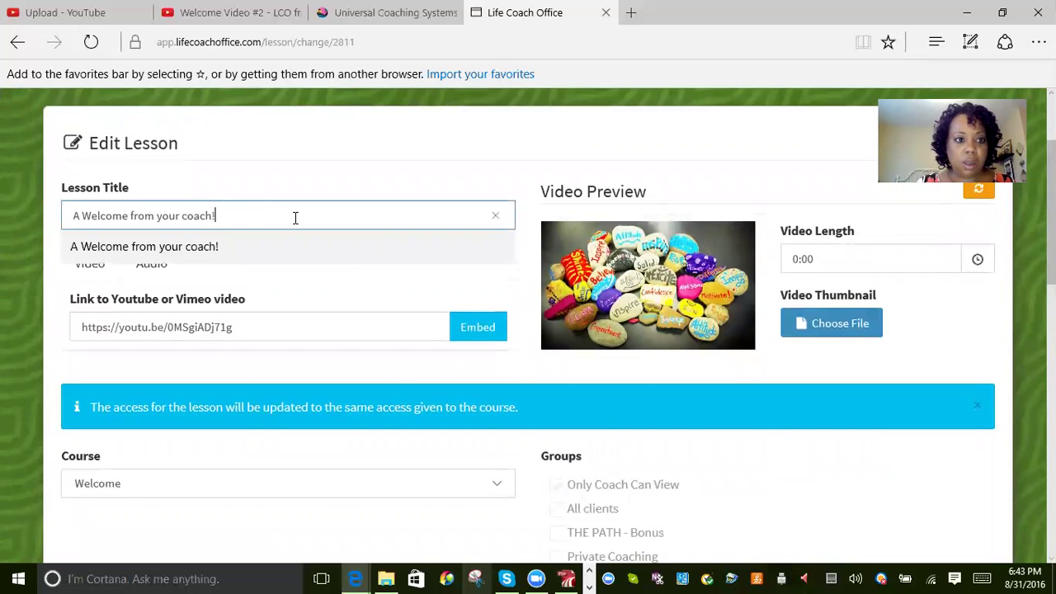
left_click(77, 136)
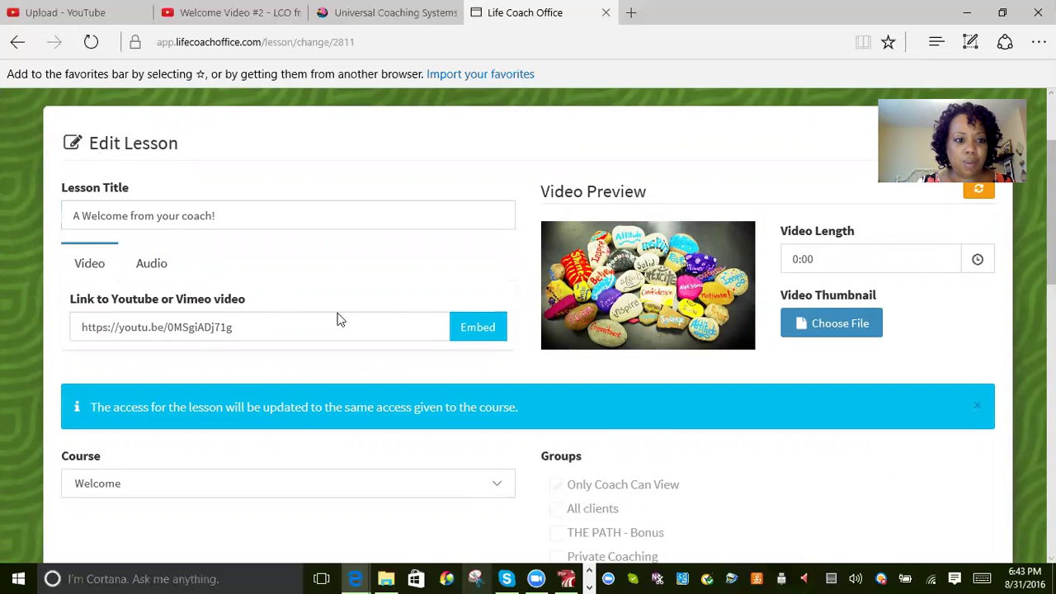
scroll(335, 313, "down", 2)
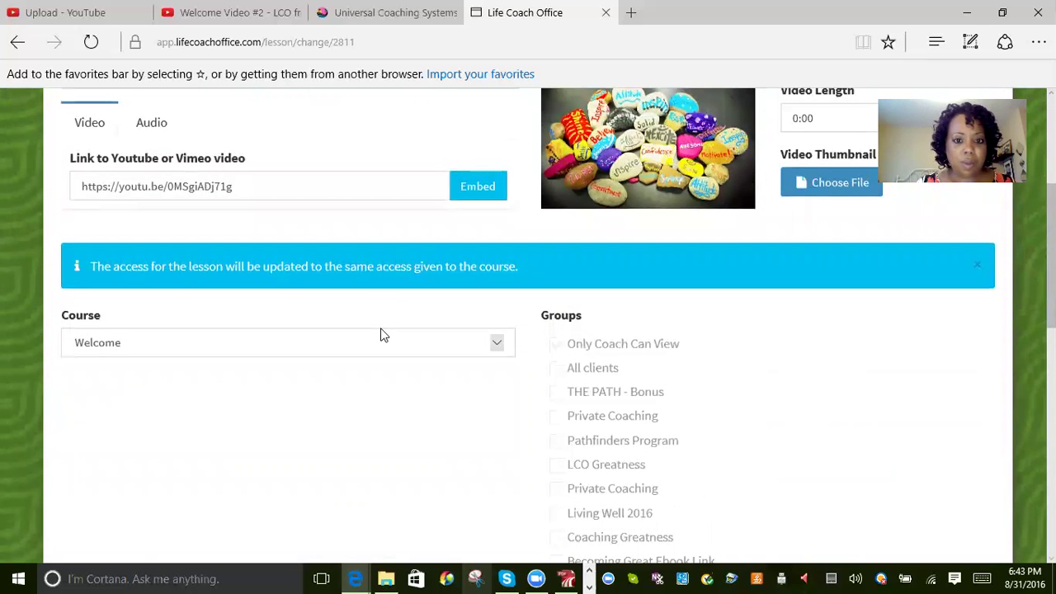
scroll(382, 332, "down", 1)
scroll(382, 332, "down", 6)
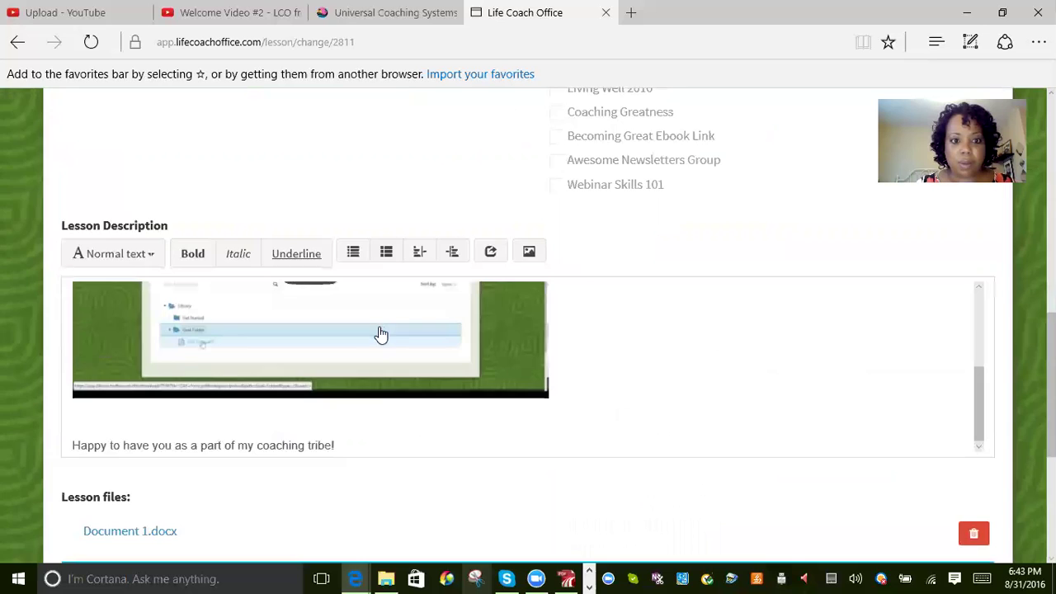
scroll(380, 329, "up", 10)
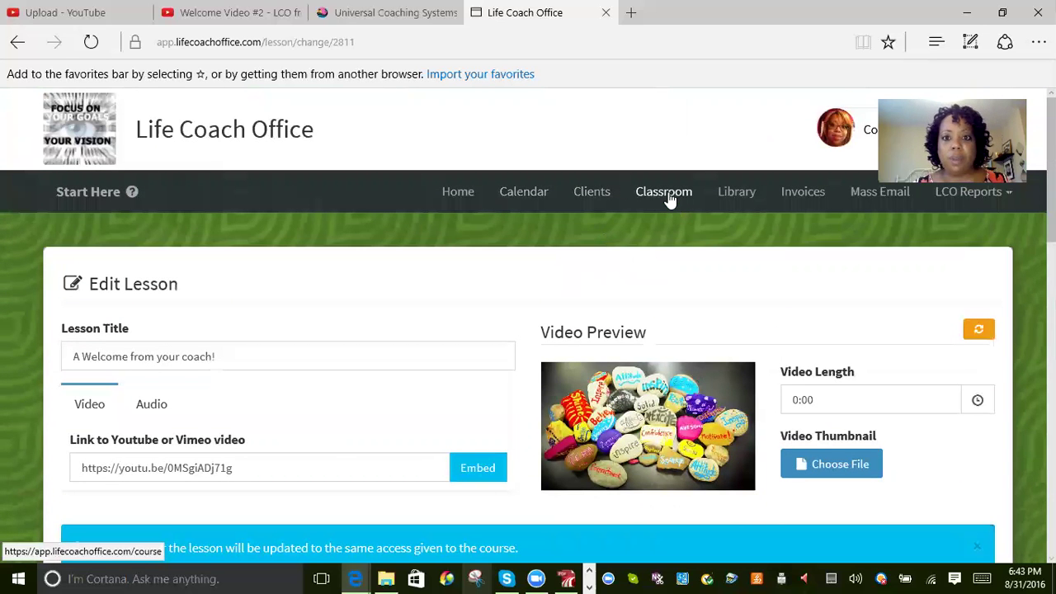
Go back to the Classroom and look over the lessons inside the "Welcome" course.
left_click(668, 198)
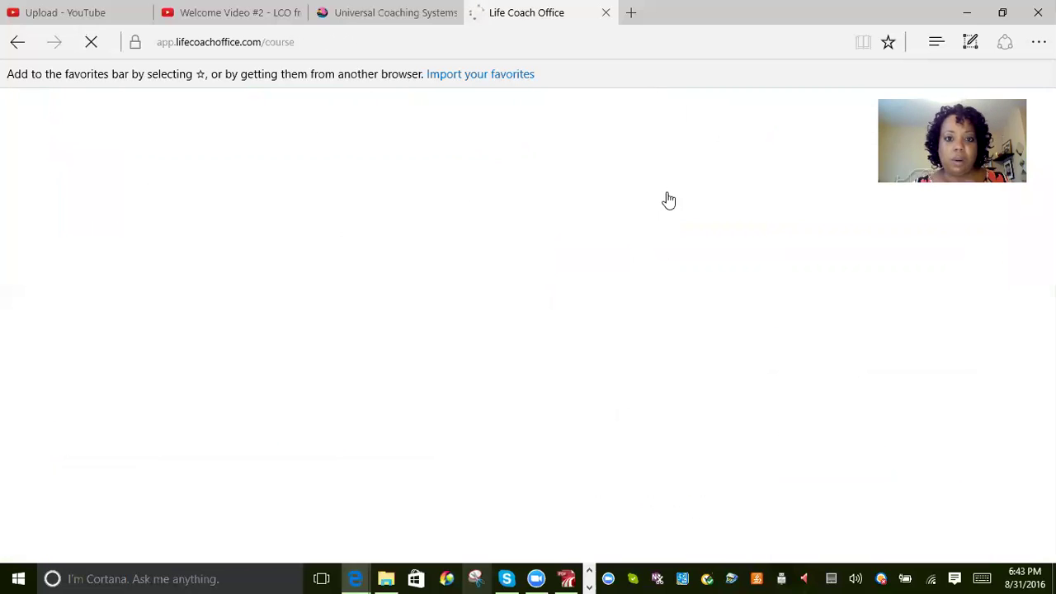
scroll(417, 378, "down", 10)
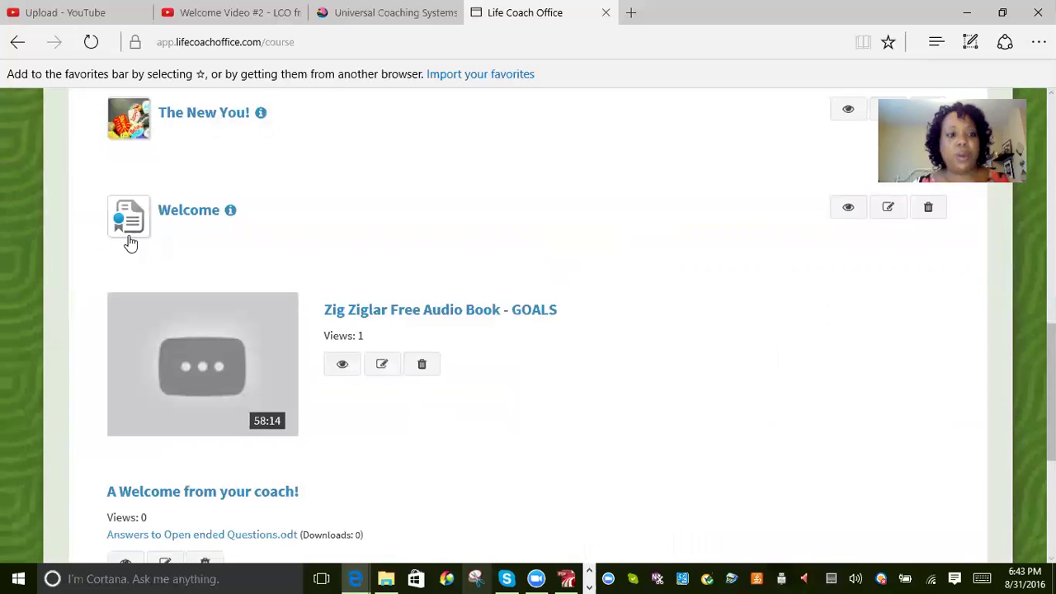
left_click(173, 211)
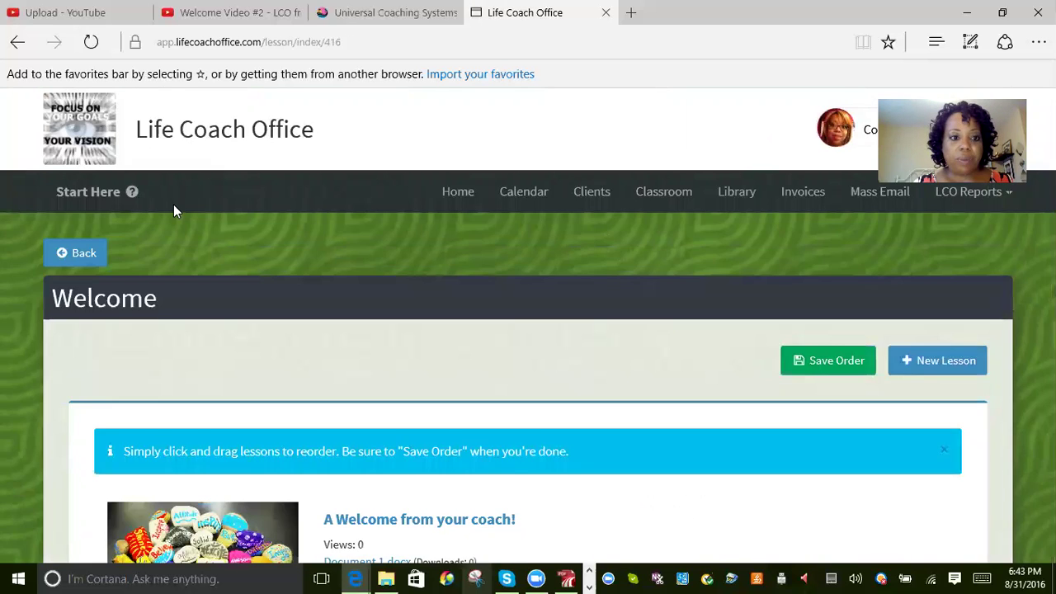
scroll(173, 211, "down", 3)
scroll(215, 242, "up", 3)
Open the "Welcome" course for editing from the course list and give access to "All clients".
left_click(76, 253)
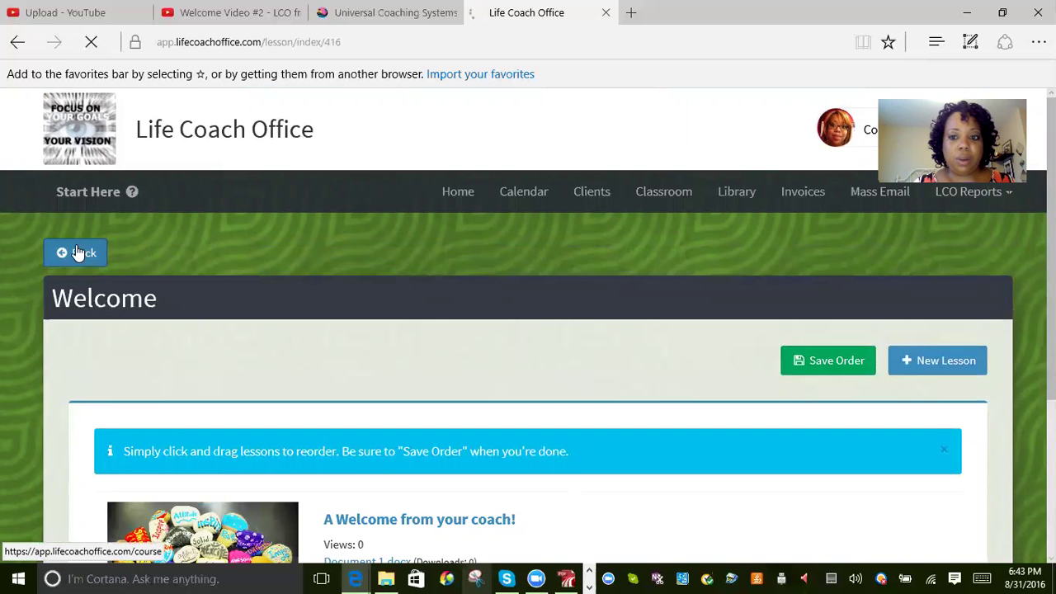
scroll(188, 377, "down", 8)
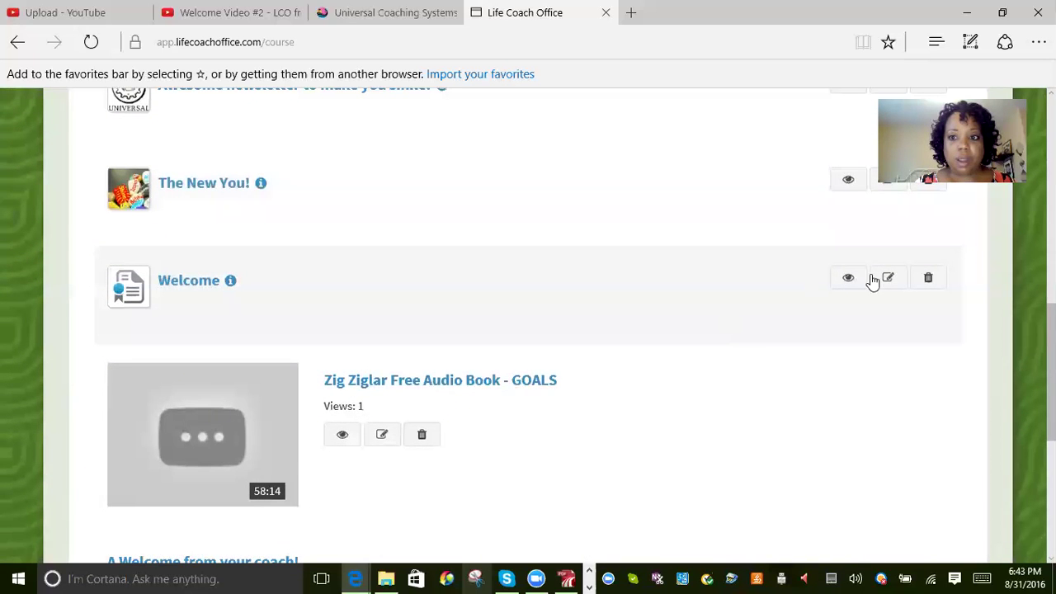
left_click(889, 282)
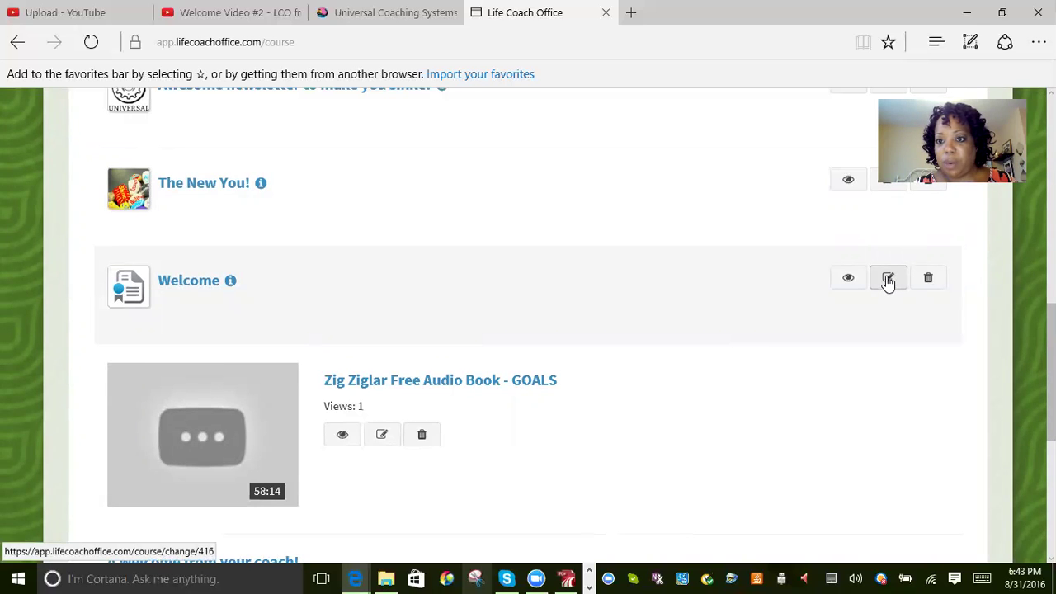
left_click(887, 281)
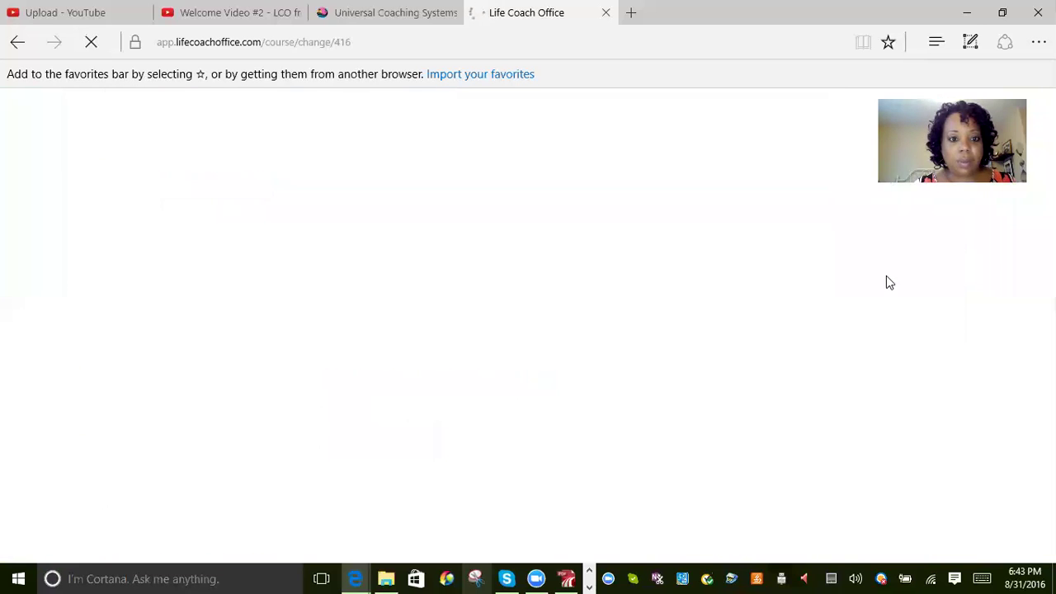
scroll(355, 372, "down", 2)
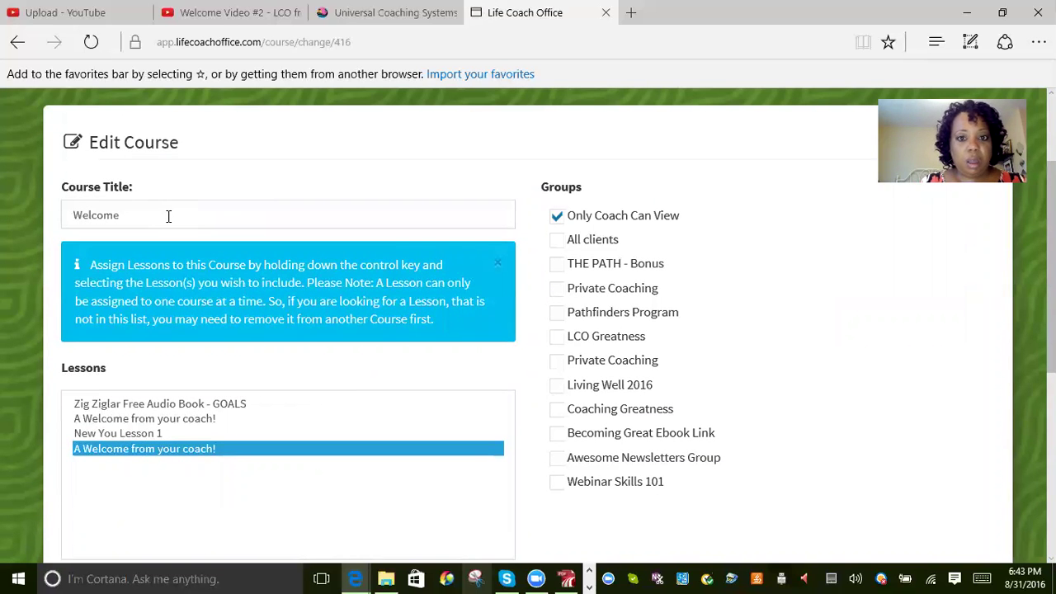
left_click(557, 240)
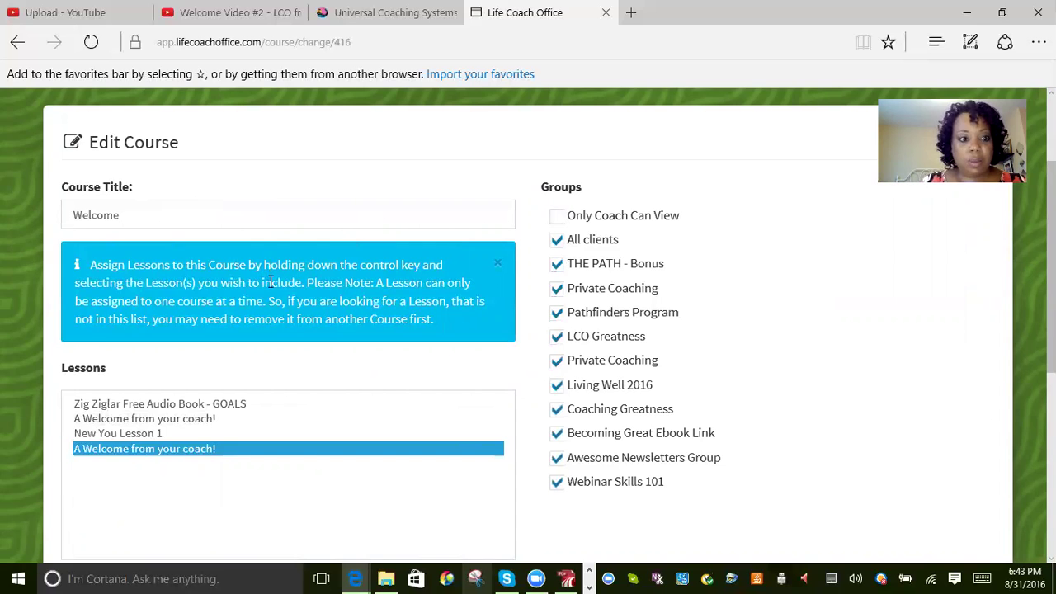
Check the course's assigned lesson and load the picture "lead_bench" from the Leadership pictures folder as the course icon.
scroll(270, 282, "down", 3)
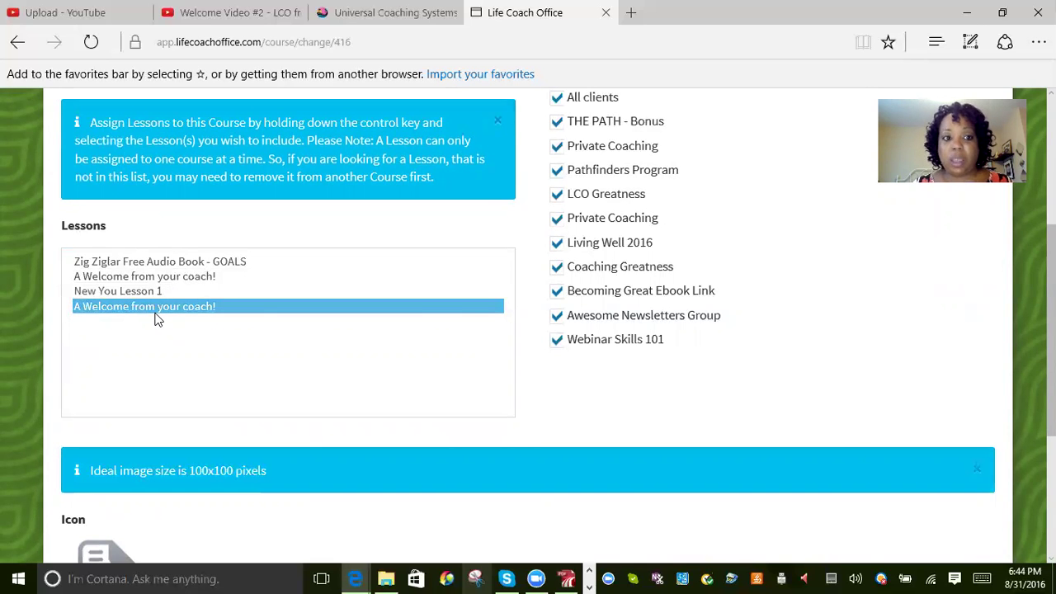
scroll(278, 448, "down", 3)
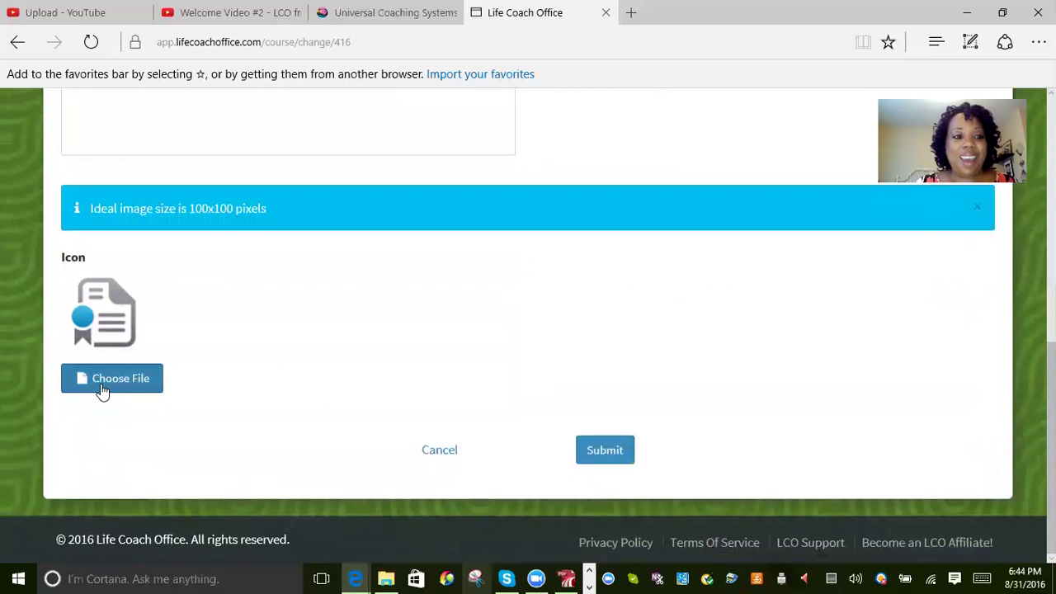
left_click(103, 385)
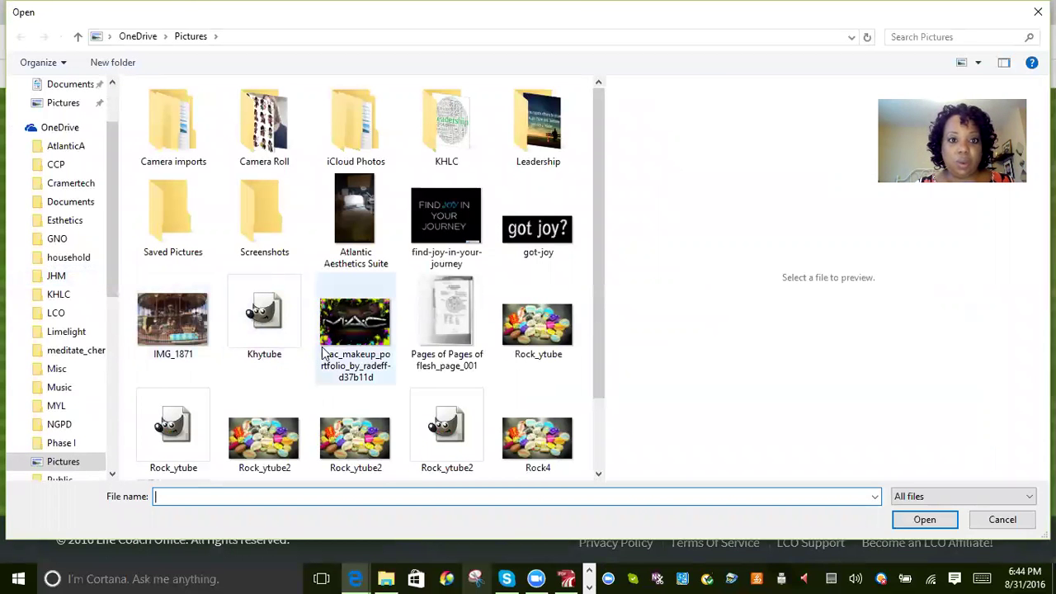
double_click(532, 149)
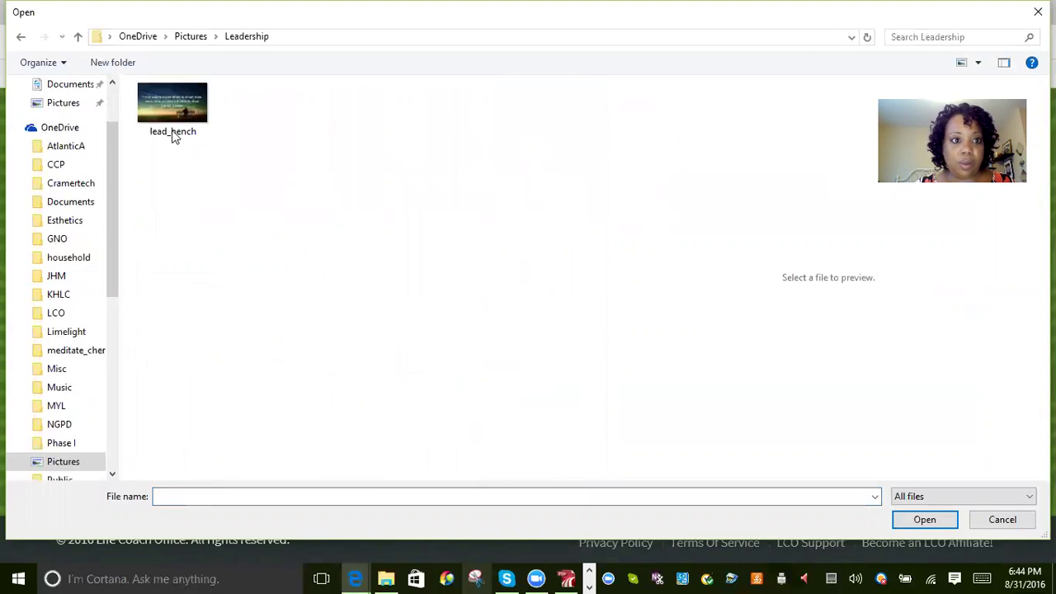
left_click(175, 106)
left_click(915, 520)
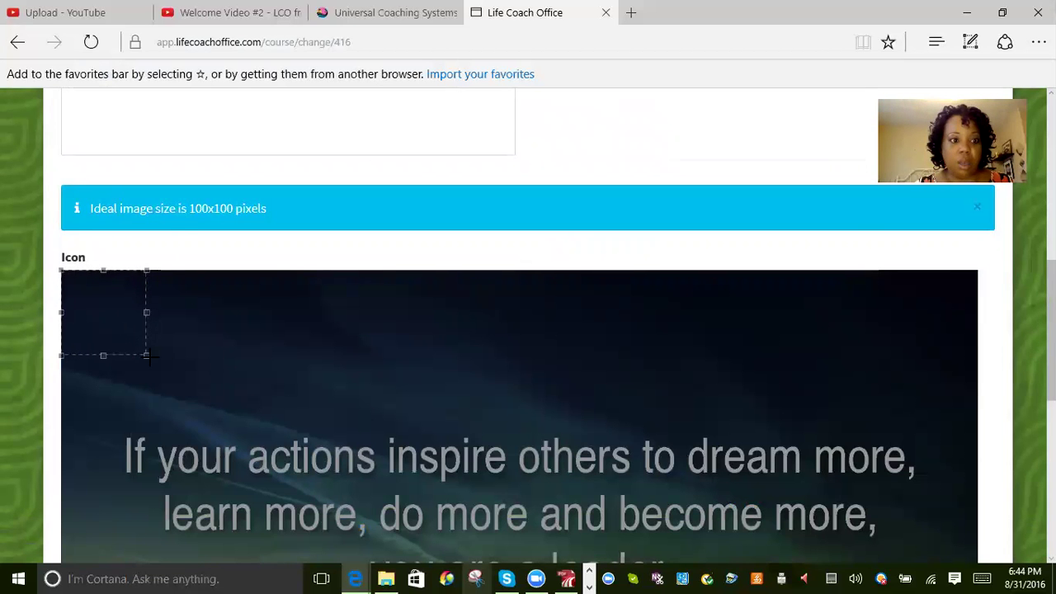
Enlarge the crop square at the picture's upper-left corner, crop the course icon to it and submit the course changes.
left_click_drag(145, 354, 223, 381)
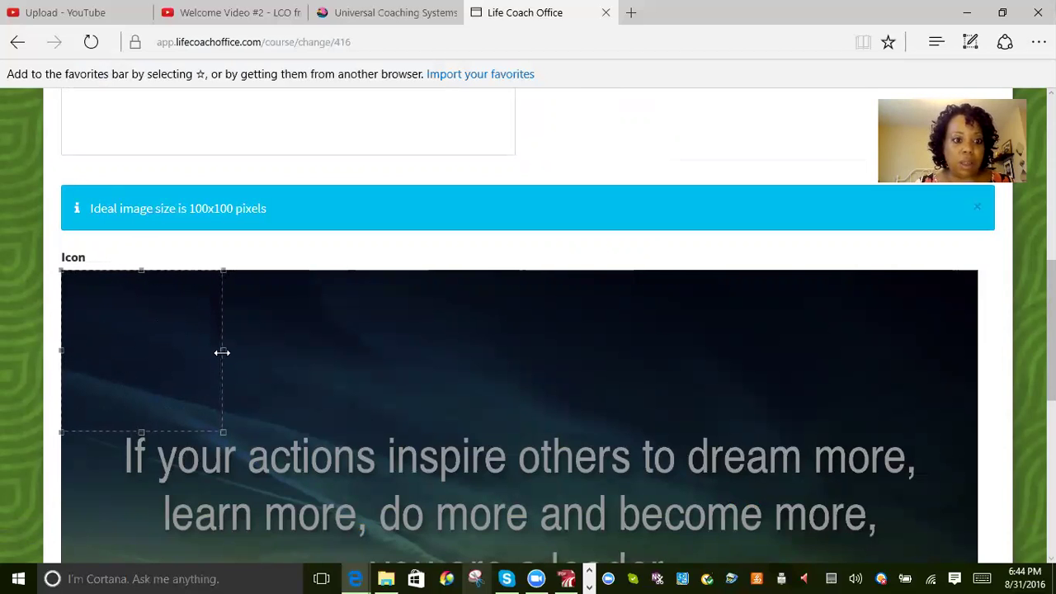
scroll(627, 410, "down", 1)
scroll(627, 410, "down", 5)
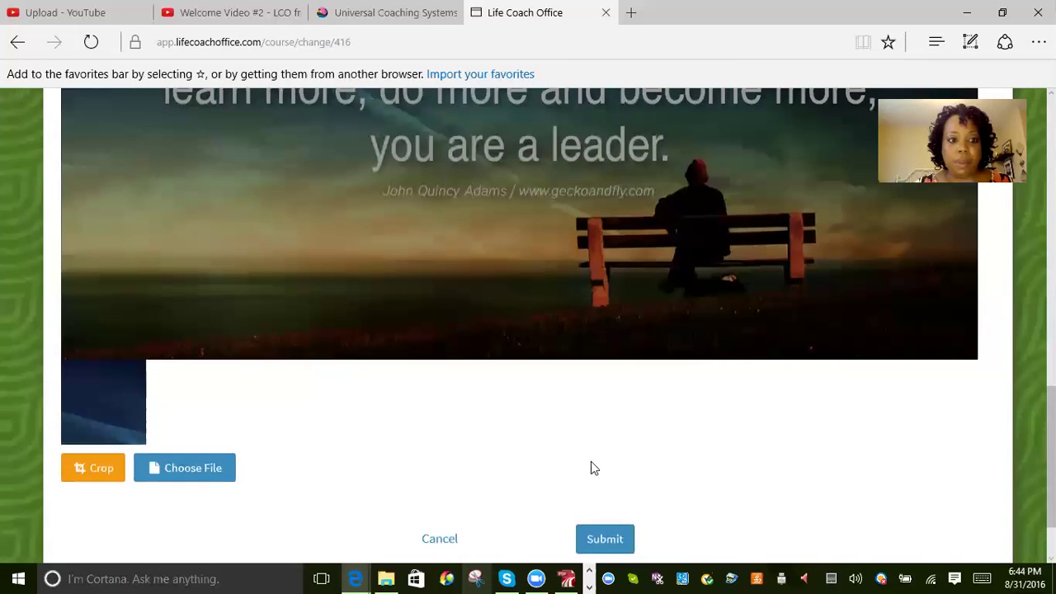
left_click(100, 470)
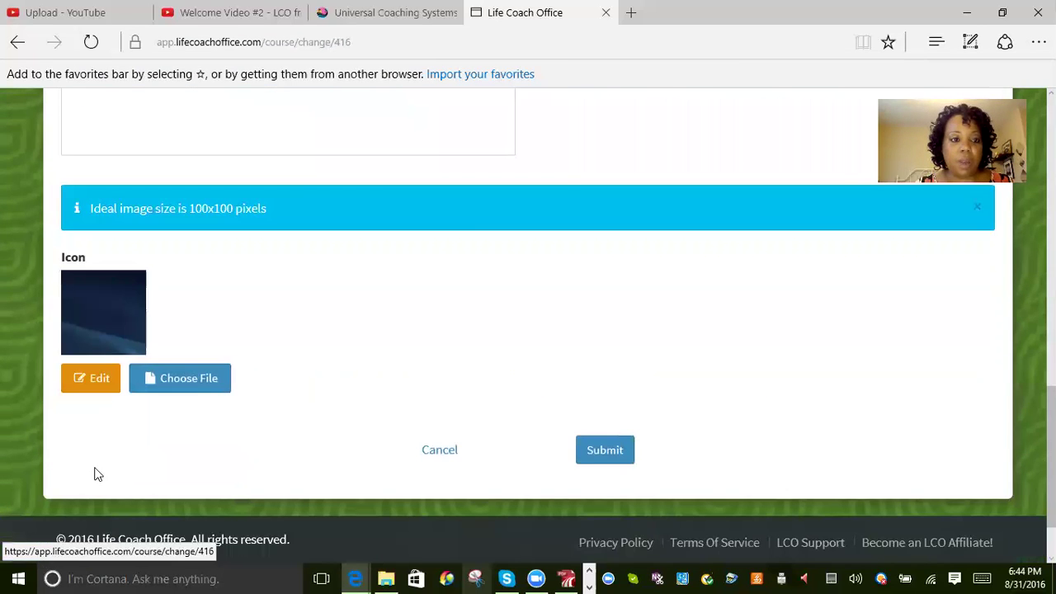
left_click(625, 449)
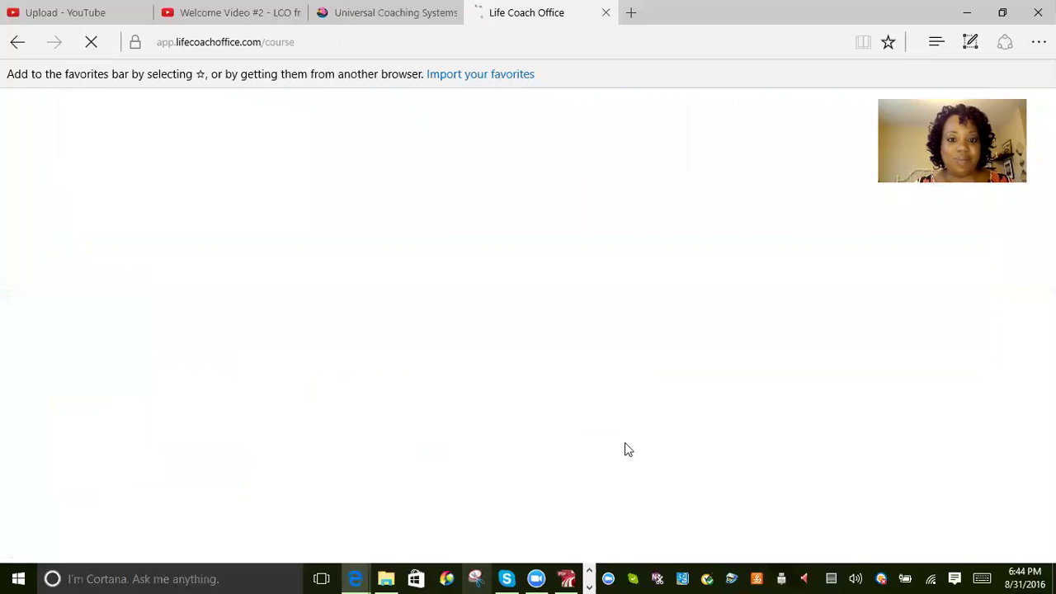
Check the "Welcome" course and its icon in the Classroom list, open the course and review its lesson.
scroll(504, 446, "down", 1)
scroll(507, 452, "down", 5)
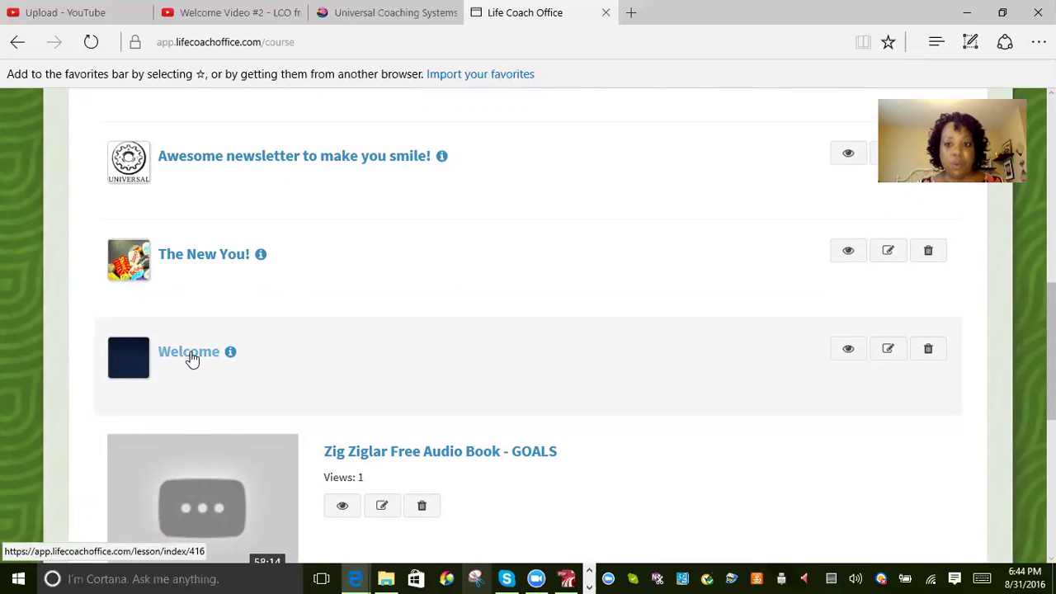
scroll(292, 351, "up", 7)
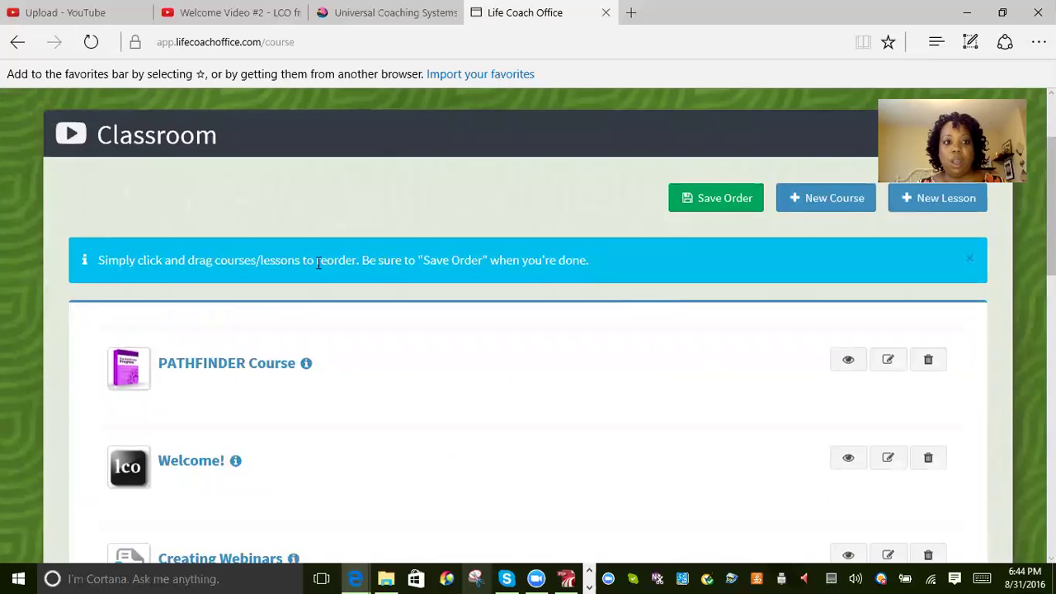
scroll(280, 371, "down", 6)
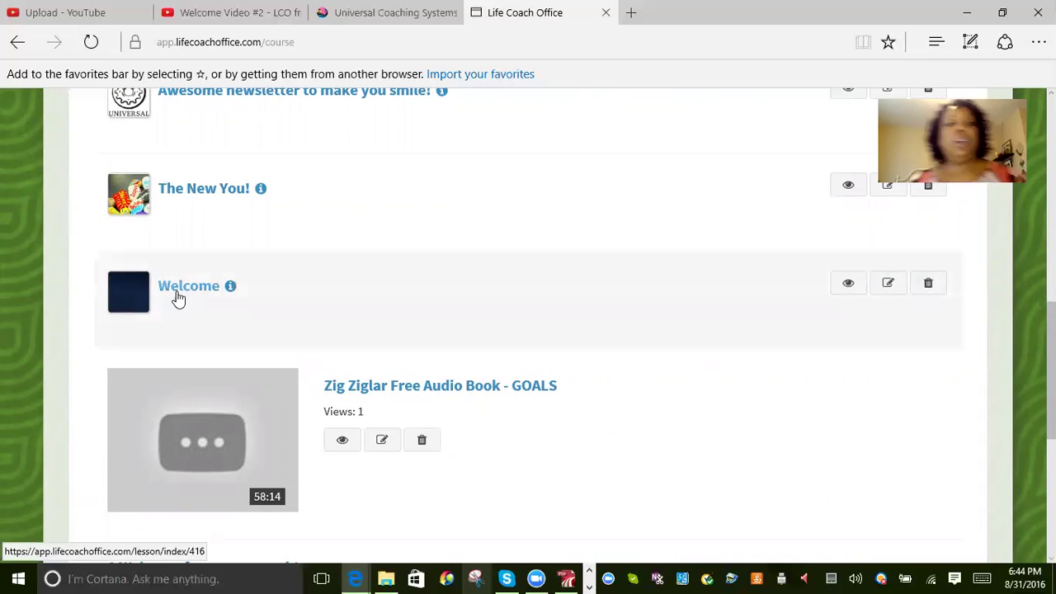
left_click(176, 289)
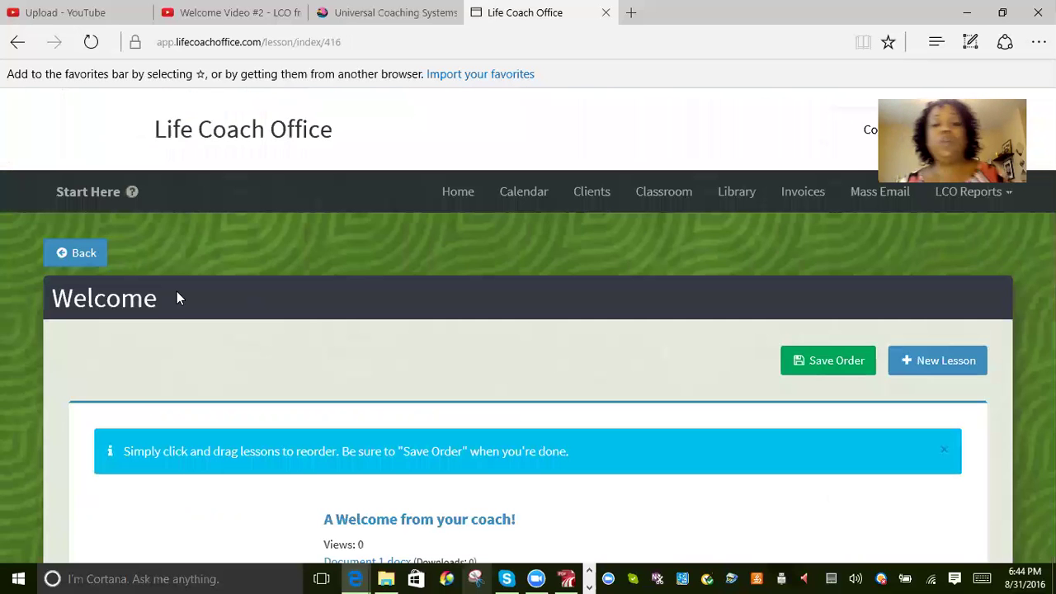
scroll(252, 368, "down", 3)
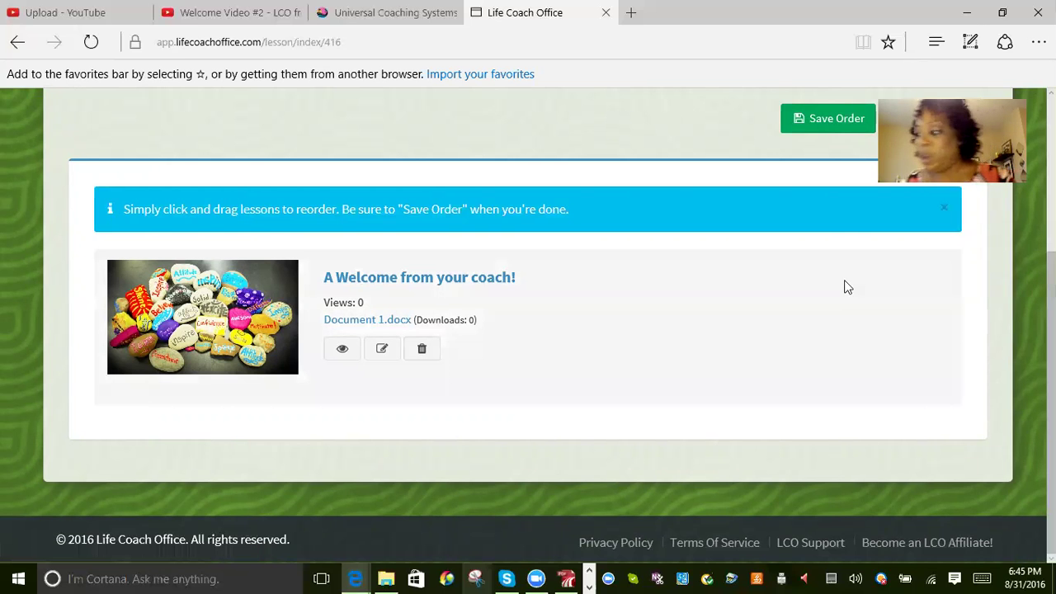
scroll(844, 282, "up", 3)
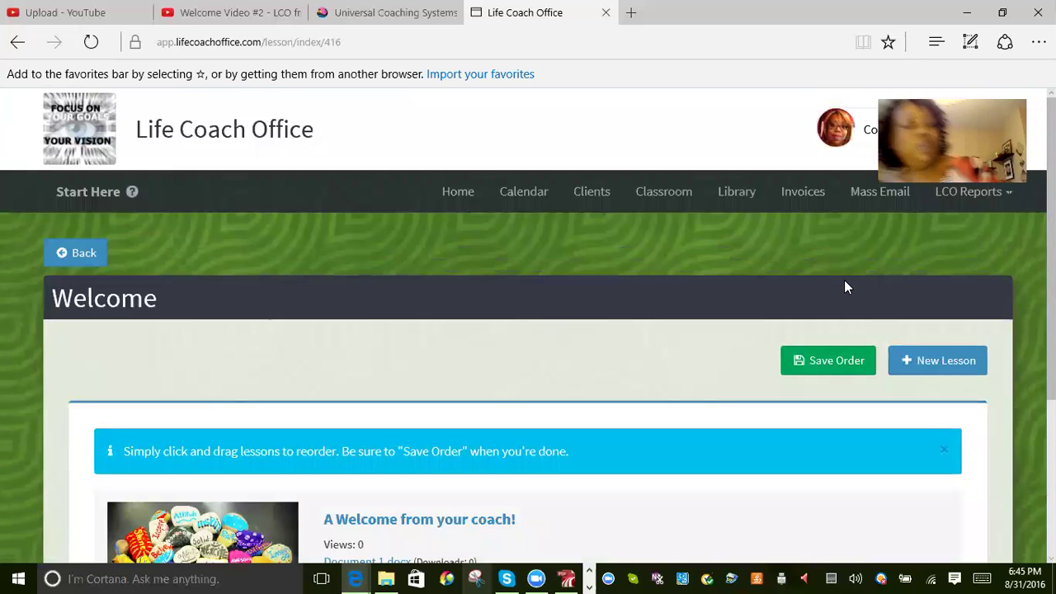